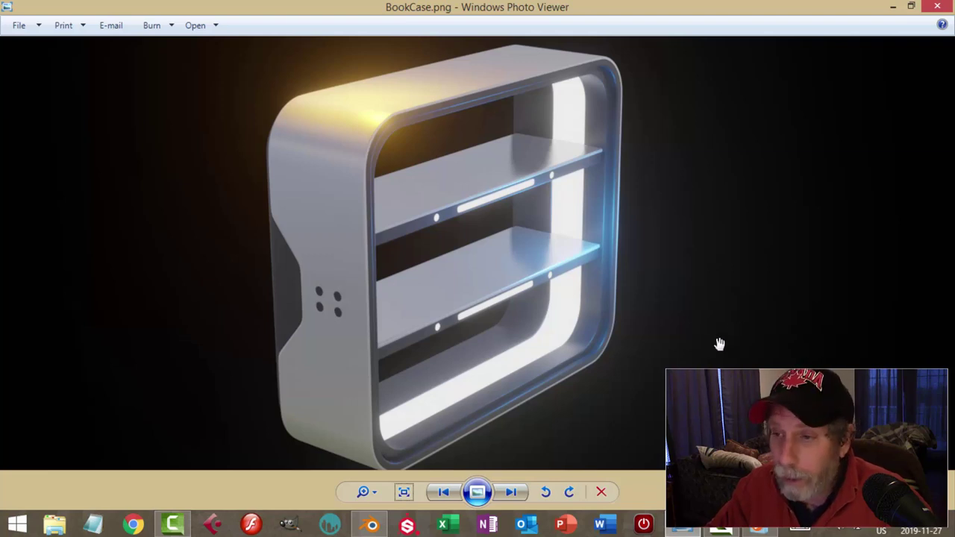
# Step: Switch to Blender and delete all the default scene objects
pyautogui.click(371, 525)
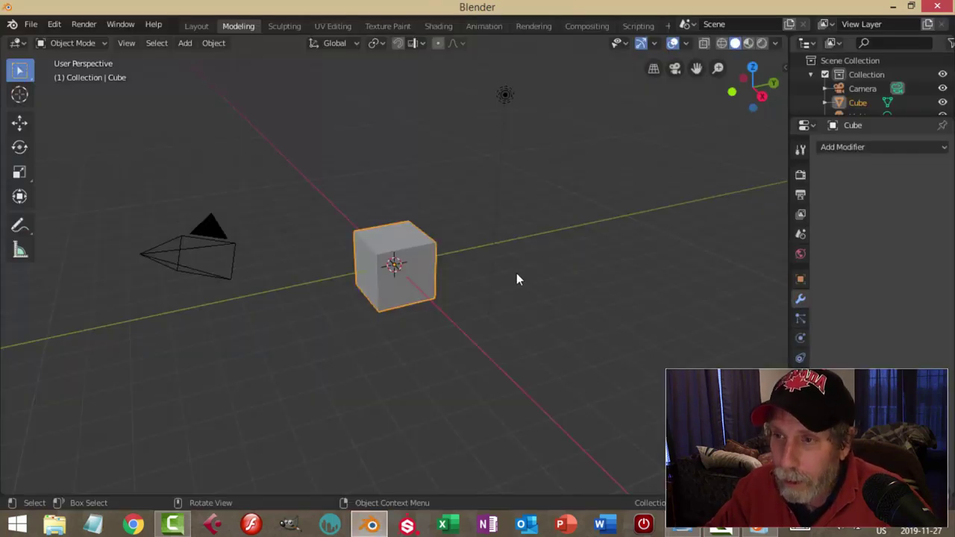
pyautogui.press('a')
pyautogui.press('x')
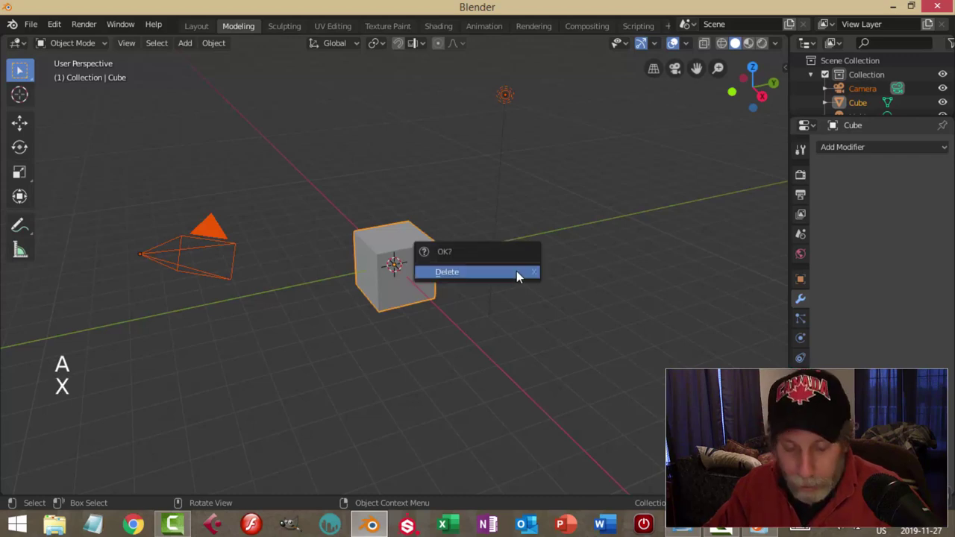
pyautogui.click(517, 273)
# Step: Add a mesh plane at the origin in top view and enter Edit Mode on it
pyautogui.press('KP_7')
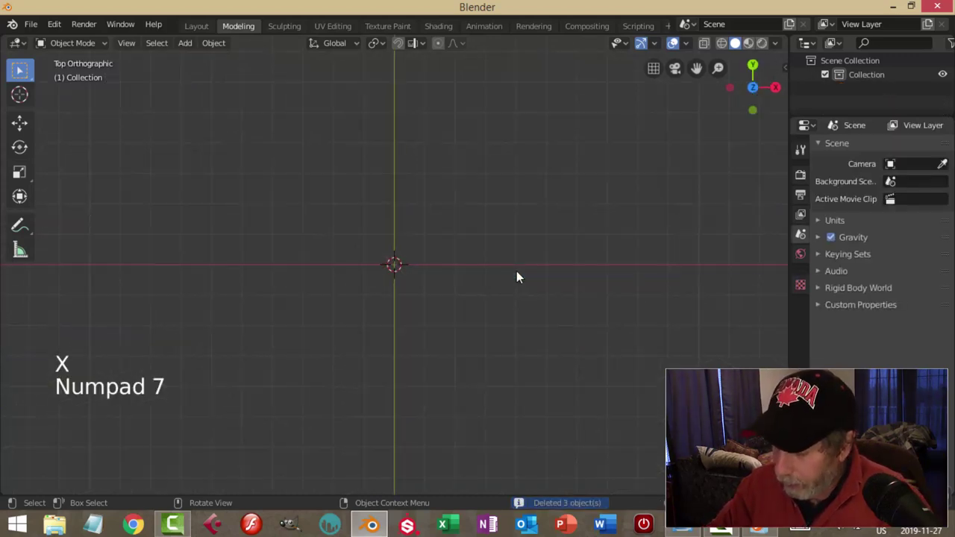
pyautogui.hotkey('shift', 'a')
pyautogui.moveTo(505, 238)
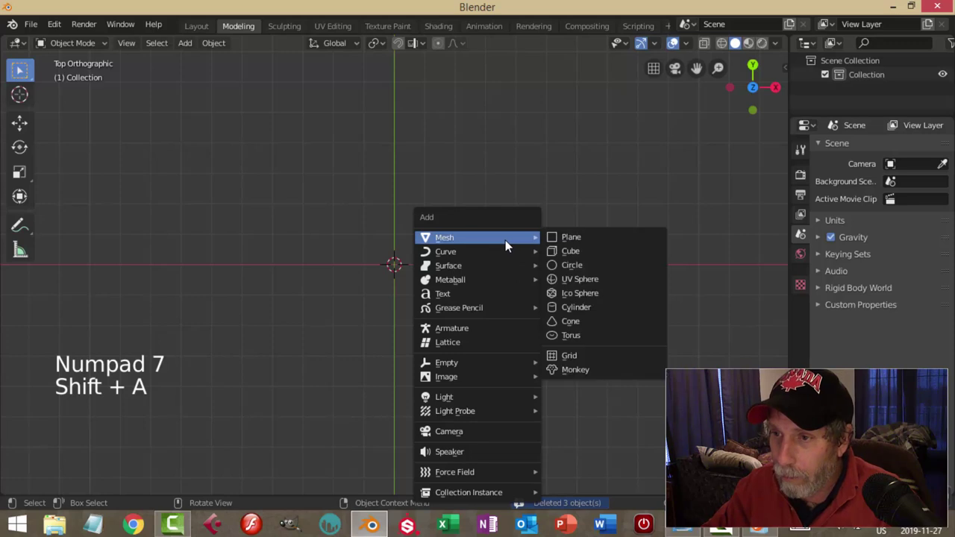
pyautogui.click(571, 241)
pyautogui.scroll(5, 480, 322)
pyautogui.keyDown('shift'); pyautogui.moveTo(479, 321); pyautogui.dragTo(542, 298, button='middle'); pyautogui.keyUp('shift')
pyautogui.press('Tab')
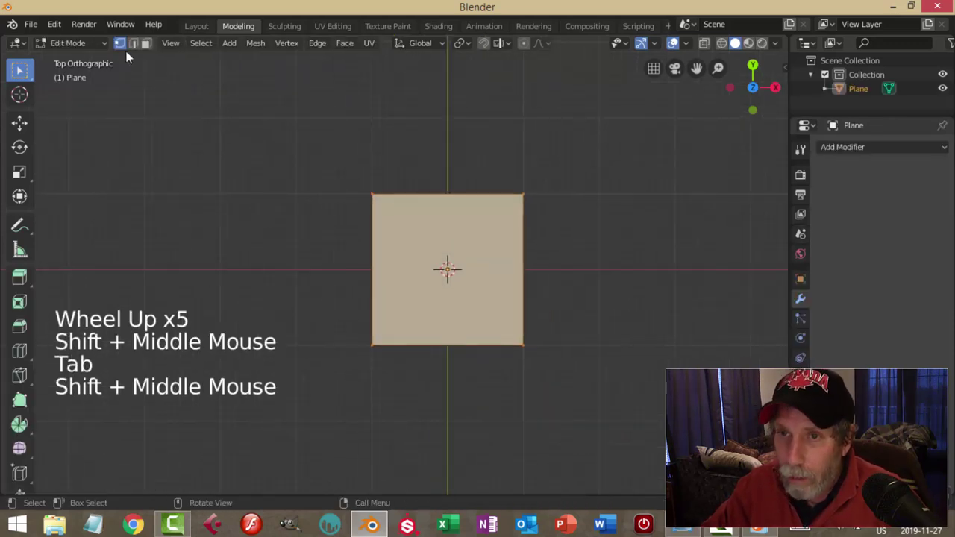
# Step: Select the two vertices on the plane's negative X side and enable the Move object gizmo
pyautogui.hotkey('alt', 'a')
pyautogui.press('b')
pyautogui.moveTo(399, 393); pyautogui.dragTo(412, 415)
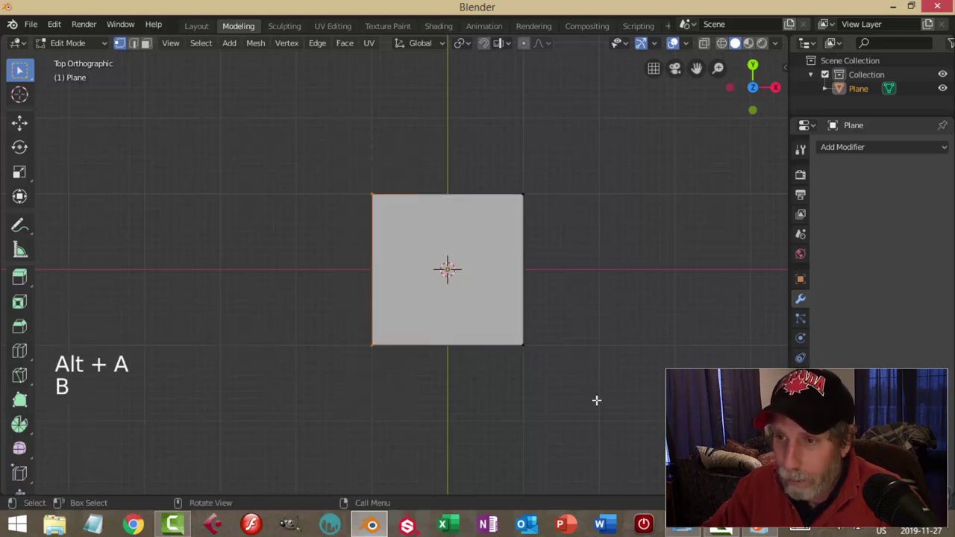
pyautogui.click(655, 43)
pyautogui.click(636, 167)
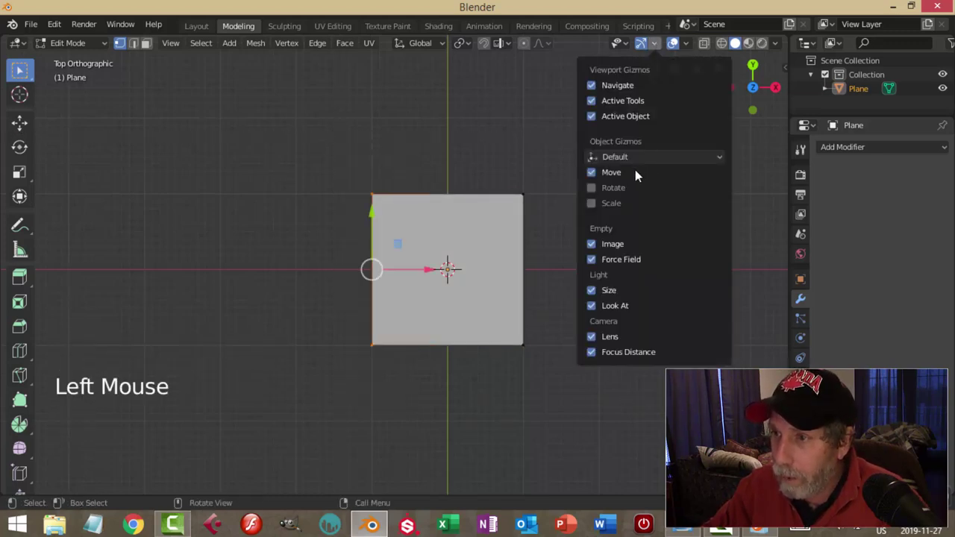
# Step: Scale the selected edge down to about half its length and move it inward along X to form a trapezoid
pyautogui.press('s')
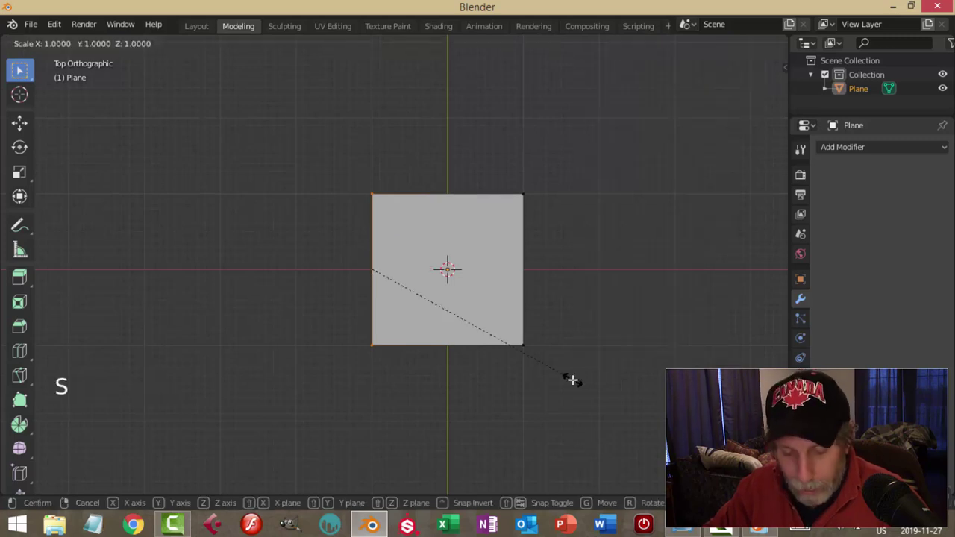
pyautogui.click(477, 285)
pyautogui.moveTo(427, 273); pyautogui.dragTo(516, 273)
# Step: Extrude the two end vertices of the trapezoid's long side outward by scaling them along Y
pyautogui.hotkey('alt', 'a')
pyautogui.click(530, 199)
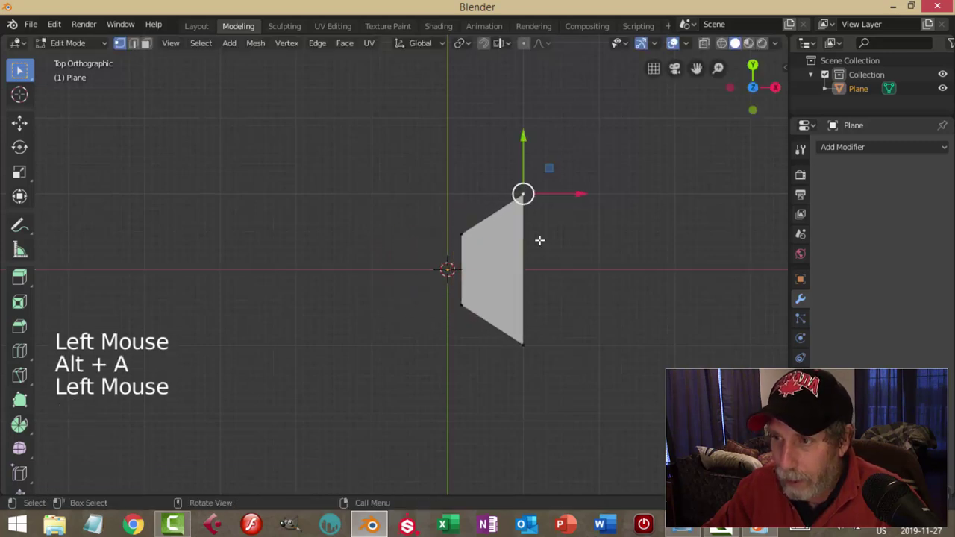
pyautogui.keyDown('shift'); pyautogui.click(526, 345); pyautogui.keyUp('shift')
pyautogui.keyDown('shift'); pyautogui.moveTo(612, 347); pyautogui.dragTo(578, 332, button='middle'); pyautogui.keyUp('shift')
pyautogui.press('e')
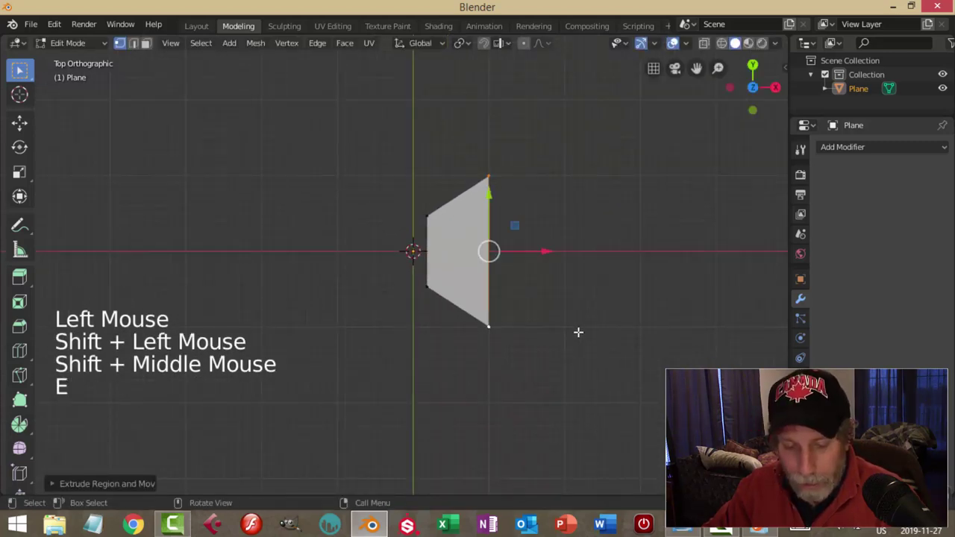
pyautogui.press('s')
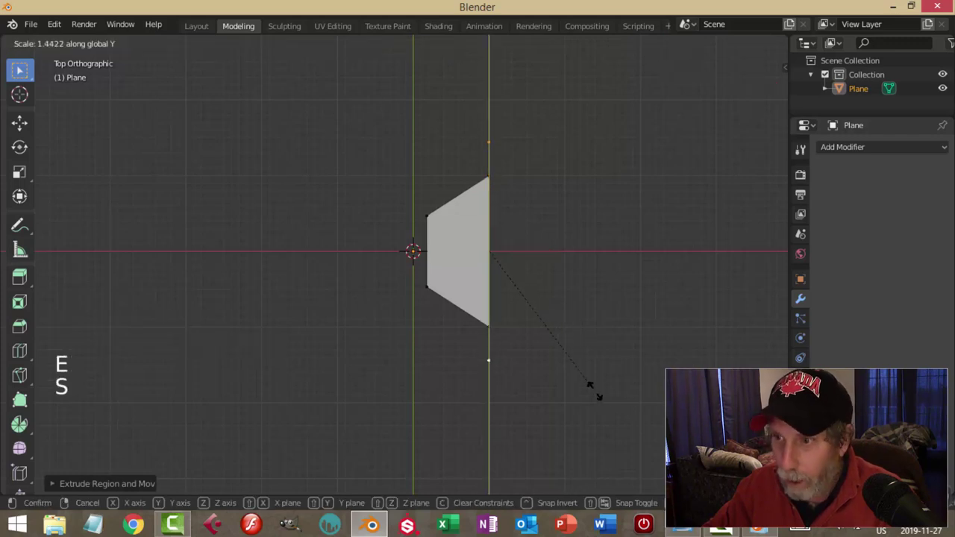
pyautogui.click(606, 401)
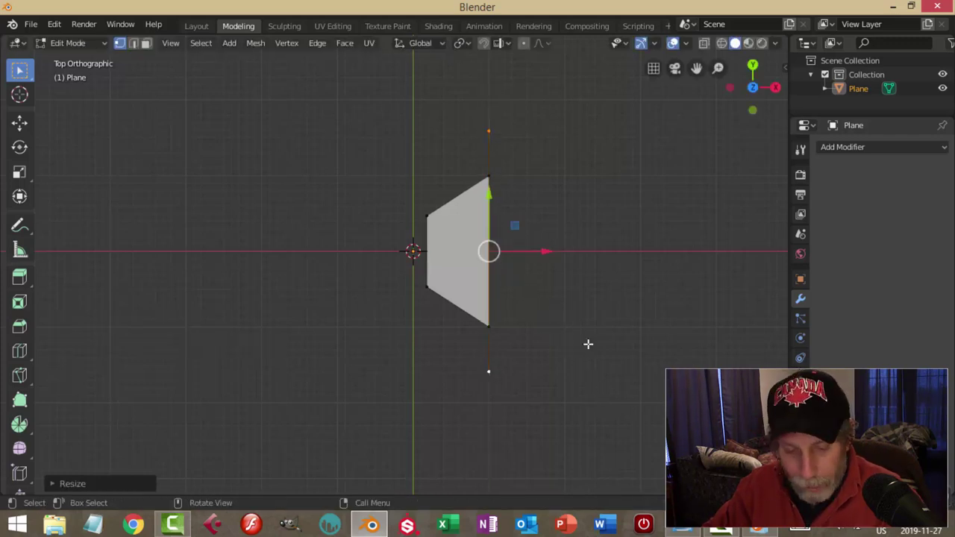
# Step: Delete only the trapezoid's face, plus the long vertical edge, to leave an open notch profile
pyautogui.press('3')
pyautogui.click(467, 255)
pyautogui.press('x')
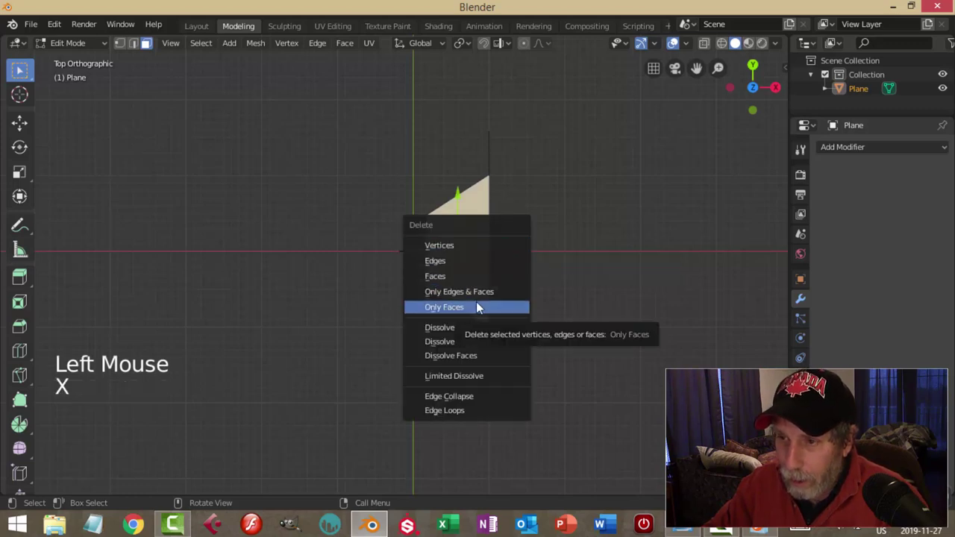
pyautogui.click(476, 302)
pyautogui.press('2')
pyautogui.click(520, 224)
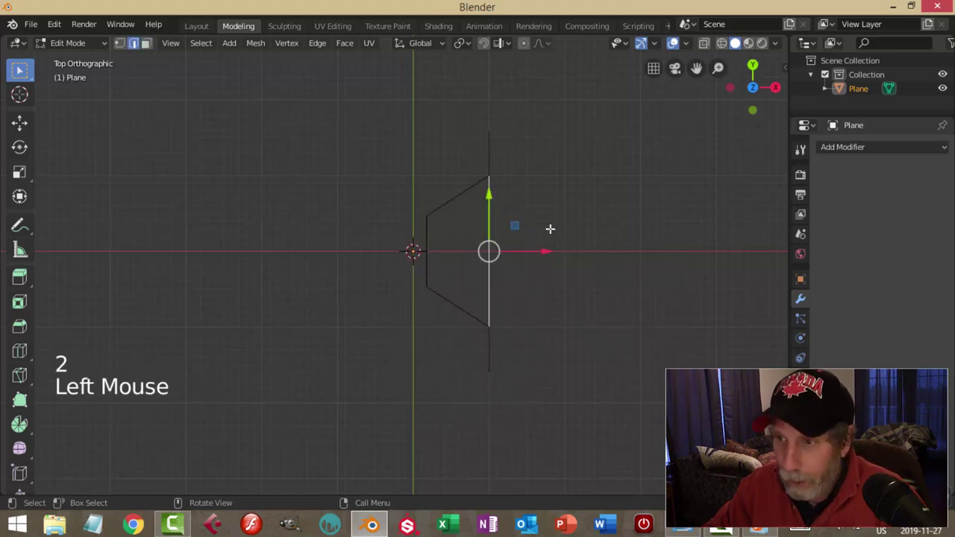
pyautogui.press('x')
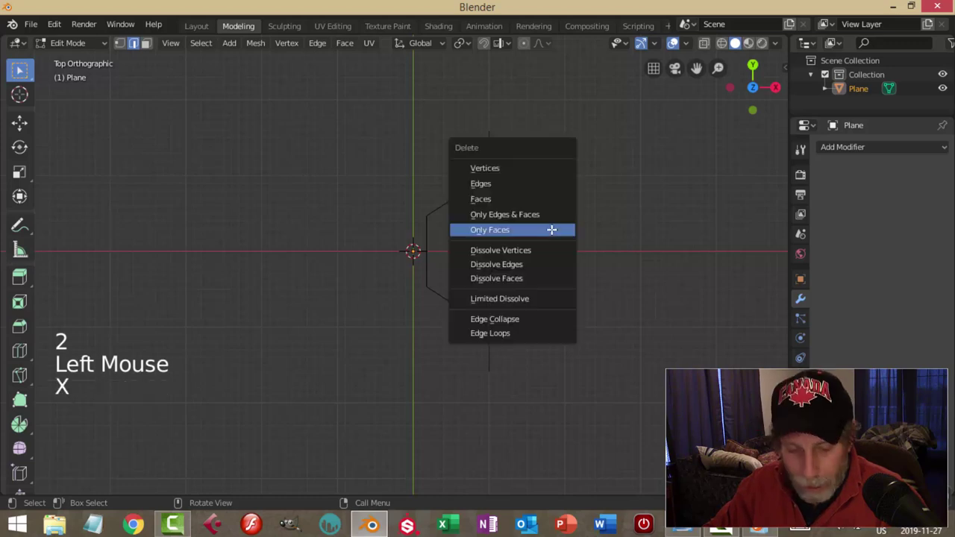
pyautogui.click(528, 186)
pyautogui.click(513, 214)
pyautogui.press('x')
pyautogui.click(518, 214)
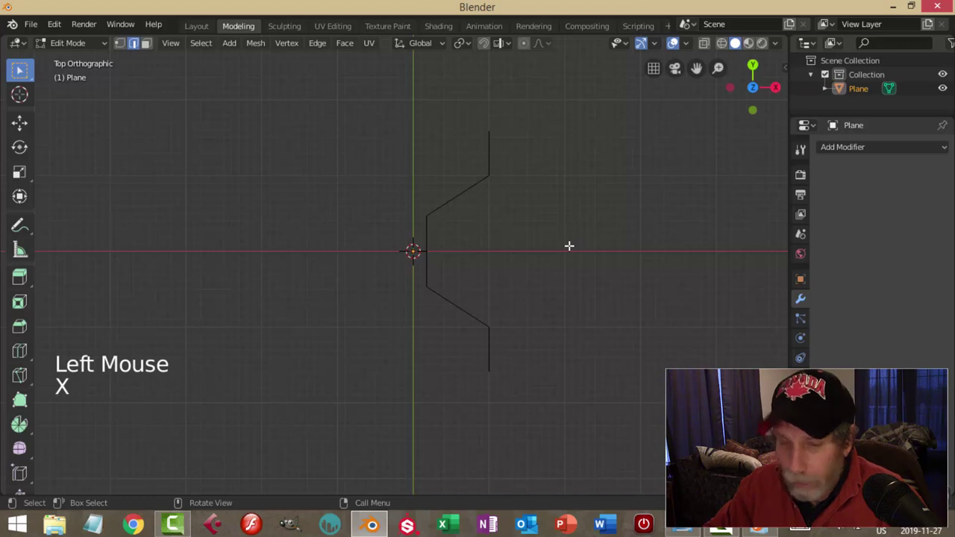
# Step: Bevel the profile's corner vertices with 2 segments at a width of about 0.086 m
pyautogui.press('1')
pyautogui.press('a')
pyautogui.keyDown('shift'); pyautogui.moveTo(570, 252); pyautogui.dragTo(561, 259, button='middle'); pyautogui.keyUp('shift')
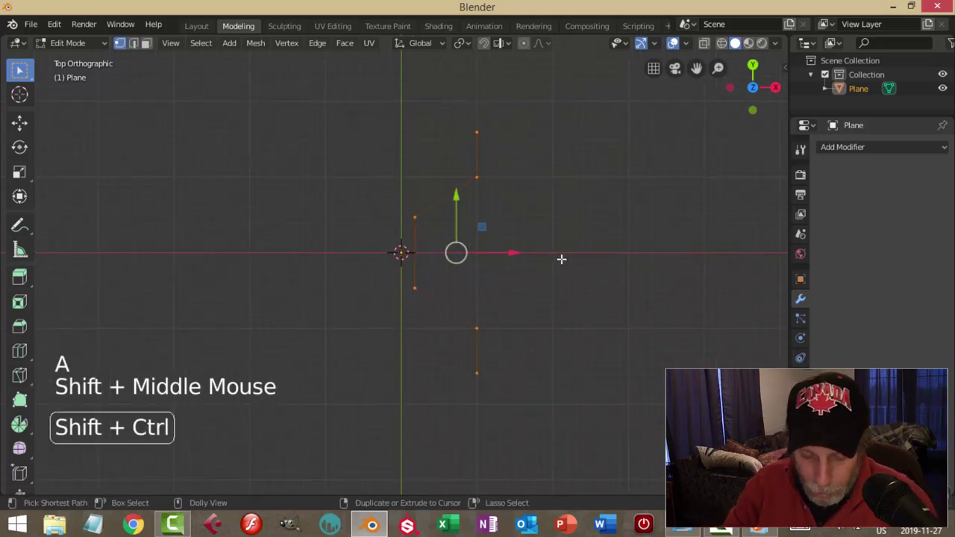
pyautogui.hotkey('ctrl', 'shift', 'b')
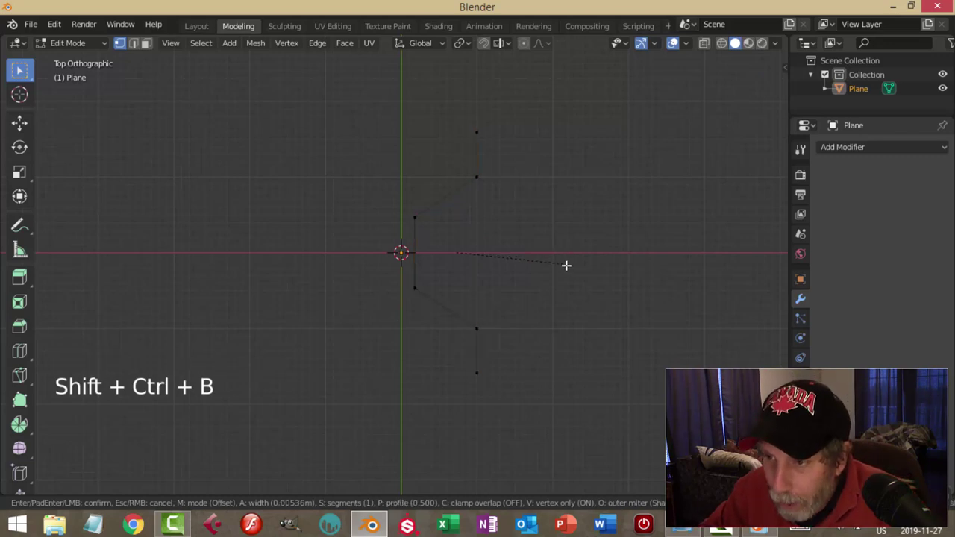
pyautogui.scroll(1, 572, 270)
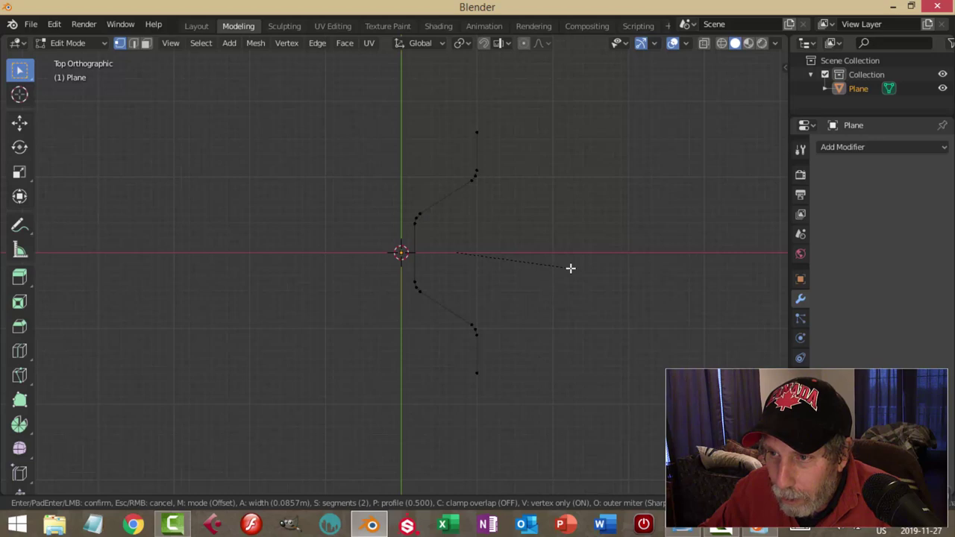
pyautogui.click(570, 268)
# Step: Extrude the whole notch profile along negative X to turn it into a surface
pyautogui.press('a')
pyautogui.scroll(-2, 575, 269)
pyautogui.keyDown('shift'); pyautogui.moveTo(575, 268); pyautogui.dragTo(634, 280, button='middle'); pyautogui.keyUp('shift')
pyautogui.press('e')
pyautogui.moveTo(532, 261); pyautogui.dragTo(394, 273)
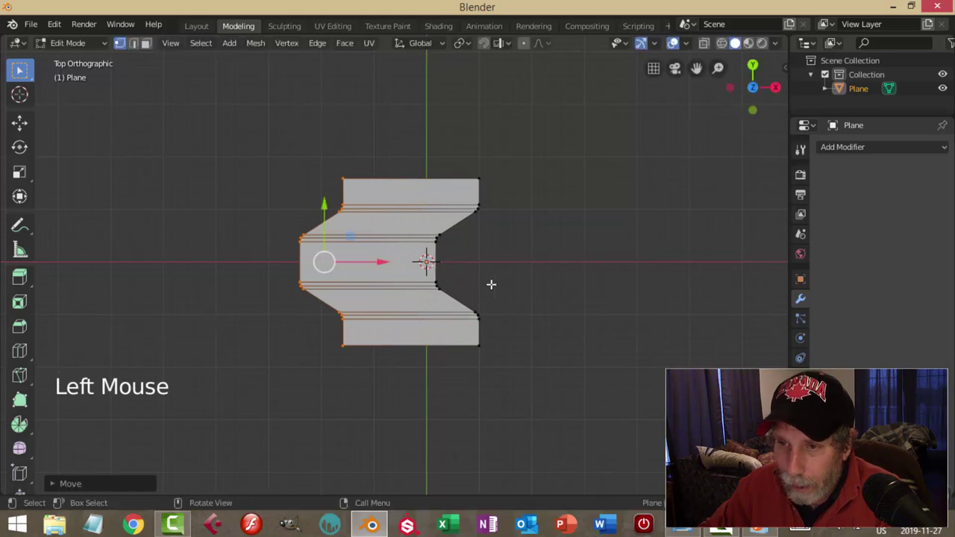
# Step: Flatten the extruded edge by scaling it to 0 along X and move it closer to the notch
pyautogui.press('s')
pyautogui.press('x')
pyautogui.press('0')
pyautogui.press('Return')
pyautogui.moveTo(372, 272); pyautogui.dragTo(428, 271)
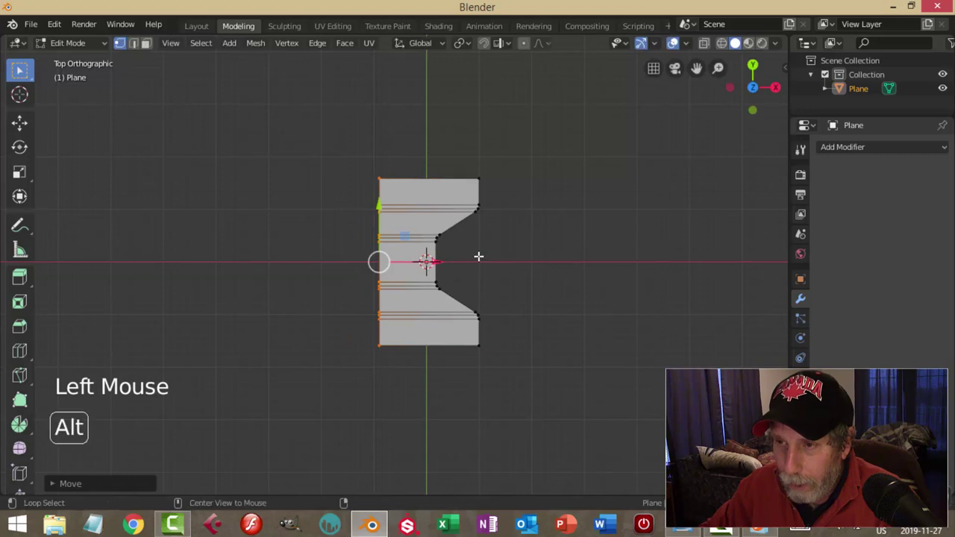
# Step: Extrude the two end edges of the panel outward by scaling them along Y to lengthen it
pyautogui.hotkey('alt', 'a')
pyautogui.keyDown('alt'); pyautogui.keyDown('shift'); pyautogui.click(440, 179); pyautogui.keyUp('shift'); pyautogui.keyUp('alt')
pyautogui.keyDown('alt'); pyautogui.keyDown('shift'); pyautogui.click(443, 344); pyautogui.keyUp('shift'); pyautogui.keyUp('alt')
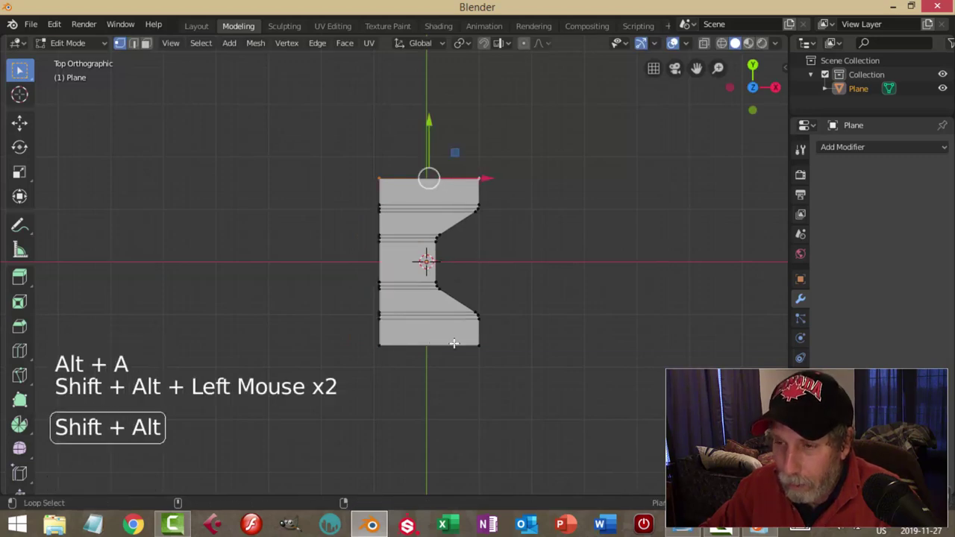
pyautogui.keyDown('alt'); pyautogui.keyDown('shift'); pyautogui.click(443, 343); pyautogui.keyUp('shift'); pyautogui.keyUp('alt')
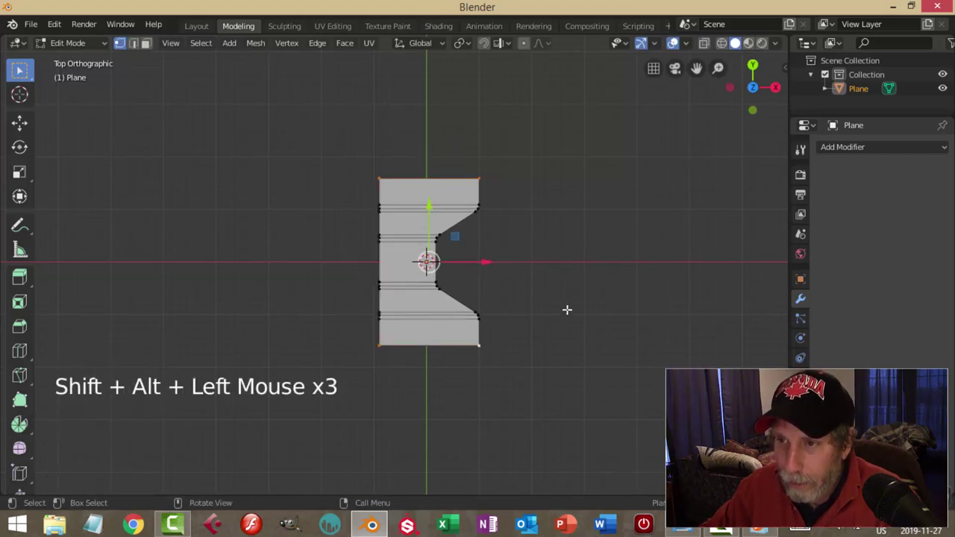
pyautogui.press('e')
pyautogui.press('s')
pyautogui.press('y')
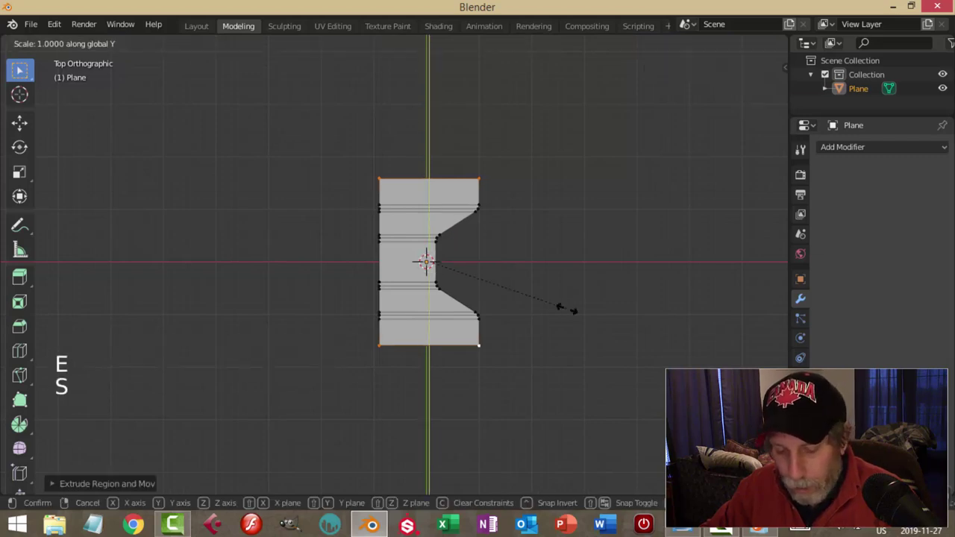
pyautogui.click(619, 390)
# Step: Move the inner notch vertices slightly outward along X to make the notch shallower
pyautogui.hotkey('alt', 'a')
pyautogui.press('b')
pyautogui.moveTo(430, 219); pyautogui.dragTo(455, 306)
pyautogui.moveTo(481, 263); pyautogui.dragTo(493, 263)
pyautogui.hotkey('alt', 'a')
# Step: Rotate the whole panel 90 degrees about X so it stands upright, and shift it along Y
pyautogui.moveTo(547, 262); pyautogui.dragTo(566, 224, button='middle')
pyautogui.press('a')
pyautogui.moveTo(531, 294); pyautogui.dragTo(604, 235, button='middle')
pyautogui.write('rx')
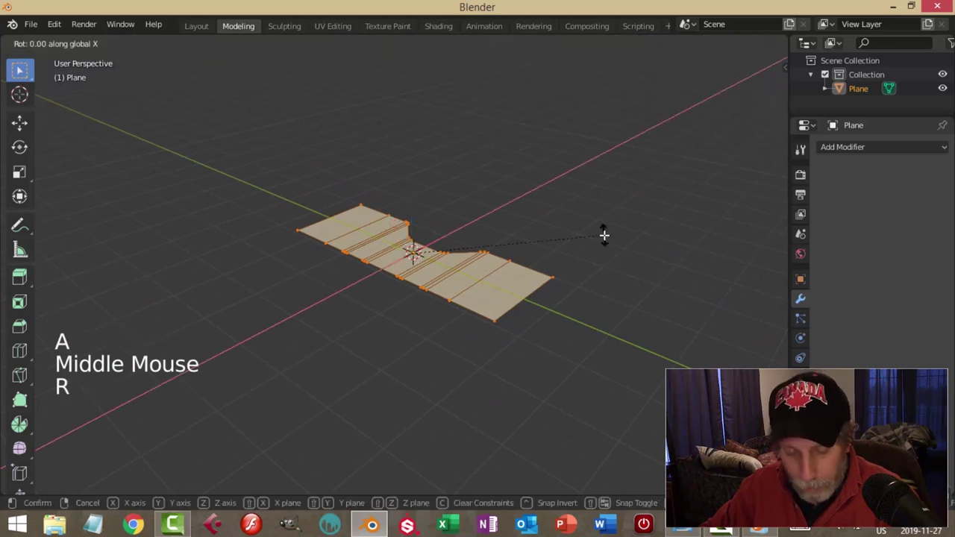
pyautogui.write('90')
pyautogui.press('Return')
pyautogui.moveTo(383, 235); pyautogui.dragTo(450, 251)
# Step: Rotate the upright panel 90 degrees about Z so it faces sideways
pyautogui.press('KP_1')
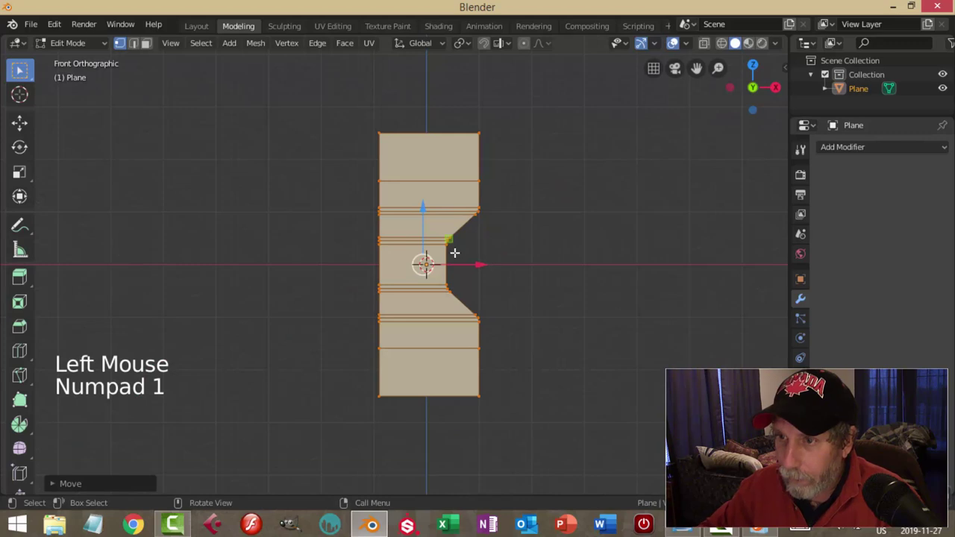
pyautogui.write('rz90')
pyautogui.press('Return')
pyautogui.moveTo(567, 284); pyautogui.dragTo(524, 298, button='middle')
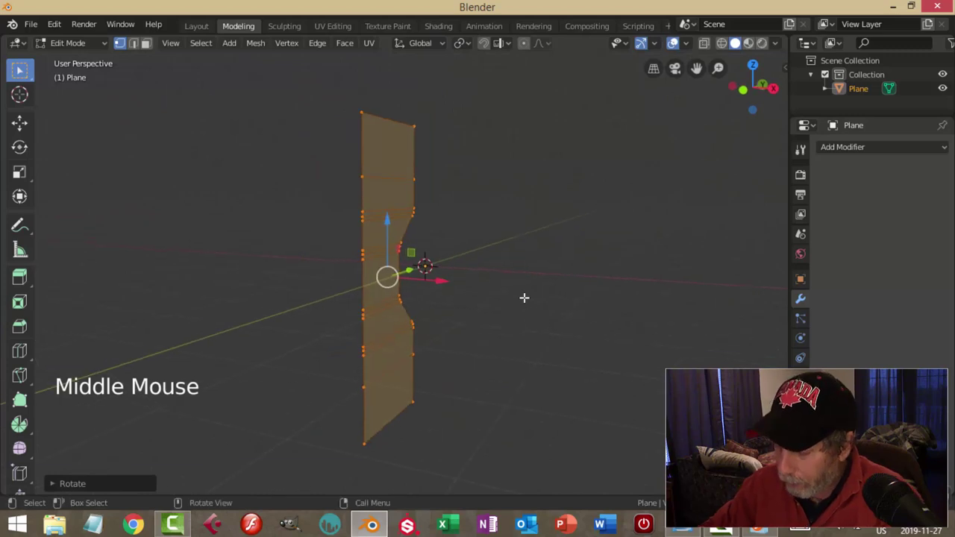
# Step: Move the side panel along positive X, away from the origin, in front view
pyautogui.press('KP_1')
pyautogui.moveTo(478, 264); pyautogui.dragTo(589, 264)
pyautogui.scroll(-1, 592, 299)
pyautogui.keyDown('shift'); pyautogui.moveTo(593, 299); pyautogui.dragTo(542, 301, button='middle'); pyautogui.keyUp('shift')
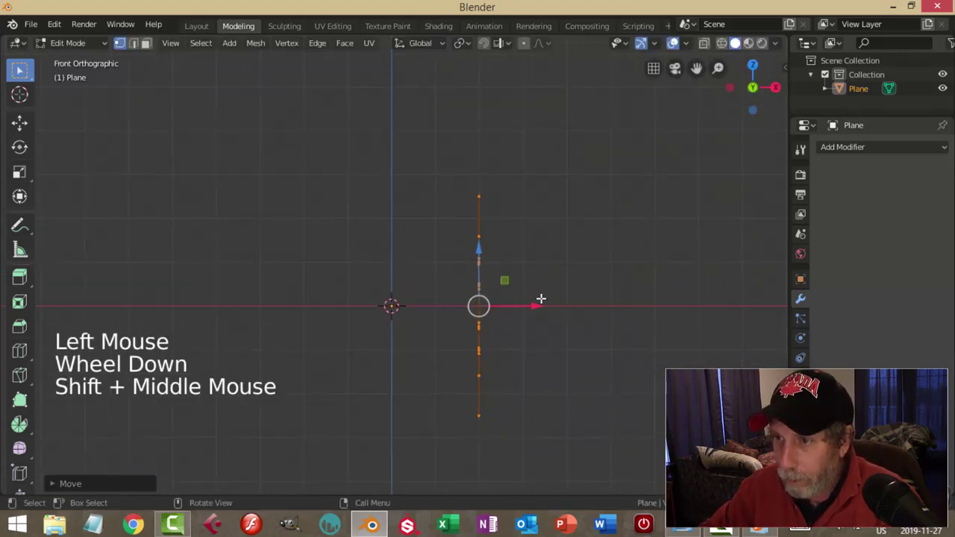
# Step: Raise the panel about 2.5 m along Z so its base sits at ground level, and centre it over the X axis
pyautogui.press('g')
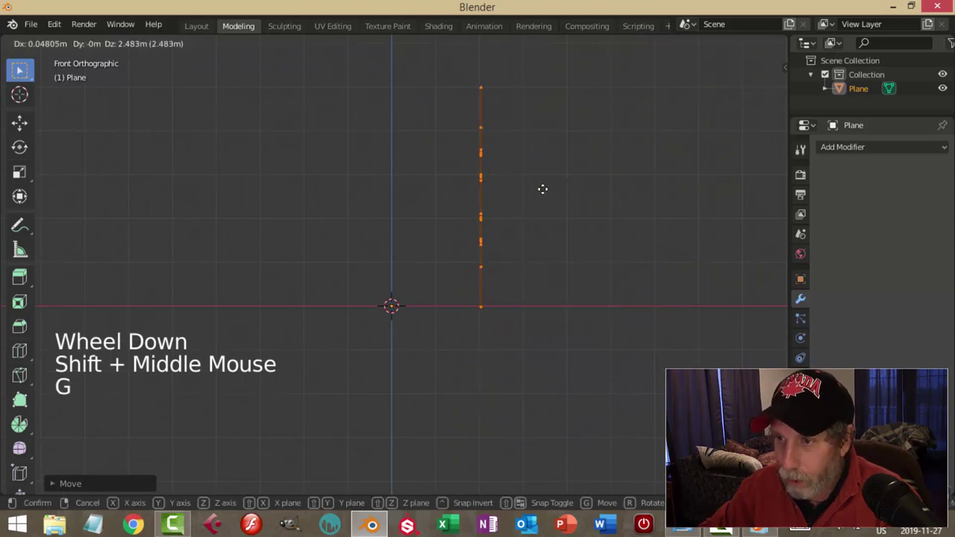
pyautogui.moveTo(542, 188); pyautogui.dragTo(473, 256, button='middle')
pyautogui.moveTo(373, 231); pyautogui.dragTo(437, 231)
pyautogui.moveTo(437, 231); pyautogui.dragTo(456, 307, button='middle')
# Step: Return to Object Mode and add a Mirror modifier to the side panel
pyautogui.press('Tab')
pyautogui.moveTo(563, 311); pyautogui.dragTo(774, 271, button='middle')
pyautogui.click(840, 149)
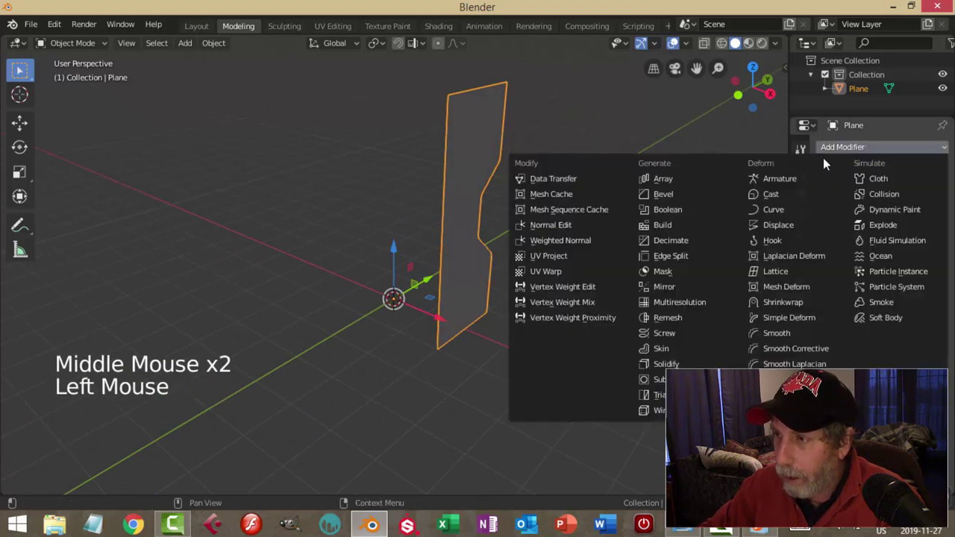
pyautogui.click(650, 272)
# Step: Move the side panel's mesh further out along X in Edit Mode to widen the gap between the two sides
pyautogui.moveTo(580, 268); pyautogui.dragTo(623, 244, button='middle')
pyautogui.press('Tab')
pyautogui.moveTo(542, 215); pyautogui.dragTo(604, 211)
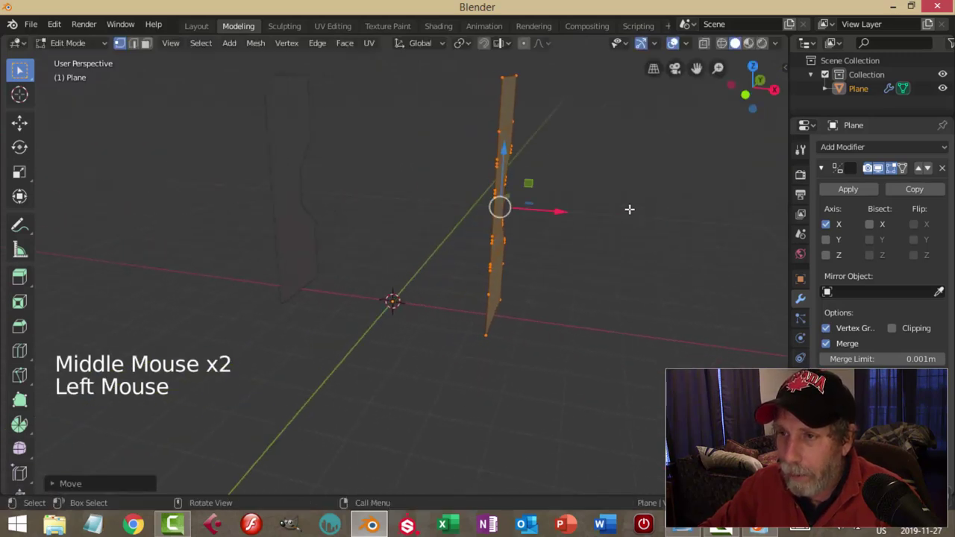
# Step: Extrude the side panel's four corner vertices along X to the mirror centre with Clipping enabled, forming the top and bottom panels
pyautogui.moveTo(604, 211); pyautogui.dragTo(597, 229, button='middle')
pyautogui.hotkey('alt', 'a')
pyautogui.click(472, 117)
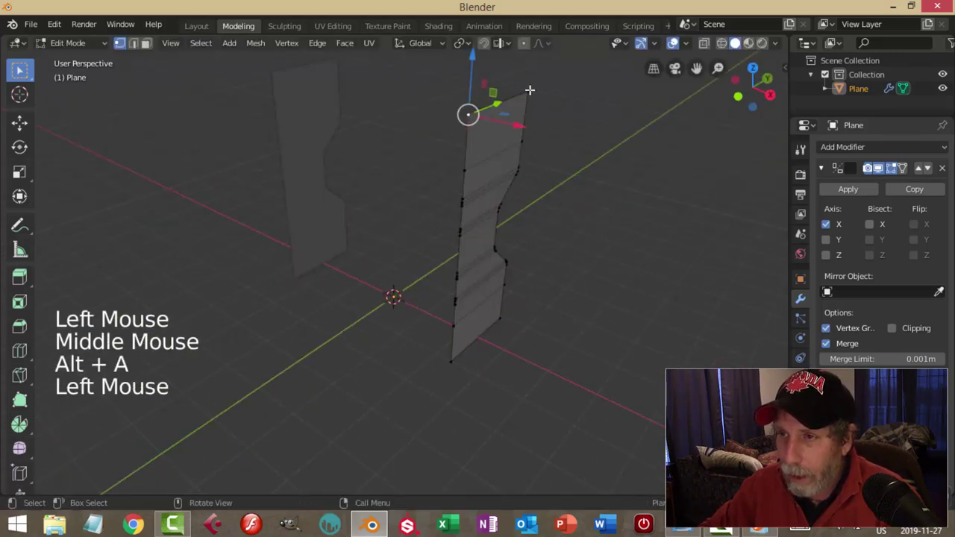
pyautogui.keyDown('shift'); pyautogui.click(525, 93); pyautogui.keyUp('shift')
pyautogui.keyDown('shift'); pyautogui.click(500, 319); pyautogui.keyUp('shift')
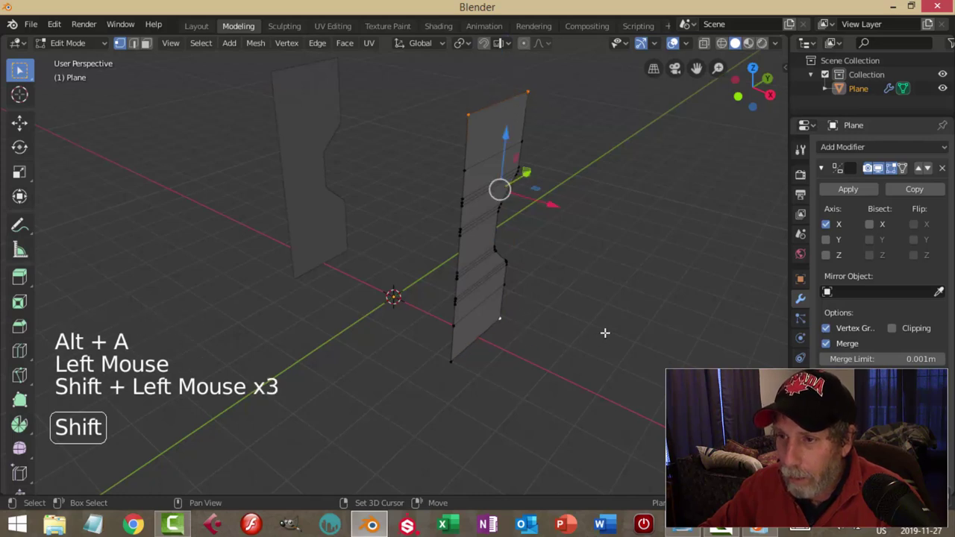
pyautogui.keyDown('shift'); pyautogui.click(575, 341); pyautogui.keyUp('shift')
pyautogui.keyDown('shift'); pyautogui.click(451, 361); pyautogui.keyUp('shift')
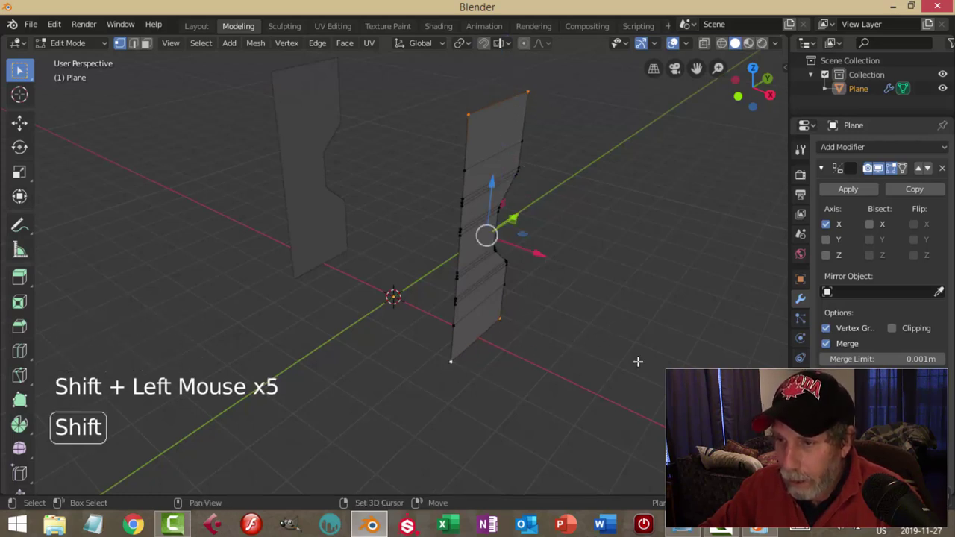
pyautogui.click(898, 328)
pyautogui.moveTo(671, 326); pyautogui.dragTo(641, 327, button='middle')
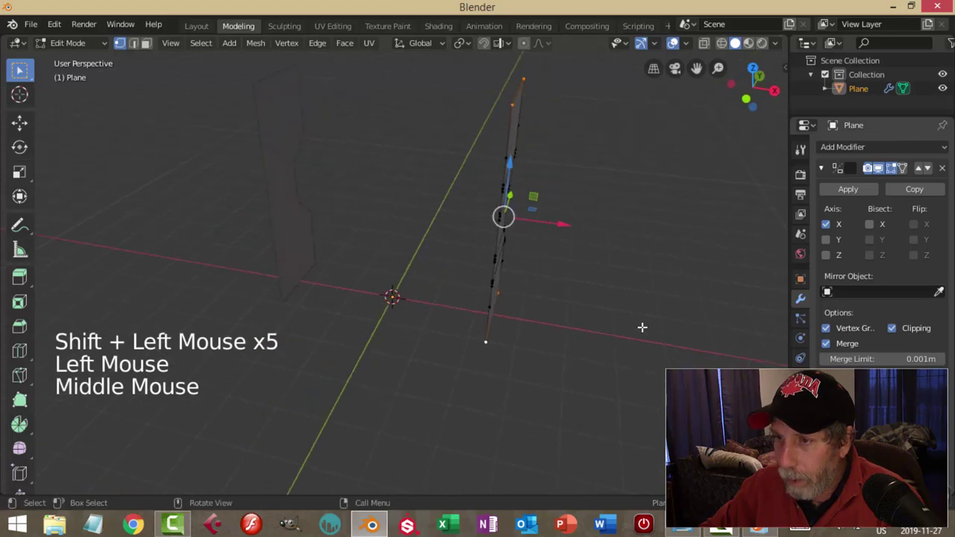
pyautogui.press('e')
pyautogui.click(444, 222)
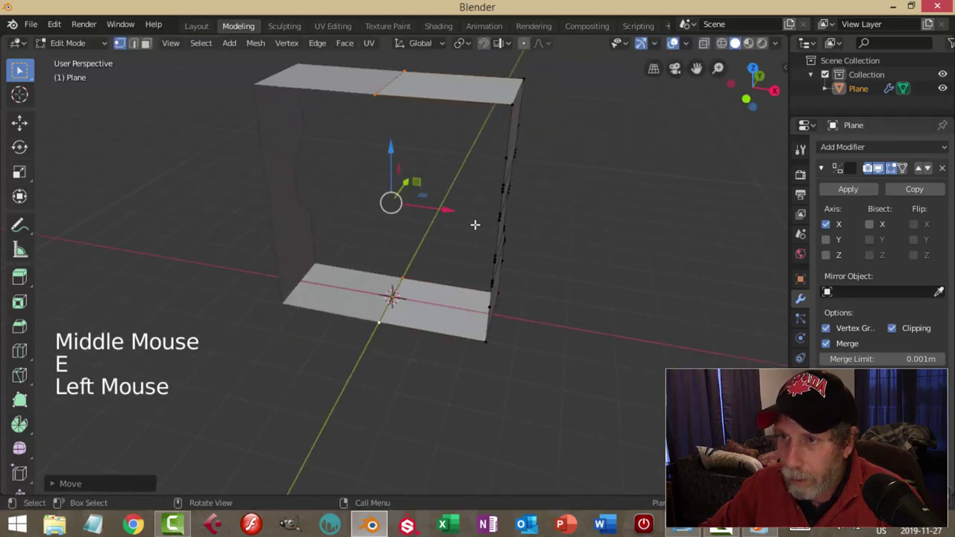
# Step: Scale the whole bookcase frame mesh uniformly
pyautogui.hotkey('alt', 'a')
pyautogui.moveTo(587, 246)
pyautogui.mouseDown(button='middle')
pyautogui.moveTo(488, 232)
pyautogui.moveTo(572, 250)
pyautogui.moveTo(505, 238)
pyautogui.moveTo(389, 253)
pyautogui.moveTo(654, 247)
pyautogui.moveTo(665, 231)
pyautogui.moveTo(623, 237)
pyautogui.moveTo(625, 247)
pyautogui.moveTo(546, 241)
pyautogui.moveTo(522, 229)
pyautogui.moveTo(620, 226)
pyautogui.moveTo(571, 214)
pyautogui.moveTo(623, 256)
pyautogui.moveTo(584, 256)
pyautogui.mouseUp(button='middle')
pyautogui.press('a')
pyautogui.press('s')
pyautogui.click(631, 234)
# Step: Scale the whole frame mesh along Y to adjust the bookcase's depth
pyautogui.hotkey('alt', 'a')
pyautogui.press('a')
pyautogui.press('s')
pyautogui.press('y')
pyautogui.click(535, 226)
pyautogui.press('Tab')
pyautogui.press('Tab')
# Step: Bevel the frame's upper and lower outer corner edges about 0.69 m wide with 6 segments
pyautogui.press('2')
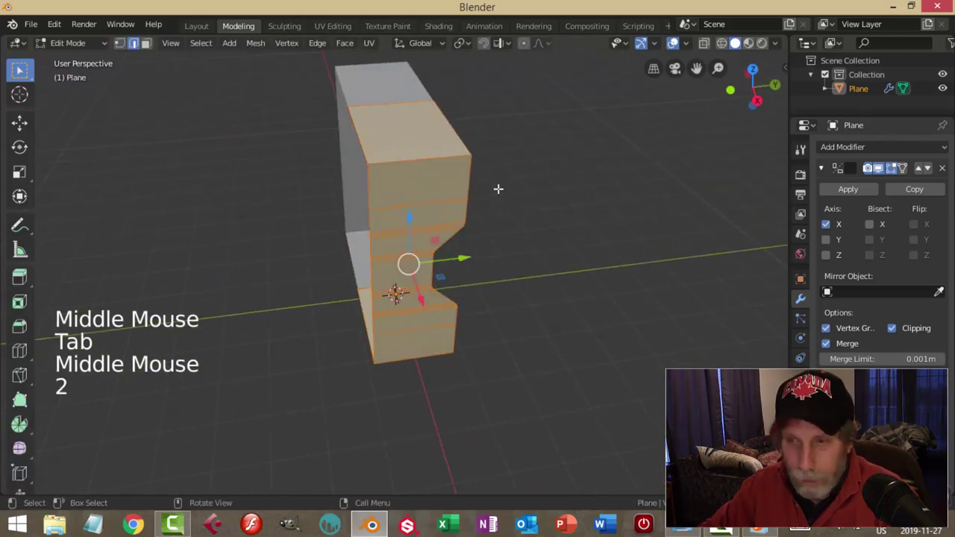
pyautogui.click(426, 165)
pyautogui.keyDown('shift'); pyautogui.click(425, 357); pyautogui.keyUp('shift')
pyautogui.middleClick(435, 348)
pyautogui.keyDown('shift'); pyautogui.click(435, 347); pyautogui.keyUp('shift')
pyautogui.moveTo(435, 347); pyautogui.dragTo(586, 307, button='middle')
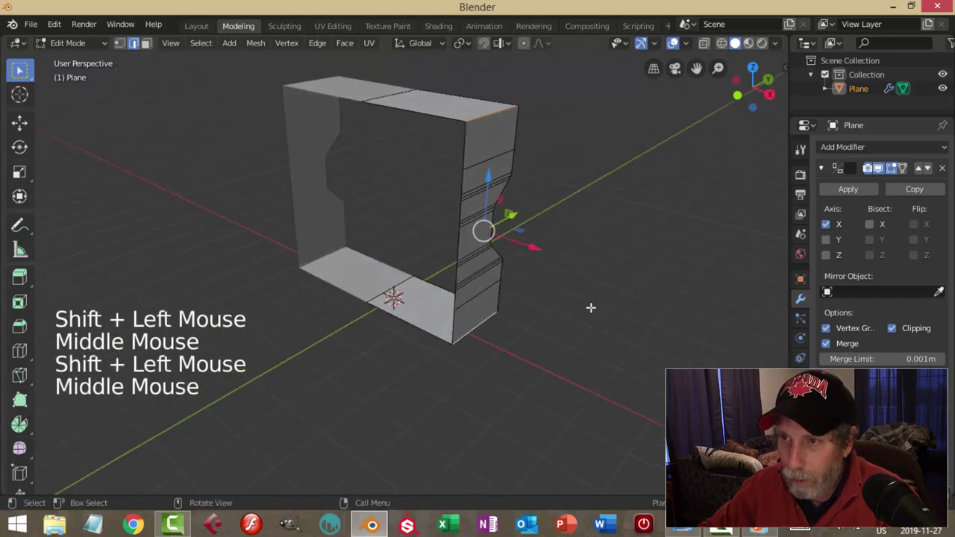
pyautogui.hotkey('ctrl', 'b')
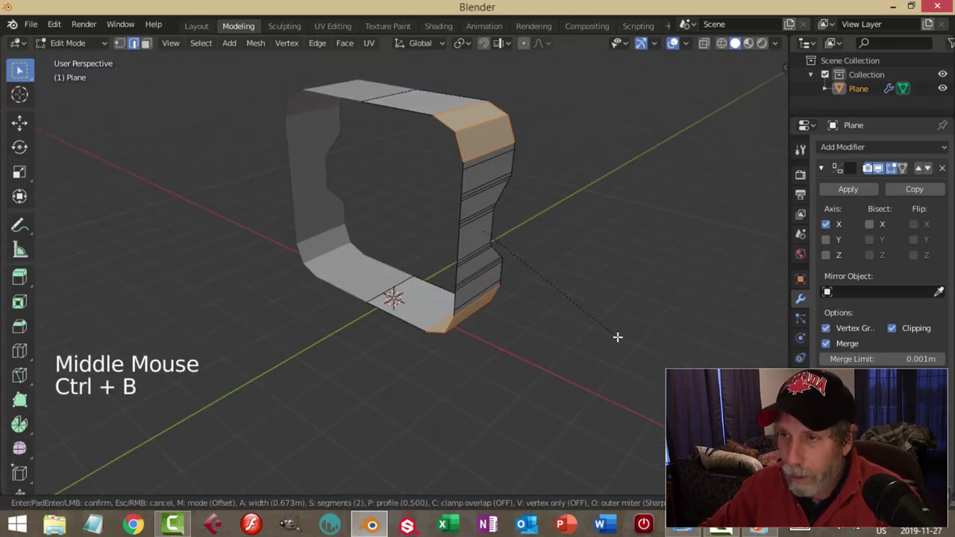
pyautogui.scroll(4, 618, 338)
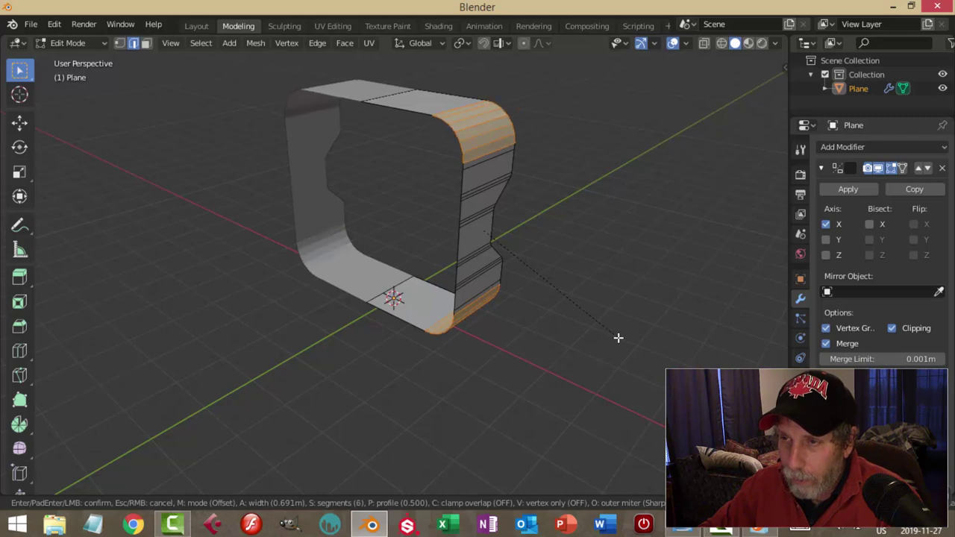
pyautogui.click(618, 338)
pyautogui.hotkey('alt', 'a')
pyautogui.press('Tab')
# Step: Apply the Mirror modifier and add a Subdivision Surface modifier at level 2 to the frame
pyautogui.moveTo(603, 300)
pyautogui.mouseDown(button='middle')
pyautogui.moveTo(548, 298)
pyautogui.moveTo(628, 289)
pyautogui.moveTo(588, 303)
pyautogui.mouseUp(button='middle')
pyautogui.moveTo(653, 296); pyautogui.dragTo(761, 257, button='middle')
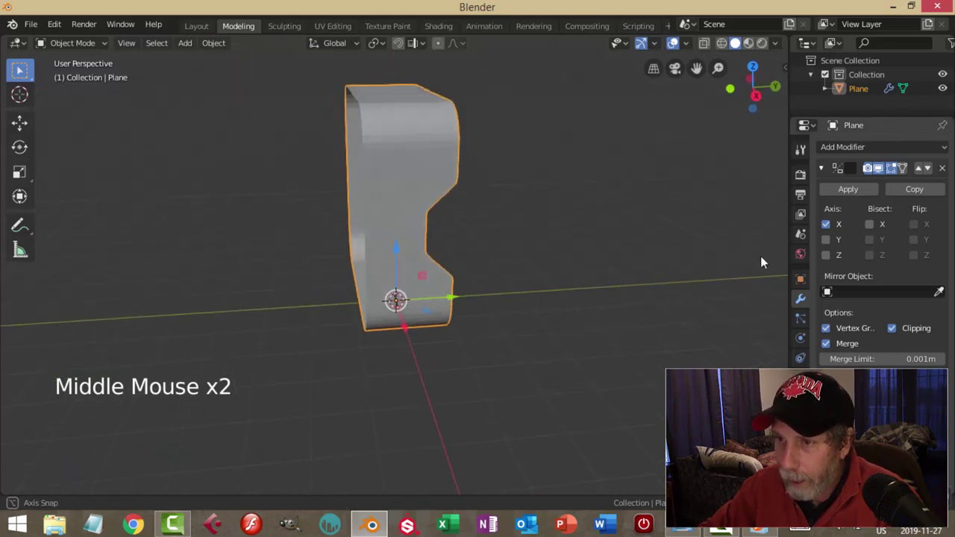
pyautogui.click(841, 190)
pyautogui.hotkey('ctrl', '2')
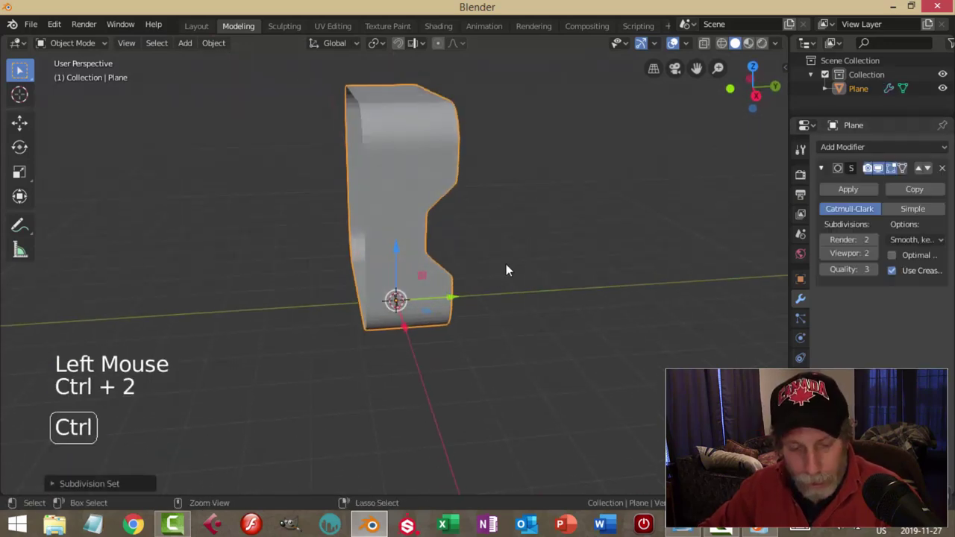
# Step: Shade the frame smooth and recalculate the normals of all its faces to the outside
pyautogui.moveTo(497, 248); pyautogui.dragTo(531, 282, button='middle')
pyautogui.rightClick(423, 197)
pyautogui.moveTo(426, 200); pyautogui.dragTo(547, 230, button='middle')
pyautogui.press('Tab')
pyautogui.press('a')
pyautogui.hotkey('alt', 'n')
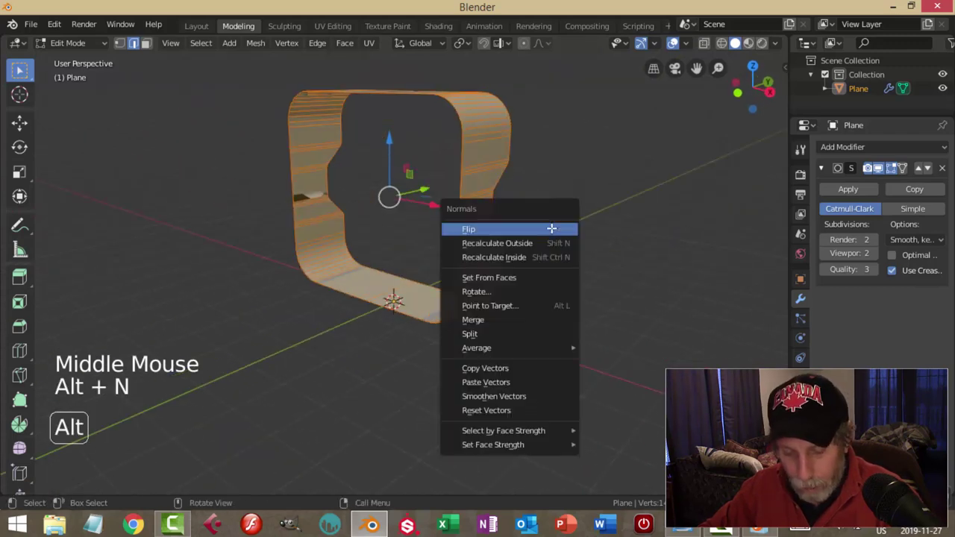
pyautogui.click(535, 240)
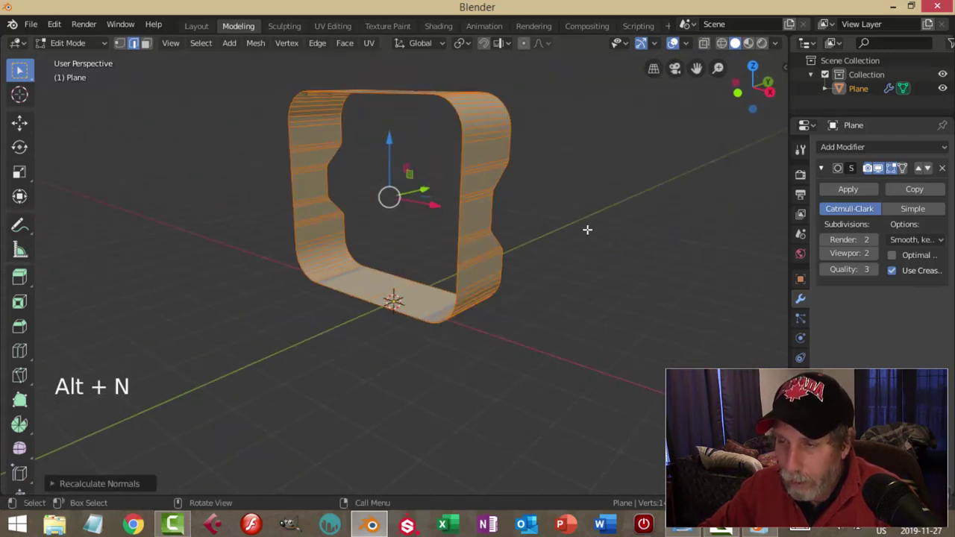
pyautogui.press('Tab')
pyautogui.moveTo(595, 233); pyautogui.dragTo(567, 264, button='middle')
pyautogui.press('Tab')
pyautogui.press('Tab')
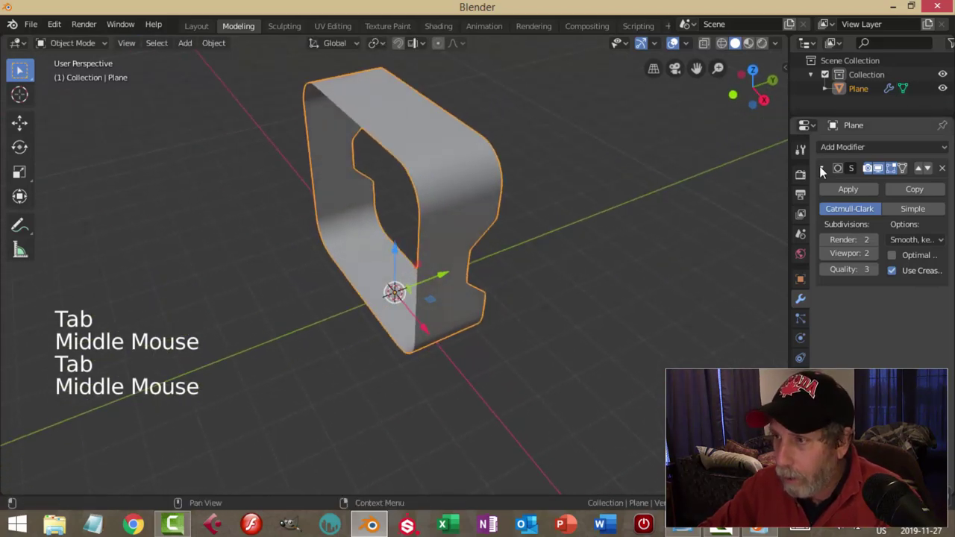
# Step: Try thickening the frame with a Solidify modifier at 0.25 m, and remove the modifier
pyautogui.click(821, 168)
pyautogui.click(829, 149)
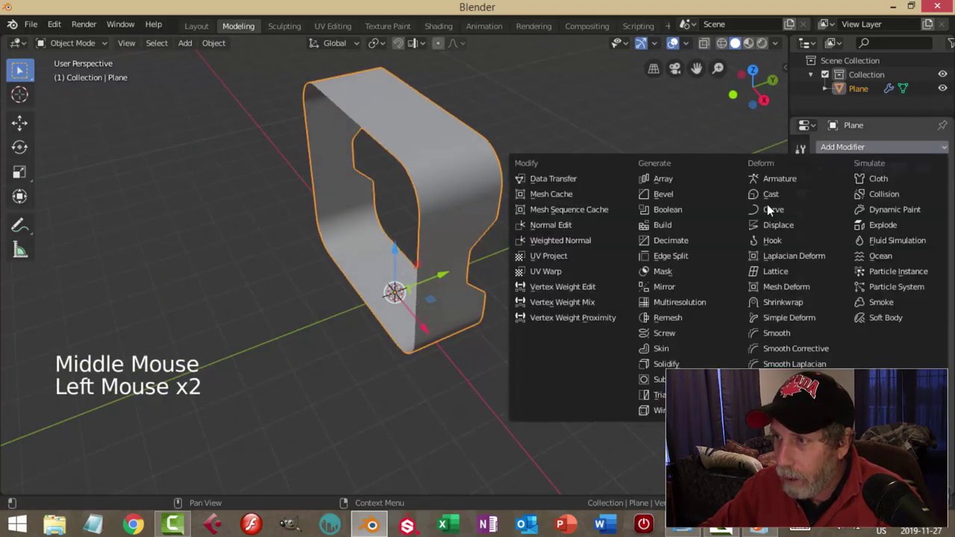
pyautogui.click(682, 364)
pyautogui.moveTo(727, 291); pyautogui.dragTo(776, 278, button='middle')
pyautogui.moveTo(850, 233); pyautogui.dragTo(882, 233)
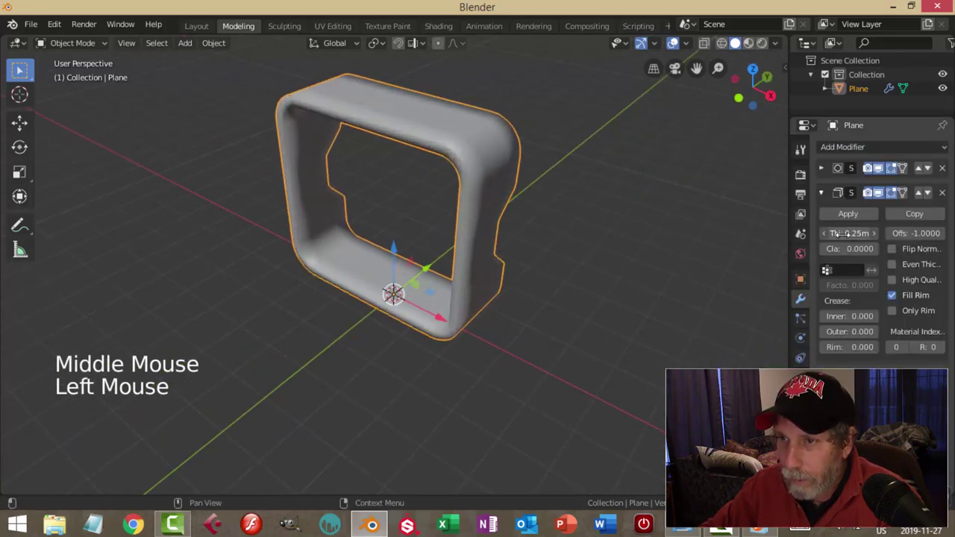
pyautogui.click(941, 193)
# Step: Extrude the entire frame mesh and shrink the extrusion inward by about 0.17 m to give the walls thickness
pyautogui.press('Tab')
pyautogui.moveTo(623, 254); pyautogui.dragTo(642, 258, button='middle')
pyautogui.hotkey('alt', 's')
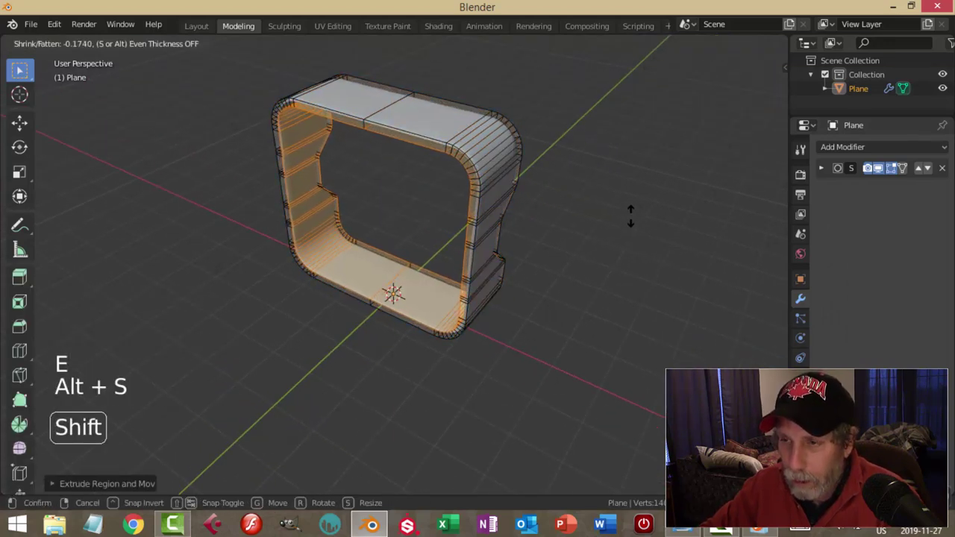
pyautogui.click(631, 221)
pyautogui.moveTo(631, 217); pyautogui.dragTo(507, 232, button='middle')
pyautogui.press('Tab')
# Step: Add two loop cuts around the frame's outer surface, one close to the front edge and one close to the back edge
pyautogui.press('Tab')
pyautogui.hotkey('ctrl', 'r')
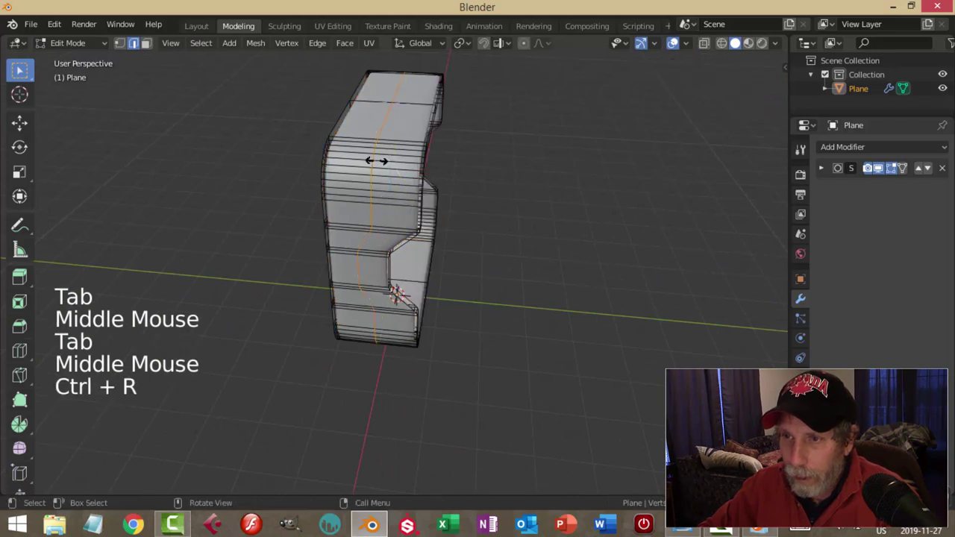
pyautogui.click(379, 160)
pyautogui.click(337, 171)
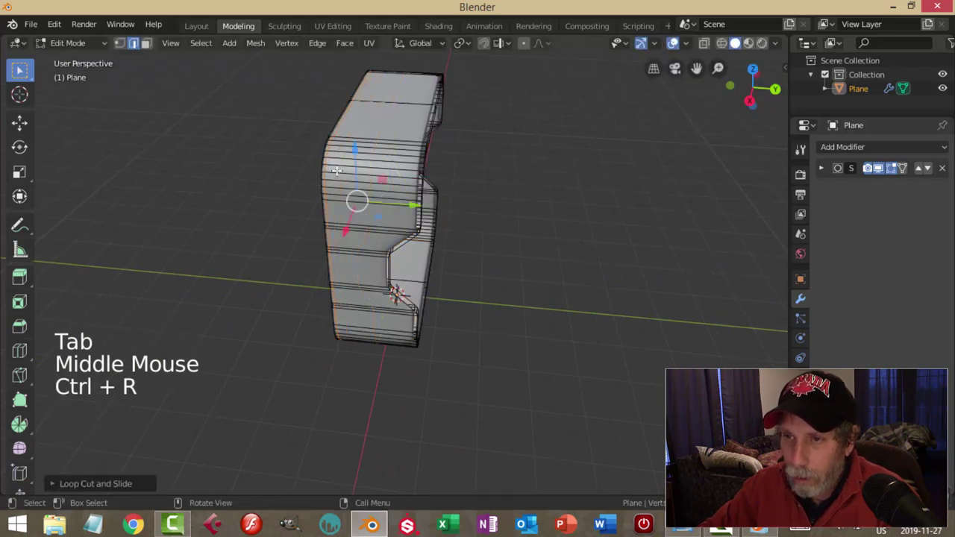
pyautogui.hotkey('ctrl', 'r')
pyautogui.click(398, 159)
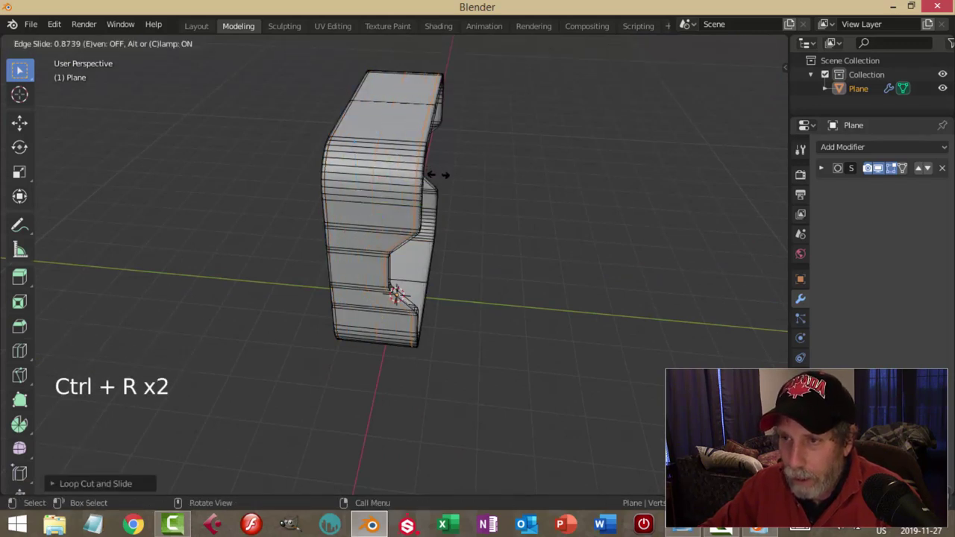
pyautogui.click(437, 174)
# Step: Add two loop cuts around the frame's front rim, one close to its outer edge and one close to its inner edge
pyautogui.moveTo(437, 174); pyautogui.dragTo(571, 187, button='middle')
pyautogui.scroll(2, 572, 187)
pyautogui.scroll(2, 539, 252)
pyautogui.moveTo(540, 156)
pyautogui.keyDown('shift'); pyautogui.mouseDown(button='middle')
pyautogui.moveTo(540, 239)
pyautogui.moveTo(537, 160)
pyautogui.mouseUp(button='middle'); pyautogui.keyUp('shift')
pyautogui.scroll(1, 538, 252)
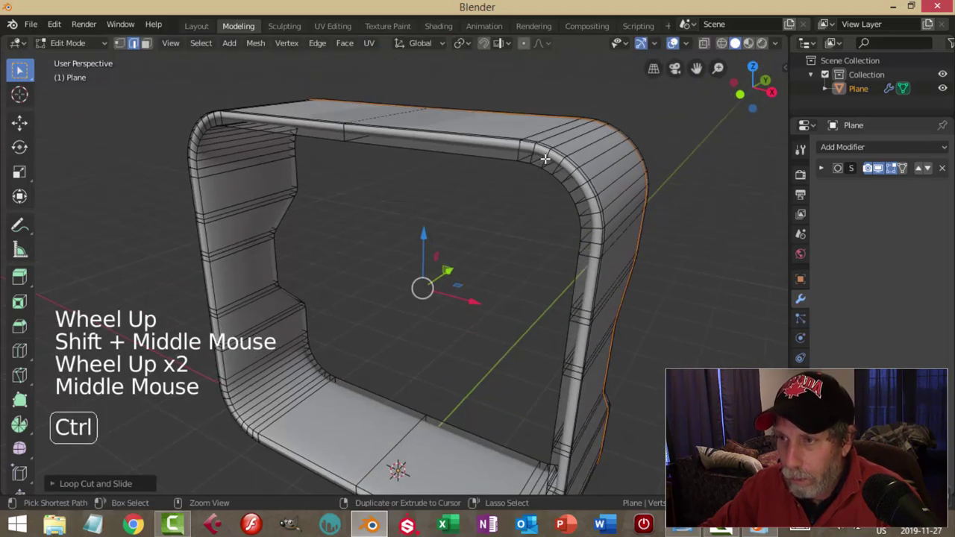
pyautogui.hotkey('ctrl', 'r')
pyautogui.click(545, 157)
pyautogui.click(549, 146)
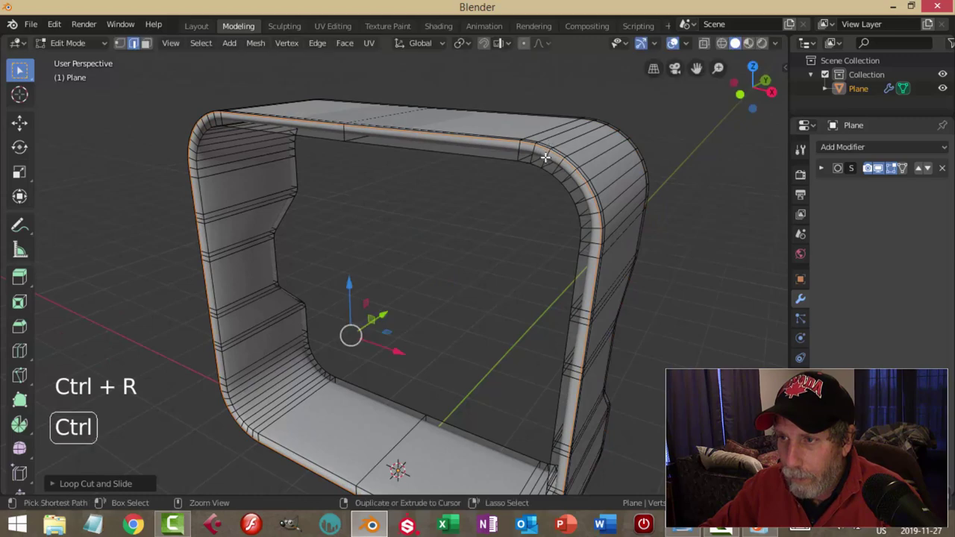
pyautogui.hotkey('ctrl', 'r')
pyautogui.click(547, 153)
pyautogui.click(546, 159)
# Step: Add two loop cuts around the frame's inner surface, one near the back and one near the front edge
pyautogui.moveTo(545, 159); pyautogui.dragTo(395, 281, button='middle')
pyautogui.hotkey('ctrl', 'r')
pyautogui.click(358, 301)
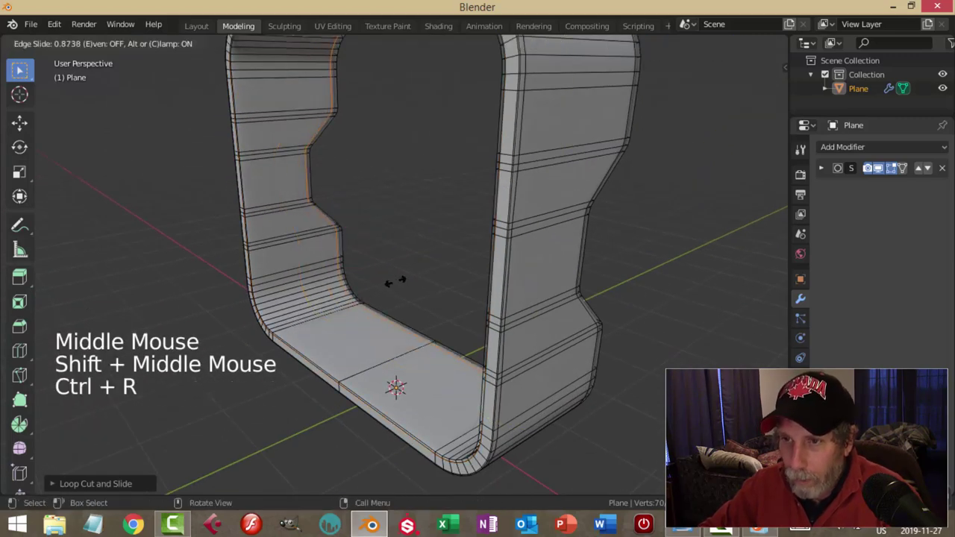
pyautogui.click(394, 280)
pyautogui.hotkey('ctrl', 'r')
pyautogui.click(326, 321)
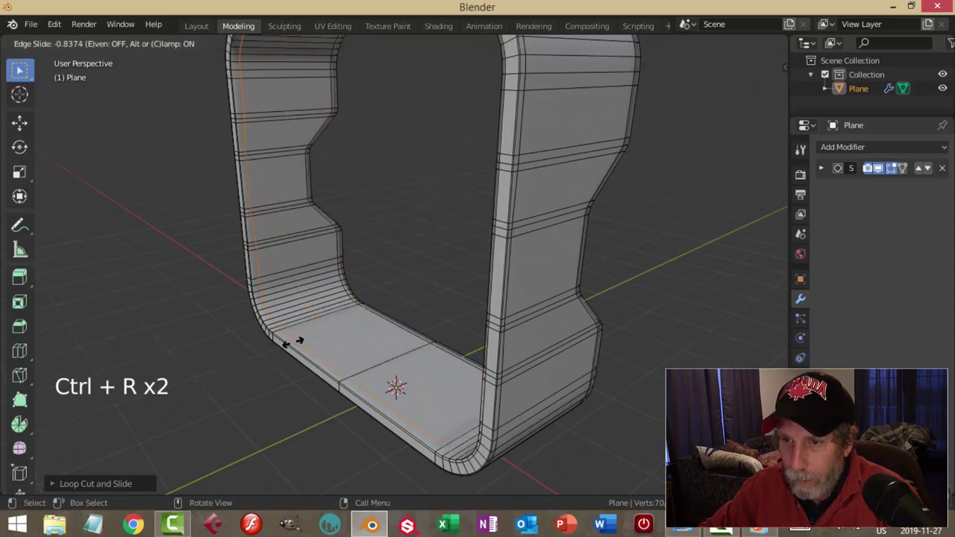
pyautogui.click(296, 340)
pyautogui.press('Tab')
pyautogui.scroll(-2, 534, 306)
pyautogui.hotkey('alt', 'a')
# Step: Add two loop cuts along the frame's notched rear rim to sharpen its edges, and return to Object Mode
pyautogui.moveTo(538, 300); pyautogui.dragTo(519, 277, button='middle')
pyautogui.moveTo(518, 278); pyautogui.dragTo(480, 265, button='middle')
pyautogui.scroll(2, 447, 272)
pyautogui.moveTo(396, 283); pyautogui.dragTo(296, 299, button='middle')
pyautogui.scroll(2, 431, 290)
pyautogui.click(287, 293)
pyautogui.press('Tab')
pyautogui.moveTo(356, 288); pyautogui.dragTo(319, 296, button='middle')
pyautogui.hotkey('ctrl', 'r')
pyautogui.click(313, 308)
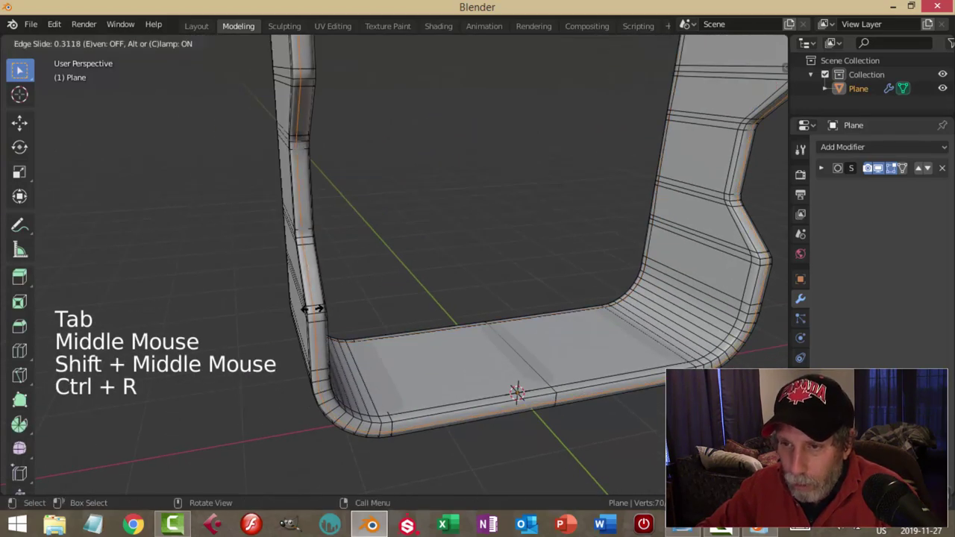
pyautogui.click(311, 310)
pyautogui.hotkey('ctrl', 'r')
pyautogui.click(317, 313)
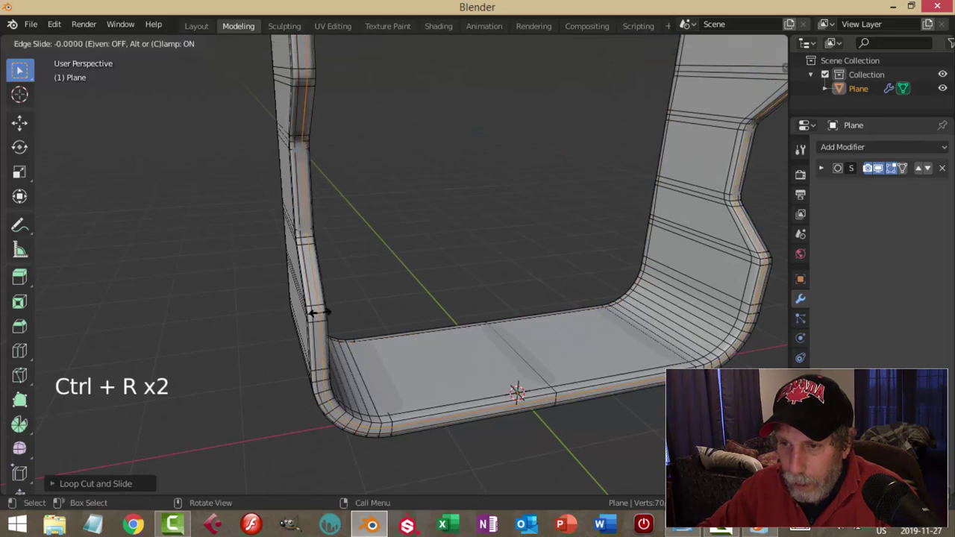
pyautogui.click(320, 312)
pyautogui.press('Tab')
# Step: Scale the whole frame mesh down along Y in Edit Mode to make the bookcase shallower
pyautogui.scroll(-2, 405, 274)
pyautogui.moveTo(405, 274); pyautogui.dragTo(492, 288, button='middle')
pyautogui.hotkey('alt', 'a')
pyautogui.moveTo(492, 287); pyautogui.dragTo(473, 287, button='middle')
pyautogui.click(473, 285)
pyautogui.press('Tab')
pyautogui.press('a')
pyautogui.moveTo(515, 176); pyautogui.dragTo(571, 220, button='middle')
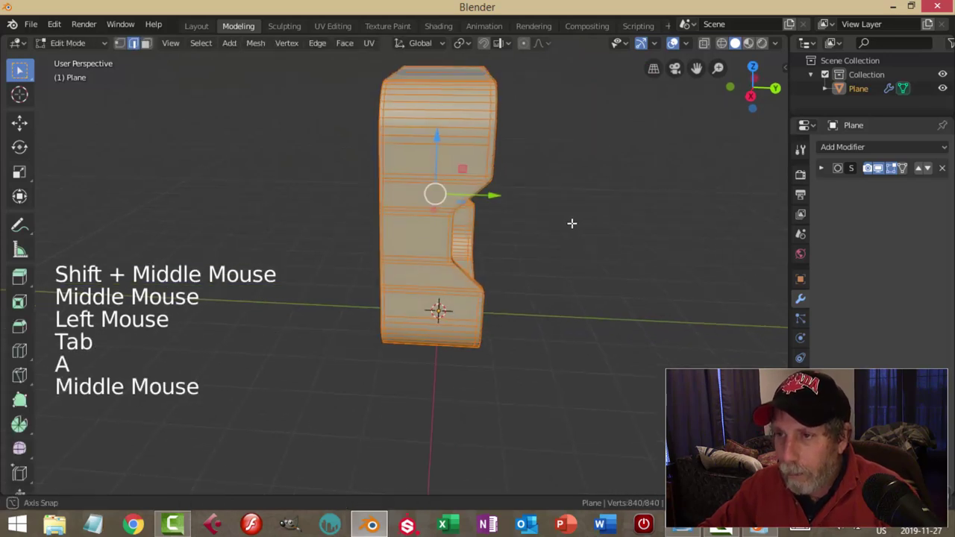
pyautogui.press('s')
pyautogui.press('y')
pyautogui.click(546, 217)
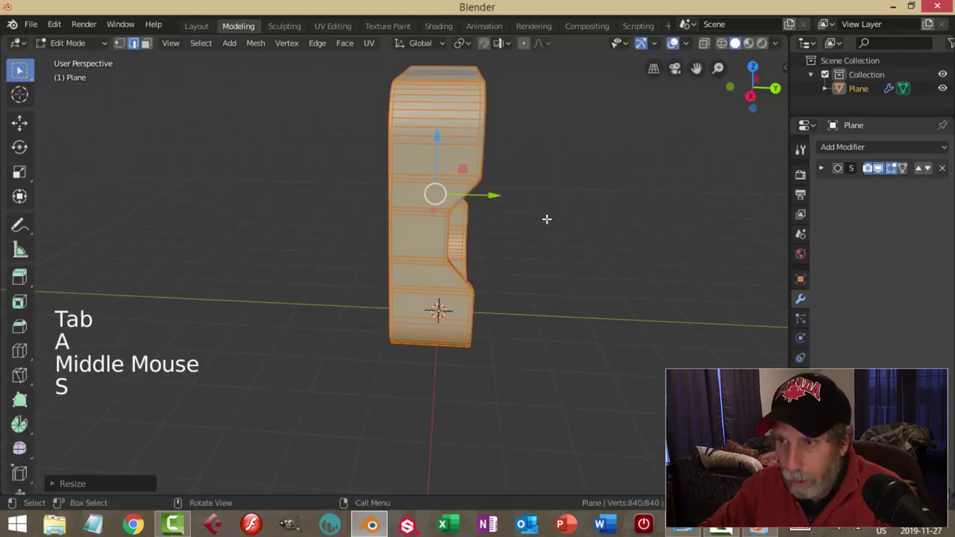
pyautogui.press('Tab')
pyautogui.hotkey('alt', 'a')
# Step: Duplicate an edge loop along the frame's front rim and move the copy forward along negative Y
pyautogui.moveTo(456, 244); pyautogui.dragTo(479, 294, button='middle')
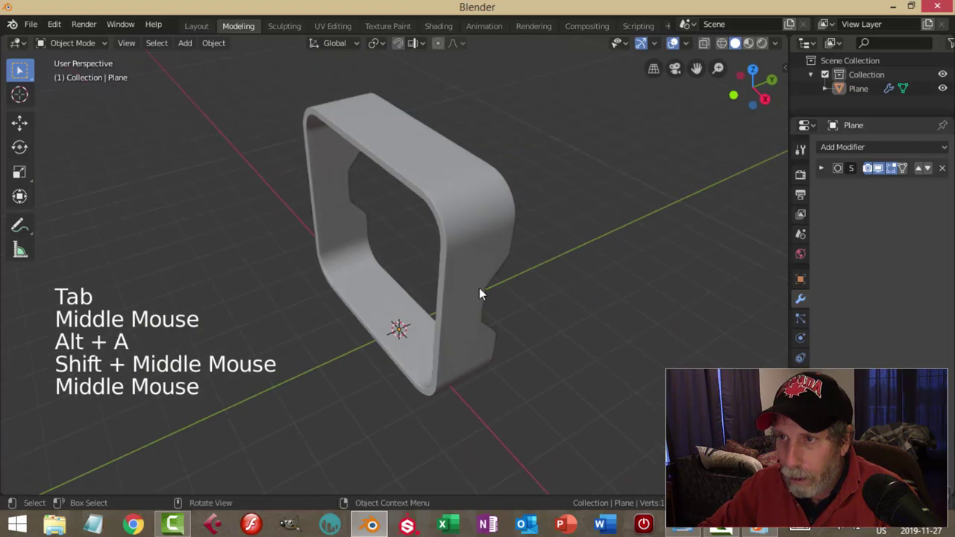
pyautogui.scroll(2, 473, 286)
pyautogui.click(521, 259)
pyautogui.press('Tab')
pyautogui.moveTo(529, 236)
pyautogui.mouseDown(button='middle')
pyautogui.moveTo(528, 210)
pyautogui.moveTo(520, 239)
pyautogui.moveTo(530, 236)
pyautogui.mouseUp(button='middle')
pyautogui.hotkey('alt', 'a')
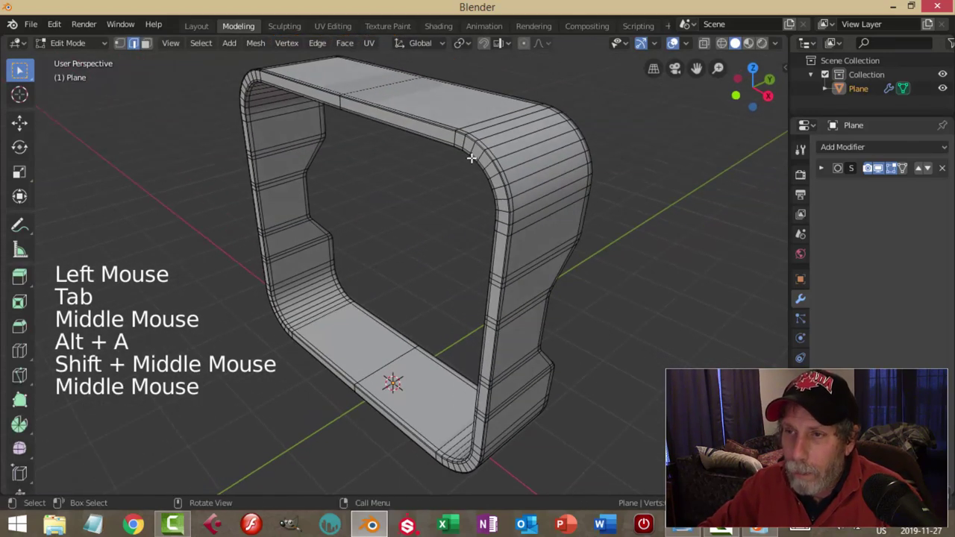
pyautogui.press('2')
pyautogui.keyDown('alt'); pyautogui.keyDown('shift'); pyautogui.click(437, 126); pyautogui.keyUp('shift'); pyautogui.keyUp('alt')
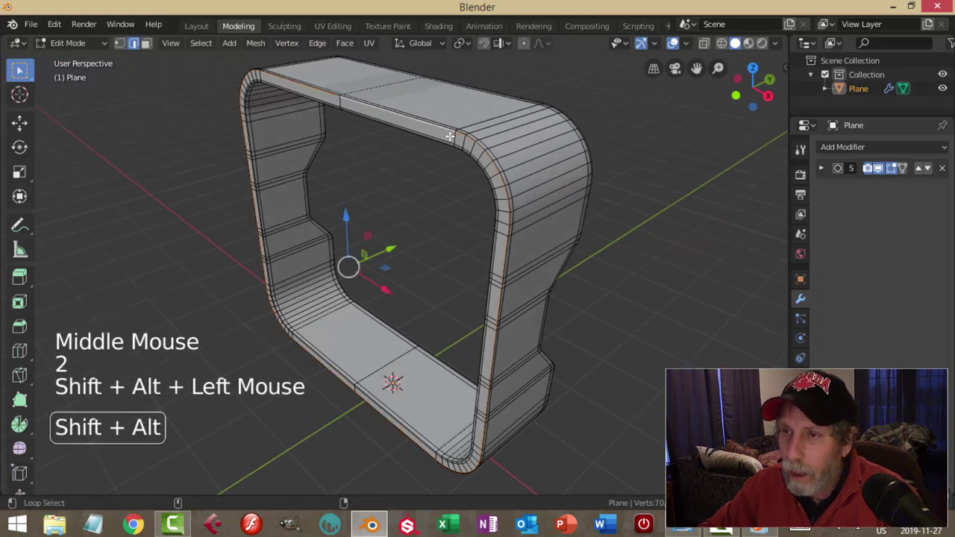
pyautogui.moveTo(539, 156); pyautogui.dragTo(505, 160, button='middle')
pyautogui.hotkey('shift', 'd')
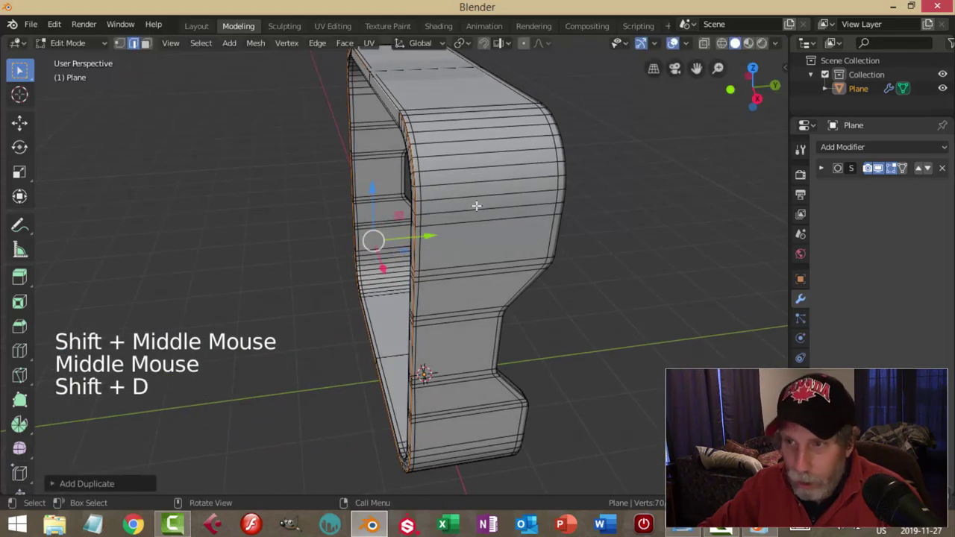
pyautogui.click(448, 230)
# Step: Separate the duplicated edge loop into its own object and return to Object Mode
pyautogui.moveTo(450, 229); pyautogui.dragTo(501, 221, button='middle')
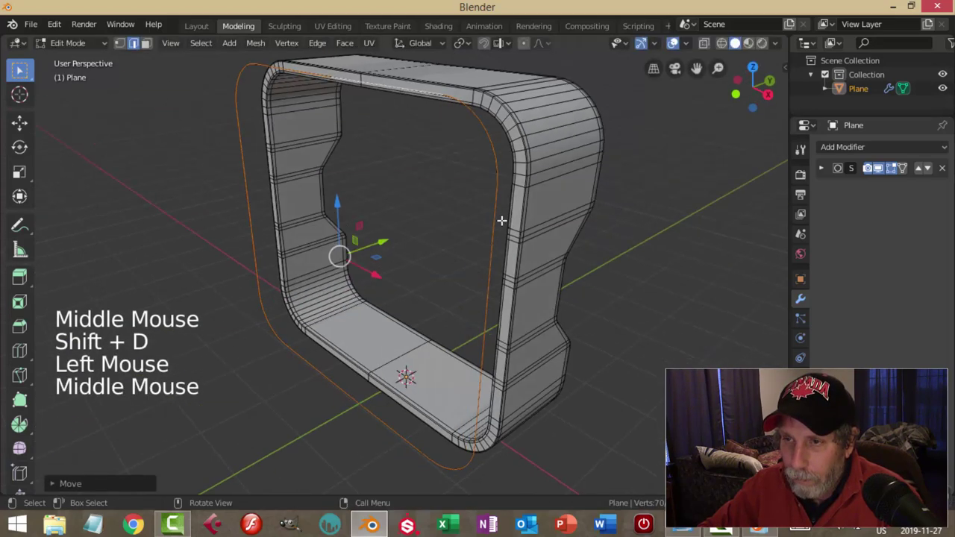
pyautogui.press('p')
pyautogui.click(501, 218)
pyautogui.press('Tab')
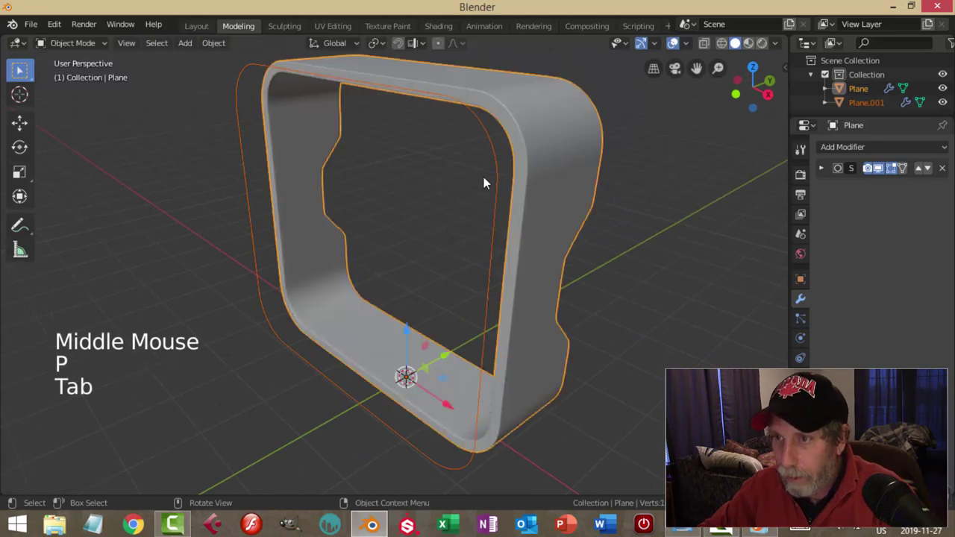
# Step: Select the separated loop object and set its origin to its geometry
pyautogui.click(485, 138)
pyautogui.click(214, 43)
pyautogui.moveTo(234, 70)
pyautogui.click(381, 86)
# Step: Enter Edit Mode on the separated loop and dissolve the intermediate vertices along its left vertical side
pyautogui.press('Tab')
pyautogui.moveTo(467, 145); pyautogui.dragTo(522, 228, button='middle')
pyautogui.press('1')
pyautogui.scroll(2, 471, 177)
pyautogui.scroll(-2, 478, 186)
pyautogui.scroll(-1, 478, 186)
pyautogui.moveTo(522, 228); pyautogui.dragTo(425, 205, button='middle')
pyautogui.press('b')
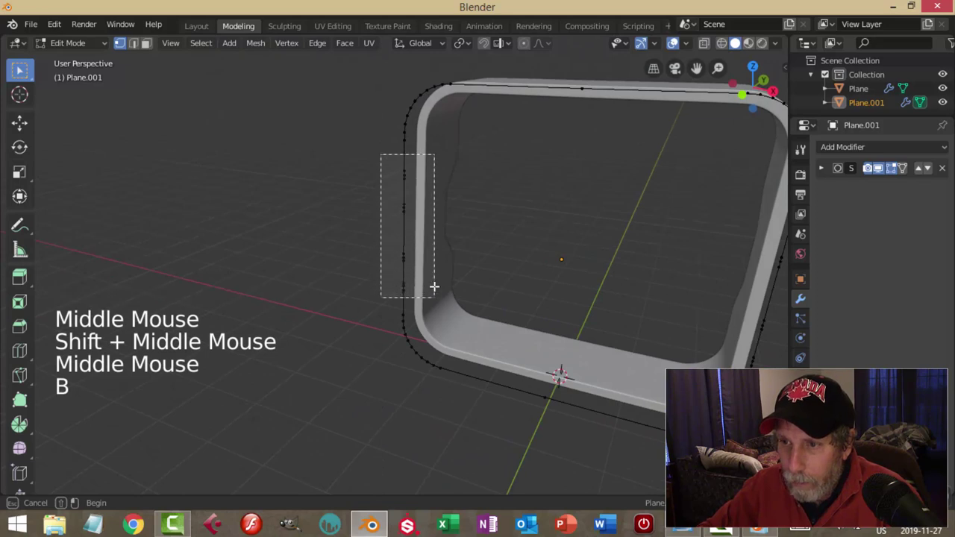
pyautogui.moveTo(434, 295); pyautogui.dragTo(435, 295)
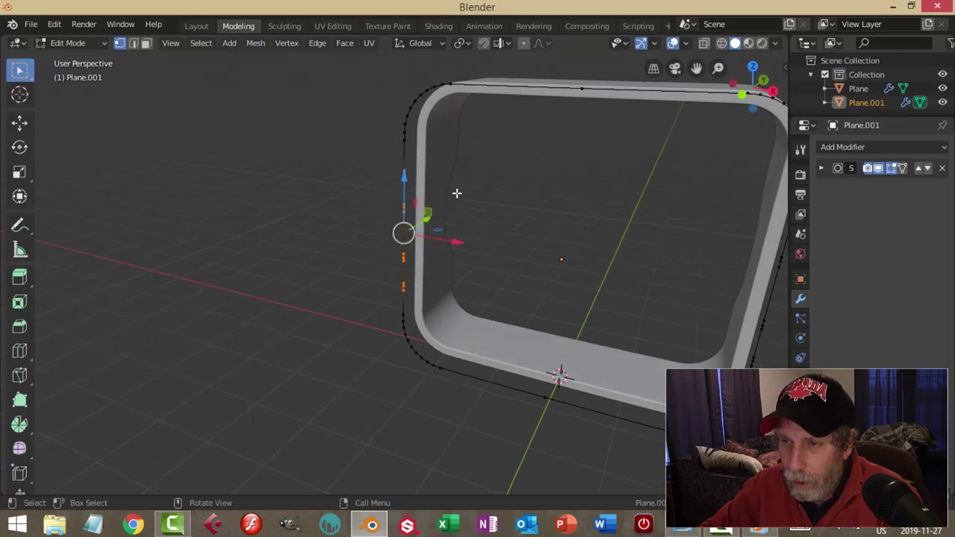
pyautogui.press('x')
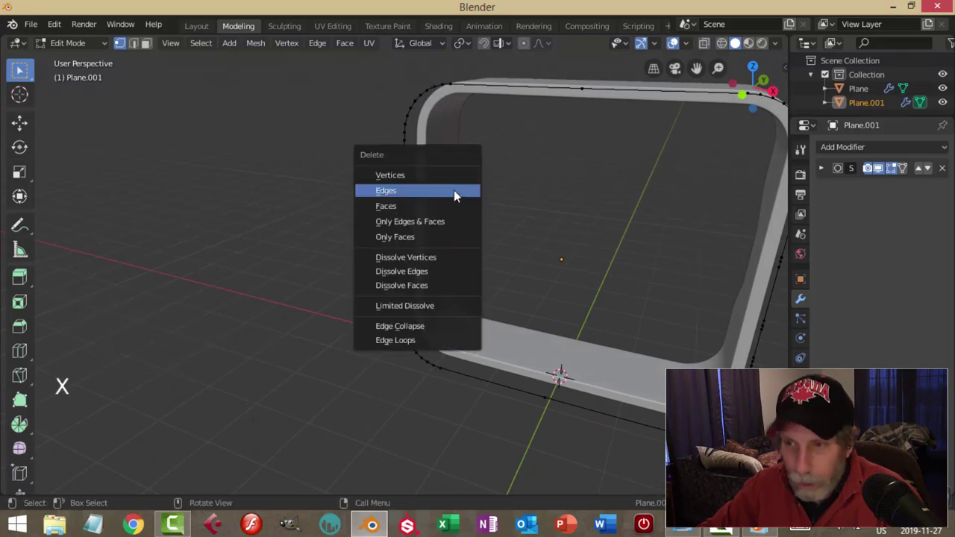
pyautogui.click(407, 257)
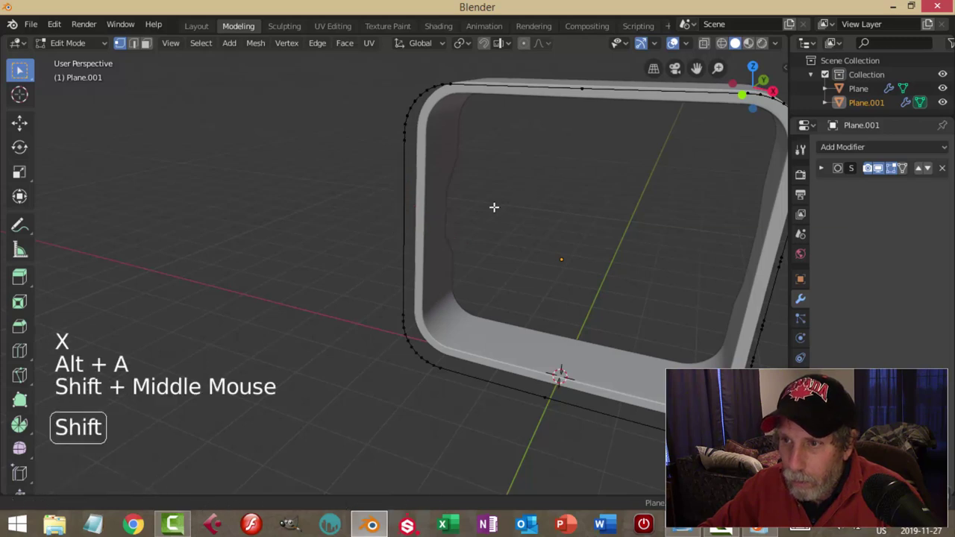
# Step: Dissolve the middle vertices on the loop's top and bottom edges
pyautogui.keyDown('shift'); pyautogui.moveTo(494, 207); pyautogui.dragTo(438, 231, button='middle'); pyautogui.keyUp('shift')
pyautogui.press('b')
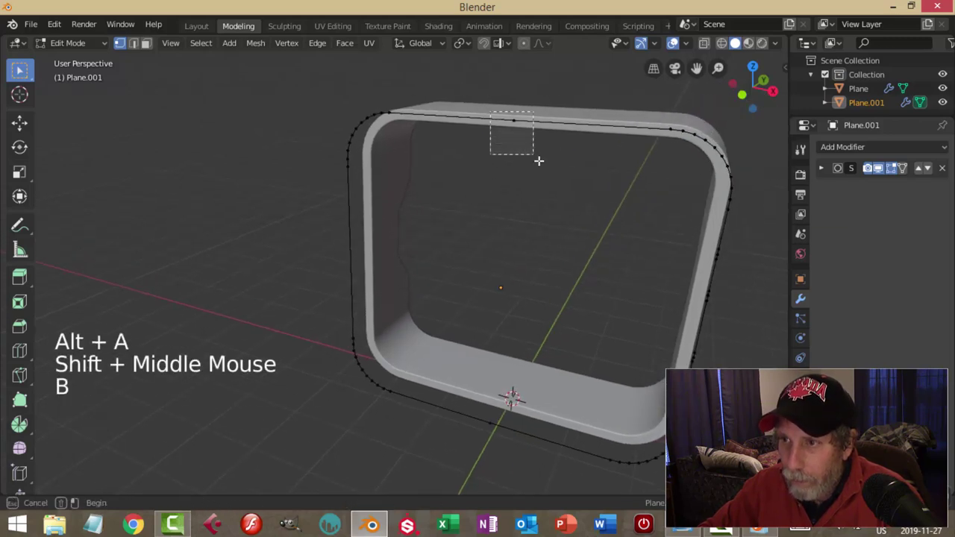
pyautogui.press('x')
pyautogui.click(539, 161)
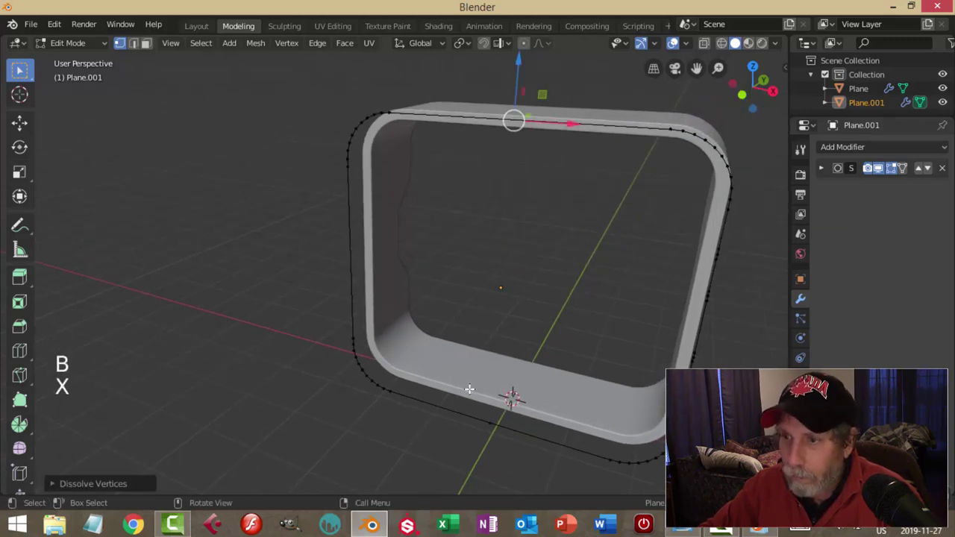
pyautogui.moveTo(511, 441); pyautogui.dragTo(512, 442)
pyautogui.press('x')
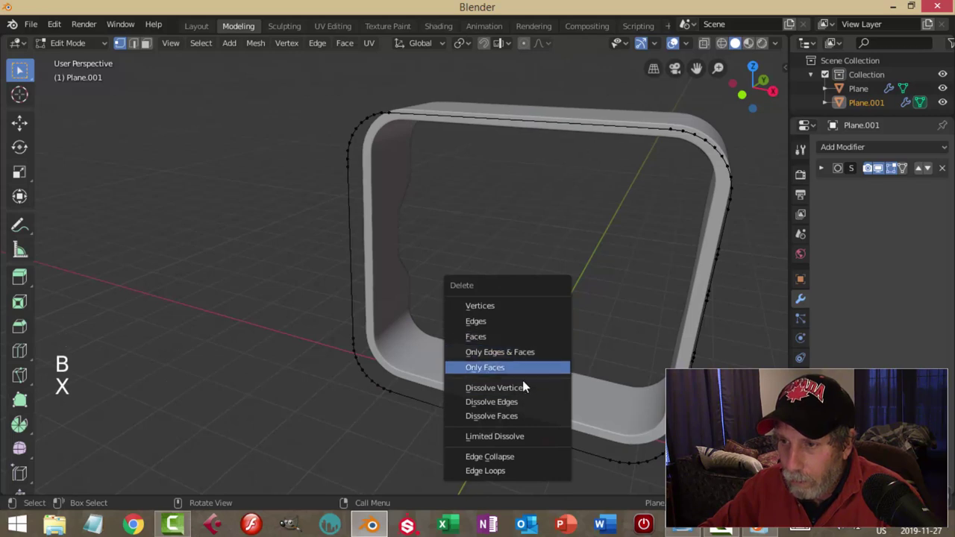
pyautogui.click(522, 387)
# Step: Dissolve the intermediate vertices along the loop's right vertical side
pyautogui.keyDown('shift'); pyautogui.moveTo(579, 347); pyautogui.dragTo(574, 191, button='middle'); pyautogui.keyUp('shift')
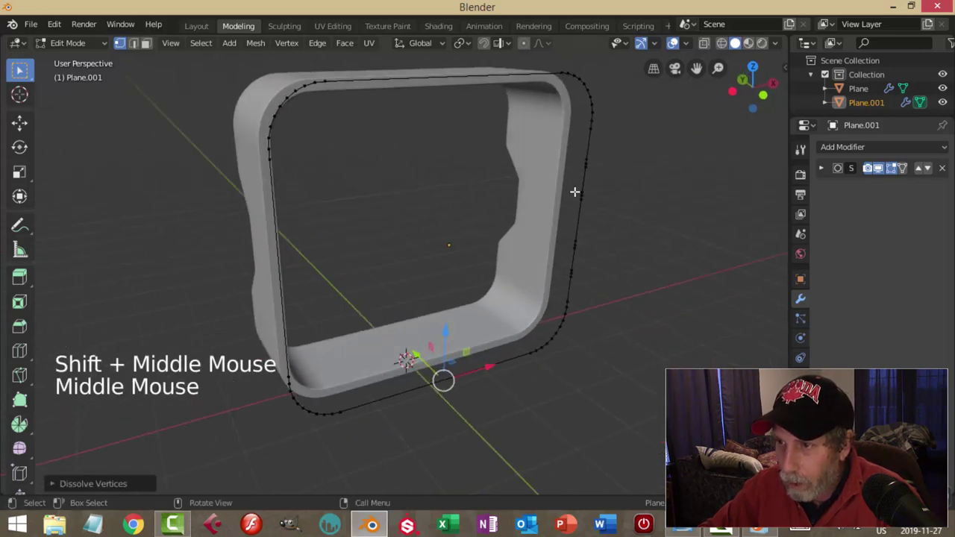
pyautogui.hotkey('alt', 'a')
pyautogui.press('b')
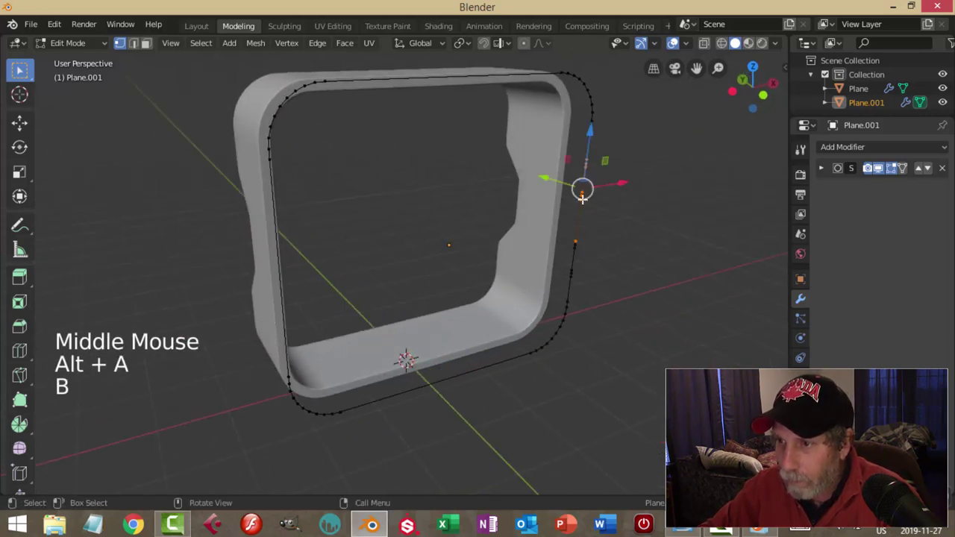
pyautogui.moveTo(613, 279); pyautogui.dragTo(623, 268)
pyautogui.press('x')
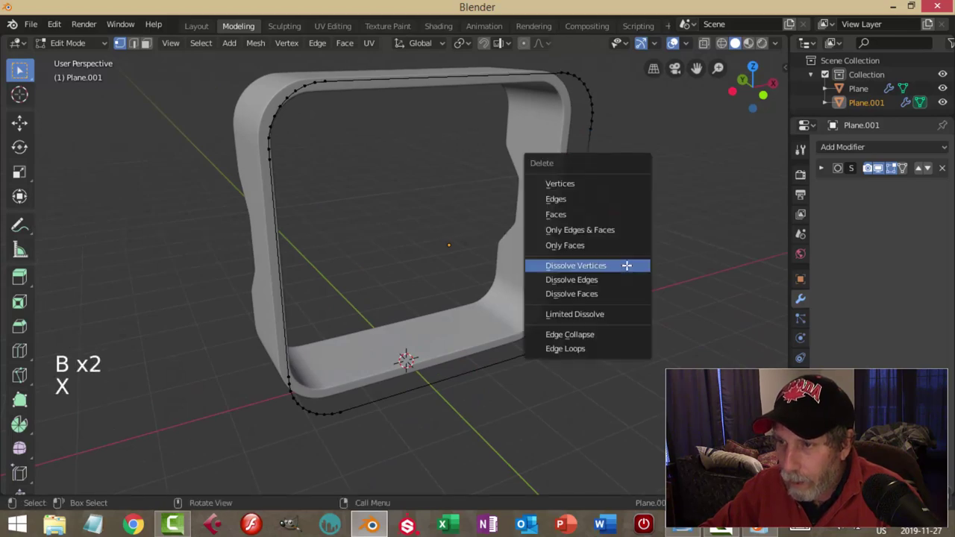
pyautogui.click(664, 260)
# Step: Select the entire loop and extrude it along positive Y through the frame to just past its back edge
pyautogui.press('a')
pyautogui.moveTo(684, 273); pyautogui.dragTo(535, 260, button='middle')
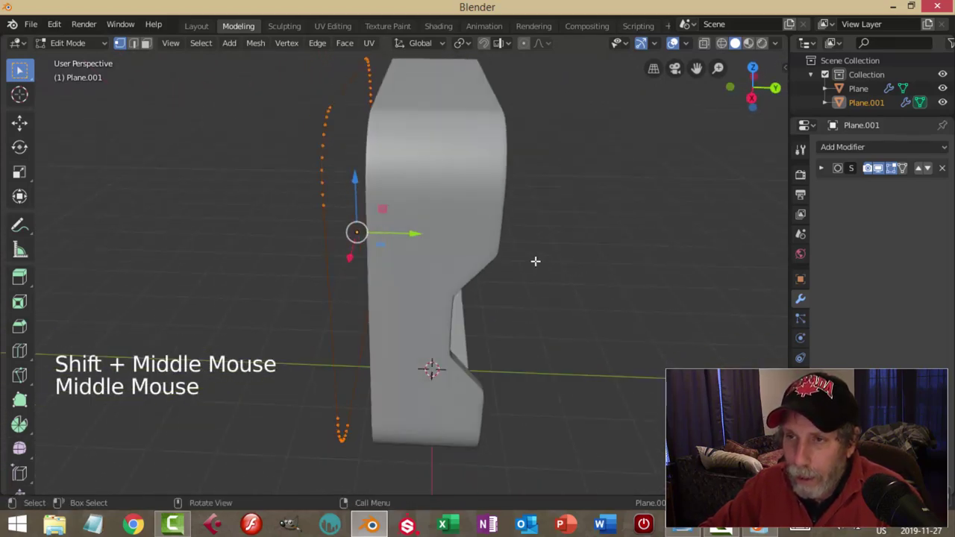
pyautogui.press('e')
pyautogui.moveTo(417, 233); pyautogui.dragTo(500, 233)
pyautogui.click(499, 232)
pyautogui.moveTo(500, 233); pyautogui.dragTo(431, 231, button='middle')
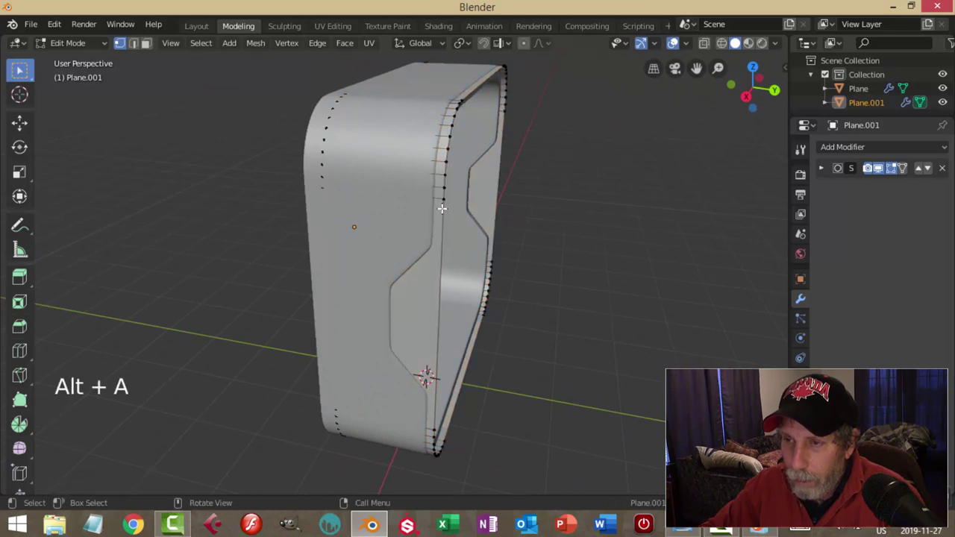
pyautogui.moveTo(526, 244); pyautogui.dragTo(536, 252)
pyautogui.hotkey('alt', 'a')
# Step: Turn off the subdivision modifier's viewport display, then extrude the band's faces and thicken them inward with Shrink/Fatten
pyautogui.moveTo(512, 254); pyautogui.dragTo(882, 170, button='middle')
pyautogui.click(882, 170)
pyautogui.moveTo(605, 187); pyautogui.dragTo(665, 187, button='middle')
pyautogui.press('e')
pyautogui.hotkey('alt', 's')
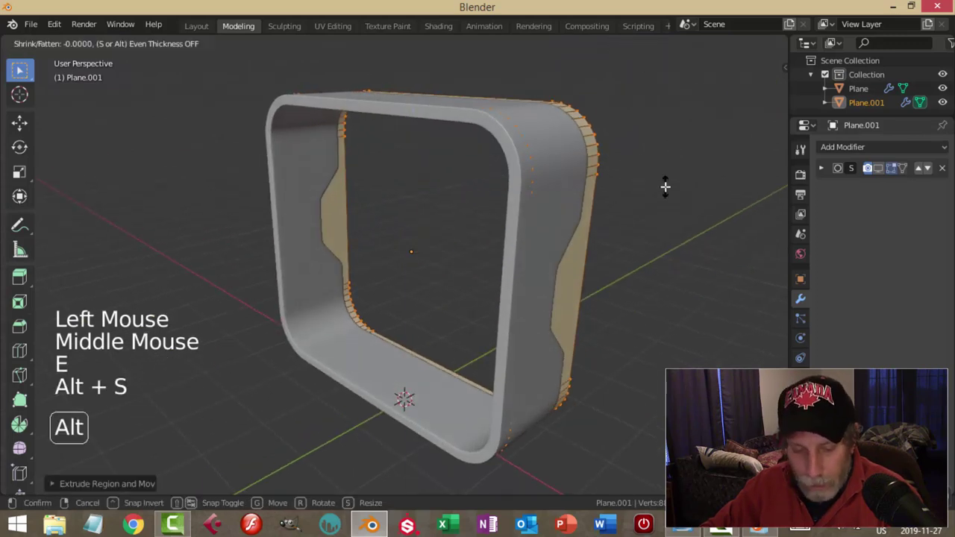
pyautogui.click(671, 275)
pyautogui.moveTo(670, 274); pyautogui.dragTo(449, 227, button='middle')
# Step: In Object Mode, re-enable the subdivision modifier's viewport display and scale the insert down slightly to leave a gap inside the frame
pyautogui.press('Tab')
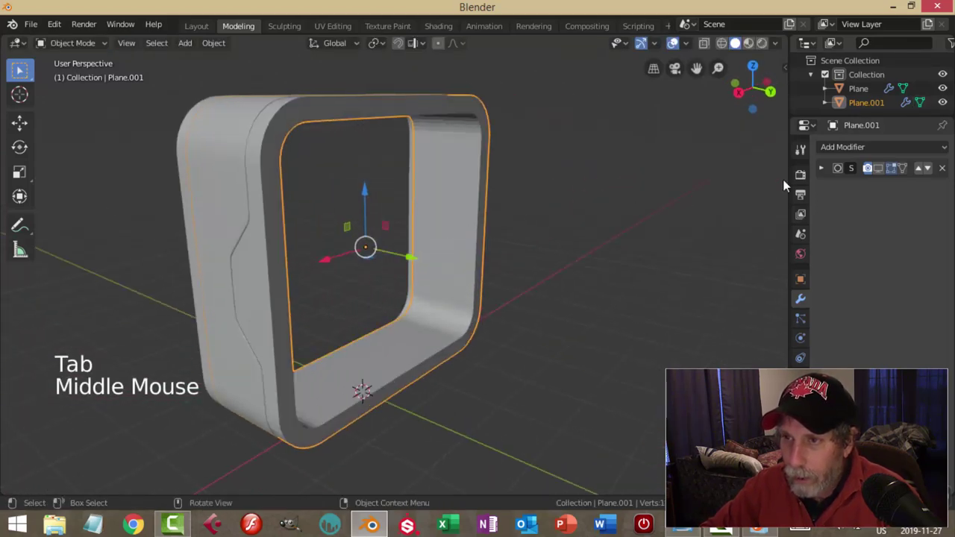
pyautogui.click(880, 169)
pyautogui.moveTo(536, 179); pyautogui.dragTo(505, 186, button='middle')
pyautogui.press('s')
pyautogui.press('shift')
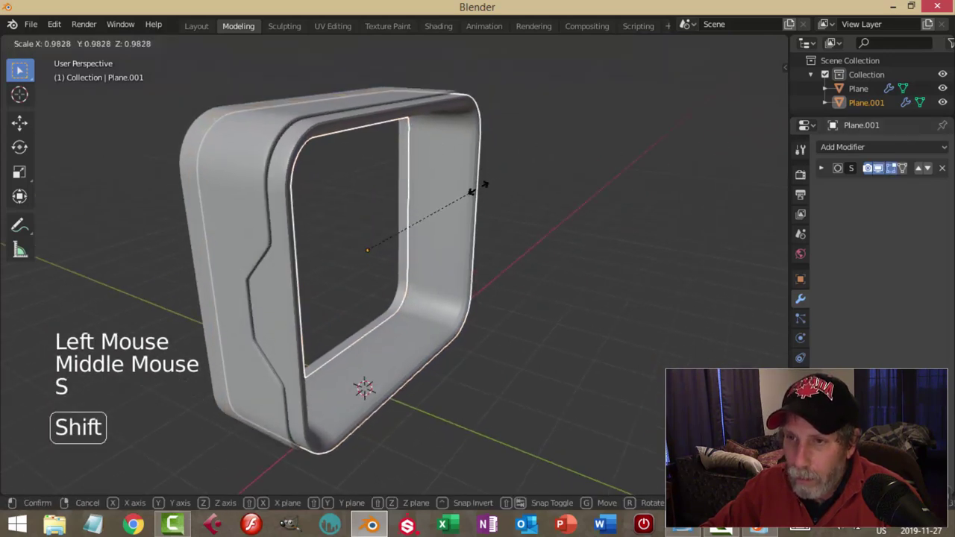
pyautogui.click(455, 192)
pyautogui.hotkey('alt', 'a')
pyautogui.moveTo(527, 182); pyautogui.dragTo(587, 200, button='middle')
pyautogui.scroll(-2, 575, 188)
# Step: Add supporting edge loops around the insert's inner faces, one near the front edge and one near the back edge
pyautogui.click(366, 214)
pyautogui.rightClick(365, 215)
pyautogui.keyDown('shift'); pyautogui.moveTo(466, 204); pyautogui.dragTo(467, 200, button='middle'); pyautogui.keyUp('shift')
pyautogui.moveTo(467, 200); pyautogui.dragTo(418, 246, button='middle')
pyautogui.press('Tab')
pyautogui.hotkey('ctrl', 'r')
pyautogui.click(387, 279)
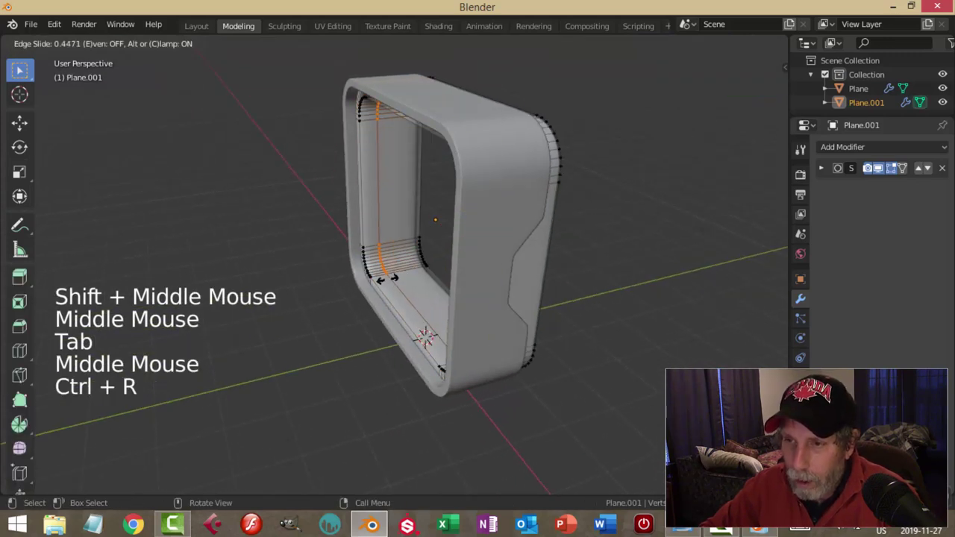
pyautogui.click(376, 282)
pyautogui.hotkey('ctrl', 'r')
pyautogui.click(410, 267)
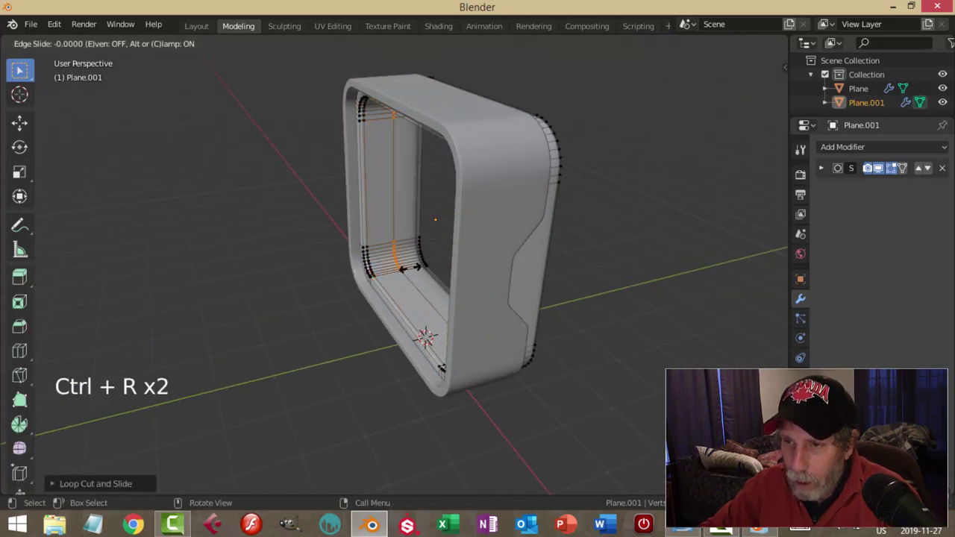
pyautogui.click(438, 260)
pyautogui.moveTo(438, 260); pyautogui.dragTo(389, 245, button='middle')
# Step: Add an edge loop around the insert's front rim face and return to Object Mode
pyautogui.scroll(2, 322, 209)
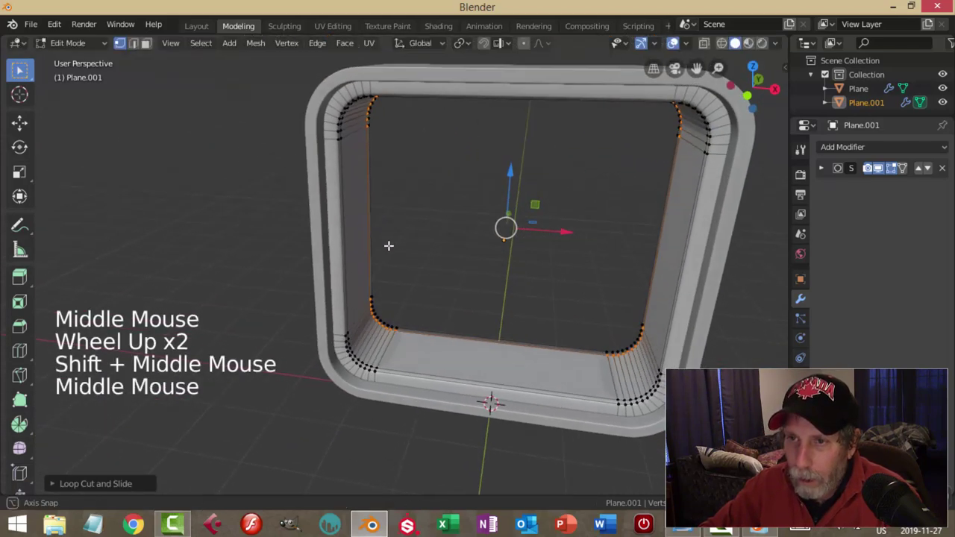
pyautogui.hotkey('ctrl', 'r')
pyautogui.click(328, 134)
pyautogui.click(469, 173)
pyautogui.press('Tab')
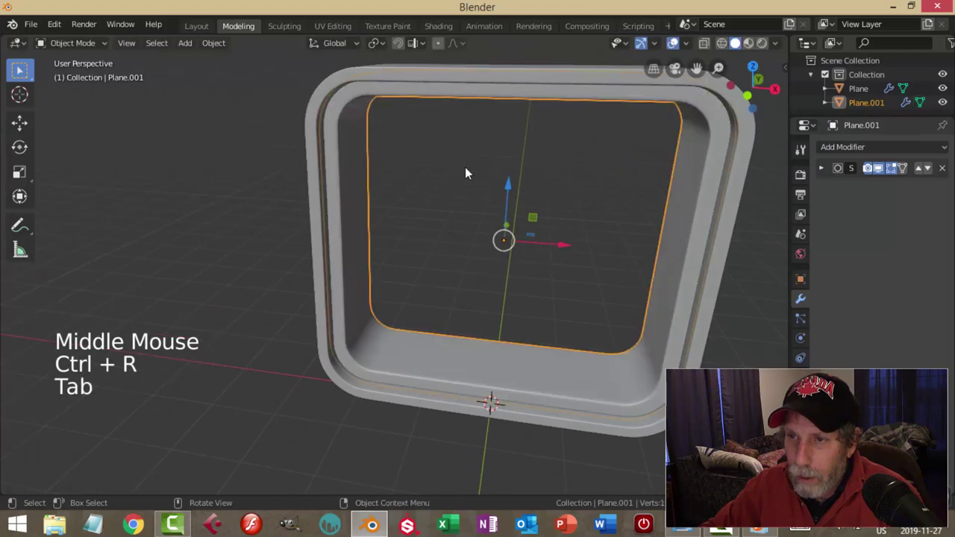
pyautogui.moveTo(469, 173); pyautogui.dragTo(401, 219, button='middle')
pyautogui.hotkey('alt', 'a')
pyautogui.scroll(-3, 594, 209)
# Step: Select the insert's ring of inner faces in face mode and offset it slightly with Shrink/Fatten
pyautogui.moveTo(594, 208); pyautogui.dragTo(385, 204, button='middle')
pyautogui.scroll(1, 502, 200)
pyautogui.click(348, 184)
pyautogui.press('Tab')
pyautogui.hotkey('alt', 'a')
pyautogui.moveTo(471, 224); pyautogui.dragTo(470, 219, button='middle')
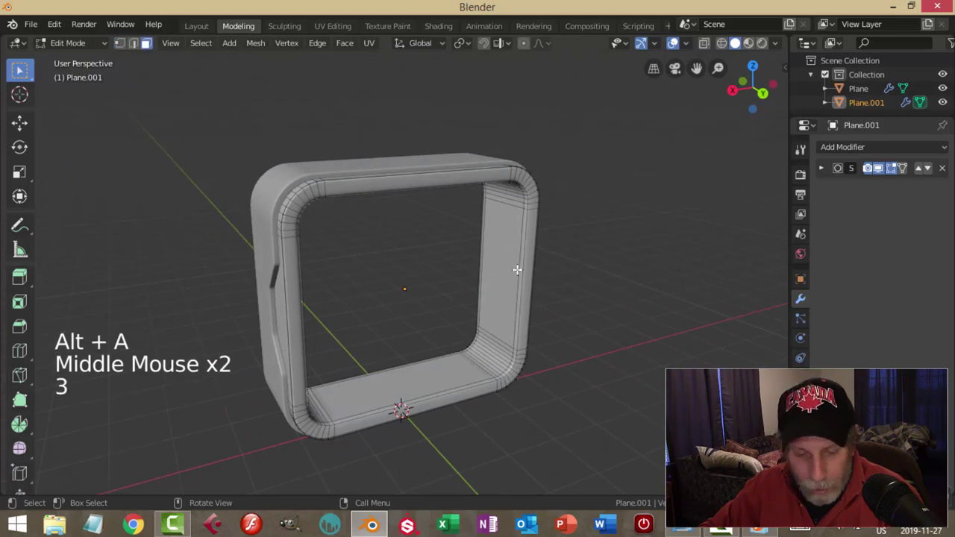
pyautogui.scroll(2, 498, 333)
pyautogui.keyDown('shift'); pyautogui.moveTo(498, 332); pyautogui.dragTo(485, 275, button='middle'); pyautogui.keyUp('shift')
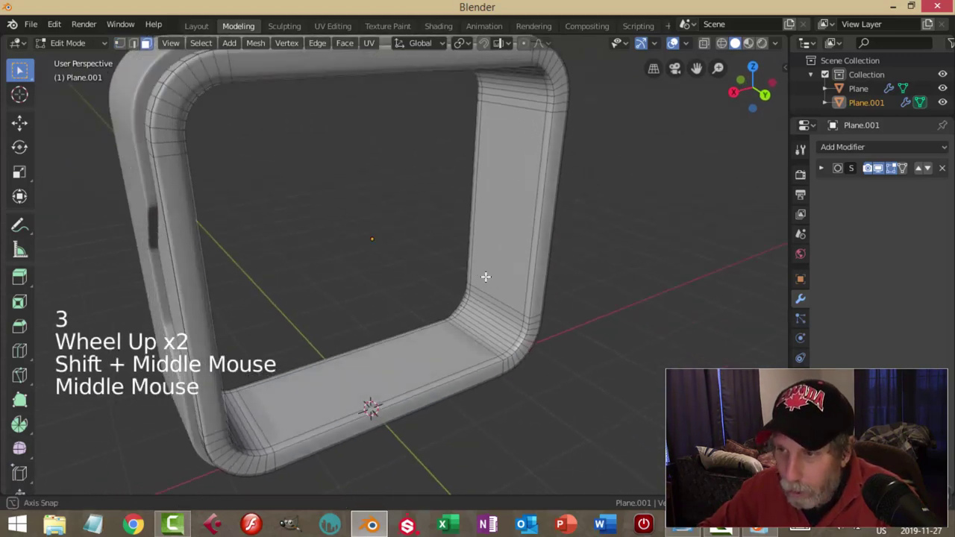
pyautogui.keyDown('alt'); pyautogui.keyDown('shift'); pyautogui.click(474, 332); pyautogui.keyUp('shift'); pyautogui.keyUp('alt')
pyautogui.press('ctrl+KP_Add')
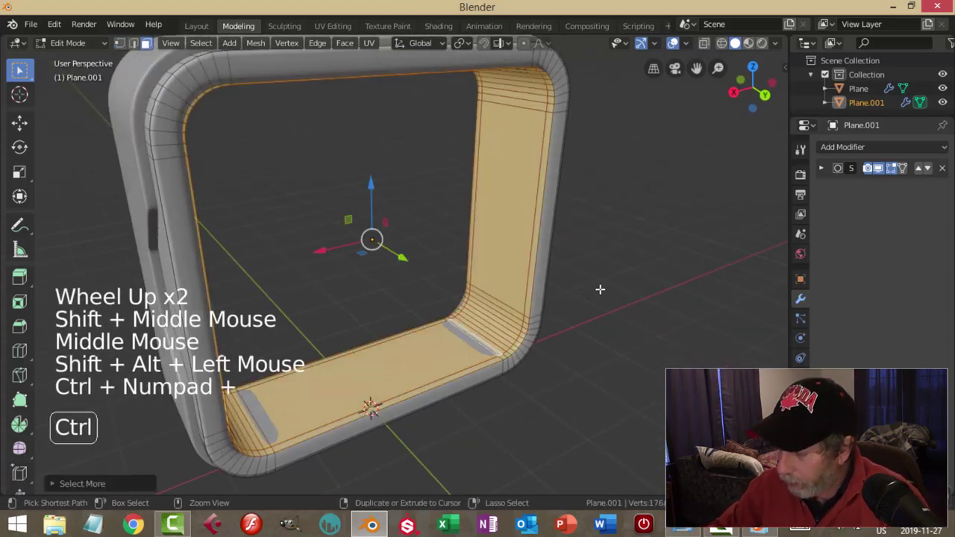
pyautogui.press('ctrl+KP_Add')
pyautogui.press('ctrl+KP_Subtract')
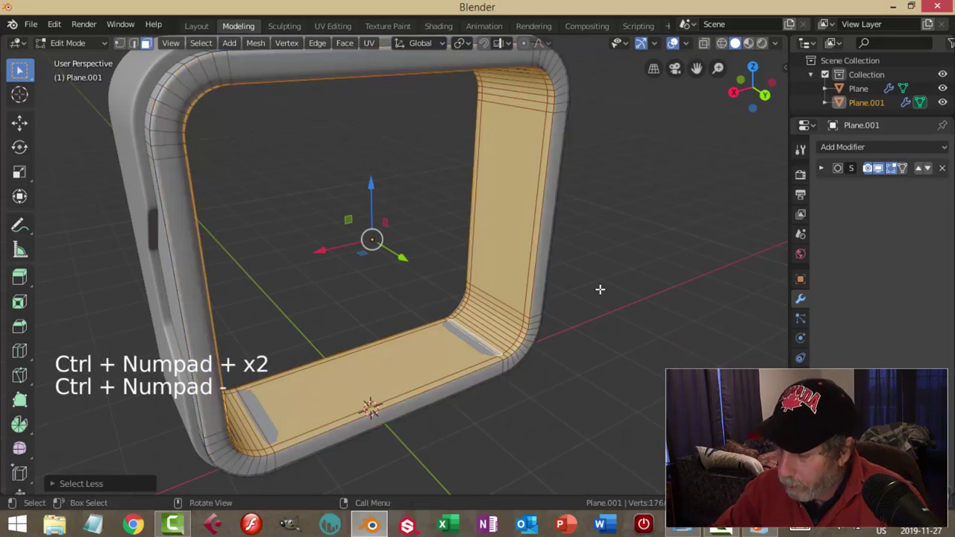
pyautogui.hotkey('alt', 's')
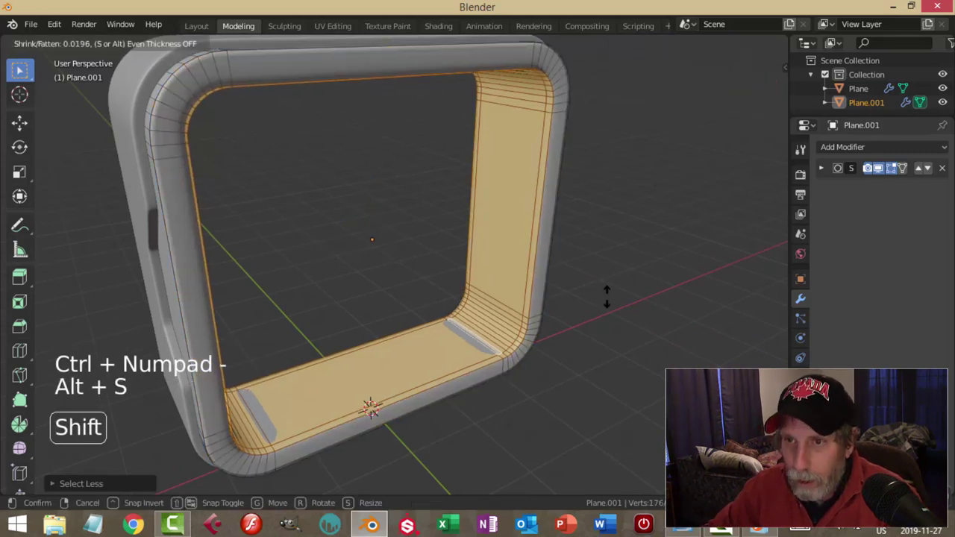
pyautogui.click(591, 234)
pyautogui.hotkey('alt', 'a')
pyautogui.press('Tab')
# Step: Add an edge loop around the insert's back rim face and return to Object Mode
pyautogui.hotkey('alt', 'a')
pyautogui.moveTo(595, 241); pyautogui.dragTo(256, 209, button='middle')
pyautogui.click(230, 222)
pyautogui.press('Tab')
pyautogui.hotkey('ctrl', 'r')
pyautogui.click(222, 103)
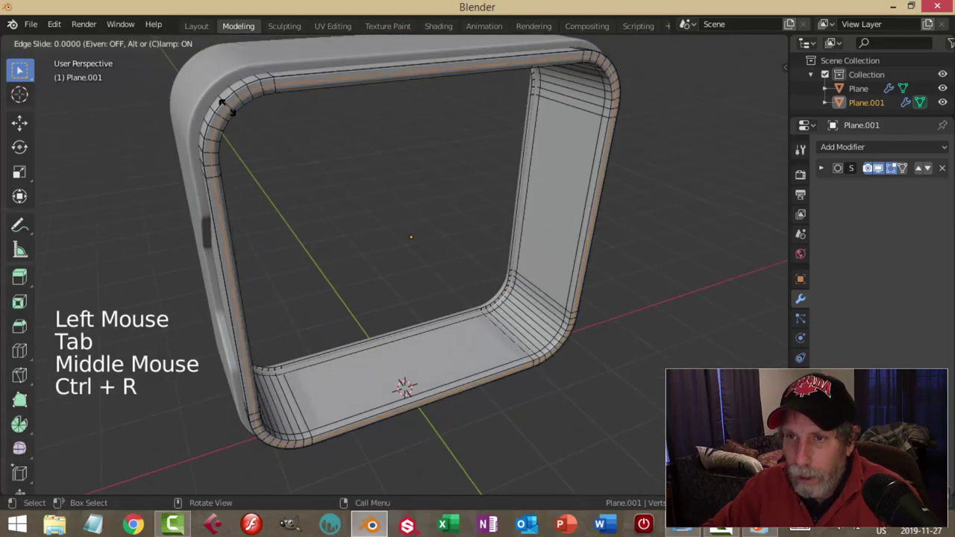
pyautogui.click(228, 107)
pyautogui.press('Tab')
pyautogui.scroll(-2, 373, 172)
pyautogui.hotkey('alt', 'a')
# Step: Add a centred edge loop around the insert's inner faces and bevel it about 0.251 m wide into a strip
pyautogui.moveTo(420, 192); pyautogui.dragTo(500, 325, button='middle')
pyautogui.scroll(2, 485, 299)
pyautogui.moveTo(500, 325); pyautogui.dragTo(448, 324, button='middle')
pyautogui.click(425, 320)
pyautogui.press('Tab')
pyautogui.hotkey('alt', 'a')
pyautogui.hotkey('ctrl', 'r')
pyautogui.click(405, 307)
pyautogui.rightClick(482, 317)
pyautogui.hotkey('ctrl', 'b')
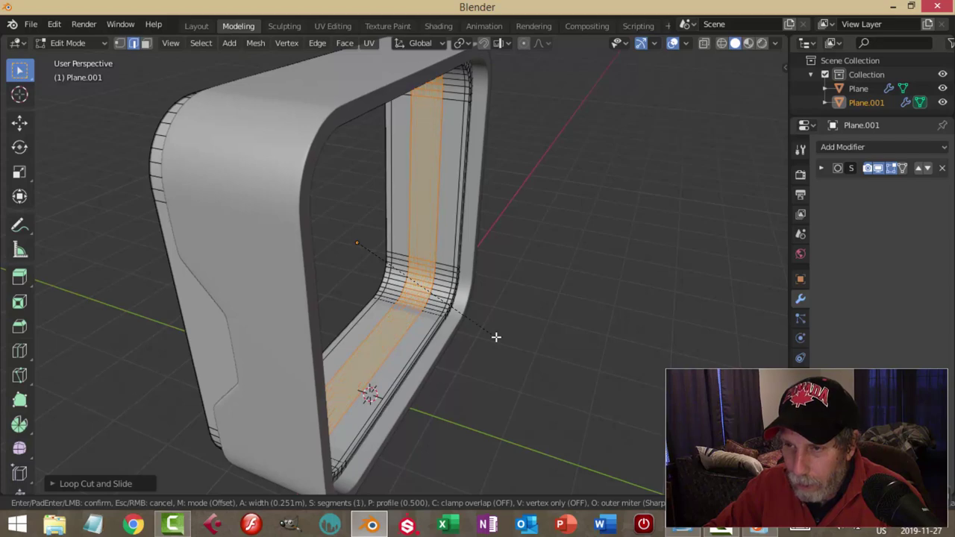
pyautogui.click(497, 337)
# Step: Extrude the beveled strip and sink it by about 0.027 with Shrink/Fatten to form a groove
pyautogui.moveTo(496, 337); pyautogui.dragTo(525, 341, button='middle')
pyautogui.scroll(2, 503, 318)
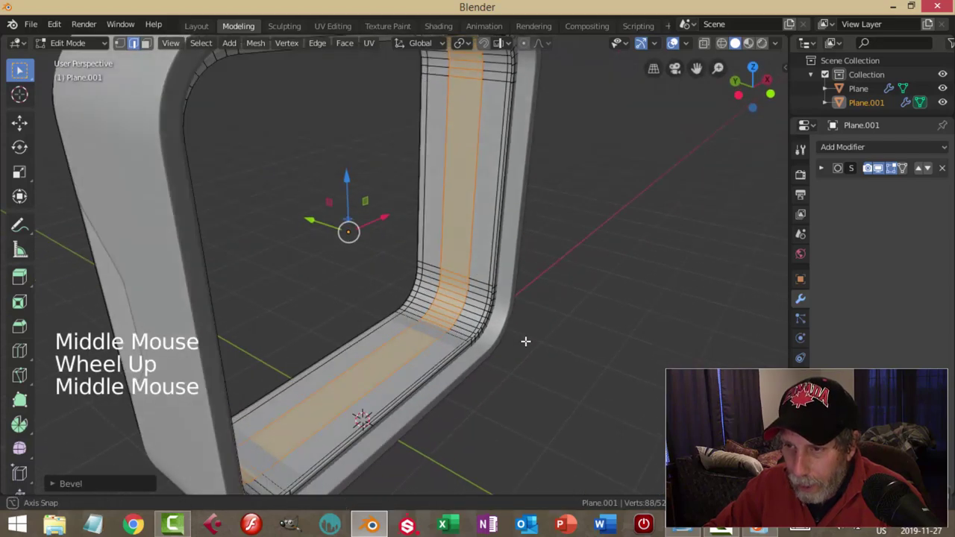
pyautogui.press('e')
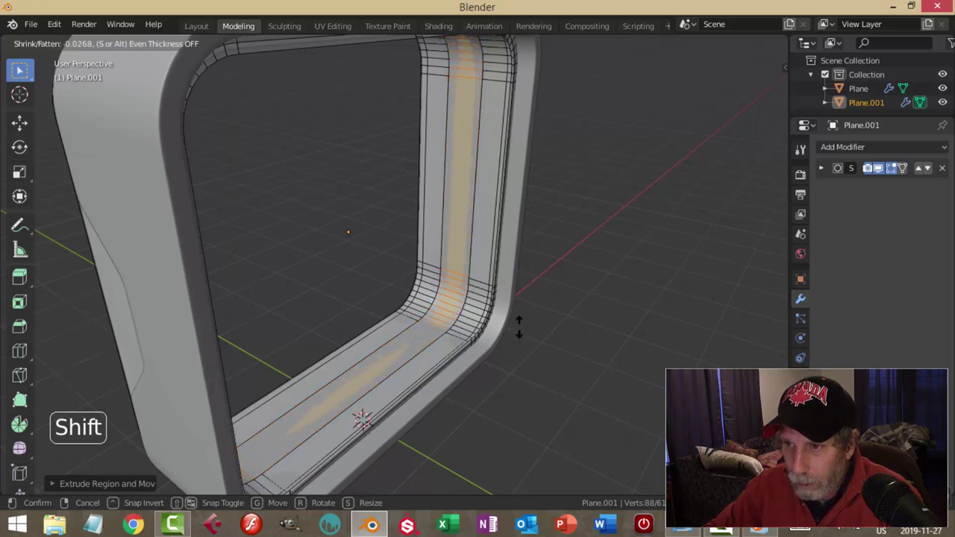
pyautogui.click(519, 328)
# Step: Add supporting edge loops on the groove floor close to each of its two sides
pyautogui.hotkey('ctrl', 'r')
pyautogui.click(455, 279)
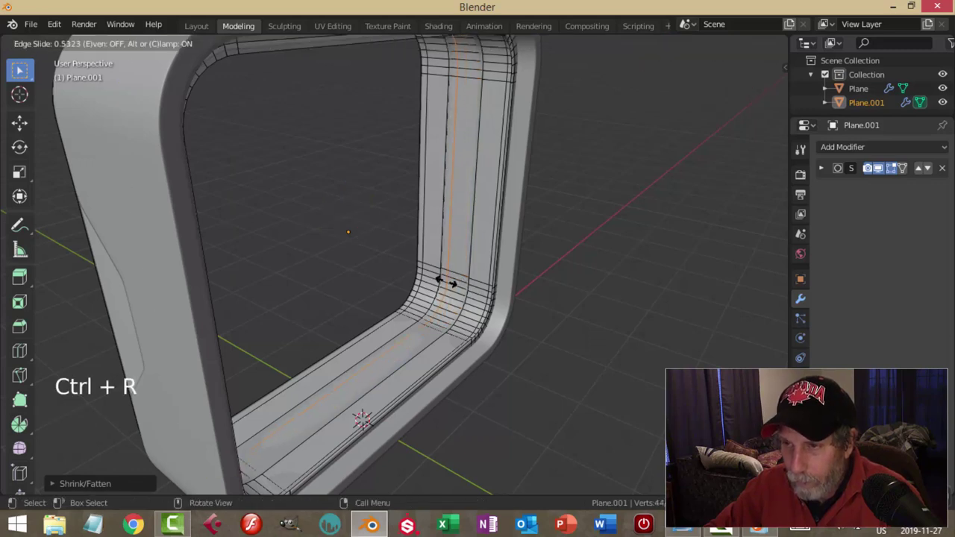
pyautogui.click(445, 279)
pyautogui.hotkey('ctrl', 'r')
pyautogui.click(456, 277)
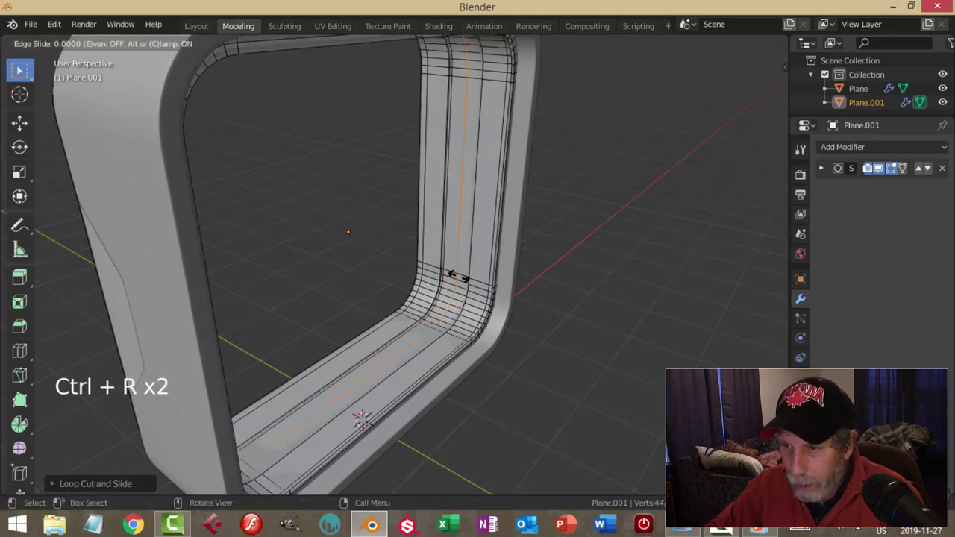
pyautogui.click(468, 284)
pyautogui.press('Tab')
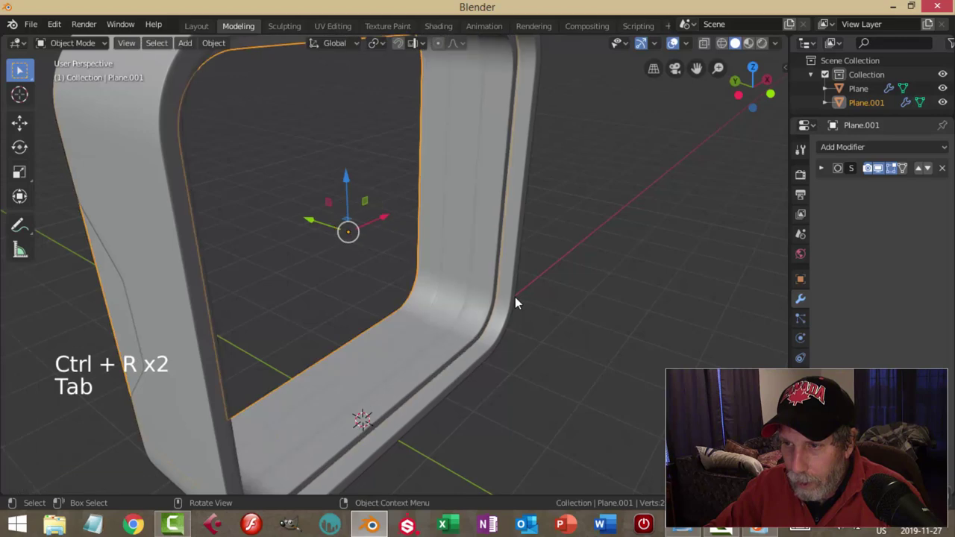
pyautogui.scroll(3, 516, 299)
pyautogui.moveTo(517, 300)
pyautogui.mouseDown(button='middle')
pyautogui.moveTo(505, 306)
pyautogui.moveTo(518, 309)
pyautogui.mouseUp(button='middle')
# Step: Add supporting edge loops just outside both sides of the groove and return to Object Mode
pyautogui.press('Tab')
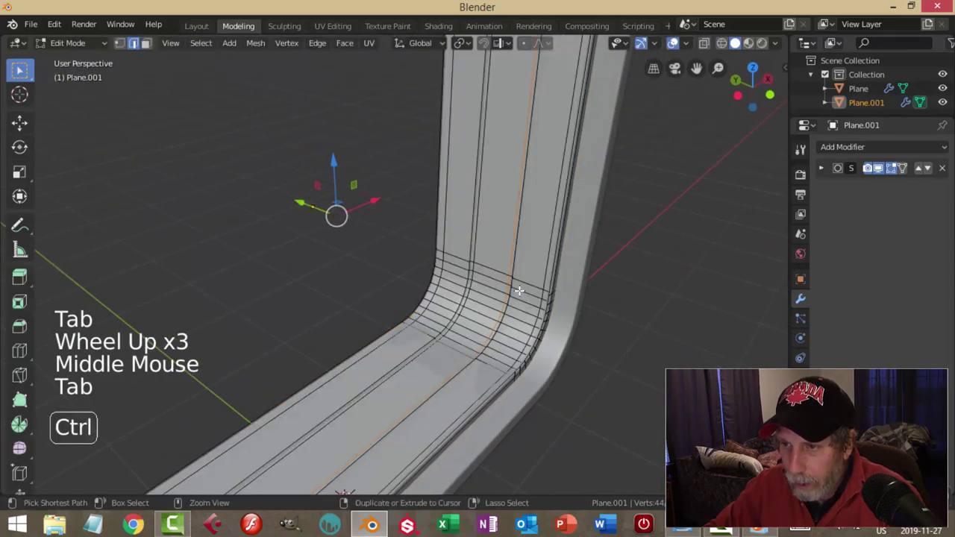
pyautogui.hotkey('ctrl', 'r')
pyautogui.click(518, 292)
pyautogui.click(496, 286)
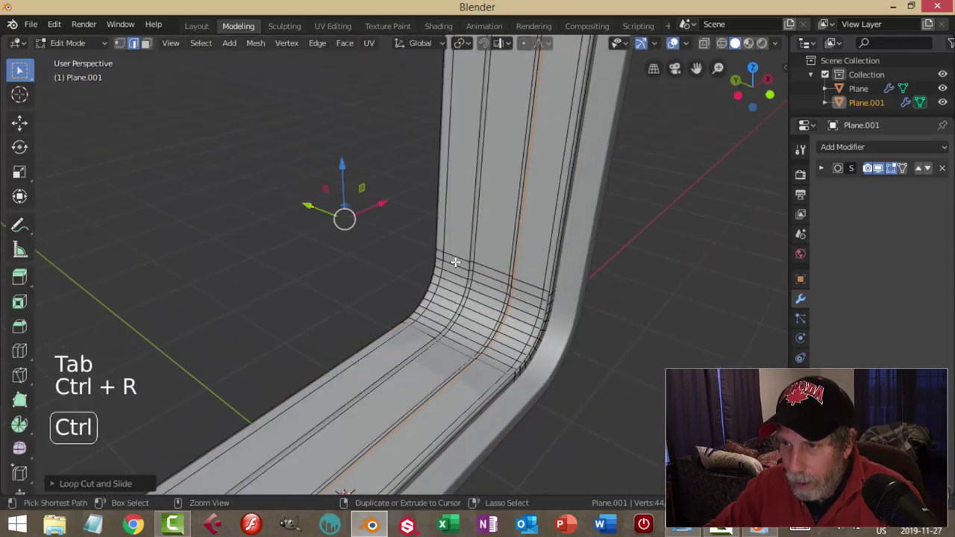
pyautogui.hotkey('ctrl', 'r')
pyautogui.click(456, 263)
pyautogui.click(462, 274)
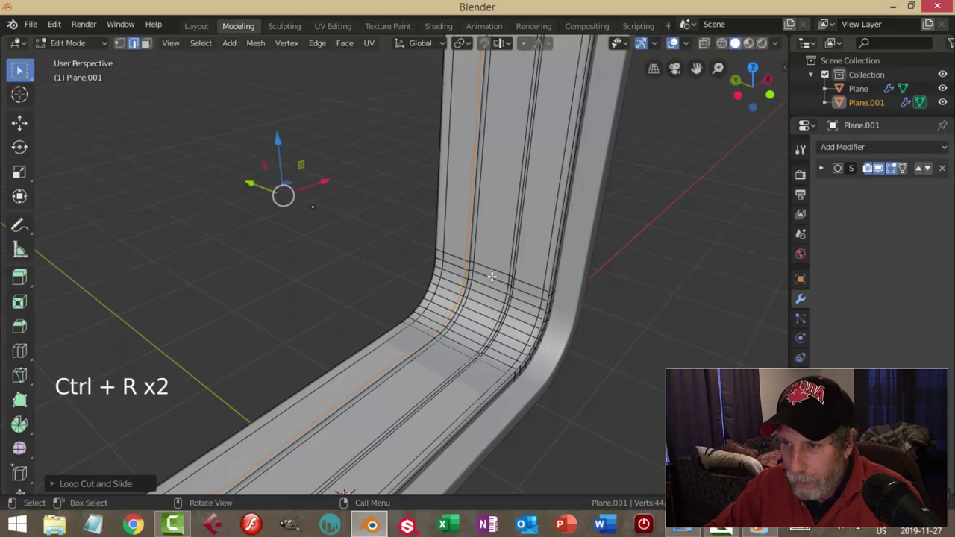
pyautogui.press('Tab')
# Step: Deselect the insert and examine its groove and fit within the frame from several angles
pyautogui.scroll(-3, 518, 288)
pyautogui.hotkey('alt', 'a')
pyautogui.moveTo(518, 289); pyautogui.dragTo(457, 303, button='middle')
pyautogui.scroll(-2, 315, 293)
pyautogui.scroll(-1, 434, 300)
pyautogui.moveTo(456, 303); pyautogui.dragTo(515, 289, button='middle')
pyautogui.scroll(1, 513, 281)
pyautogui.moveTo(515, 289); pyautogui.dragTo(493, 291, button='middle')
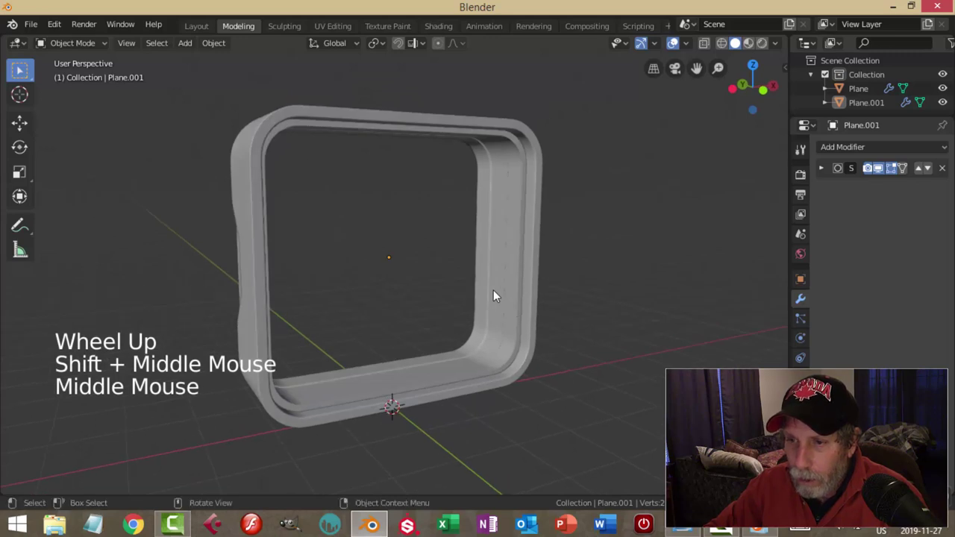
# Step: Add a plane mesh for a shelf and raise it above the floor of the bookcase frame
pyautogui.hotkey('shift', 'a')
pyautogui.moveTo(464, 239)
pyautogui.click(532, 238)
pyautogui.moveTo(531, 238); pyautogui.dragTo(394, 317, button='middle')
pyautogui.moveTo(391, 335); pyautogui.dragTo(411, 270)
pyautogui.moveTo(411, 269); pyautogui.dragTo(400, 298, button='middle')
# Step: In Edit Mode, narrow the plane along Y and widen it along X to span the frame's interior
pyautogui.press('Tab')
pyautogui.moveTo(482, 303); pyautogui.dragTo(517, 299, button='middle')
pyautogui.press('s')
pyautogui.press('y')
pyautogui.click(470, 321)
pyautogui.press('s')
pyautogui.press('x')
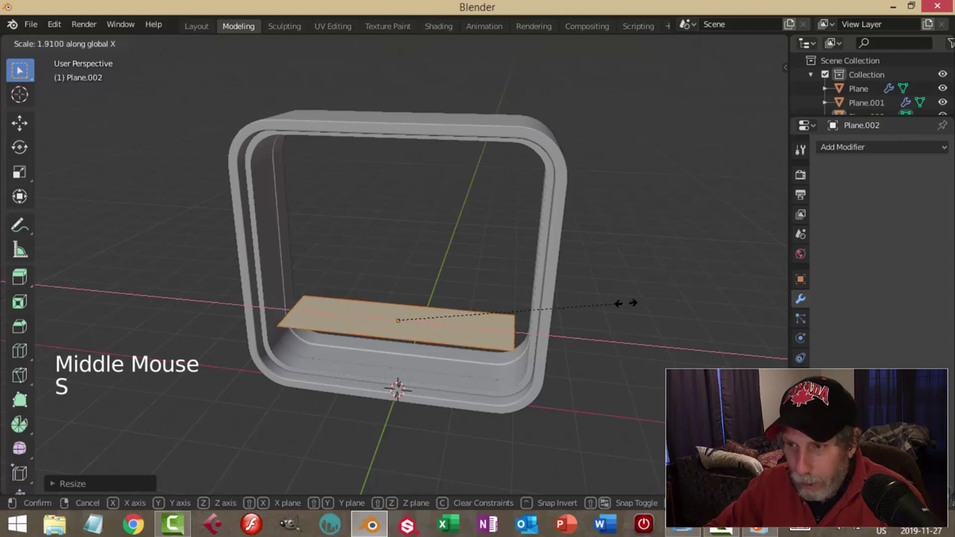
pyautogui.click(661, 307)
# Step: Fine-tune the plane's depth and position along Y to fit the frame, and raise it higher inside
pyautogui.moveTo(661, 308); pyautogui.dragTo(503, 329, button='middle')
pyautogui.scroll(1, 597, 343)
pyautogui.press('s')
pyautogui.press('y')
pyautogui.click(513, 323)
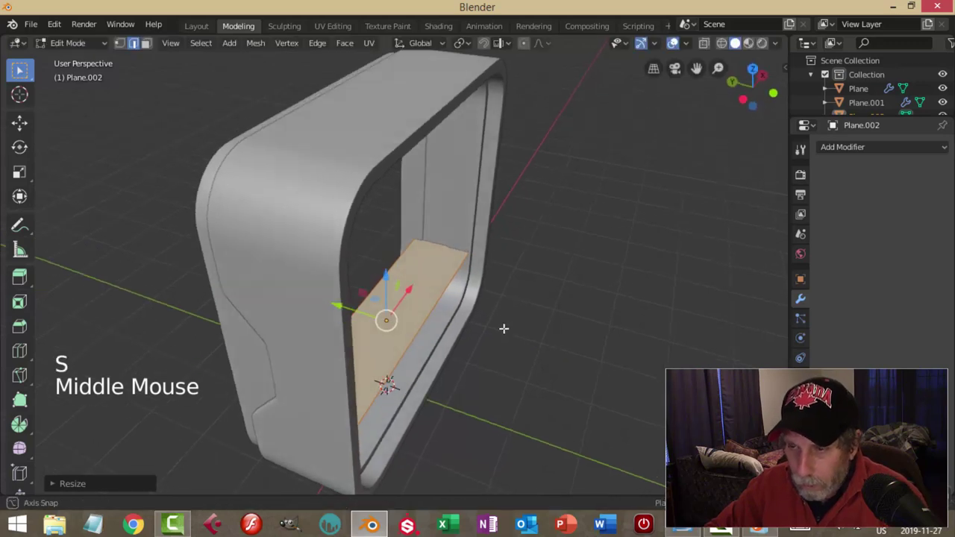
pyautogui.scroll(2, 482, 297)
pyautogui.moveTo(333, 327); pyautogui.dragTo(332, 324)
pyautogui.moveTo(331, 325); pyautogui.dragTo(363, 231, button='middle')
pyautogui.scroll(-2, 433, 312)
pyautogui.moveTo(363, 230); pyautogui.dragTo(360, 201)
# Step: Extrude the plane upward about 0.11 m into a shelf board and return to Object Mode
pyautogui.moveTo(360, 201); pyautogui.dragTo(437, 284, button='middle')
pyautogui.scroll(2, 429, 284)
pyautogui.press('e')
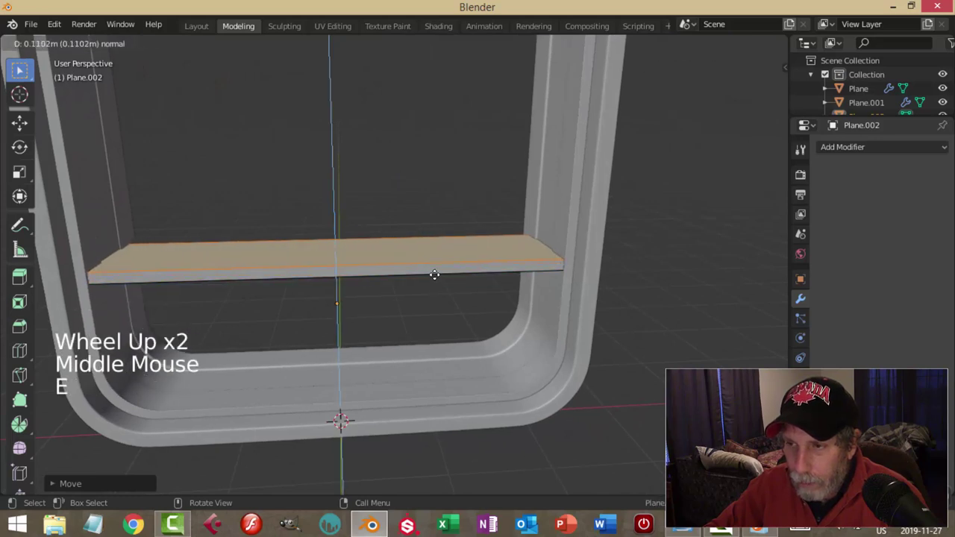
pyautogui.click(434, 275)
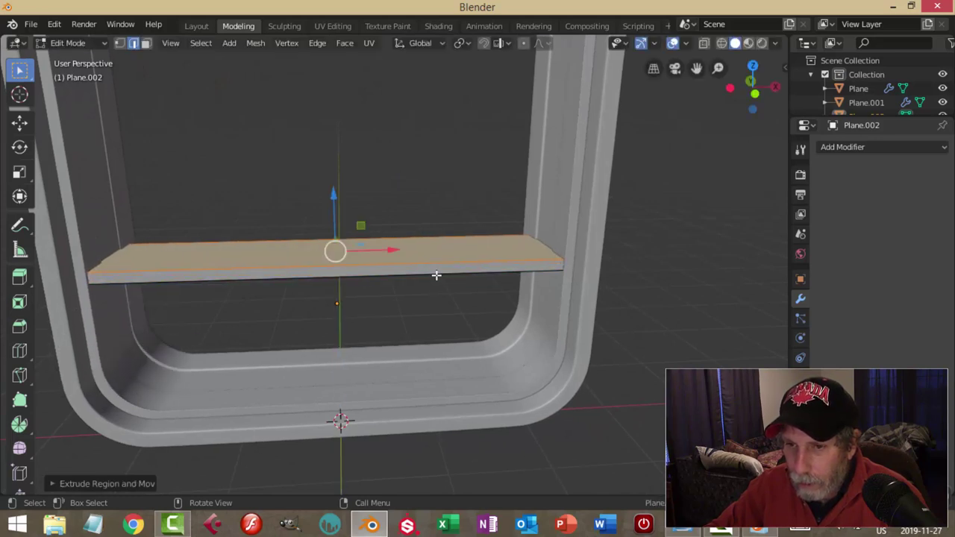
pyautogui.press('Tab')
# Step: Give the shelf a Bevel modifier with 2 segments and a width of 0.02 m, and check the edges
pyautogui.moveTo(469, 278); pyautogui.dragTo(485, 303, button='middle')
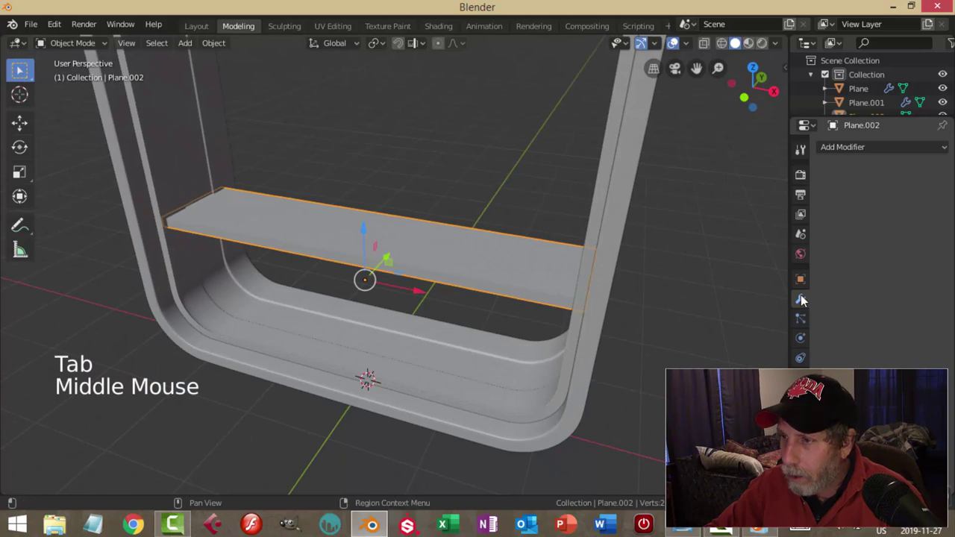
pyautogui.click(840, 147)
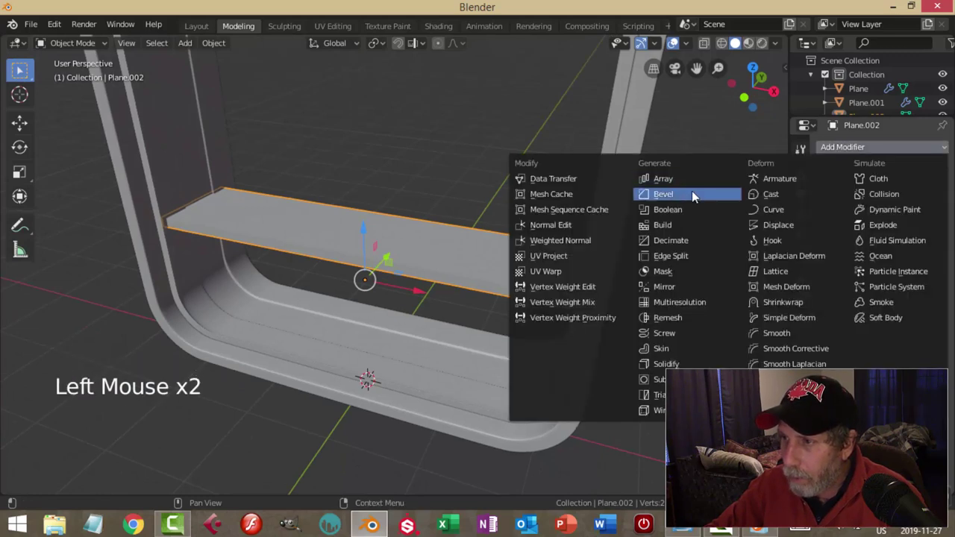
pyautogui.click(672, 194)
pyautogui.click(875, 225)
pyautogui.click(869, 209)
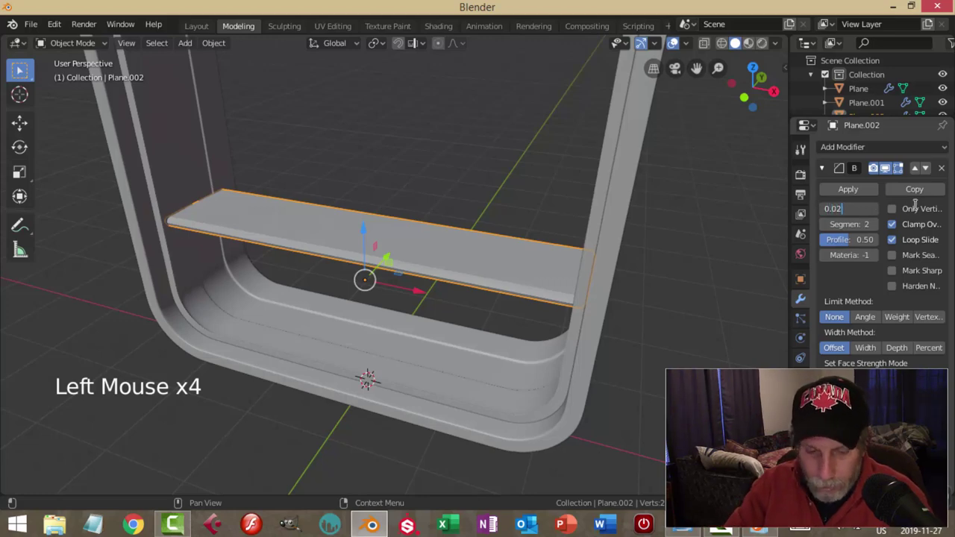
pyautogui.press('Return')
pyautogui.hotkey('alt', 'a')
pyautogui.scroll(-2, 458, 263)
pyautogui.moveTo(458, 263); pyautogui.dragTo(485, 280, button='middle')
pyautogui.scroll(2, 503, 273)
pyautogui.scroll(-1, 495, 273)
pyautogui.moveTo(485, 281); pyautogui.dragTo(492, 277, button='middle')
# Step: Duplicate the shelf's top face, lift the copy slightly, and separate it into its own object
pyautogui.click(527, 252)
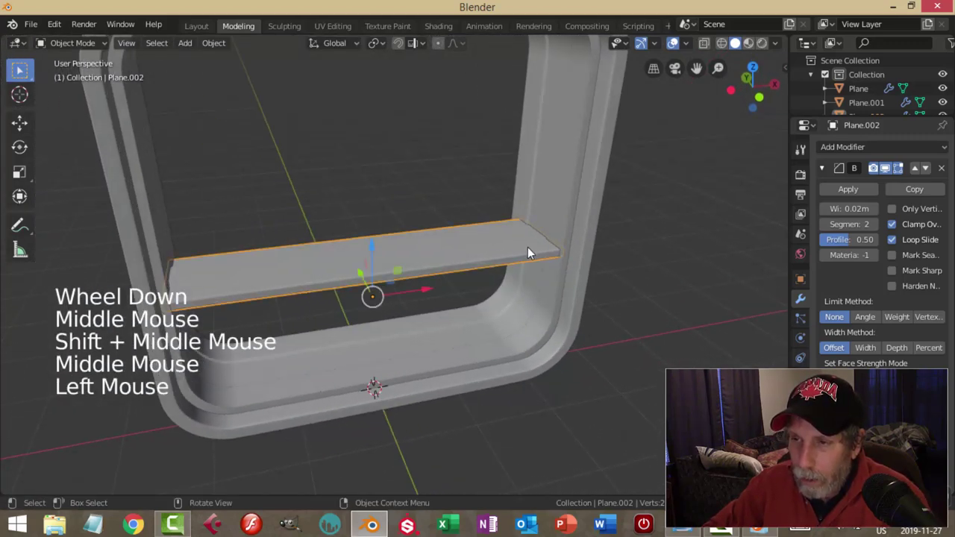
pyautogui.press('Tab')
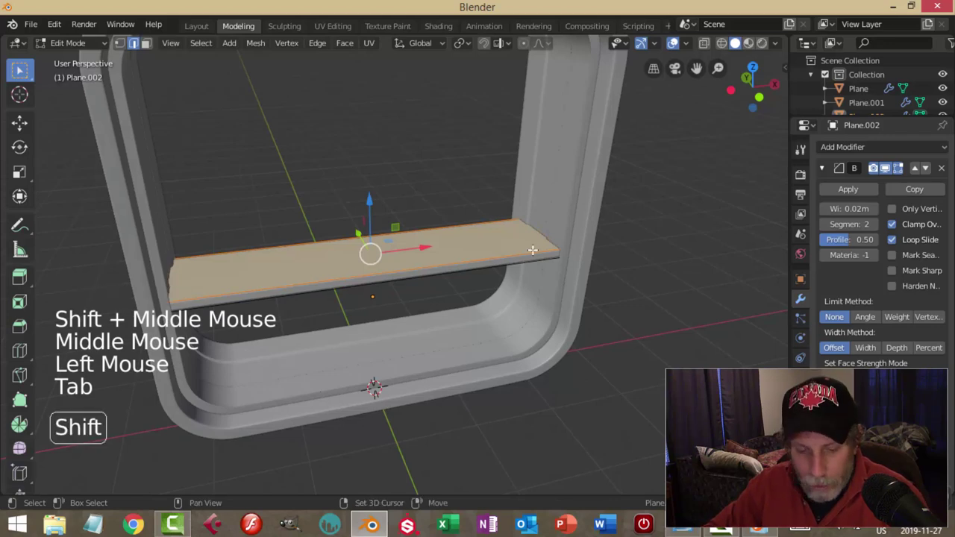
pyautogui.hotkey('shift', 'd')
pyautogui.click(372, 203)
pyautogui.scroll(2, 468, 228)
pyautogui.moveTo(468, 229)
pyautogui.mouseDown(button='middle')
pyautogui.moveTo(473, 249)
pyautogui.moveTo(453, 223)
pyautogui.mouseUp(button='middle')
pyautogui.press('p')
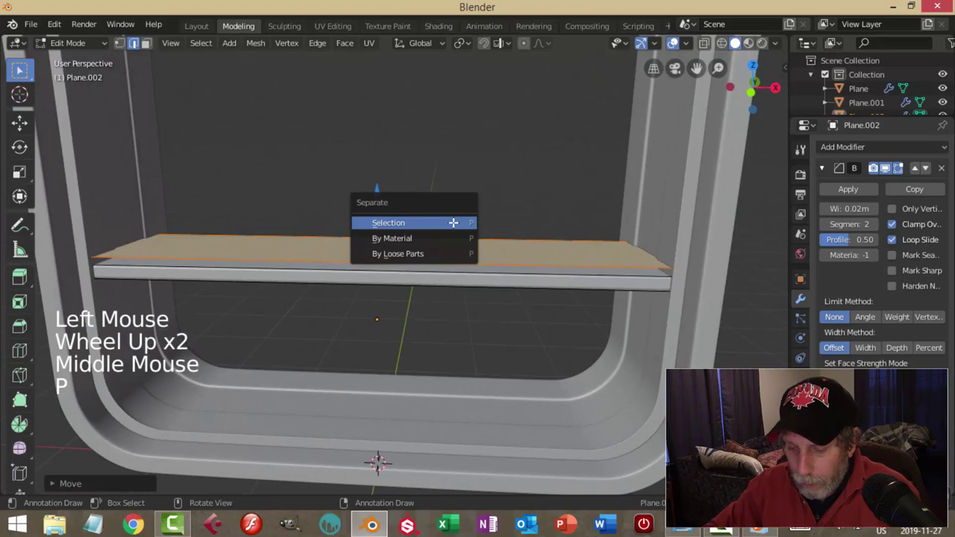
pyautogui.click(453, 222)
pyautogui.press('Tab')
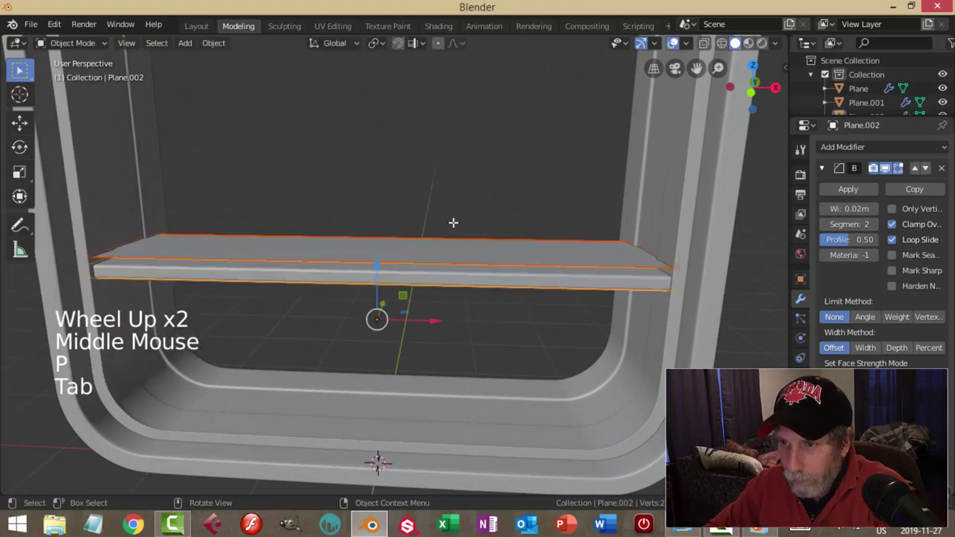
# Step: Set the origins of both shelf objects to their geometry and deselect everything
pyautogui.click(214, 43)
pyautogui.moveTo(248, 72)
pyautogui.click(397, 87)
pyautogui.moveTo(417, 142); pyautogui.dragTo(462, 156, button='middle')
pyautogui.press('Tab')
pyautogui.press('a')
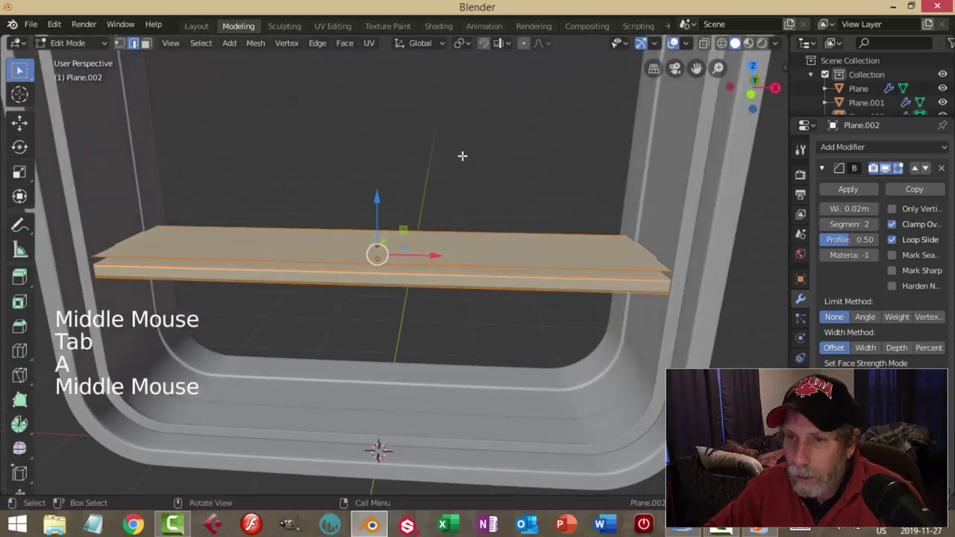
pyautogui.hotkey('alt', 'a')
pyautogui.press('Tab')
# Step: Extrude the separated plane upward into a thin upper board
pyautogui.click(439, 237)
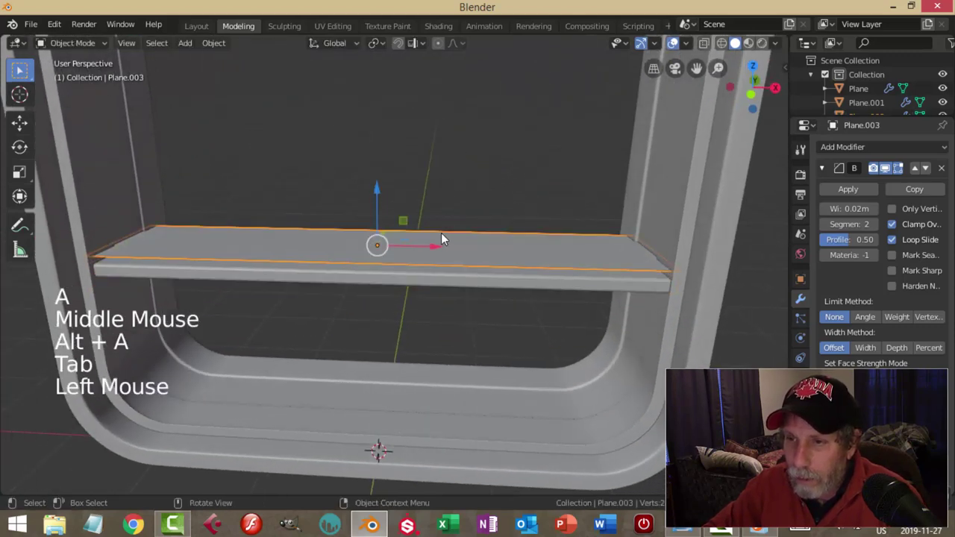
pyautogui.press('Tab')
pyautogui.press('a')
pyautogui.moveTo(459, 204); pyautogui.dragTo(420, 247, button='middle')
pyautogui.press('e')
pyautogui.click(457, 198)
pyautogui.click(380, 261)
# Step: Nudge the front face of the upper board slightly along Y
pyautogui.hotkey('alt', 'a')
pyautogui.press('3')
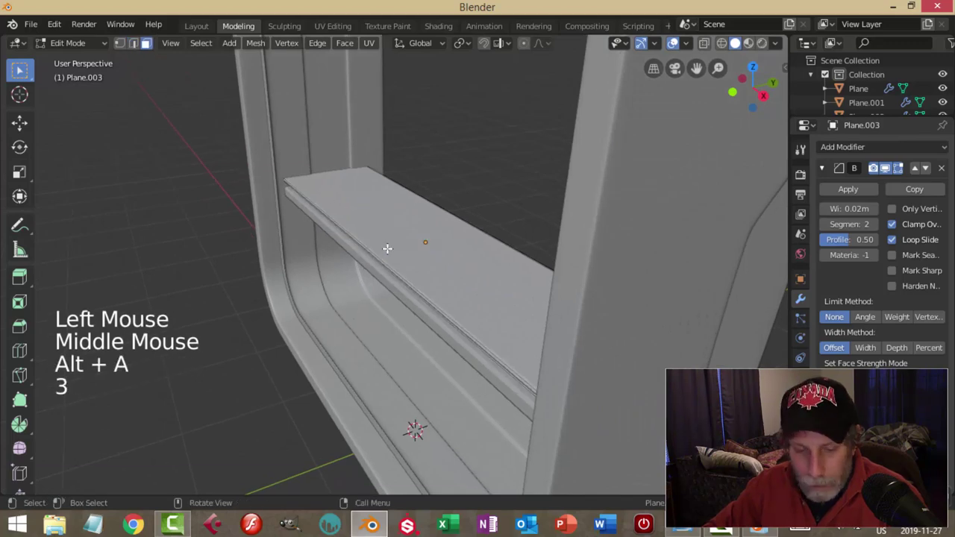
pyautogui.scroll(1, 384, 250)
pyautogui.click(373, 256)
pyautogui.moveTo(411, 239); pyautogui.dragTo(415, 238)
# Step: Lower the whole upper board slightly toward the lower board and return to Object Mode
pyautogui.press('a')
pyautogui.moveTo(416, 238); pyautogui.dragTo(404, 196, button='middle')
pyautogui.moveTo(384, 201); pyautogui.dragTo(386, 213)
pyautogui.hotkey('alt', 'a')
pyautogui.moveTo(448, 216); pyautogui.dragTo(592, 198, button='middle')
pyautogui.press('Tab')
pyautogui.hotkey('alt', 'a')
# Step: Move the back face of the upper board about 0.0035 m along Y
pyautogui.click(626, 207)
pyautogui.press('Tab')
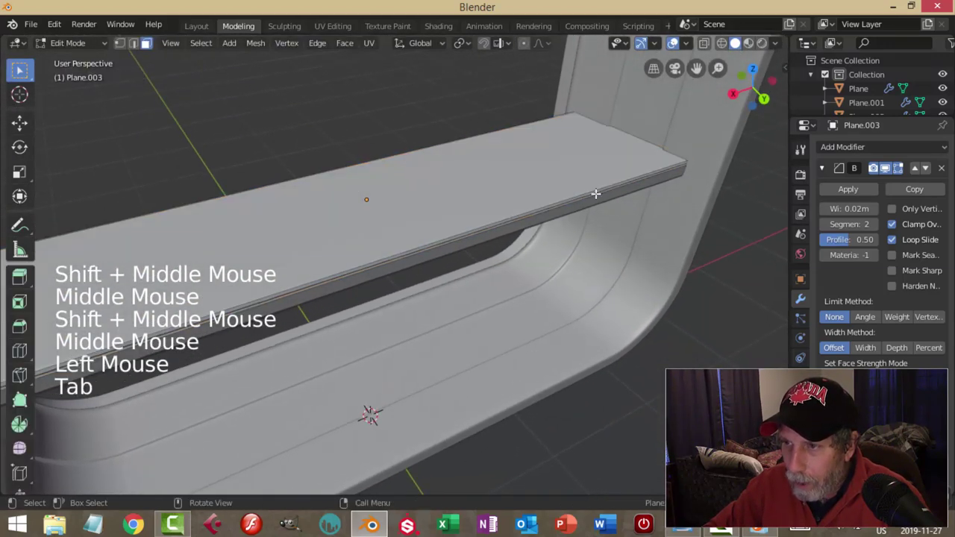
pyautogui.click(573, 203)
pyautogui.moveTo(448, 275); pyautogui.dragTo(442, 280)
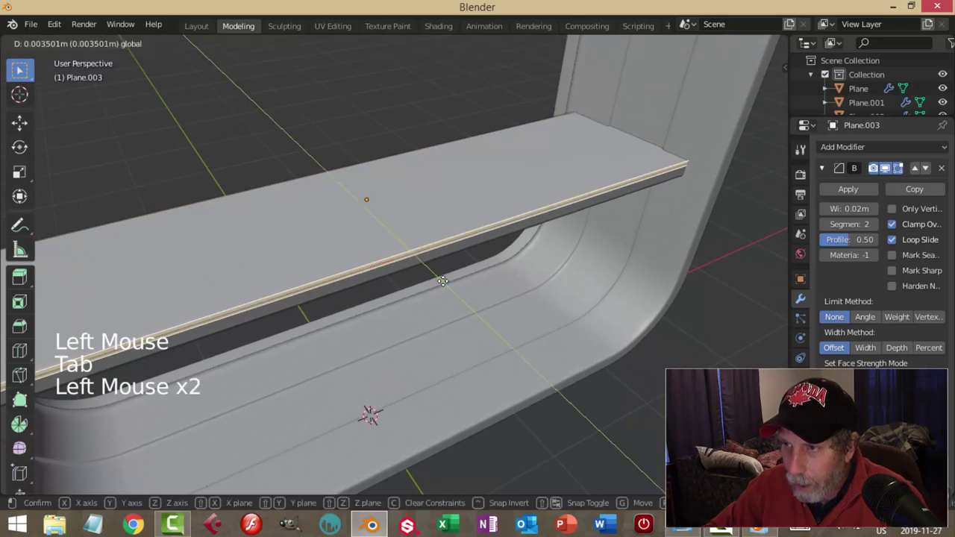
pyautogui.hotkey('alt', 'a')
pyautogui.press('Tab')
pyautogui.hotkey('alt', 'a')
# Step: Raise the top face of the upper board slightly to thicken it
pyautogui.moveTo(433, 203); pyautogui.dragTo(603, 213, button='middle')
pyautogui.scroll(-2, 597, 187)
pyautogui.scroll(1, 540, 218)
pyautogui.moveTo(540, 219); pyautogui.dragTo(567, 219, button='middle')
pyautogui.click(570, 201)
pyautogui.press('Tab')
pyautogui.click(504, 192)
pyautogui.moveTo(426, 157); pyautogui.dragTo(423, 147)
pyautogui.hotkey('alt', 'a')
pyautogui.press('Tab')
pyautogui.hotkey('alt', 'a')
pyautogui.scroll(-2, 489, 182)
pyautogui.moveTo(489, 183); pyautogui.dragTo(486, 215, button='middle')
pyautogui.scroll(2, 493, 216)
# Step: Lower the bottom face of the lower board slightly to thicken it
pyautogui.click(485, 215)
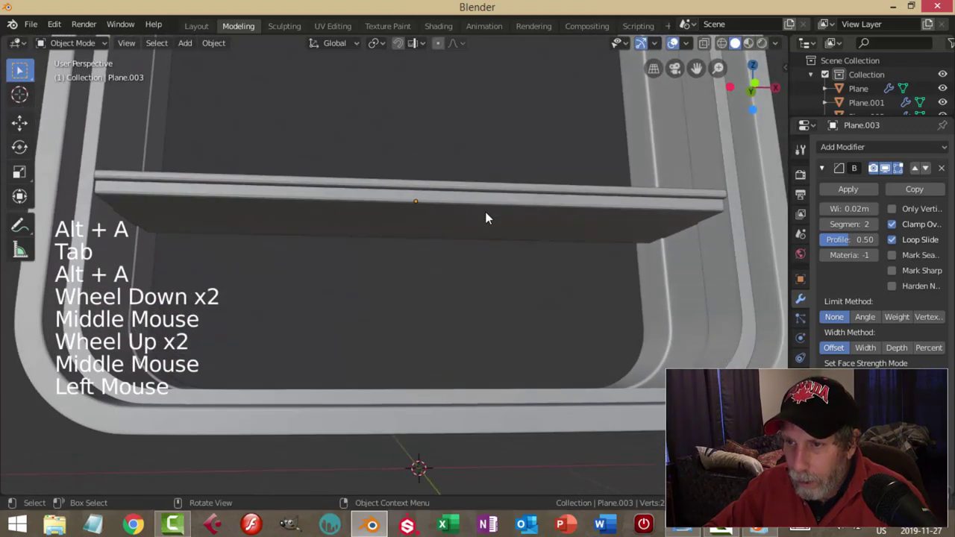
pyautogui.press('Tab')
pyautogui.click(453, 200)
pyautogui.click(443, 169)
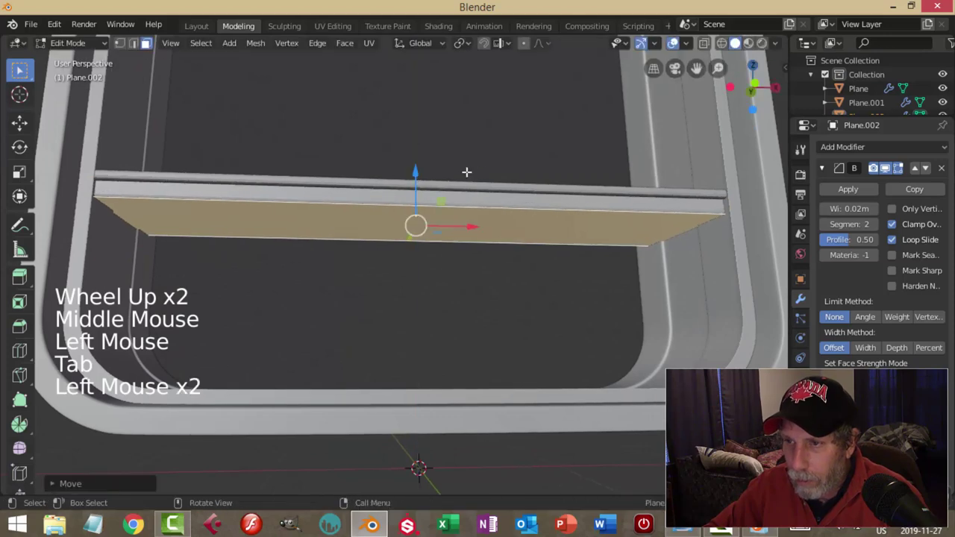
pyautogui.hotkey('alt', 'a')
pyautogui.press('Tab')
pyautogui.hotkey('alt', 'a')
pyautogui.moveTo(488, 166); pyautogui.dragTo(435, 213, button='middle')
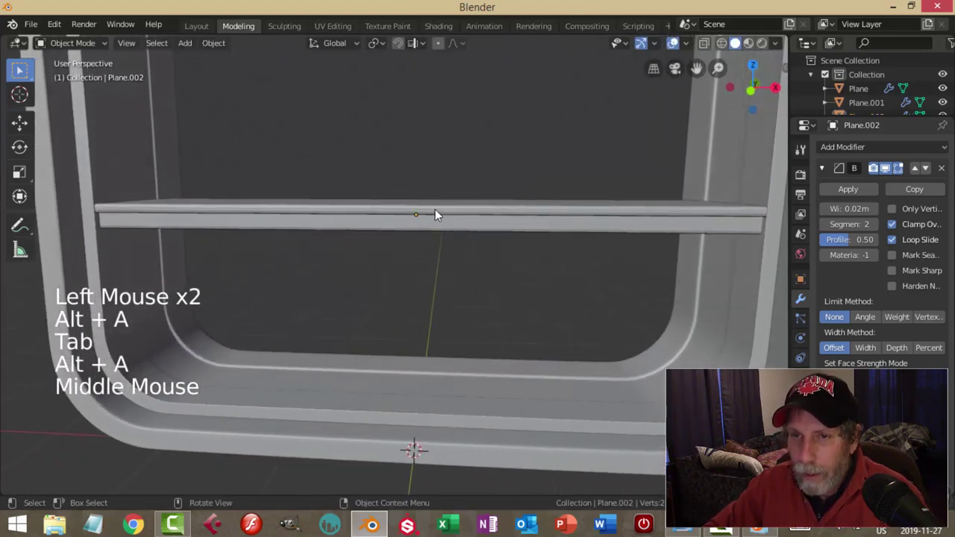
# Step: Hide the upper board and delete the top face of the lower board
pyautogui.click(435, 213)
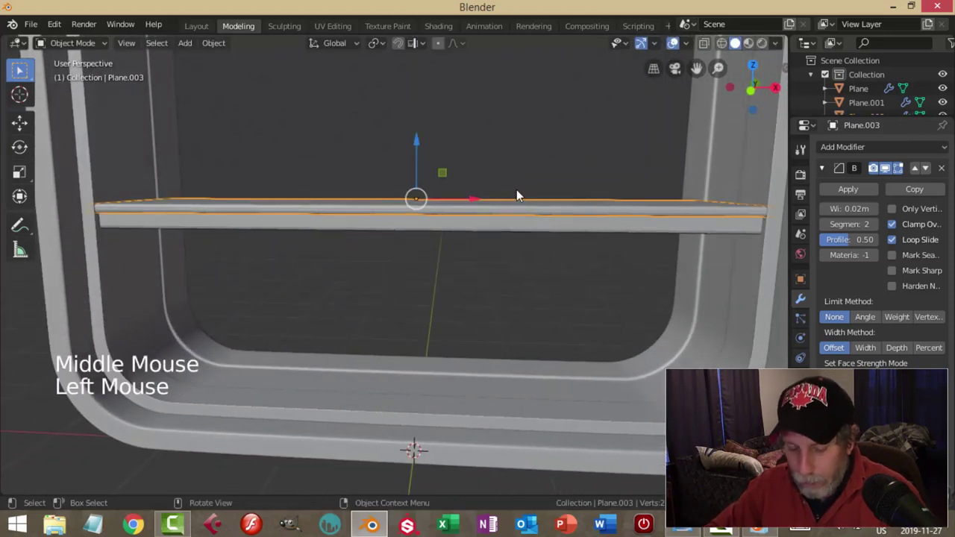
pyautogui.press('h')
pyautogui.moveTo(516, 218); pyautogui.dragTo(495, 241, button='middle')
pyautogui.click(495, 240)
pyautogui.press('Tab')
pyautogui.click(492, 220)
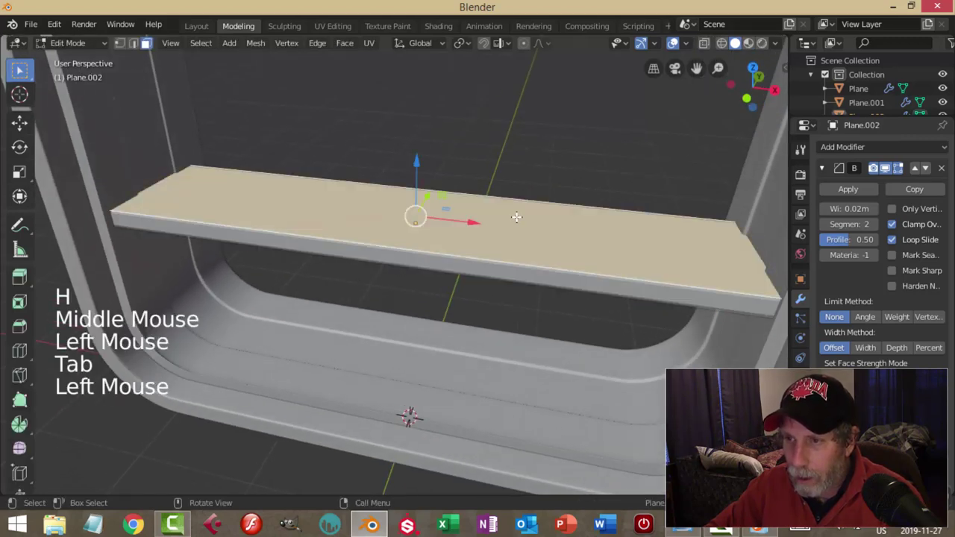
pyautogui.press('x')
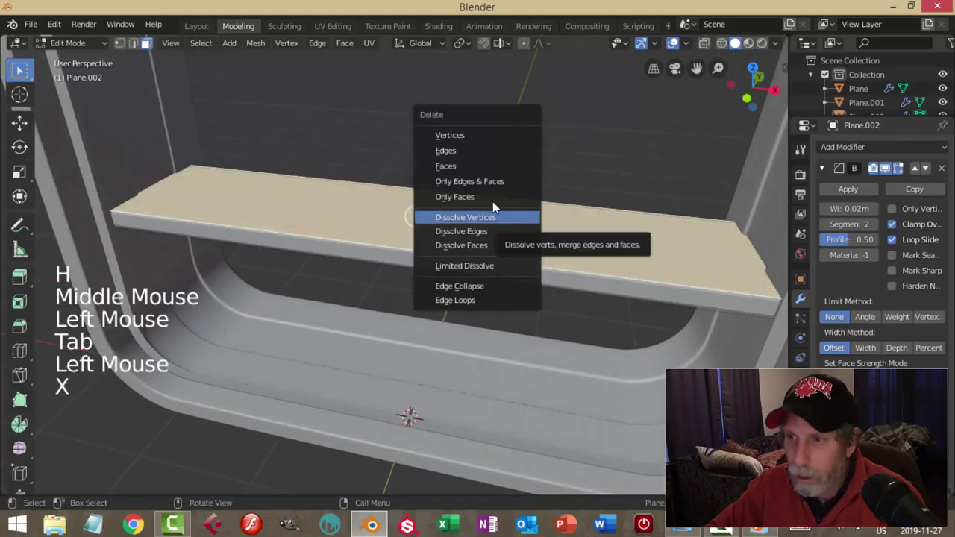
pyautogui.click(485, 166)
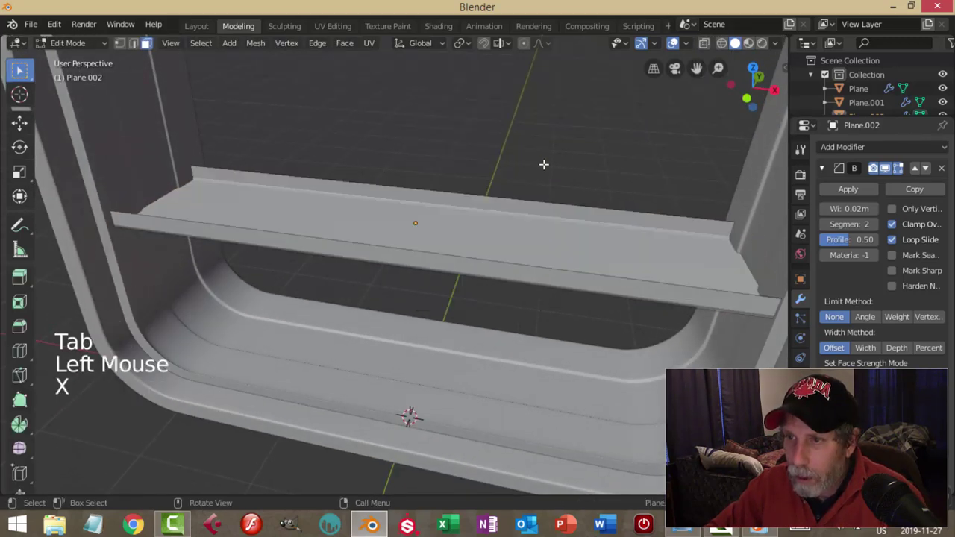
# Step: Unhide the upper board, nudge it slightly in height, and check its fit on the lower board
pyautogui.press('Tab')
pyautogui.hotkey('alt', 'h')
pyautogui.hotkey('alt', 'a')
pyautogui.moveTo(544, 164); pyautogui.dragTo(539, 183, button='middle')
pyautogui.moveTo(538, 184); pyautogui.dragTo(501, 195, button='middle')
pyautogui.click(501, 195)
pyautogui.moveTo(368, 133); pyautogui.dragTo(367, 134)
pyautogui.hotkey('alt', 'a')
pyautogui.moveTo(495, 163); pyautogui.dragTo(415, 184, button='middle')
pyautogui.scroll(-2, 395, 195)
# Step: Hide the upper board and isolate the lower board by hiding all other objects
pyautogui.click(416, 188)
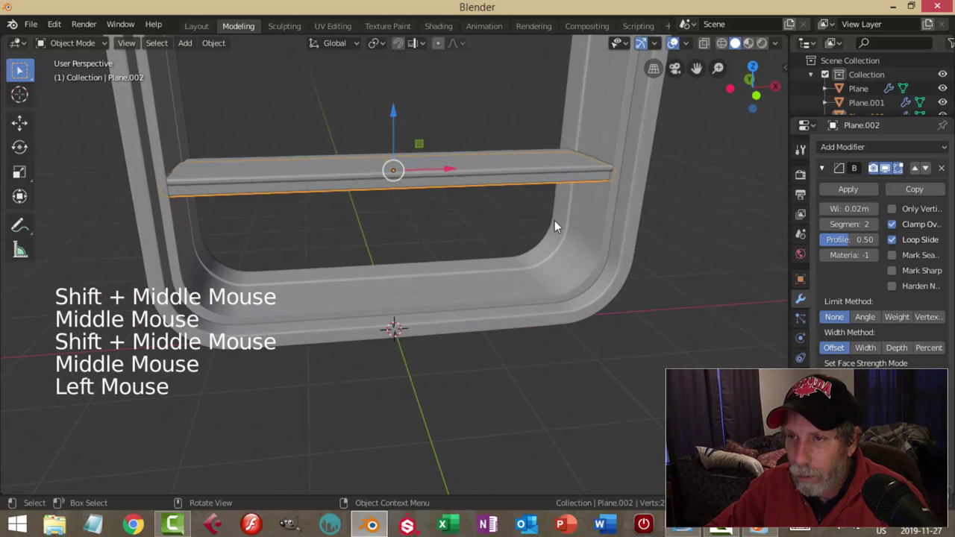
pyautogui.click(595, 168)
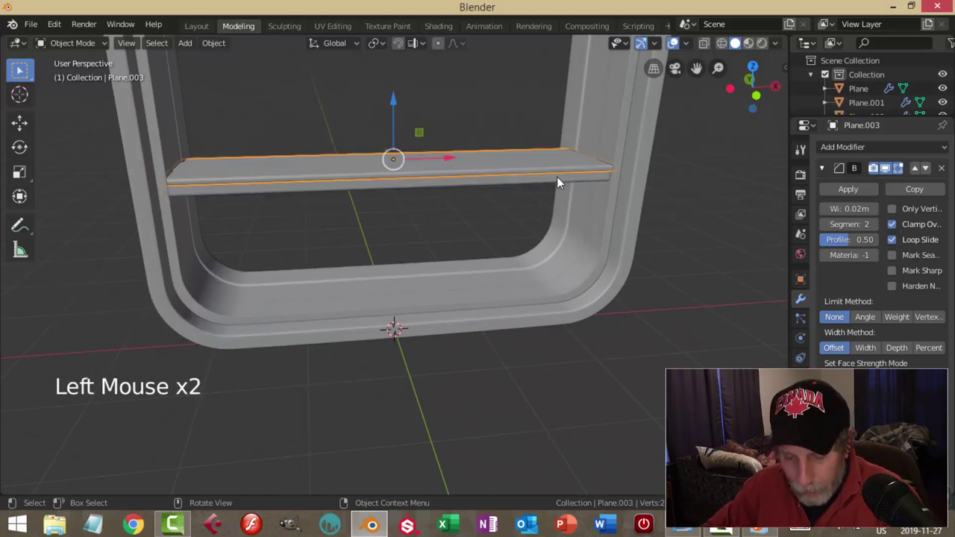
pyautogui.press('h')
pyautogui.click(505, 181)
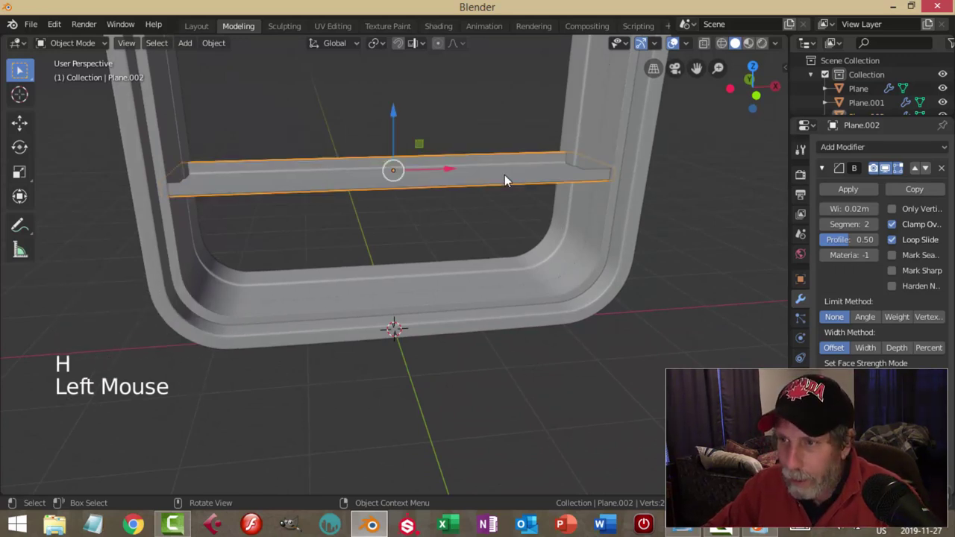
pyautogui.hotkey('shift', 'h')
# Step: Replace the lower board's Bevel modifier with a level 2 Subdivision Surface modifier
pyautogui.moveTo(507, 179); pyautogui.dragTo(508, 213, button='middle')
pyautogui.scroll(2, 517, 224)
pyautogui.moveTo(507, 213); pyautogui.dragTo(535, 213, button='middle')
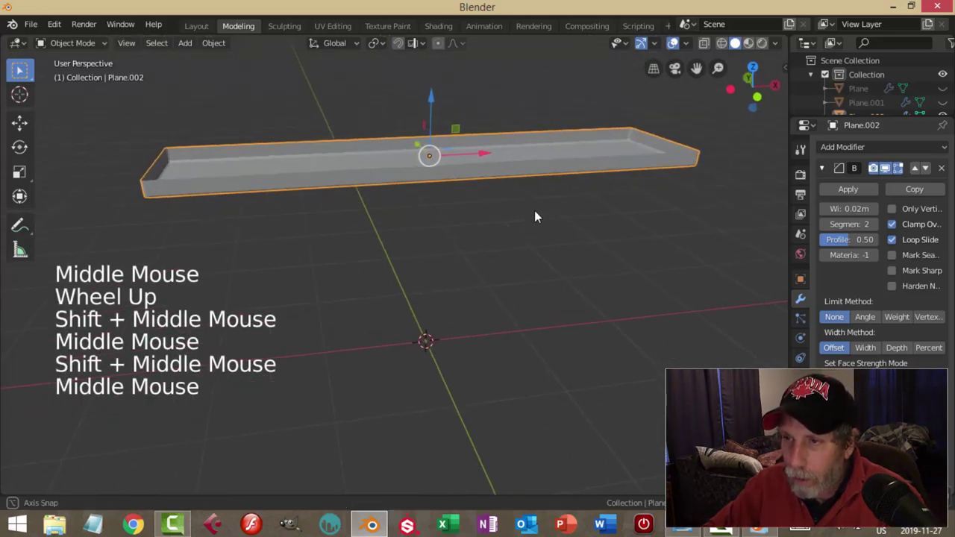
pyautogui.click(942, 169)
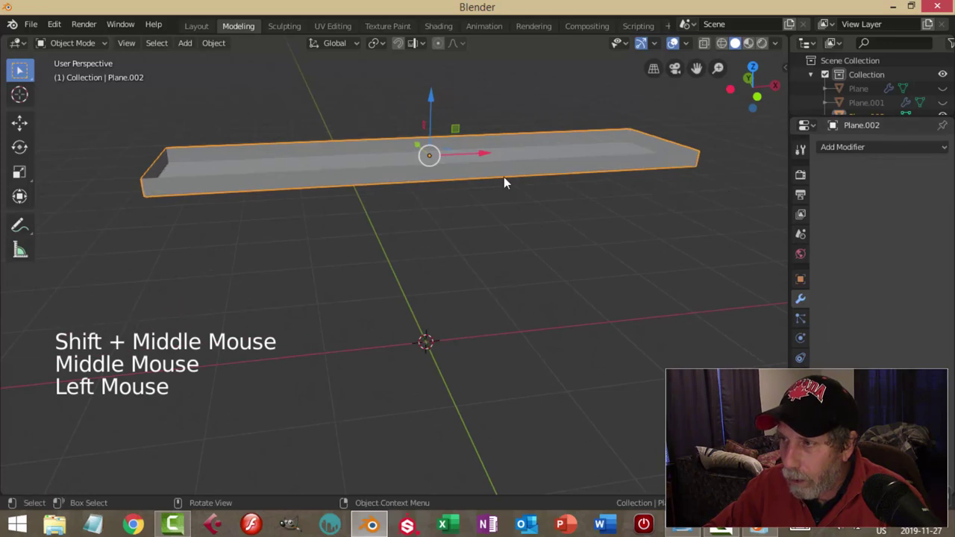
pyautogui.hotkey('ctrl', '2')
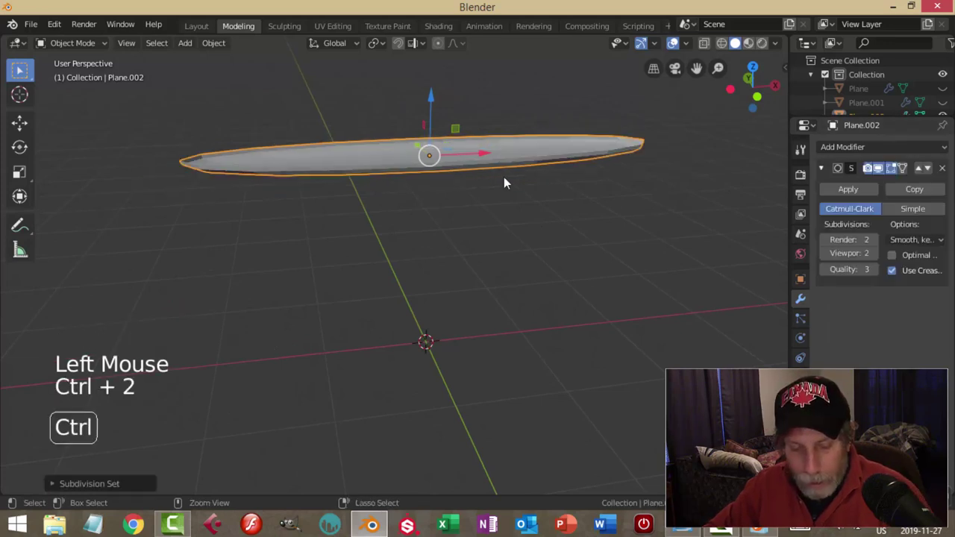
# Step: Add two edge loops across the lower board and spread them along X close to its two ends
pyautogui.press('Tab')
pyautogui.moveTo(625, 201); pyautogui.dragTo(555, 210, button='middle')
pyautogui.hotkey('ctrl', 'r')
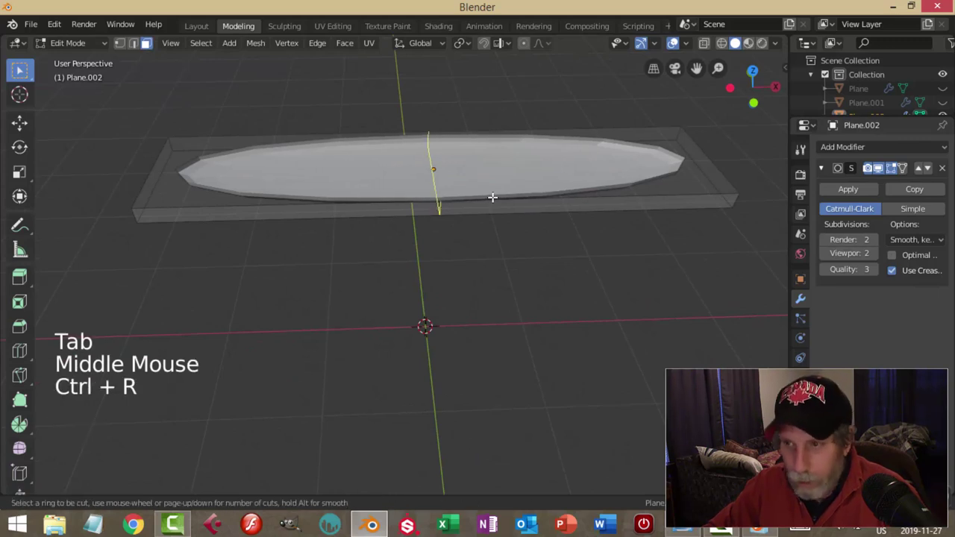
pyautogui.click(493, 197)
pyautogui.rightClick(555, 221)
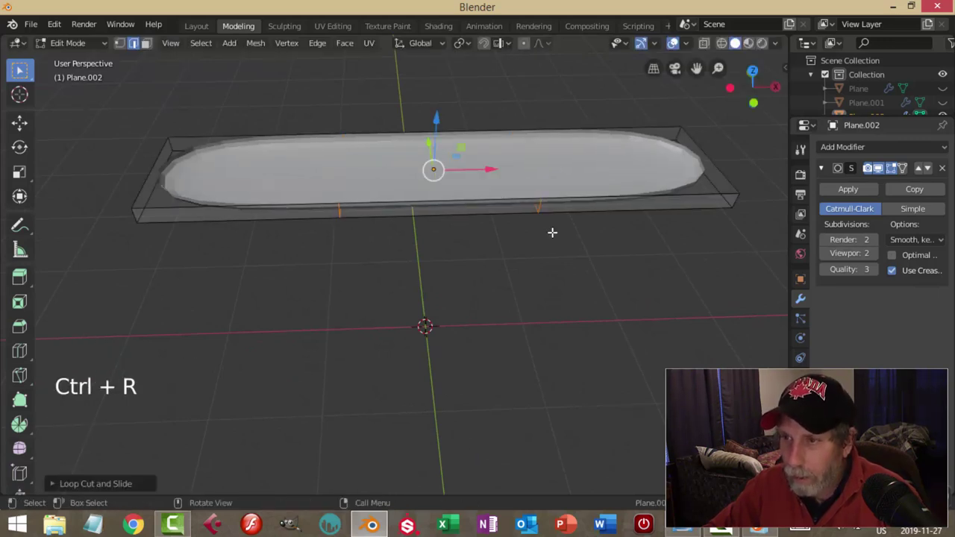
pyautogui.press('s')
pyautogui.press('x')
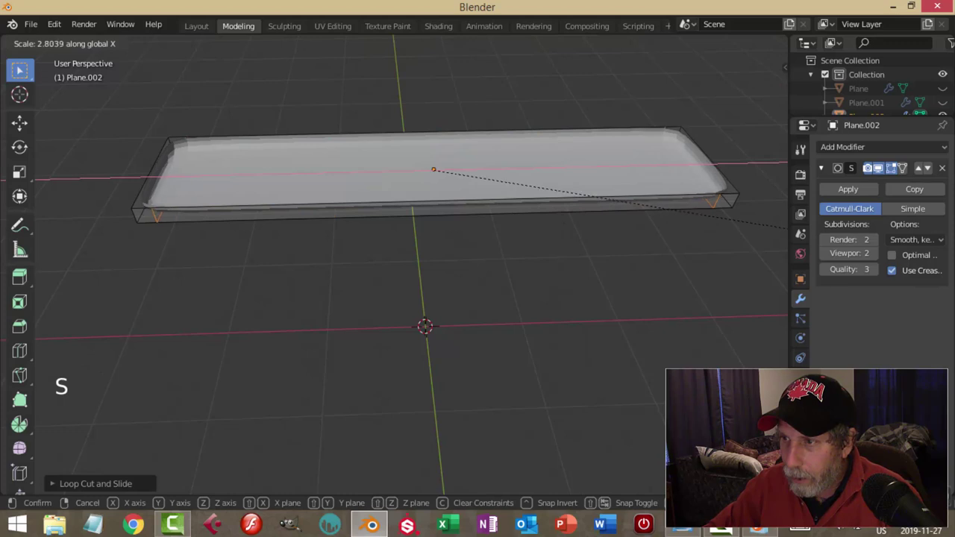
pyautogui.click(45, 229)
# Step: Add two edge loops around the lower board's side walls, one close to the upper edge and one close to the lower edge
pyautogui.keyDown('shift'); pyautogui.moveTo(111, 217); pyautogui.dragTo(298, 231, button='middle'); pyautogui.keyUp('shift')
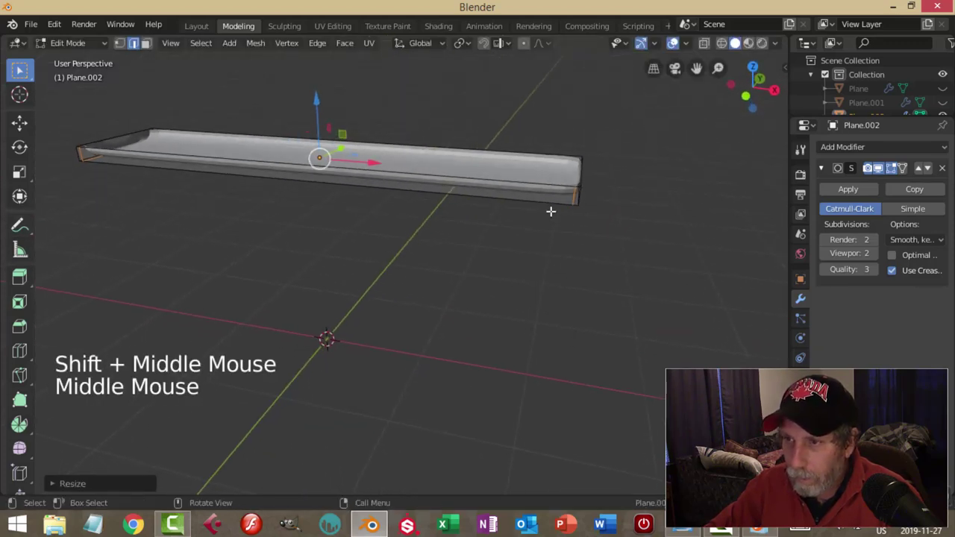
pyautogui.hotkey('ctrl', 'r')
pyautogui.click(570, 201)
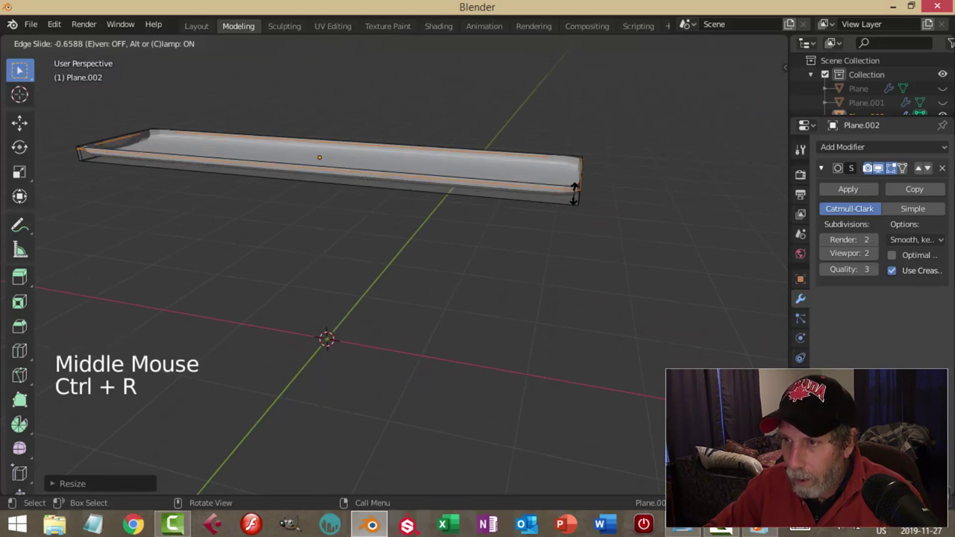
pyautogui.click(574, 189)
pyautogui.hotkey('ctrl', 'r')
pyautogui.click(575, 196)
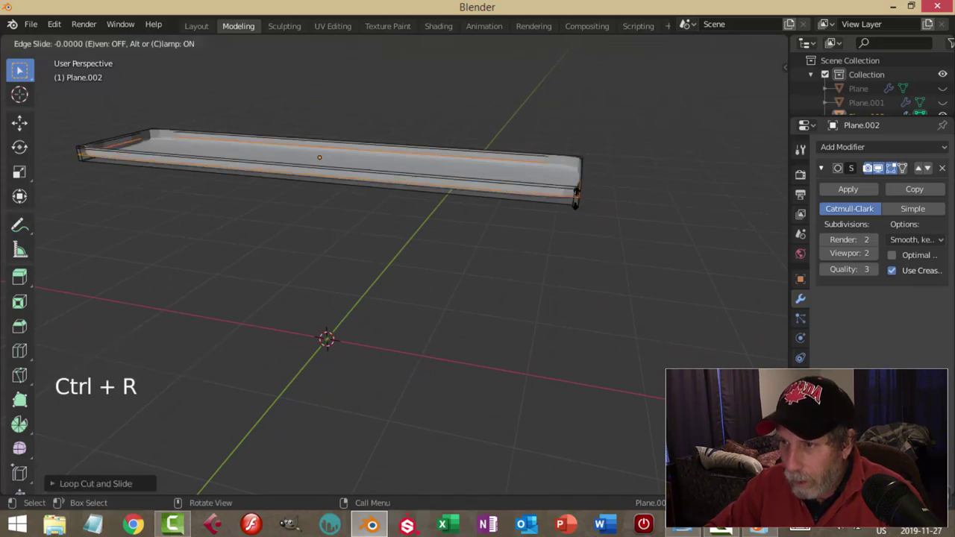
pyautogui.click(589, 203)
# Step: Add two lengthwise edge loops across the lower board, one close to each of its long sides
pyautogui.moveTo(609, 205); pyautogui.dragTo(386, 240, button='middle')
pyautogui.hotkey('ctrl', 'r')
pyautogui.click(384, 239)
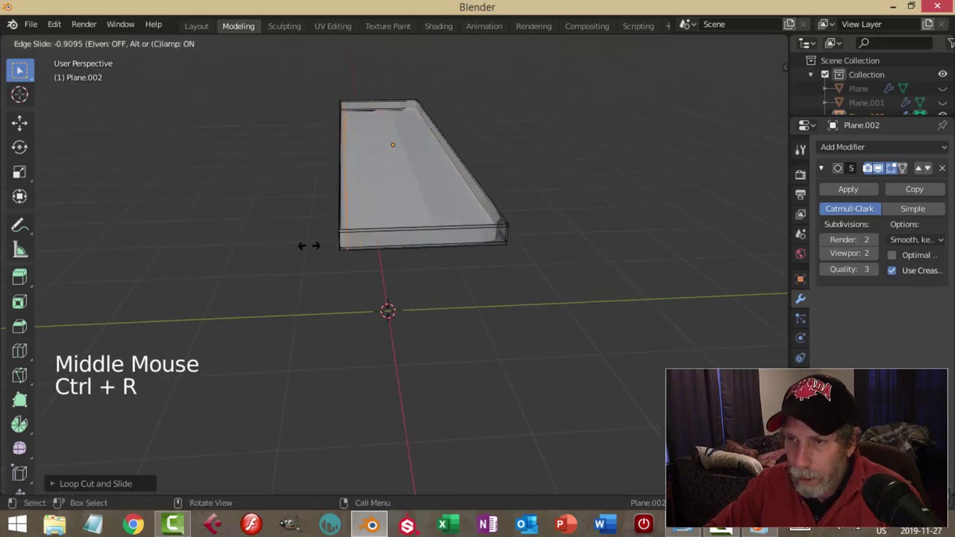
pyautogui.click(305, 246)
pyautogui.hotkey('ctrl', 'r')
pyautogui.click(471, 228)
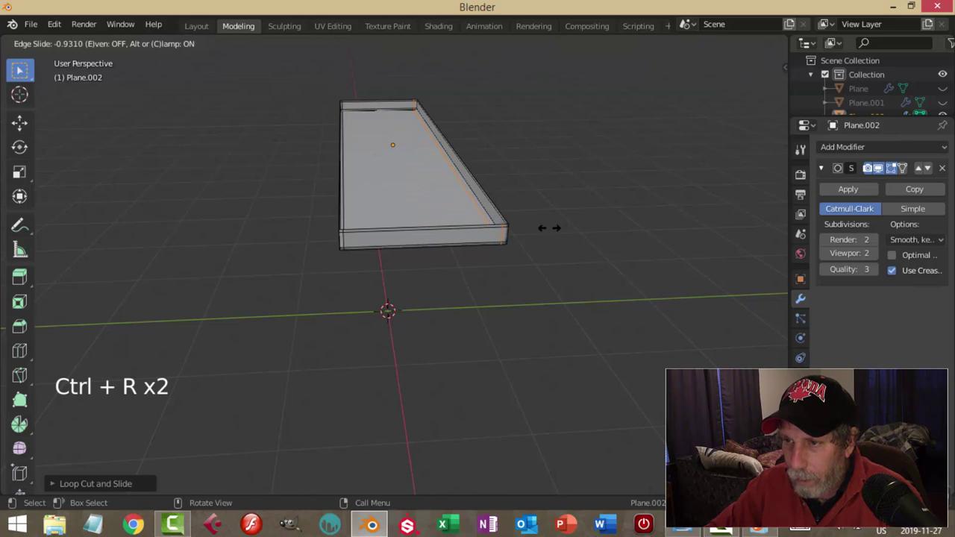
pyautogui.click(549, 228)
# Step: Inspect the smoothed edges of the lower board in Object Mode, including from the front
pyautogui.press('Tab')
pyautogui.moveTo(333, 244); pyautogui.dragTo(508, 269, button='middle')
pyautogui.hotkey('alt', 'a')
pyautogui.scroll(2, 494, 241)
pyautogui.press('KP_1')
pyautogui.scroll(4, 506, 271)
pyautogui.keyDown('shift'); pyautogui.moveTo(437, 286); pyautogui.dragTo(575, 388, button='middle'); pyautogui.keyUp('shift')
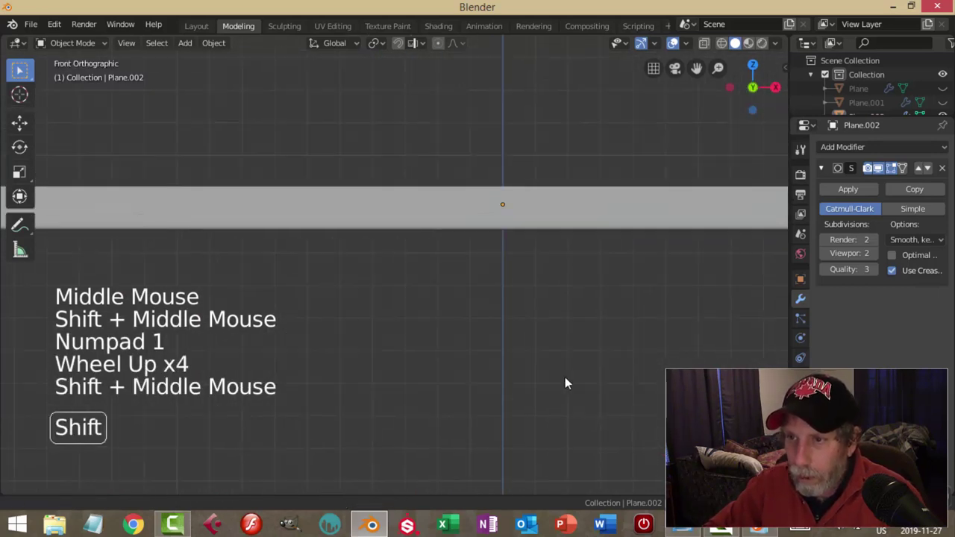
pyautogui.scroll(-1, 567, 355)
pyautogui.keyDown('shift'); pyautogui.moveTo(559, 320); pyautogui.dragTo(530, 328, button='middle'); pyautogui.keyUp('shift')
pyautogui.moveTo(530, 328); pyautogui.dragTo(499, 337, button='middle')
# Step: Cut two evenly spaced vertical edge loops across the lower board to mark off its middle third
pyautogui.click(490, 271)
pyautogui.press('Tab')
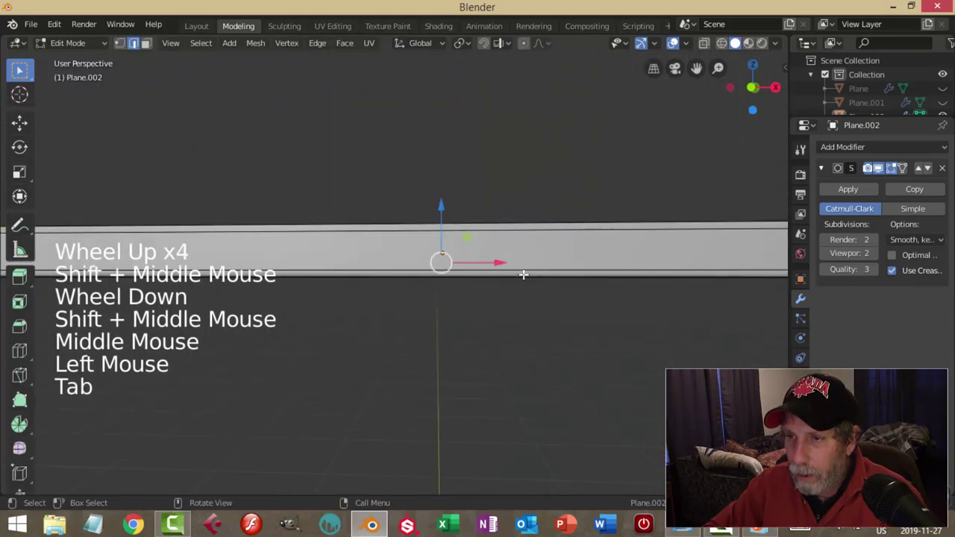
pyautogui.press('KP_1')
pyautogui.scroll(-1, 521, 275)
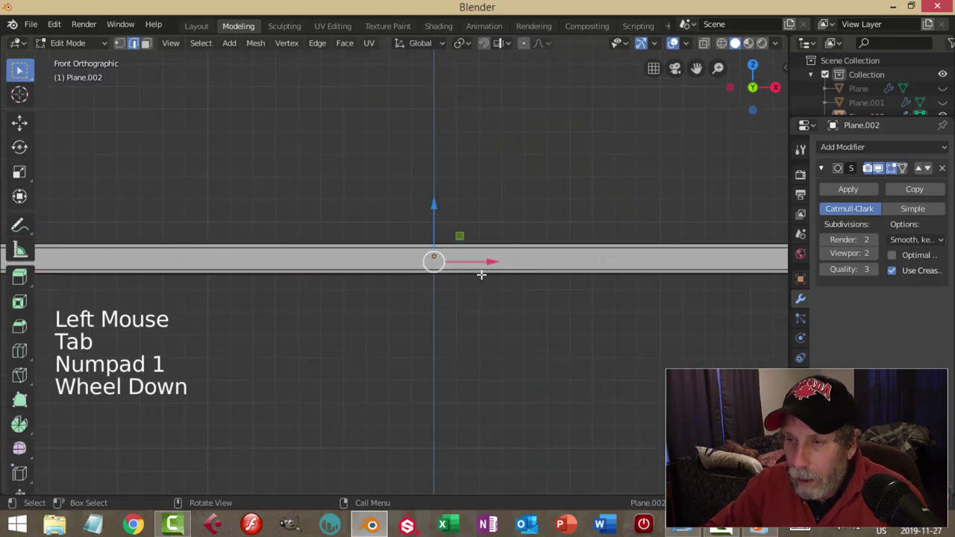
pyautogui.hotkey('ctrl', 'r')
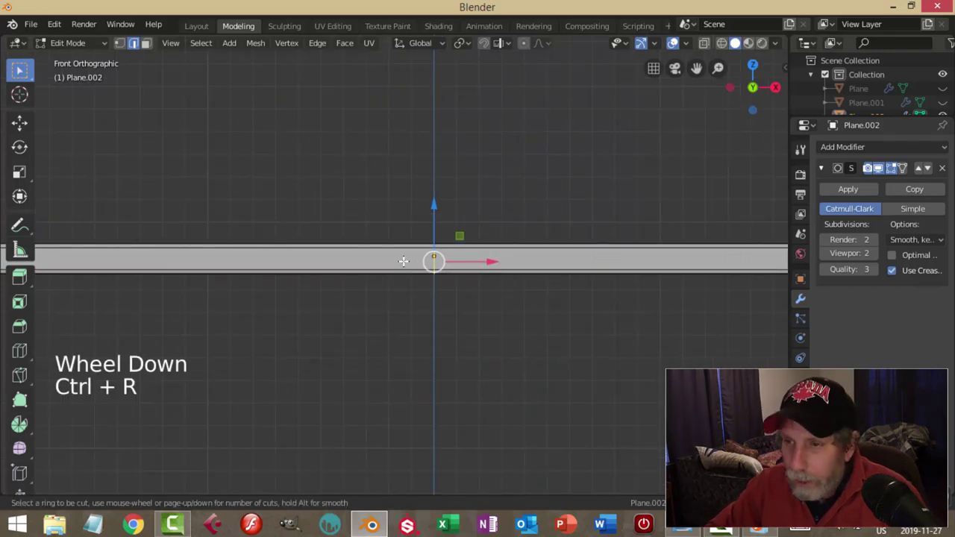
pyautogui.click(403, 261)
pyautogui.hotkey('alt', 'a')
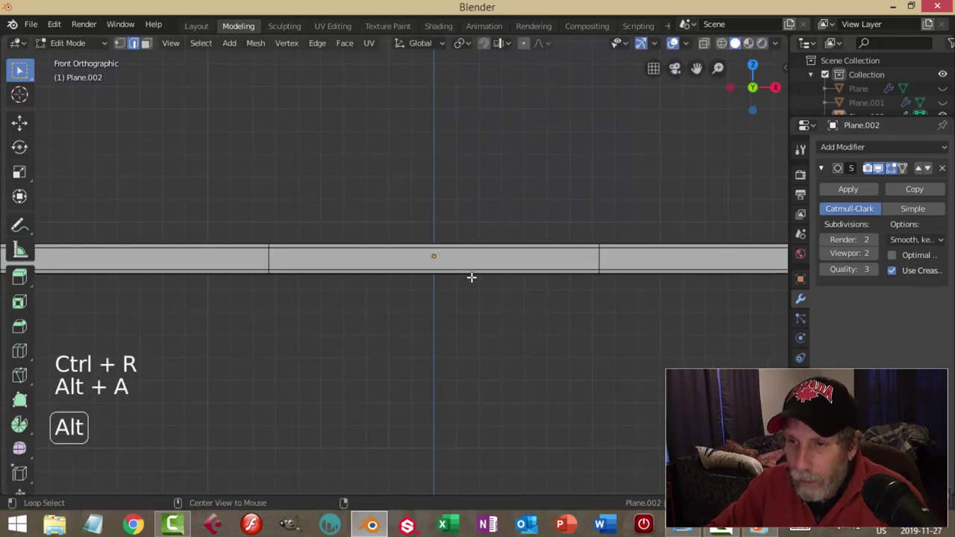
# Step: Inset the middle face of the lower board's front wall and extrude it inward to form a slot
pyautogui.press('3')
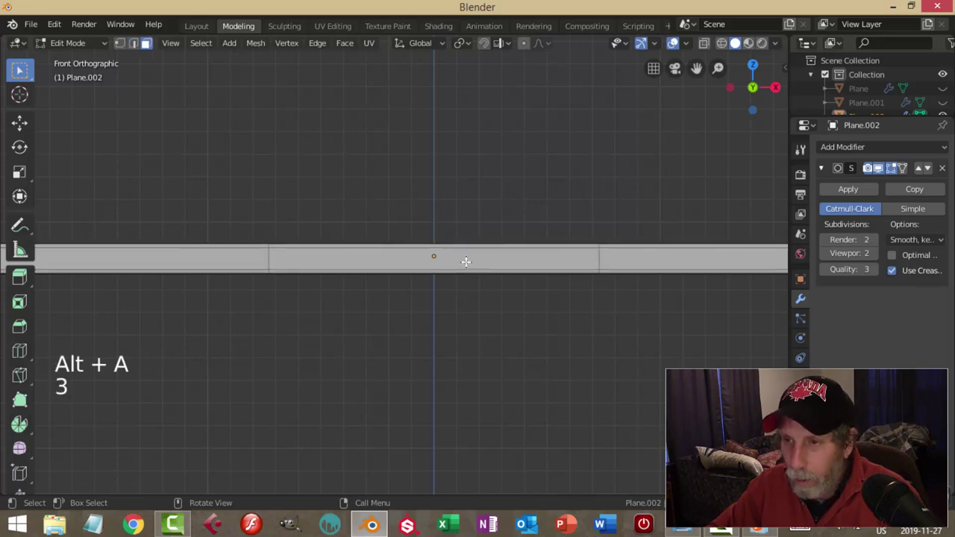
pyautogui.click(465, 261)
pyautogui.keyDown('shift'); pyautogui.moveTo(527, 284); pyautogui.dragTo(554, 314, button='middle'); pyautogui.keyUp('shift')
pyautogui.press('i')
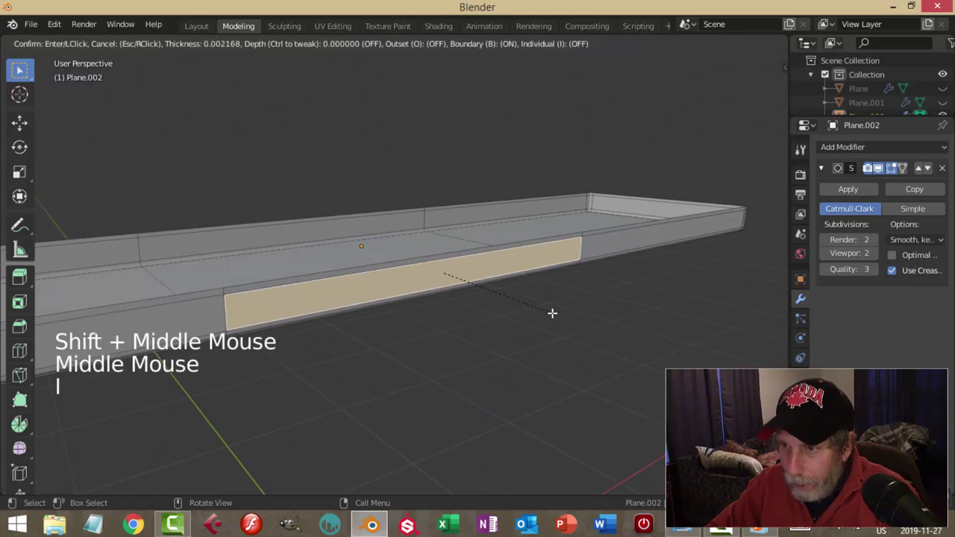
pyautogui.click(550, 311)
pyautogui.moveTo(550, 310); pyautogui.dragTo(384, 280, button='middle')
pyautogui.press('e')
pyautogui.click(518, 330)
# Step: Add two edge loops across the slotted section and scale them apart along X close to the slot's ends
pyautogui.hotkey('ctrl', 'r')
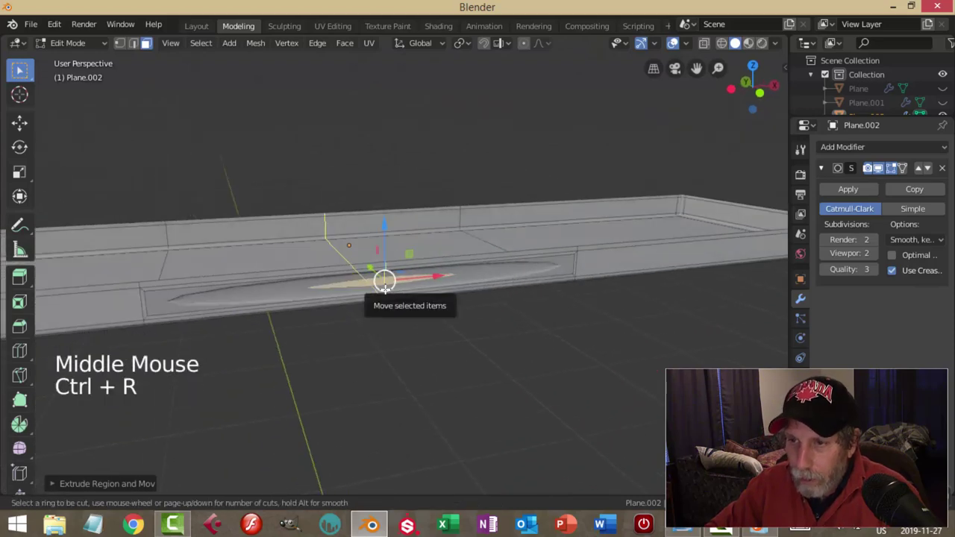
pyautogui.click(384, 281)
pyautogui.click(463, 316)
pyautogui.moveTo(463, 315); pyautogui.dragTo(438, 326, button='middle')
pyautogui.press('s')
pyautogui.press('x')
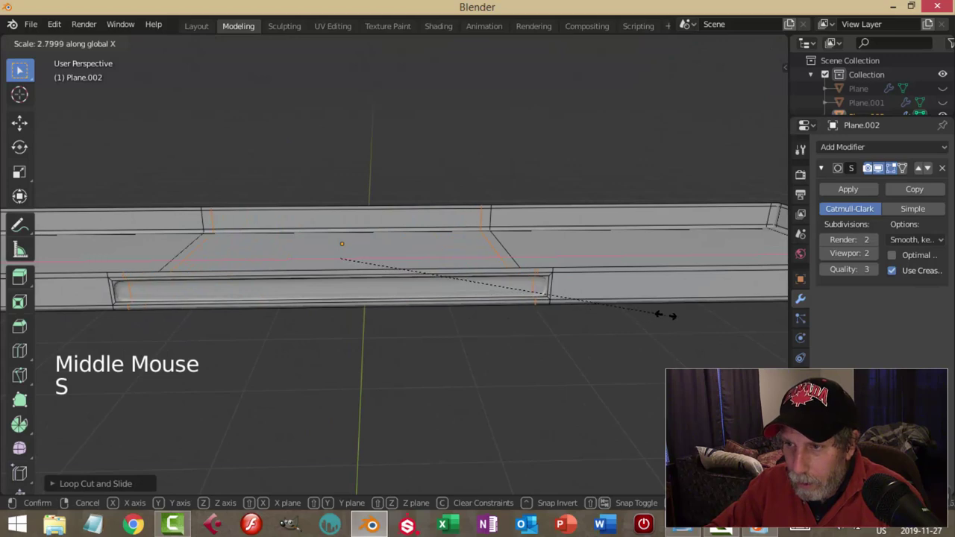
pyautogui.click(668, 314)
pyautogui.press('Tab')
pyautogui.scroll(-2, 540, 321)
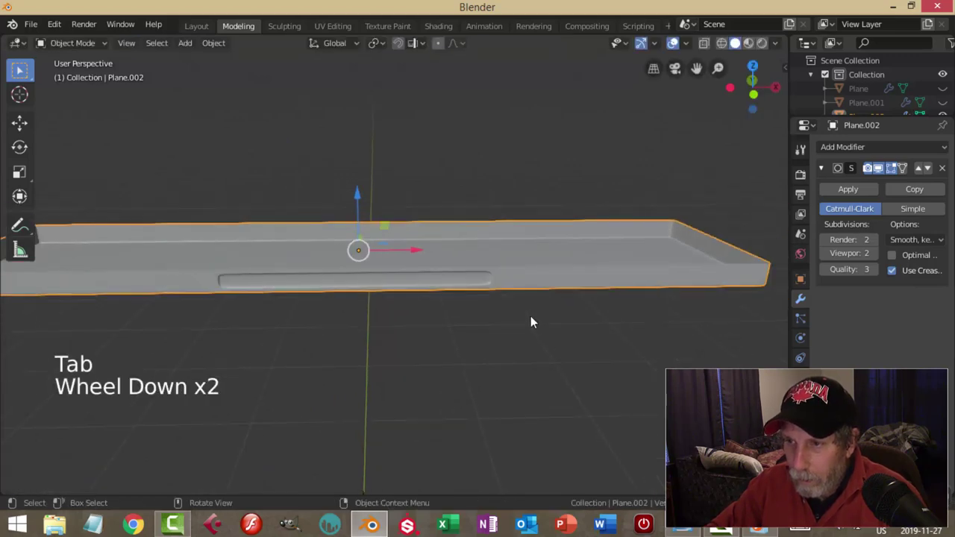
# Step: Add a supporting edge loop around the border of the front slot and check the smoothed result
pyautogui.press('Tab')
pyautogui.moveTo(570, 309); pyautogui.dragTo(438, 305, button='middle')
pyautogui.scroll(1, 518, 314)
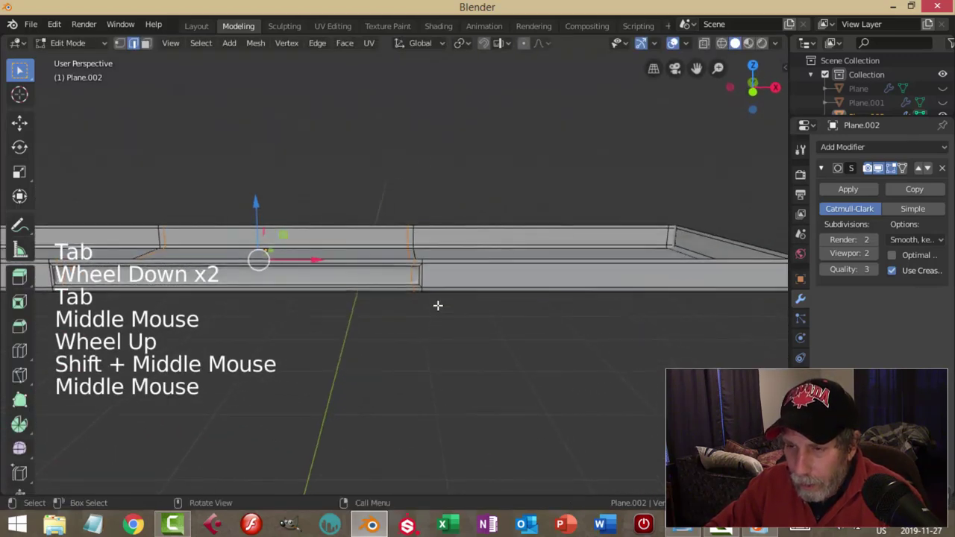
pyautogui.scroll(2, 439, 304)
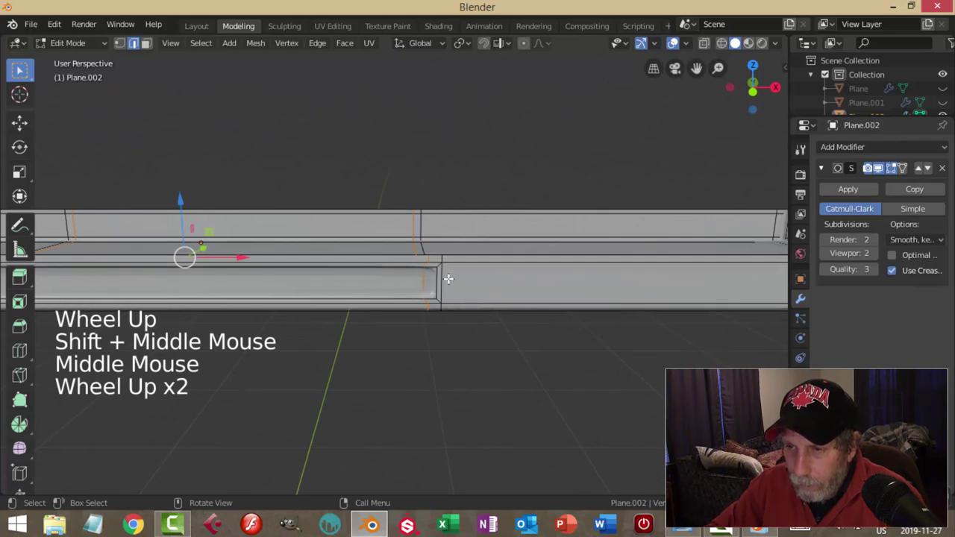
pyautogui.hotkey('alt', 'a')
pyautogui.scroll(1, 449, 270)
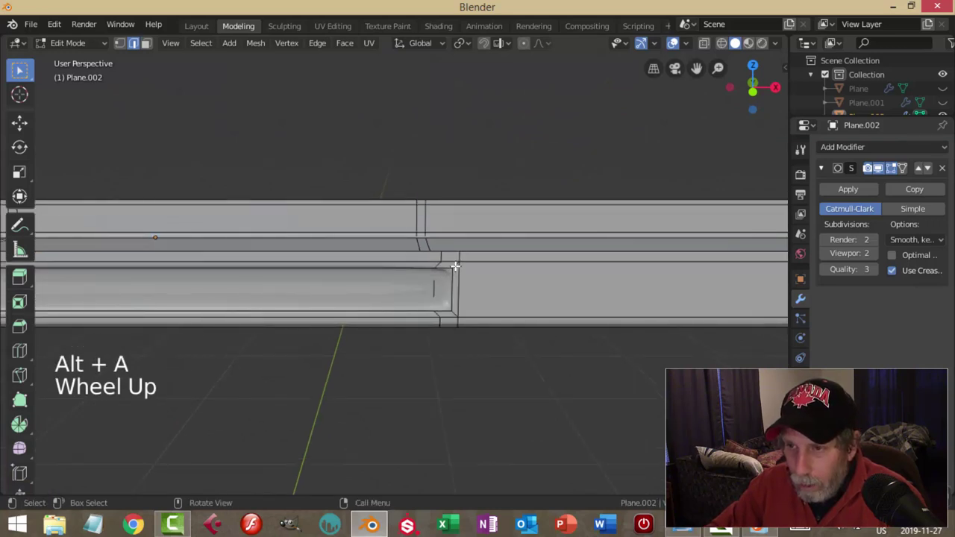
pyautogui.hotkey('ctrl', 'r')
pyautogui.click(455, 266)
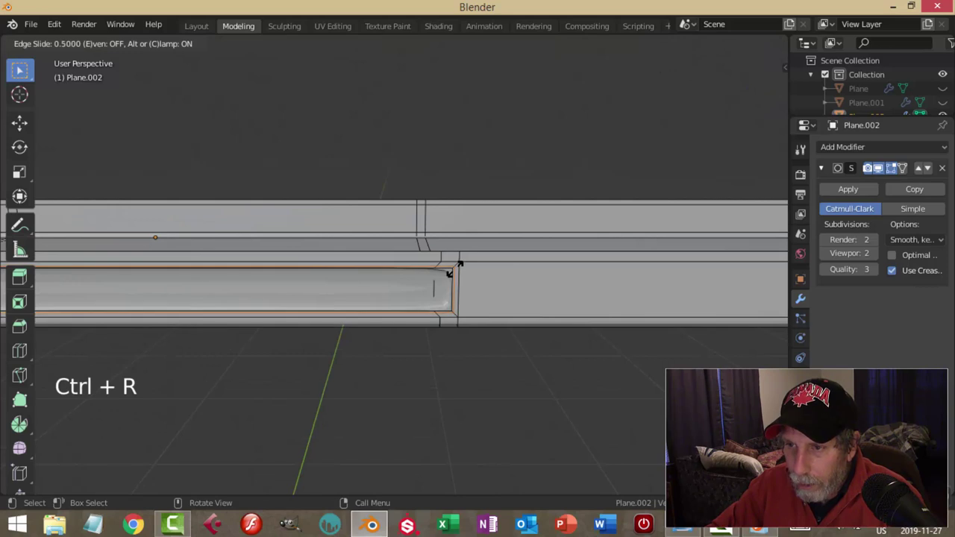
pyautogui.click(459, 264)
pyautogui.press('Tab')
pyautogui.scroll(-1, 499, 289)
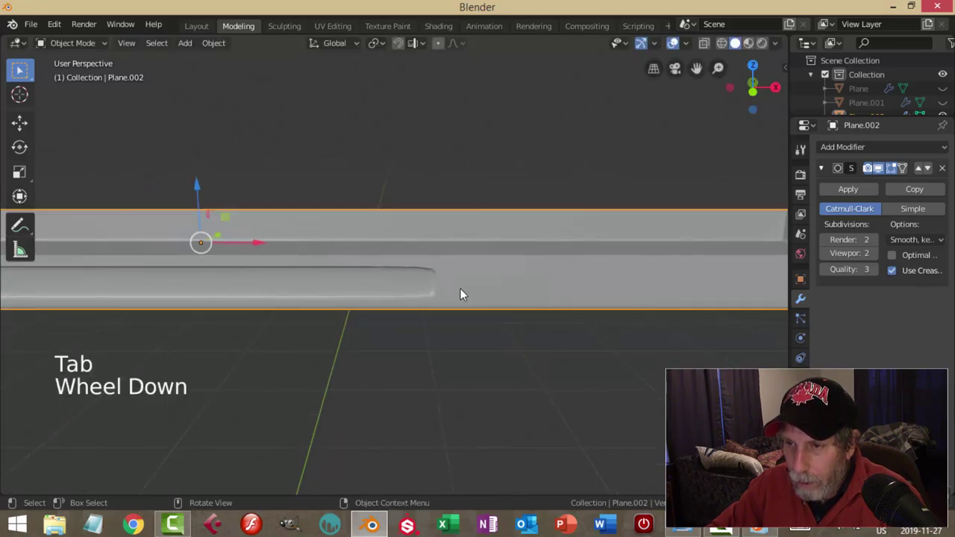
pyautogui.rightClick(459, 282)
pyautogui.scroll(-2, 453, 288)
pyautogui.moveTo(450, 285); pyautogui.dragTo(405, 297, button='middle')
pyautogui.scroll(-1, 426, 292)
# Step: Add two lengthwise edge loops around the board's walls beside the slot, near its upper and lower edges
pyautogui.press('Tab')
pyautogui.scroll(2, 375, 298)
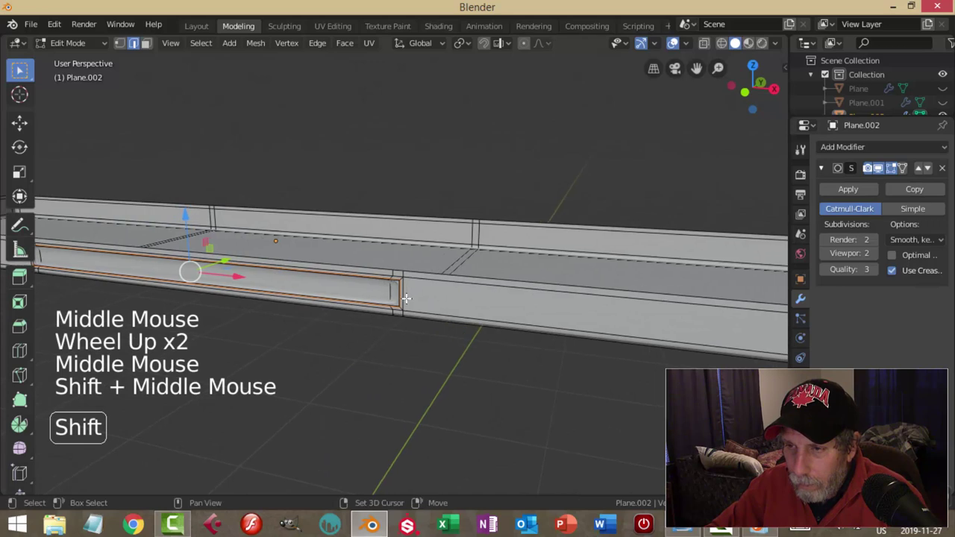
pyautogui.scroll(-1, 407, 295)
pyautogui.hotkey('ctrl', 'r')
pyautogui.click(406, 284)
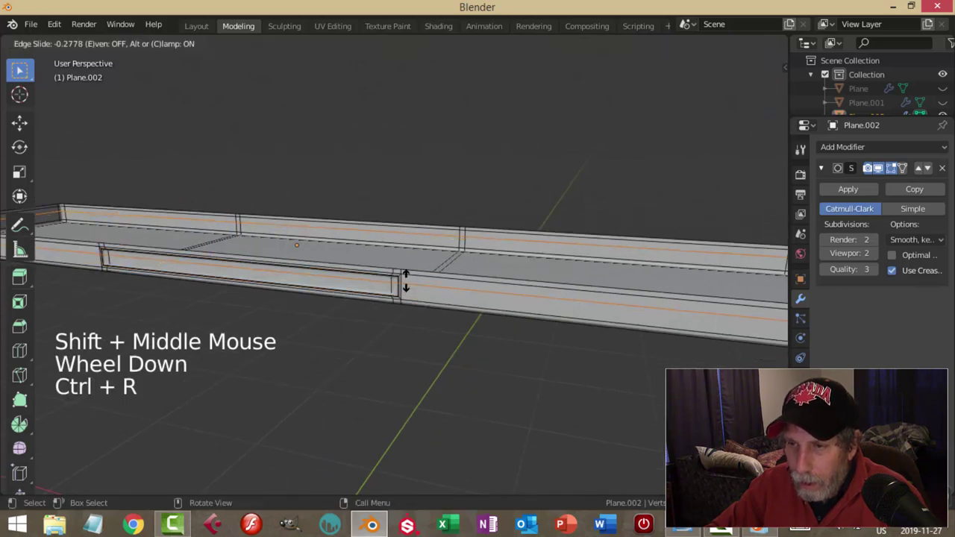
pyautogui.click(409, 278)
pyautogui.hotkey('ctrl', 'r')
pyautogui.click(404, 282)
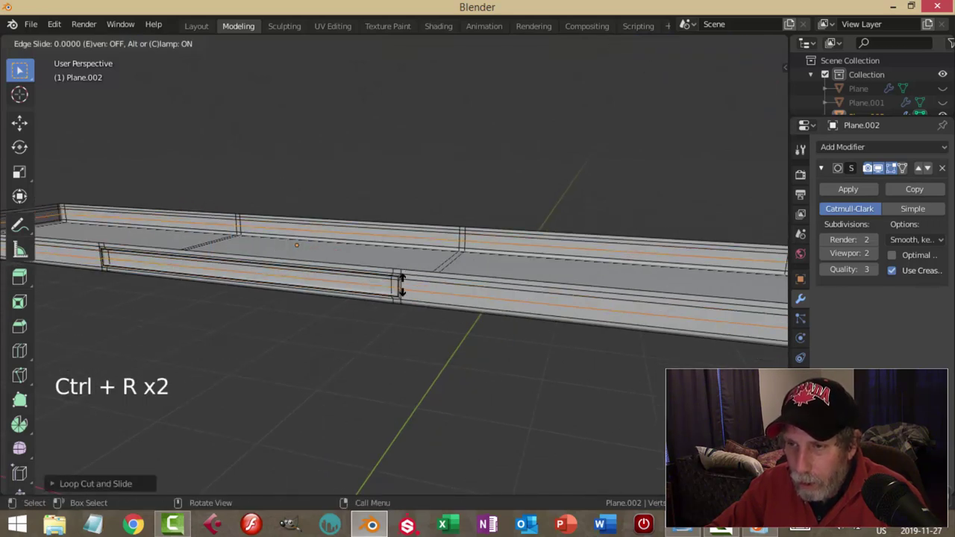
pyautogui.click(404, 289)
pyautogui.press('Tab')
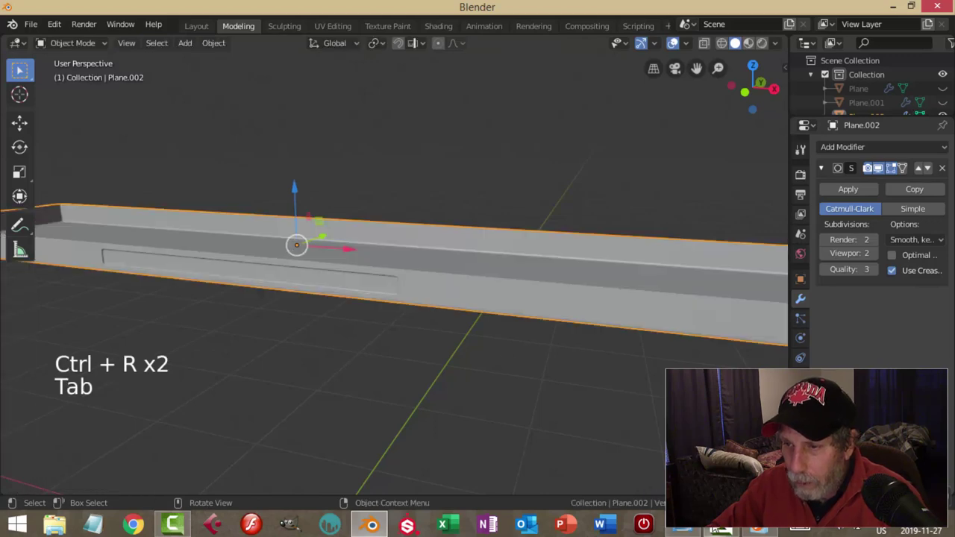
# Step: Consult the BookCase.png reference, and add two edge loops across the board section to the left of the slot for the round light
pyautogui.click(683, 528)
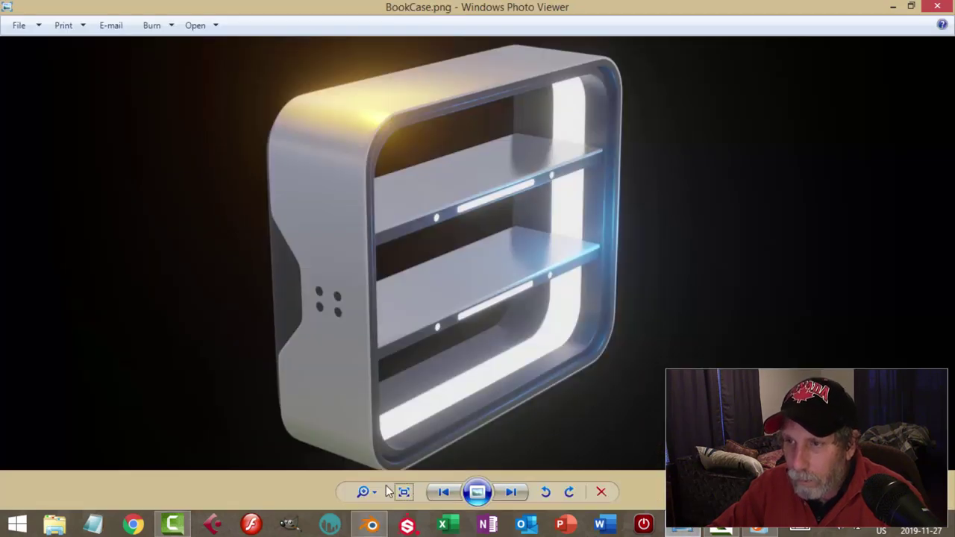
pyautogui.click(373, 526)
pyautogui.moveTo(390, 346); pyautogui.dragTo(423, 343, button='middle')
pyautogui.click(383, 324)
pyautogui.press('Tab')
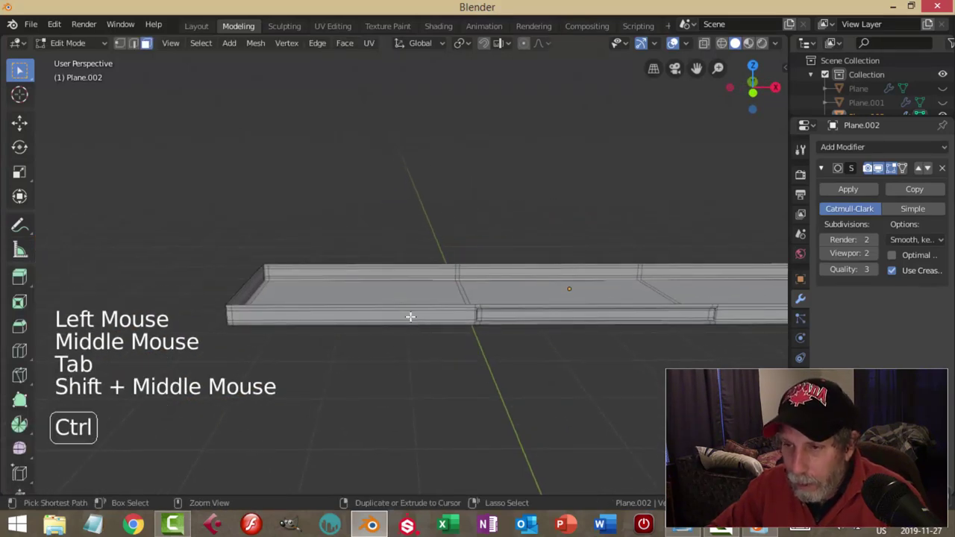
pyautogui.hotkey('ctrl', 'r')
pyautogui.click(410, 316)
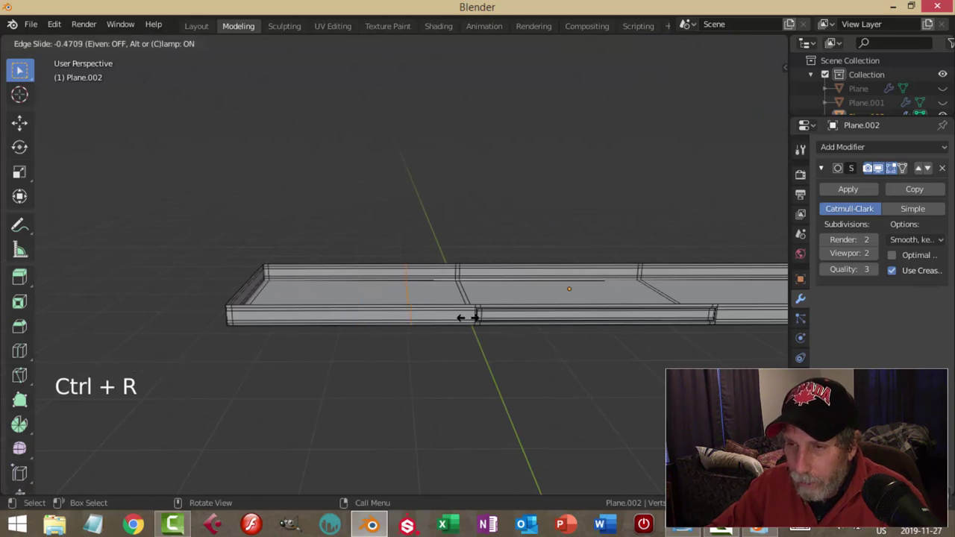
pyautogui.click(515, 322)
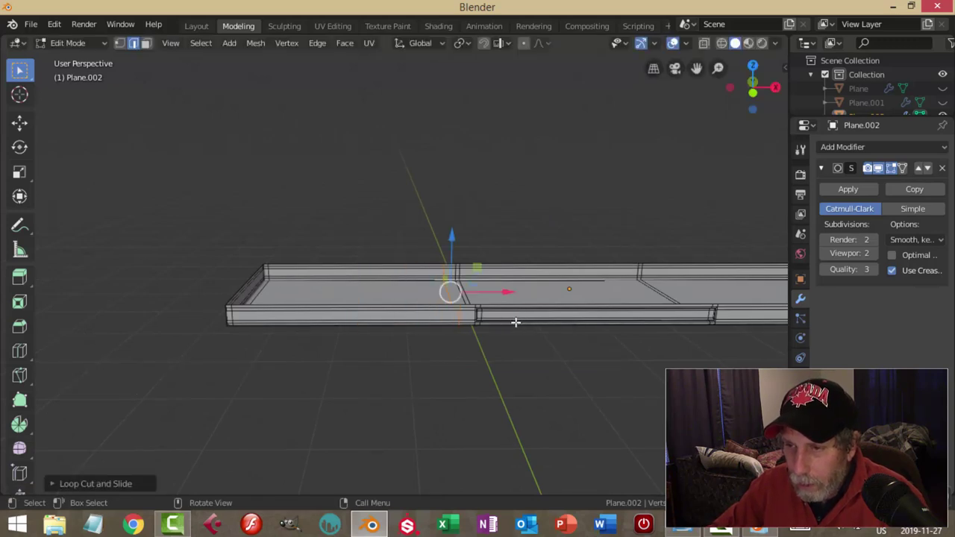
pyautogui.hotkey('ctrl', 'r')
pyautogui.click(437, 307)
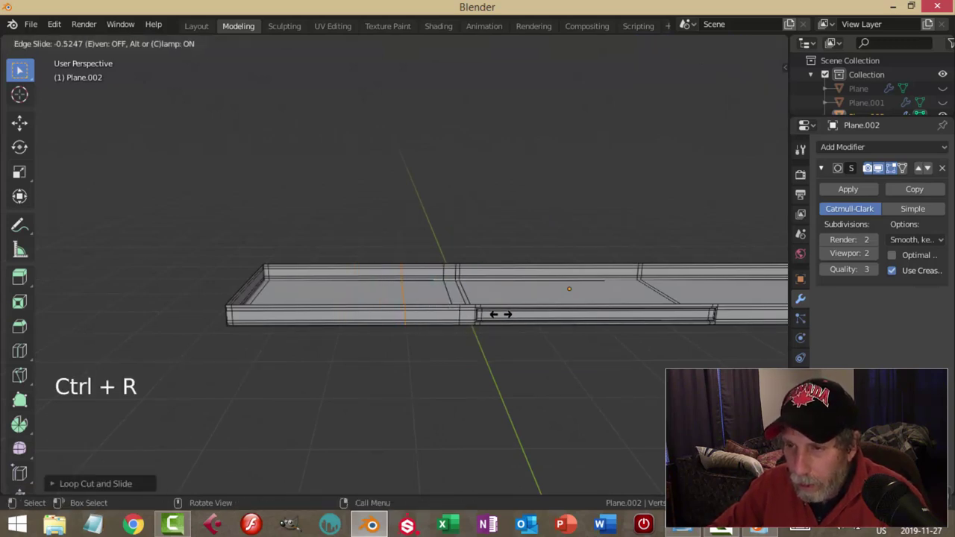
pyautogui.click(505, 315)
# Step: Add a vertical edge loop midway between the two new loops and a horizontal loop along the middle of the walls
pyautogui.scroll(3, 490, 341)
pyautogui.keyDown('shift'); pyautogui.moveTo(491, 341); pyautogui.dragTo(439, 336, button='middle'); pyautogui.keyUp('shift')
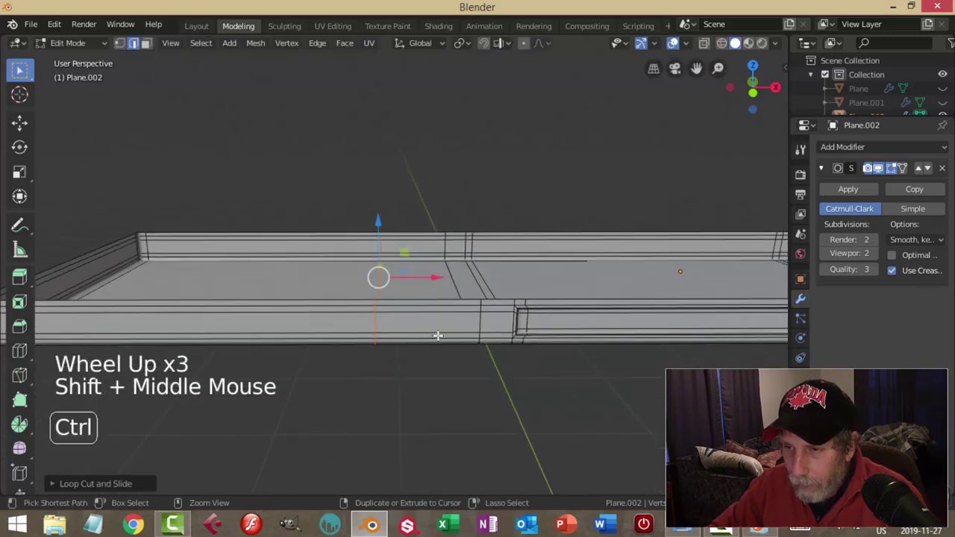
pyautogui.hotkey('ctrl', 'r')
pyautogui.click(438, 335)
pyautogui.click(438, 336)
pyautogui.hotkey('ctrl', 'r')
pyautogui.click(470, 330)
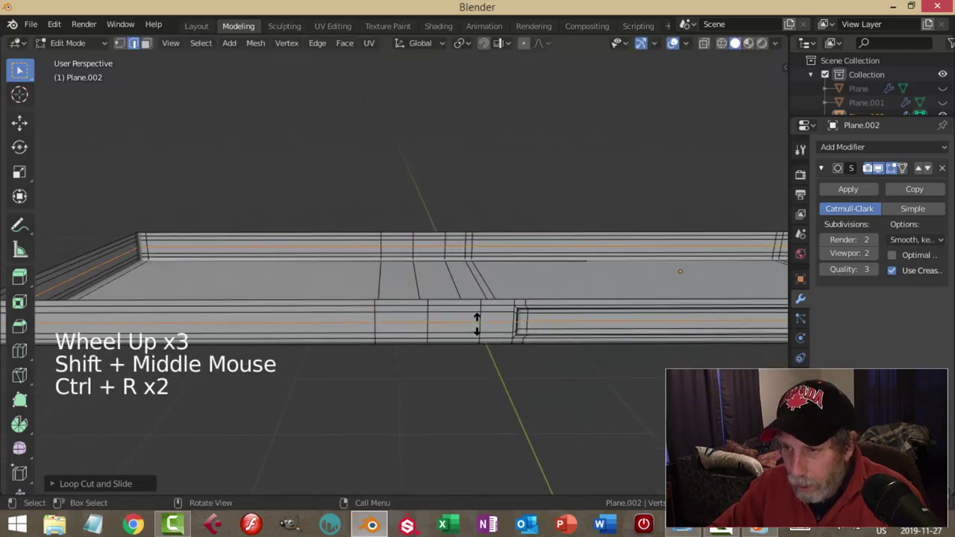
pyautogui.click(479, 326)
pyautogui.hotkey('ctrl', 'z')
pyautogui.hotkey('ctrl', 'z')
pyautogui.hotkey('ctrl', 'z')
# Step: Select the two outer vertical loops left of the slot and scale them along X closer to the center loop
pyautogui.hotkey('alt', 'a')
pyautogui.scroll(-1, 455, 328)
pyautogui.press('2')
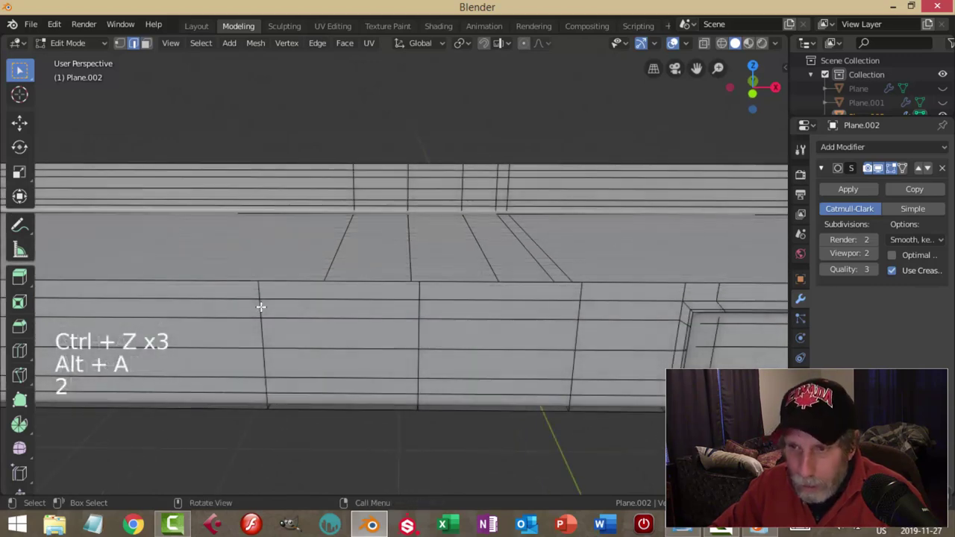
pyautogui.keyDown('alt'); pyautogui.keyDown('shift'); pyautogui.click(262, 309); pyautogui.keyUp('shift'); pyautogui.keyUp('alt')
pyautogui.keyDown('alt'); pyautogui.keyDown('shift'); pyautogui.click(571, 317); pyautogui.keyUp('shift'); pyautogui.keyUp('alt')
pyautogui.scroll(-1, 600, 351)
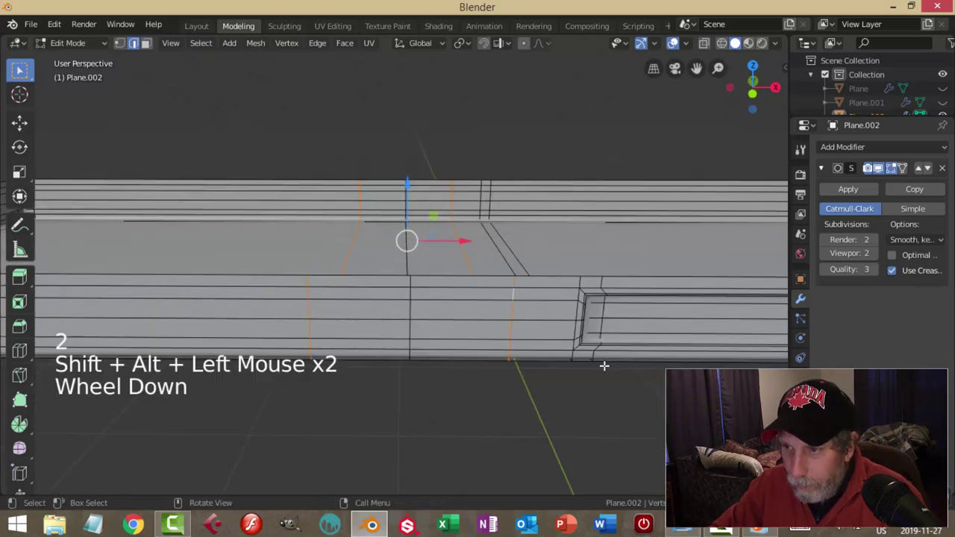
pyautogui.press('s')
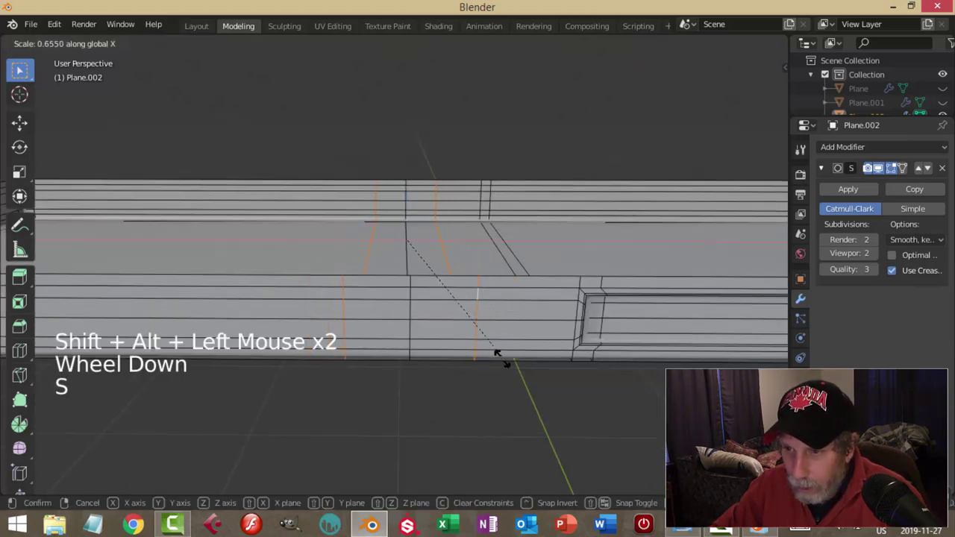
pyautogui.click(478, 358)
pyautogui.hotkey('alt', 'a')
pyautogui.press('3')
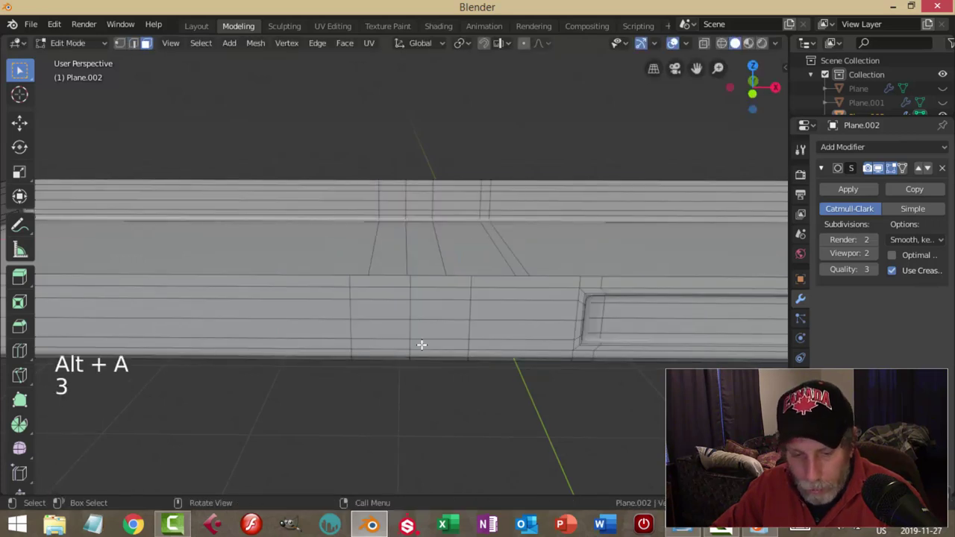
# Step: Inset the four faces around the loop crossing left of the slot by about 0.007 m and narrow the result along X
pyautogui.press('c')
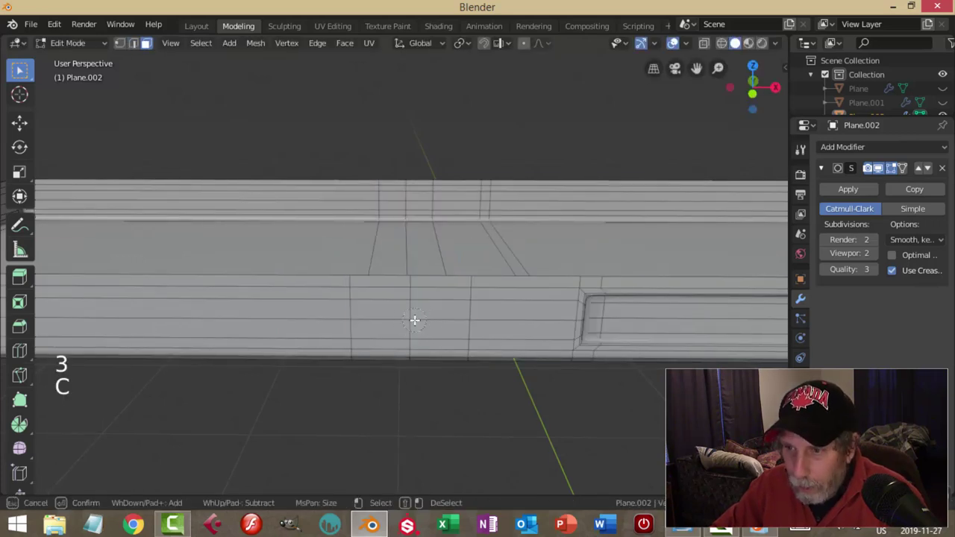
pyautogui.click(415, 321)
pyautogui.rightClick(482, 345)
pyautogui.press('i')
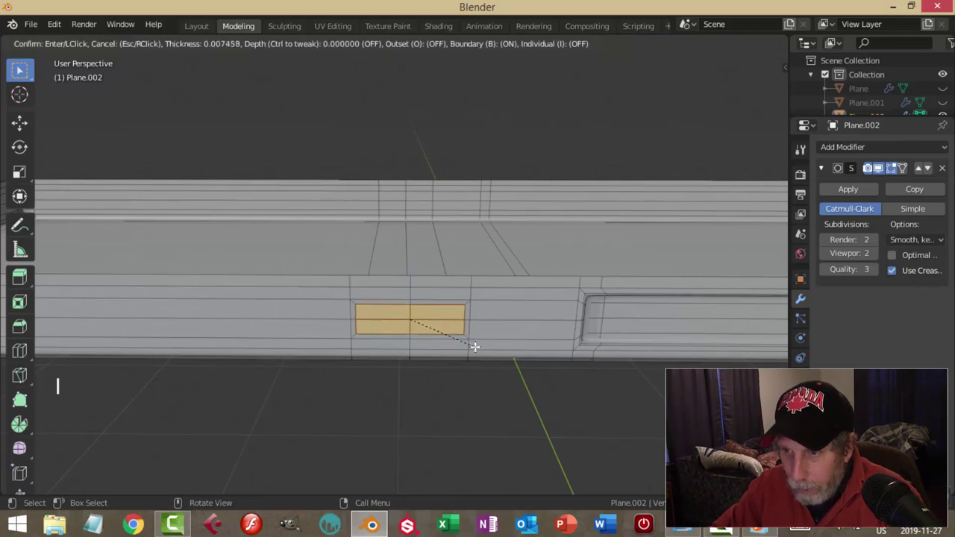
pyautogui.click(477, 345)
pyautogui.press('s')
pyautogui.press('x')
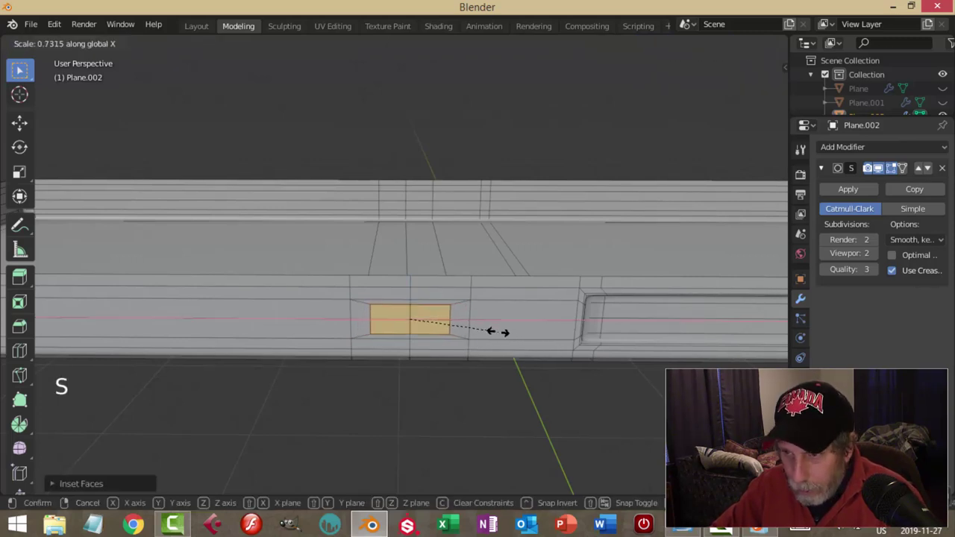
pyautogui.click(482, 334)
# Step: Inset the small rectangle slightly once more and turn its inner faces into a circle with LoopTools
pyautogui.scroll(2, 482, 335)
pyautogui.keyDown('shift'); pyautogui.moveTo(458, 267); pyautogui.dragTo(429, 251, button='middle'); pyautogui.keyUp('shift')
pyautogui.scroll(-2, 430, 252)
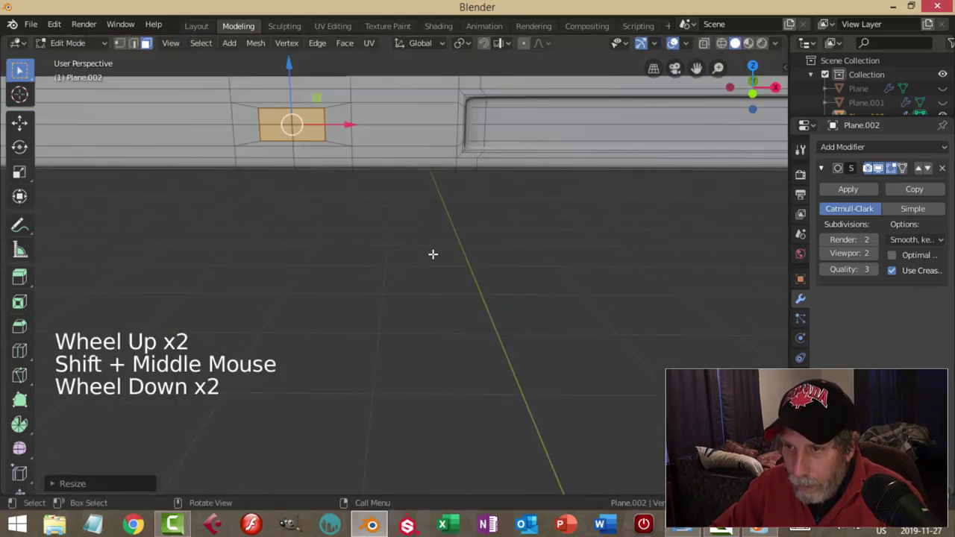
pyautogui.press('KP_Decimal')
pyautogui.scroll(-6, 443, 258)
pyautogui.moveTo(448, 258); pyautogui.dragTo(539, 216, button='middle')
pyautogui.hotkey('ctrl', 'z')
pyautogui.press('i')
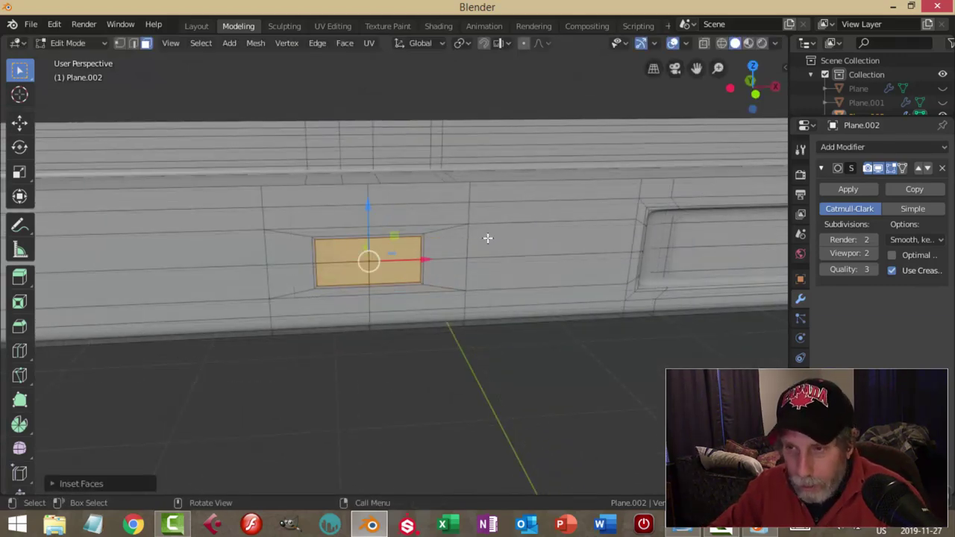
pyautogui.rightClick(342, 250)
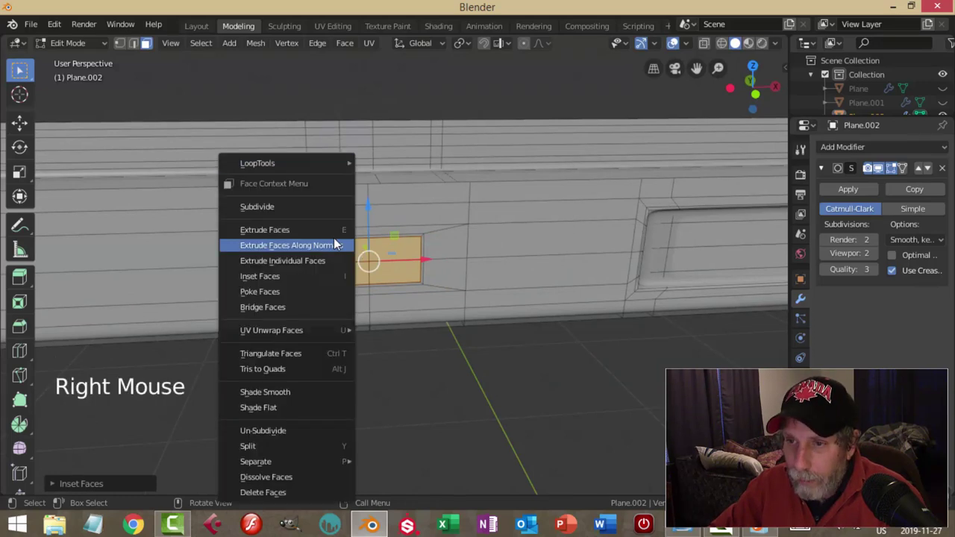
pyautogui.moveTo(319, 165)
pyautogui.click(386, 176)
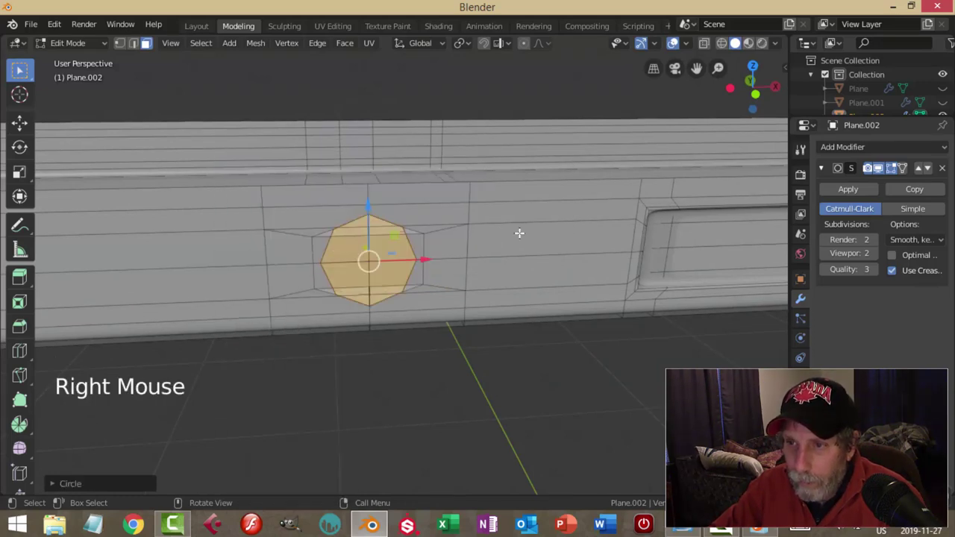
# Step: Scale the circular faces down to about half size and inset them by about 0.0017 m to form a thin ring
pyautogui.press('s')
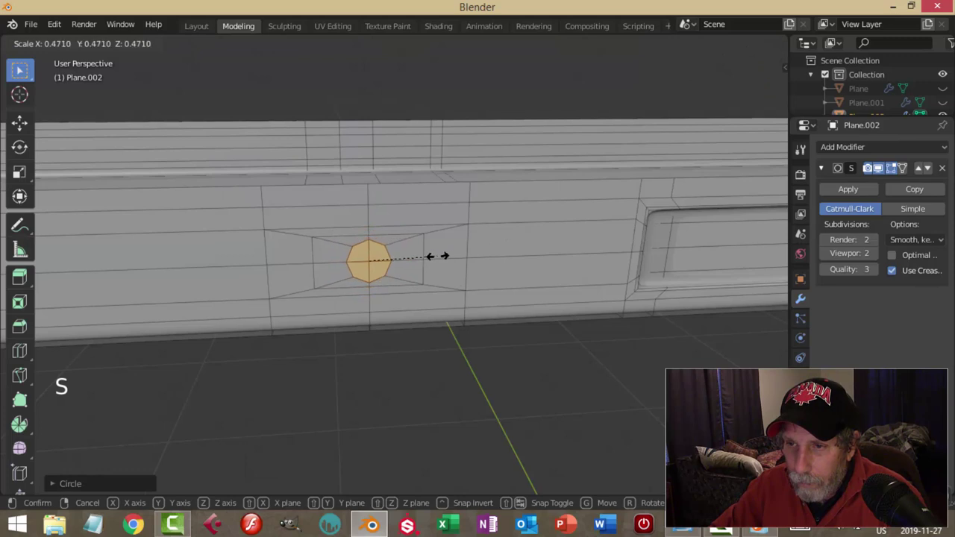
pyautogui.click(446, 256)
pyautogui.scroll(3, 454, 260)
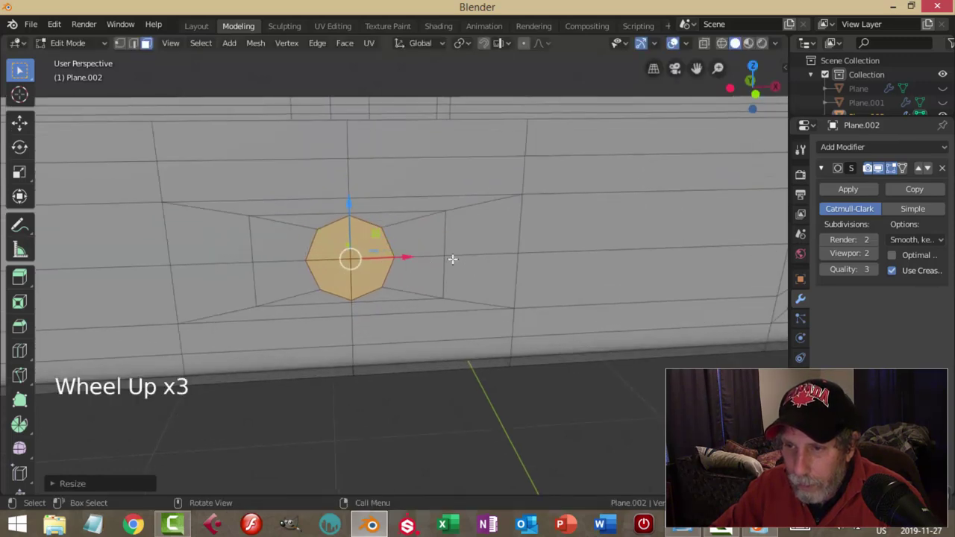
pyautogui.press('s')
pyautogui.moveTo(448, 256); pyautogui.dragTo(514, 254, button='middle')
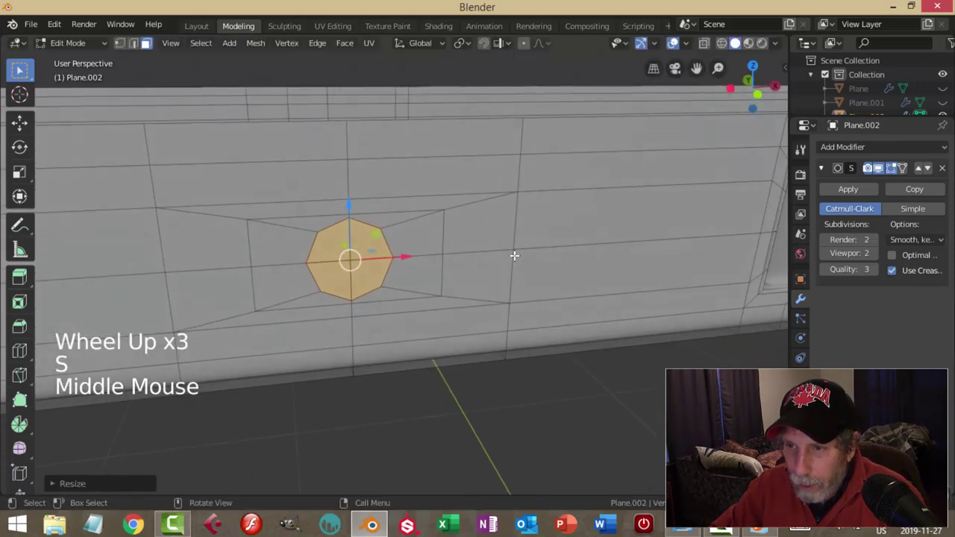
pyautogui.press('i')
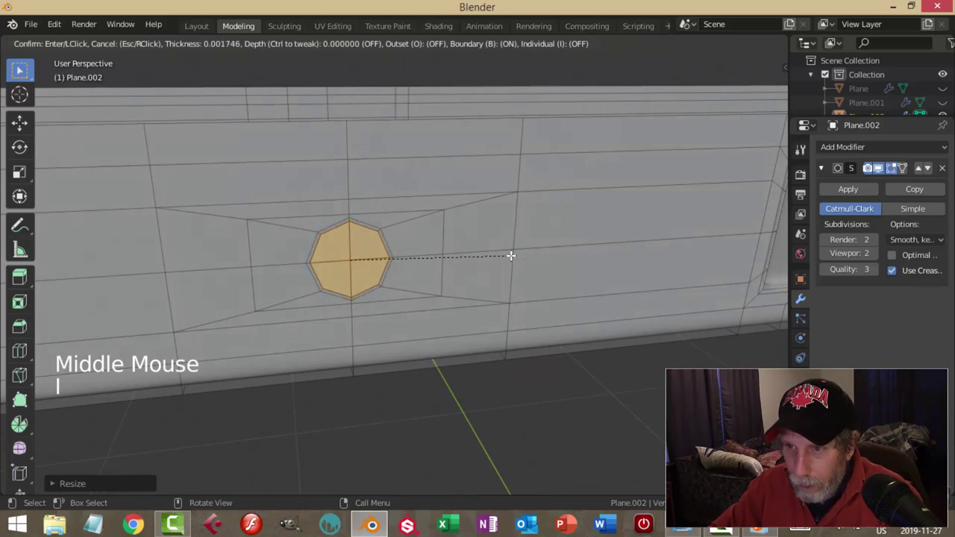
pyautogui.click(510, 256)
# Step: Select the outer edge loop of the circle's thin ring and apply an edge crease to it
pyautogui.scroll(3, 396, 250)
pyautogui.hotkey('alt', 'a')
pyautogui.press('2')
pyautogui.keyDown('alt'); pyautogui.keyDown('shift'); pyautogui.click(357, 196); pyautogui.keyUp('shift'); pyautogui.keyUp('alt')
pyautogui.moveTo(358, 190); pyautogui.dragTo(478, 237, button='middle')
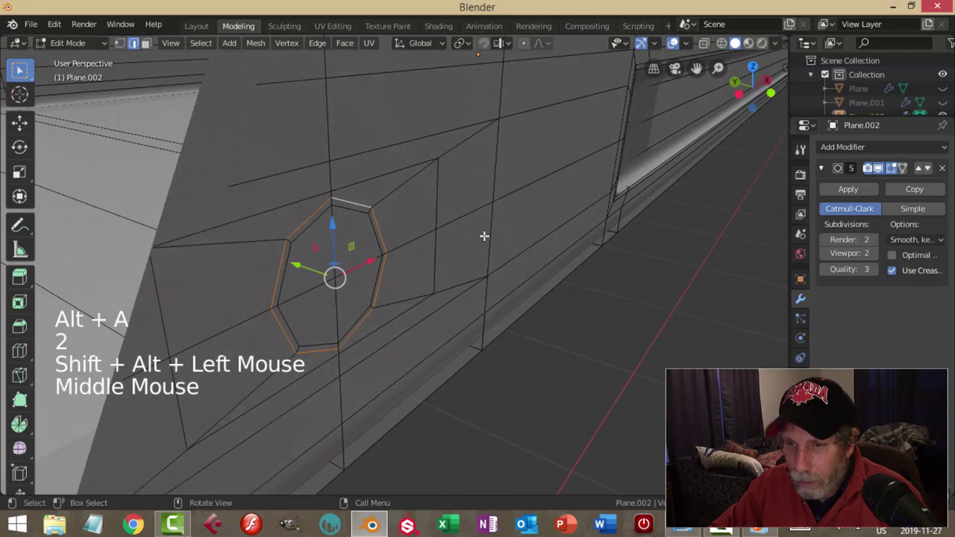
pyautogui.hotkey('shift', 'e')
pyautogui.click(622, 218)
# Step: Select the four faces inside the creased circle and extrude them about 0.0019 m into the board
pyautogui.hotkey('alt', 'a')
pyautogui.press('3')
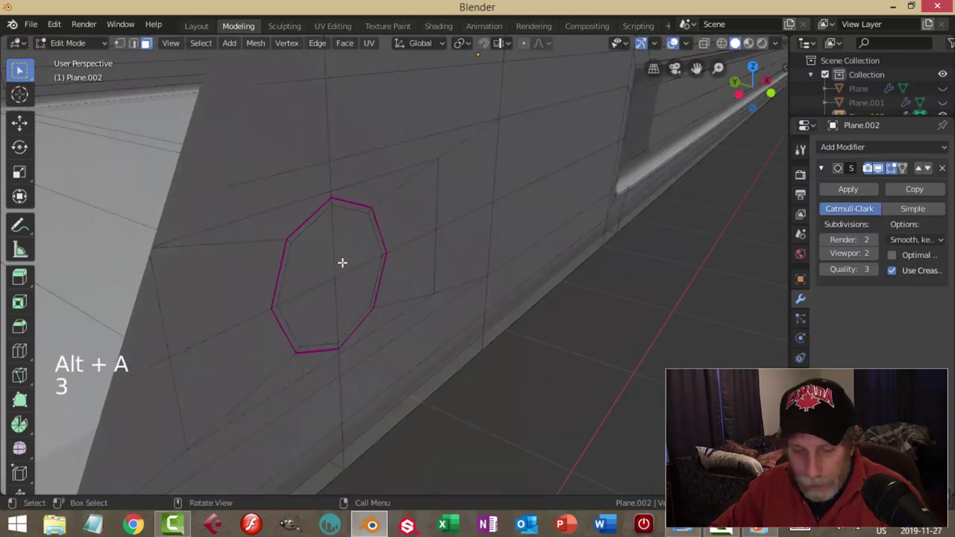
pyautogui.click(350, 239)
pyautogui.keyDown('shift'); pyautogui.click(320, 299); pyautogui.keyUp('shift')
pyautogui.keyDown('shift'); pyautogui.click(313, 314); pyautogui.keyUp('shift')
pyautogui.keyDown('shift'); pyautogui.click(365, 291); pyautogui.keyUp('shift')
pyautogui.moveTo(365, 290); pyautogui.dragTo(478, 264, button='middle')
pyautogui.press('e')
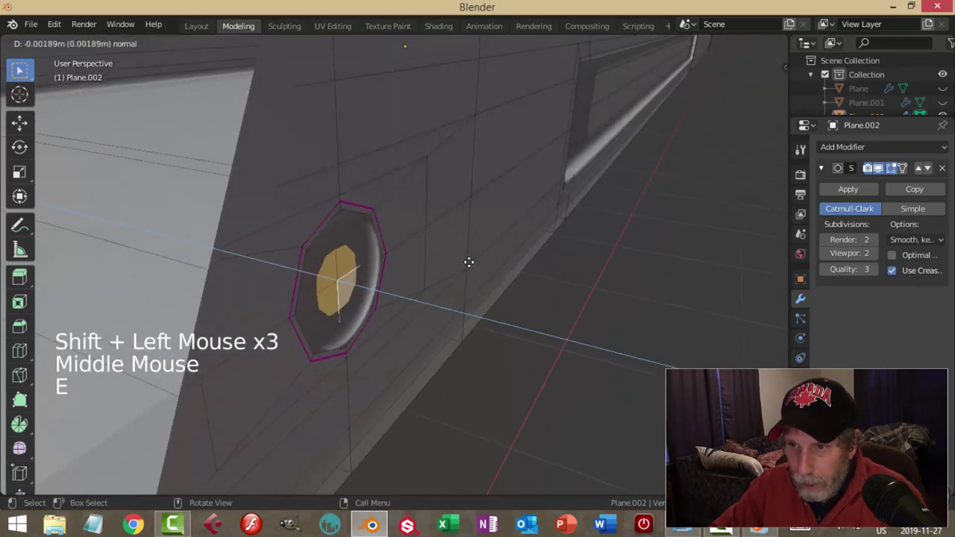
pyautogui.click(470, 262)
# Step: Add an edge loop around the side wall of the round recess
pyautogui.scroll(2, 400, 281)
pyautogui.moveTo(372, 259); pyautogui.dragTo(367, 262, button='middle')
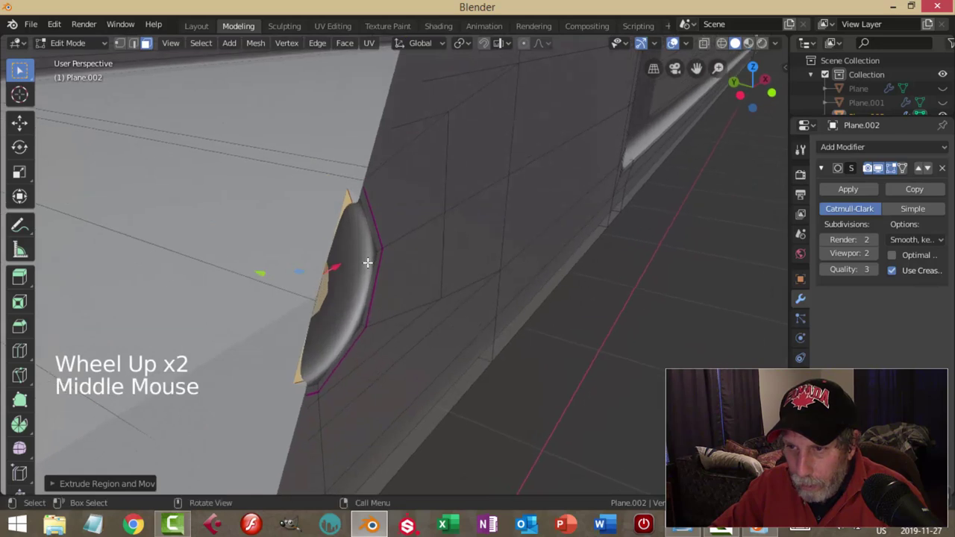
pyautogui.scroll(-2, 367, 259)
pyautogui.hotkey('ctrl', 'r')
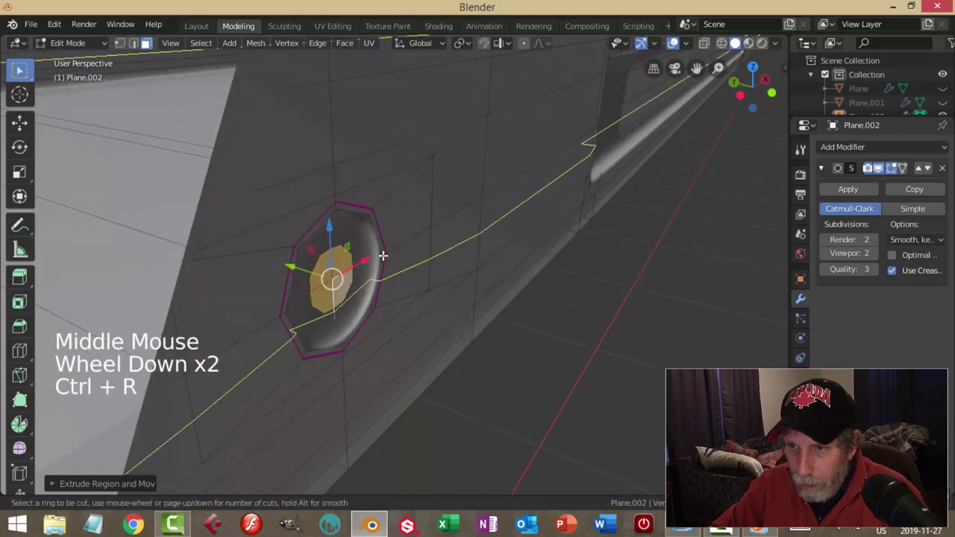
pyautogui.click(378, 253)
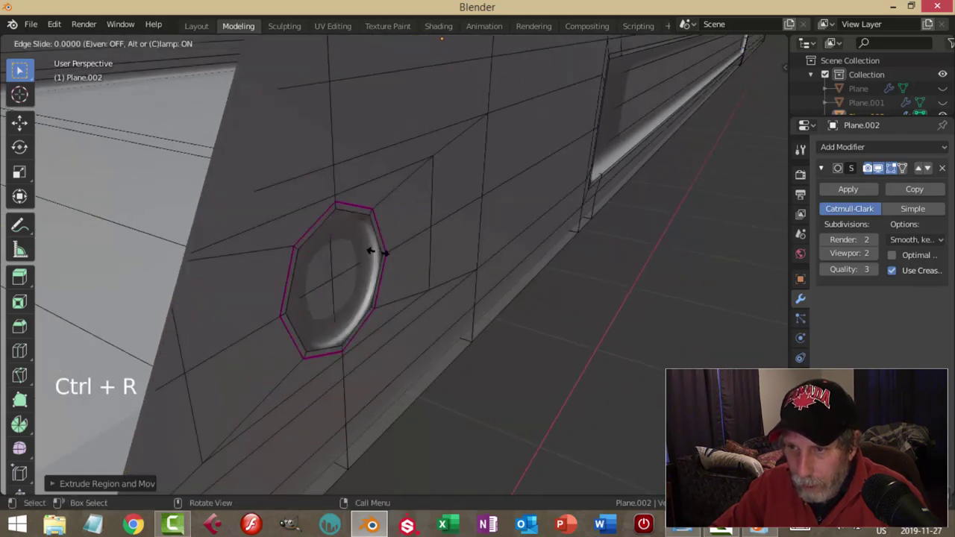
pyautogui.click(373, 252)
# Step: Leave Edit Mode and examine the shape of the round recess and the slot along the board's front
pyautogui.press('Tab')
pyautogui.scroll(-3, 485, 261)
pyautogui.moveTo(503, 266); pyautogui.dragTo(429, 269, button='middle')
pyautogui.hotkey('alt', 'a')
pyautogui.scroll(-6, 448, 261)
pyautogui.moveTo(429, 268); pyautogui.dragTo(471, 296, button='middle')
pyautogui.scroll(3, 448, 291)
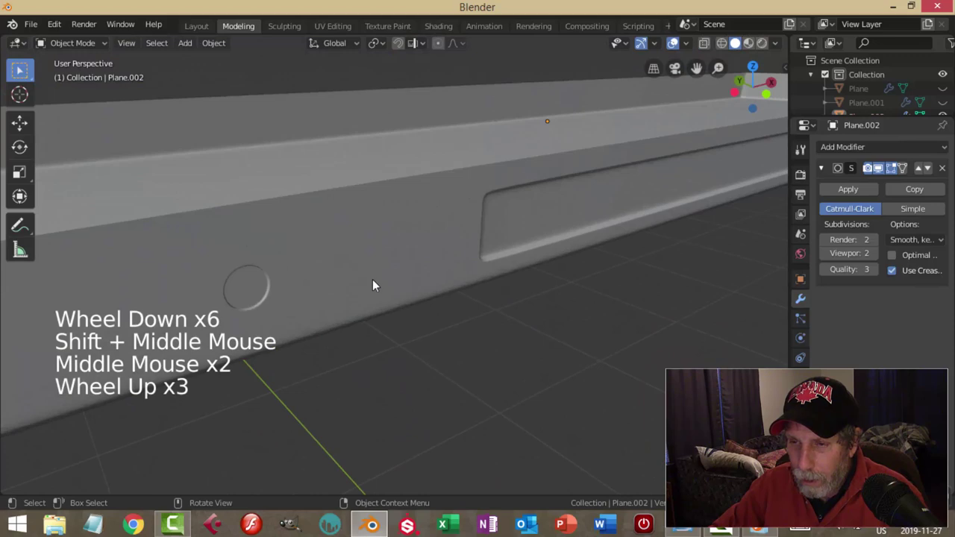
pyautogui.keyDown('shift'); pyautogui.moveTo(341, 279); pyautogui.dragTo(436, 266, button='middle'); pyautogui.keyUp('shift')
pyautogui.scroll(1, 549, 269)
pyautogui.scroll(-6, 552, 258)
pyautogui.scroll(-3, 502, 269)
pyautogui.keyDown('shift'); pyautogui.moveTo(501, 269); pyautogui.dragTo(470, 267, button='middle'); pyautogui.keyUp('shift')
pyautogui.moveTo(471, 267); pyautogui.dragTo(514, 249, button='middle')
pyautogui.scroll(2, 386, 267)
pyautogui.scroll(3, 449, 260)
pyautogui.scroll(2, 449, 260)
pyautogui.moveTo(449, 260)
pyautogui.keyDown('shift'); pyautogui.mouseDown(button='middle')
pyautogui.moveTo(433, 266)
pyautogui.moveTo(452, 252)
pyautogui.mouseUp(button='middle'); pyautogui.keyUp('shift')
# Step: Select the floor faces of the board's round recess and move them deeper along Y
pyautogui.click(500, 234)
pyautogui.press('Tab')
pyautogui.scroll(3, 534, 226)
pyautogui.moveTo(534, 227); pyautogui.dragTo(516, 243, button='middle')
pyautogui.scroll(2, 442, 251)
pyautogui.press('3')
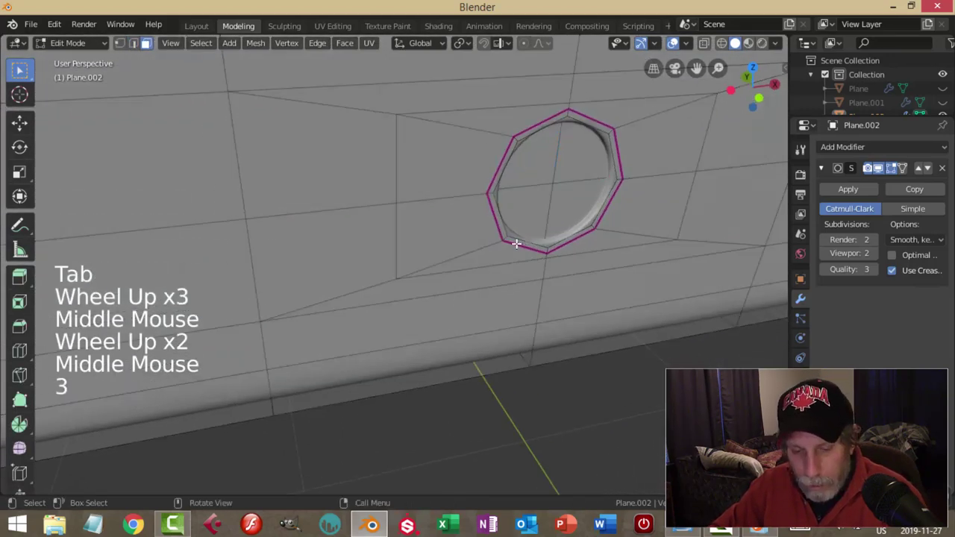
pyautogui.press('c')
pyautogui.click(552, 186)
pyautogui.rightClick(626, 197)
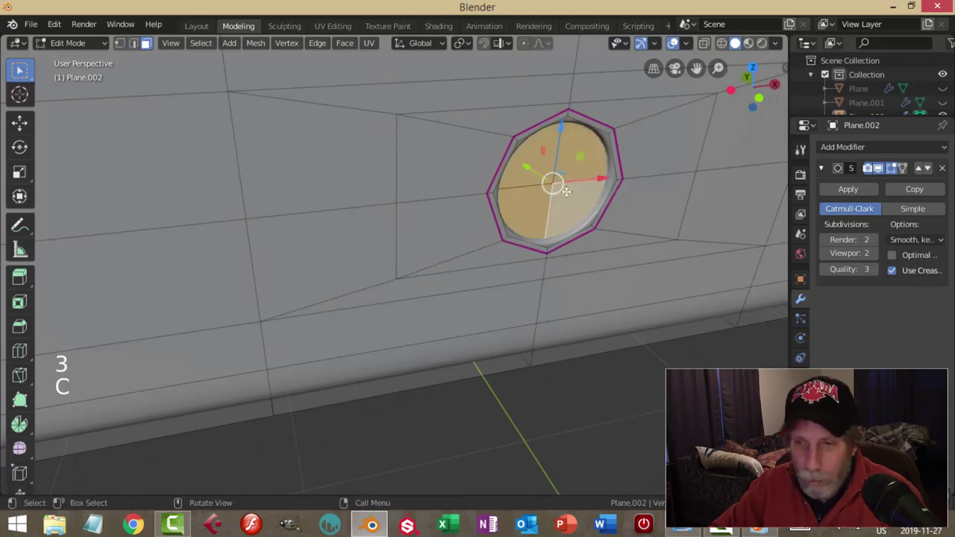
pyautogui.moveTo(525, 171); pyautogui.dragTo(521, 167)
# Step: Turn off the Subdivision modifier's viewport display and clear the selection to expose the recess's base mesh
pyautogui.click(880, 169)
pyautogui.moveTo(622, 225); pyautogui.dragTo(578, 228, button='middle')
pyautogui.hotkey('alt', 'a')
pyautogui.scroll(2, 625, 224)
pyautogui.scroll(-1, 612, 230)
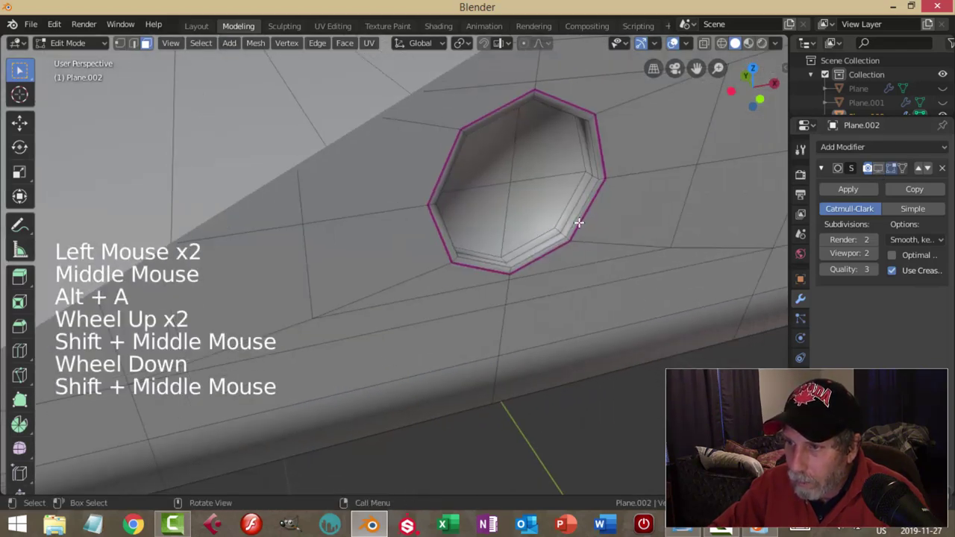
# Step: Select the edge ring around the recess floor and move it deeper into the board along Y
pyautogui.press('2')
pyautogui.keyDown('alt'); pyautogui.keyDown('shift'); pyautogui.click(569, 202); pyautogui.keyUp('shift'); pyautogui.keyUp('alt')
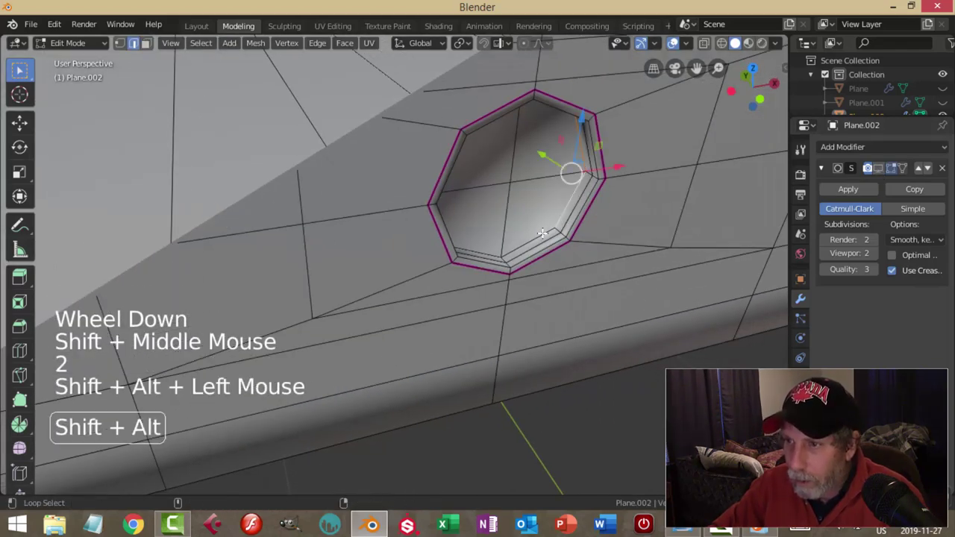
pyautogui.keyDown('alt'); pyautogui.keyDown('shift'); pyautogui.click(567, 239); pyautogui.keyUp('shift'); pyautogui.keyUp('alt')
pyautogui.moveTo(568, 241); pyautogui.dragTo(467, 225, button='middle')
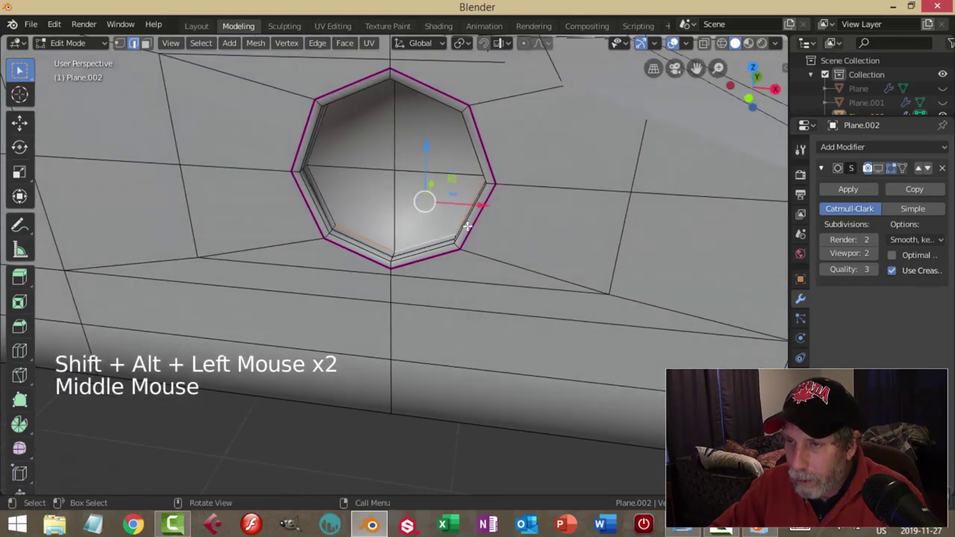
pyautogui.keyDown('alt'); pyautogui.keyDown('shift'); pyautogui.click(330, 179); pyautogui.keyUp('shift'); pyautogui.keyUp('alt')
pyautogui.moveTo(366, 162); pyautogui.dragTo(429, 224, button='middle')
pyautogui.scroll(-3, 439, 212)
pyautogui.moveTo(429, 224); pyautogui.dragTo(388, 185, button='middle')
pyautogui.scroll(3, 426, 184)
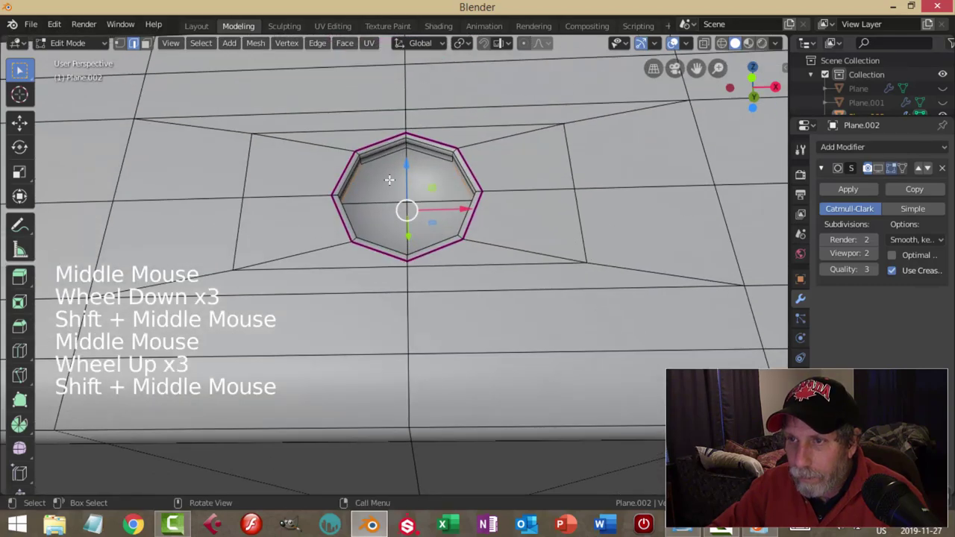
pyautogui.keyDown('alt'); pyautogui.keyDown('shift'); pyautogui.click(429, 250); pyautogui.keyUp('shift'); pyautogui.keyUp('alt')
pyautogui.moveTo(429, 250); pyautogui.dragTo(461, 282, button='middle')
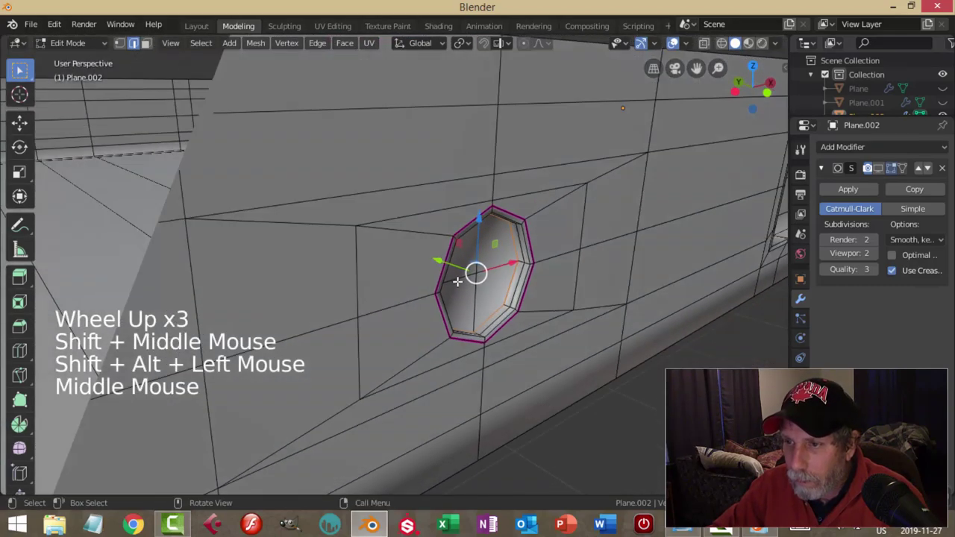
pyautogui.moveTo(440, 261); pyautogui.dragTo(535, 266)
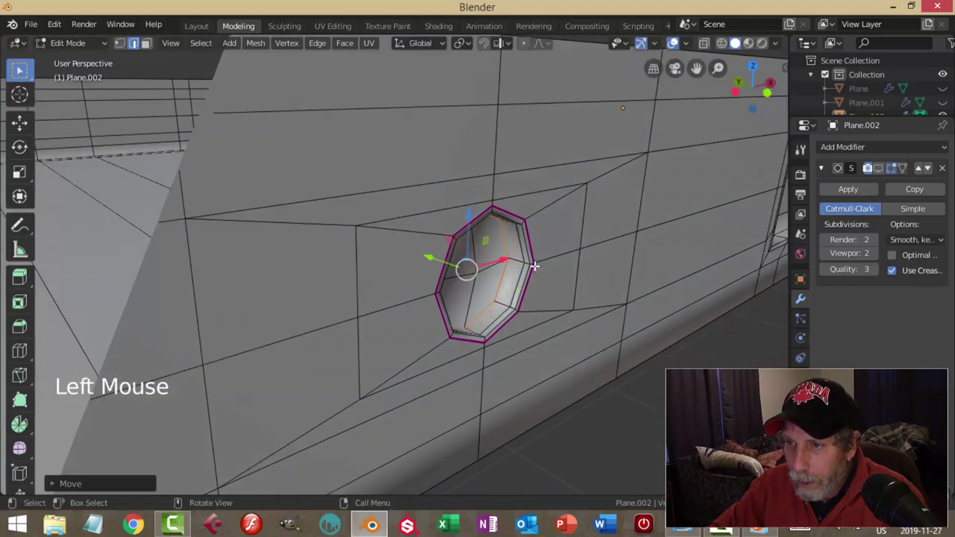
# Step: Add another edge loop around the inner wall of the deepened round recess and slide it into place
pyautogui.hotkey('ctrl', 'r')
pyautogui.click(508, 258)
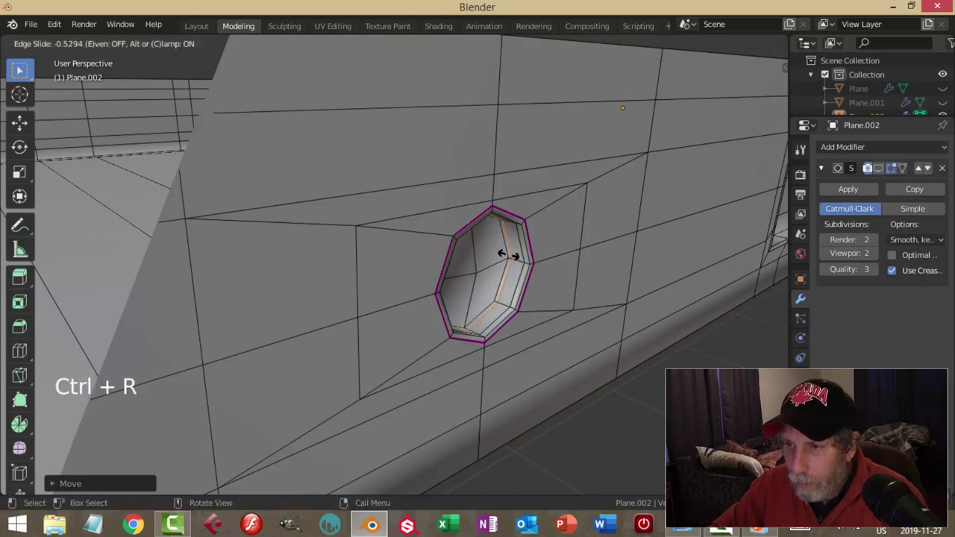
pyautogui.click(514, 257)
# Step: Return to Object Mode, turn the Subdivision modifier's viewport display back on, and inspect the smoothed recess
pyautogui.press('Tab')
pyautogui.scroll(-3, 529, 274)
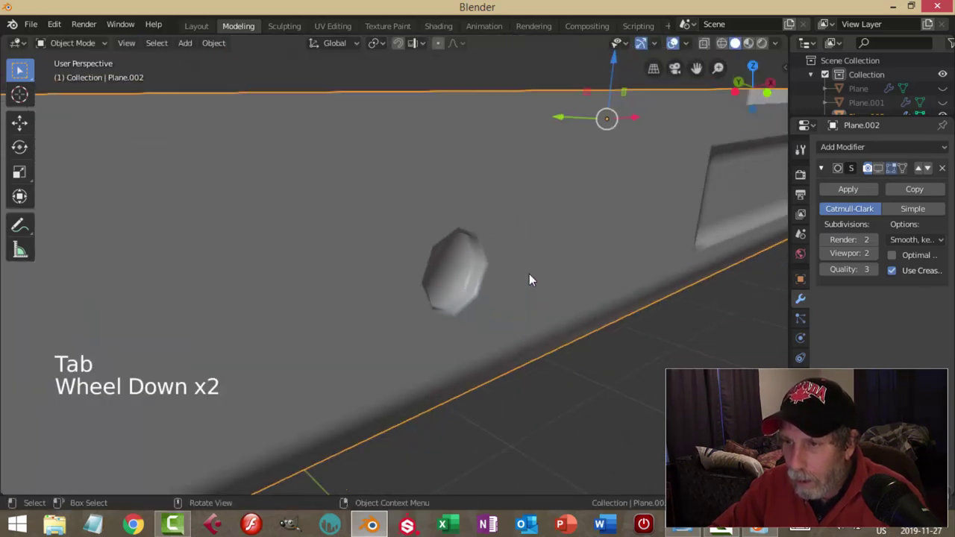
pyautogui.click(879, 168)
pyautogui.scroll(-2, 542, 295)
pyautogui.hotkey('alt', 'a')
pyautogui.moveTo(543, 295); pyautogui.dragTo(462, 311, button='middle')
pyautogui.scroll(-1, 480, 287)
pyautogui.scroll(-2, 480, 287)
pyautogui.scroll(-3, 405, 308)
pyautogui.keyDown('shift'); pyautogui.moveTo(405, 308); pyautogui.dragTo(298, 312, button='middle'); pyautogui.keyUp('shift')
# Step: Add a crosswise edge loop at the middle of the board, through the center of the slot
pyautogui.click(460, 269)
pyautogui.scroll(-3, 582, 320)
pyautogui.keyDown('shift'); pyautogui.moveTo(582, 320); pyautogui.dragTo(441, 273, button='middle'); pyautogui.keyUp('shift')
pyautogui.press('Tab')
pyautogui.hotkey('ctrl', 'r')
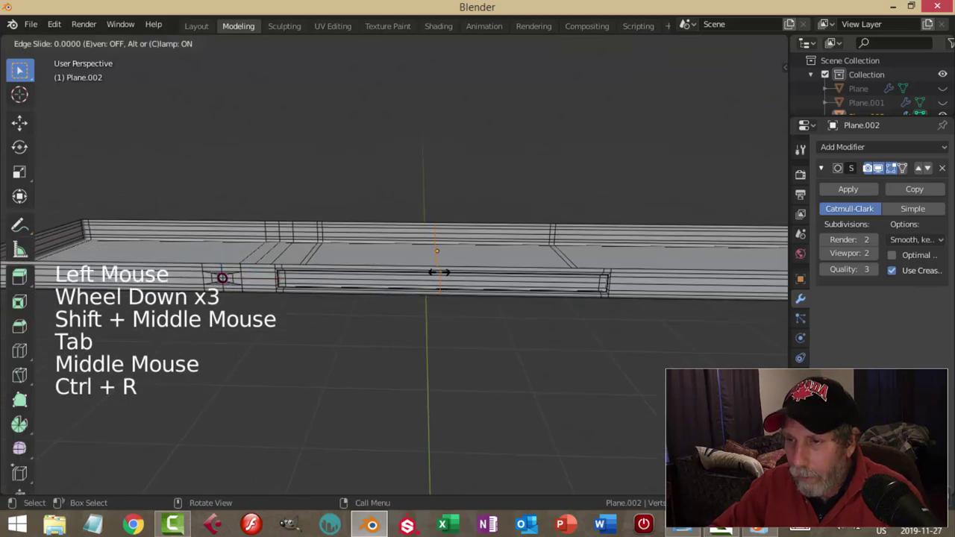
pyautogui.hotkey('alt', 'a')
# Step: In top wireframe view, delete all vertices of the board half on the positive X side of the center loop
pyautogui.press('KP_7')
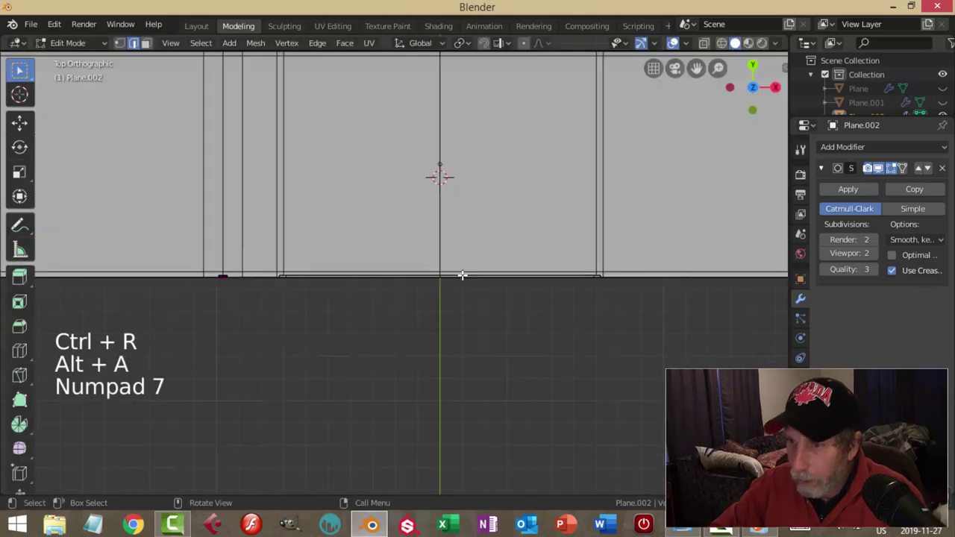
pyautogui.scroll(-6, 498, 303)
pyautogui.press('z')
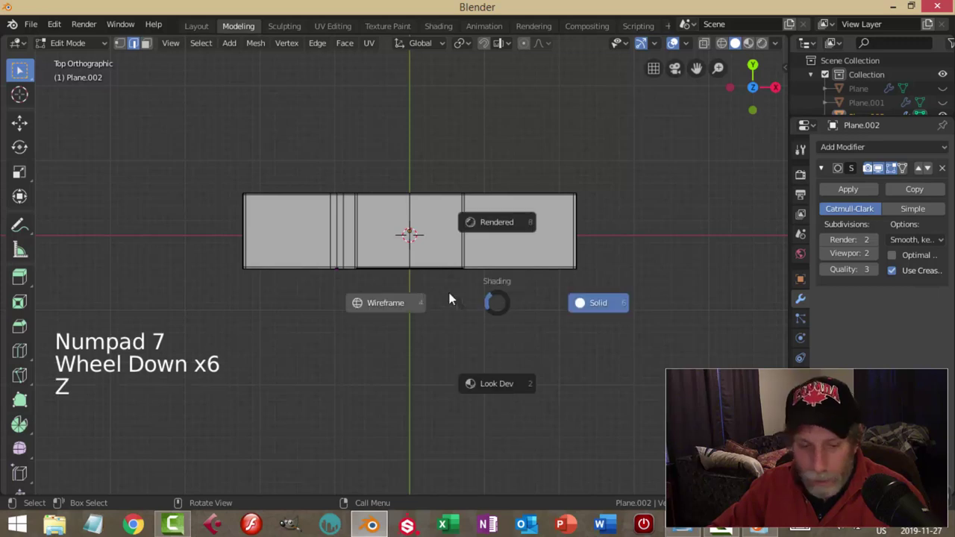
pyautogui.click(394, 305)
pyautogui.press('1')
pyautogui.press('b')
pyautogui.moveTo(546, 174); pyautogui.dragTo(640, 330)
pyautogui.press('b')
pyautogui.moveTo(440, 166); pyautogui.dragTo(539, 322)
pyautogui.press('x')
pyautogui.click(532, 292)
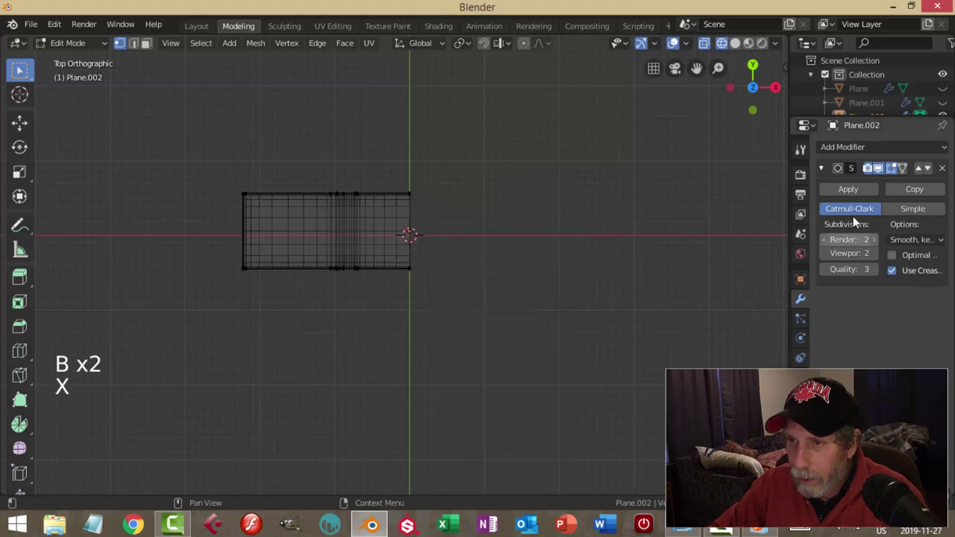
# Step: Add an X-axis Mirror modifier with Clipping to the board, place it above the Subdivision modifier, and leave Edit Mode
pyautogui.click(821, 169)
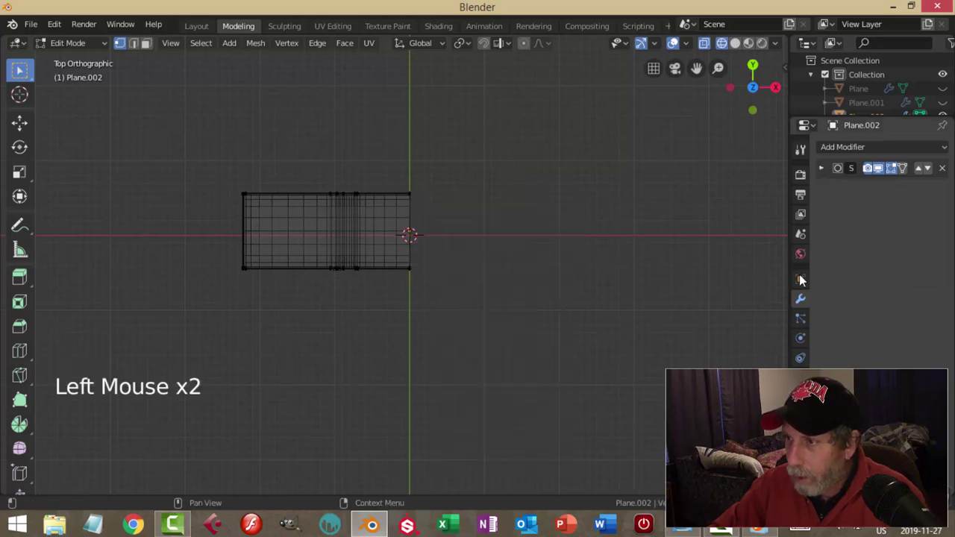
pyautogui.click(847, 147)
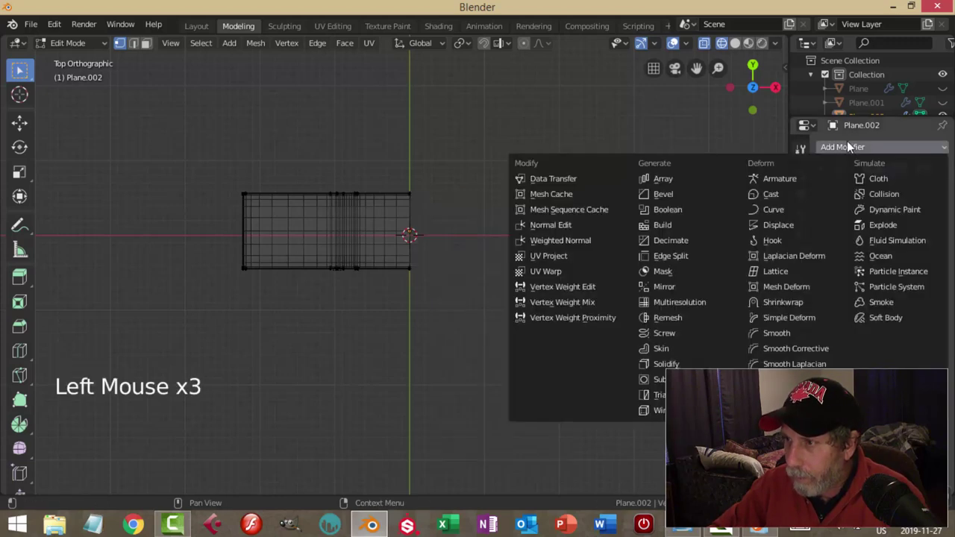
pyautogui.click(702, 290)
pyautogui.click(892, 352)
pyautogui.click(919, 192)
pyautogui.press('Tab')
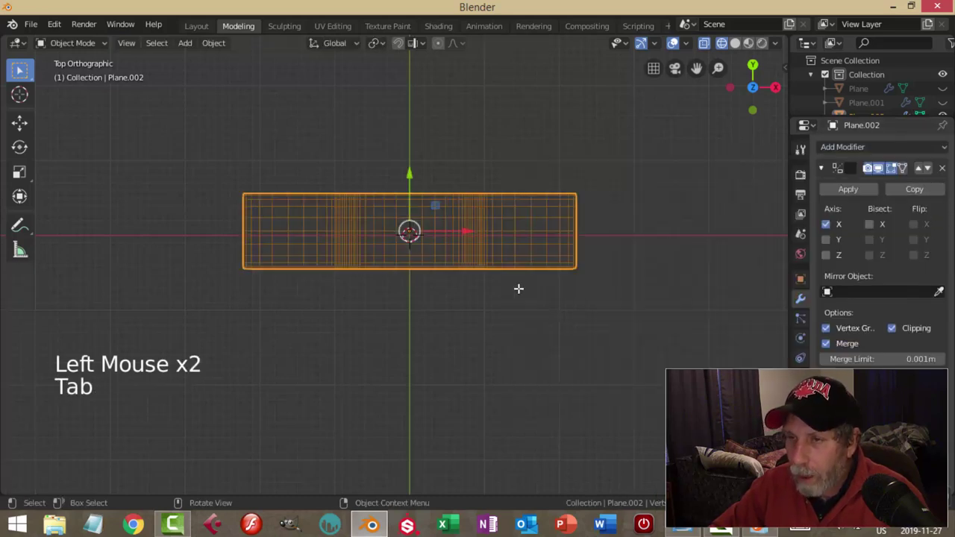
# Step: Apply the board's Mirror modifier, merge all its vertices by distance, and return to Object Mode
pyautogui.click(835, 191)
pyautogui.press('Tab')
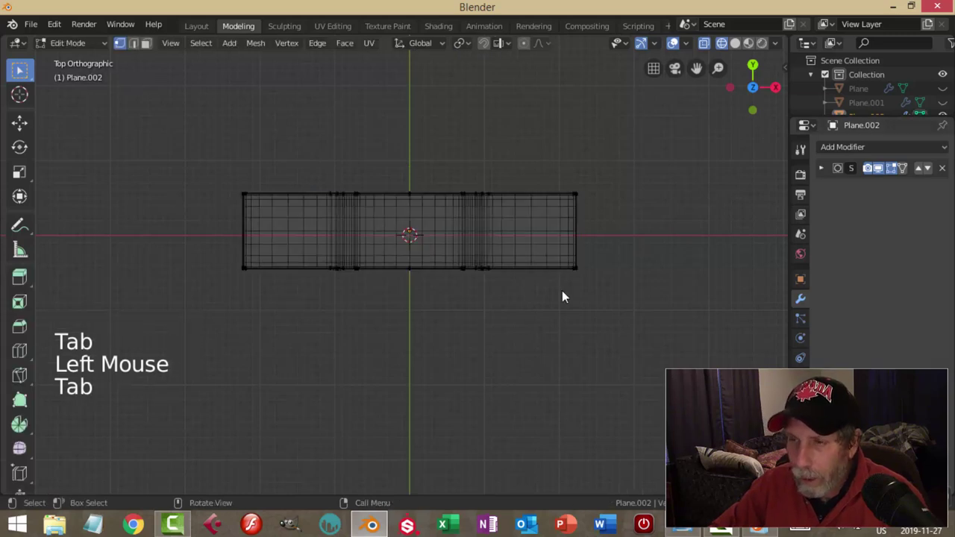
pyautogui.press('a')
pyautogui.hotkey('alt', 'm')
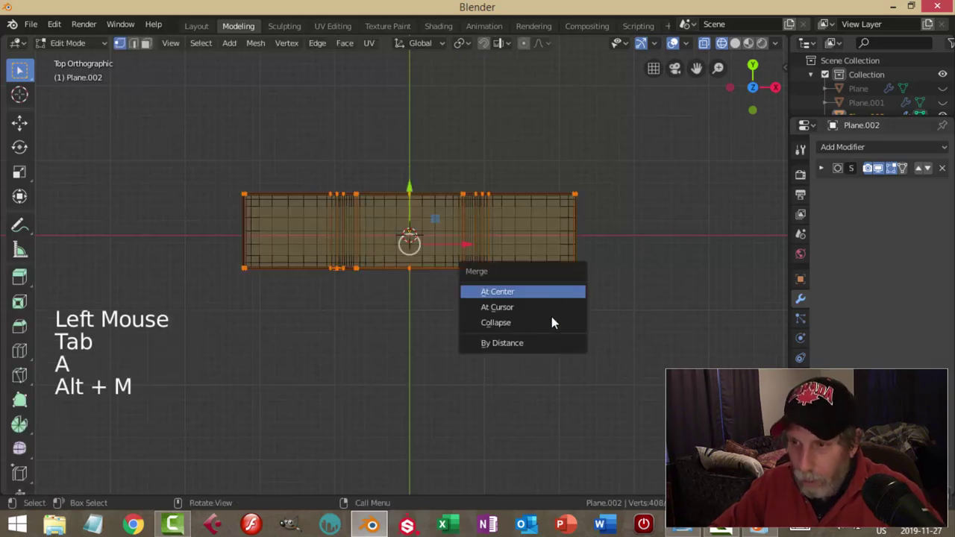
pyautogui.click(551, 343)
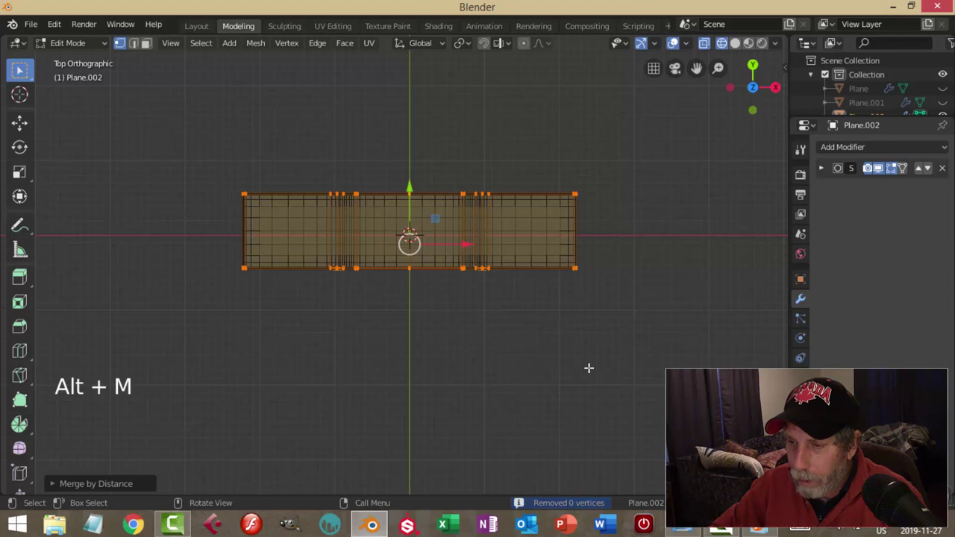
pyautogui.hotkey('alt', 'a')
pyautogui.press('Tab')
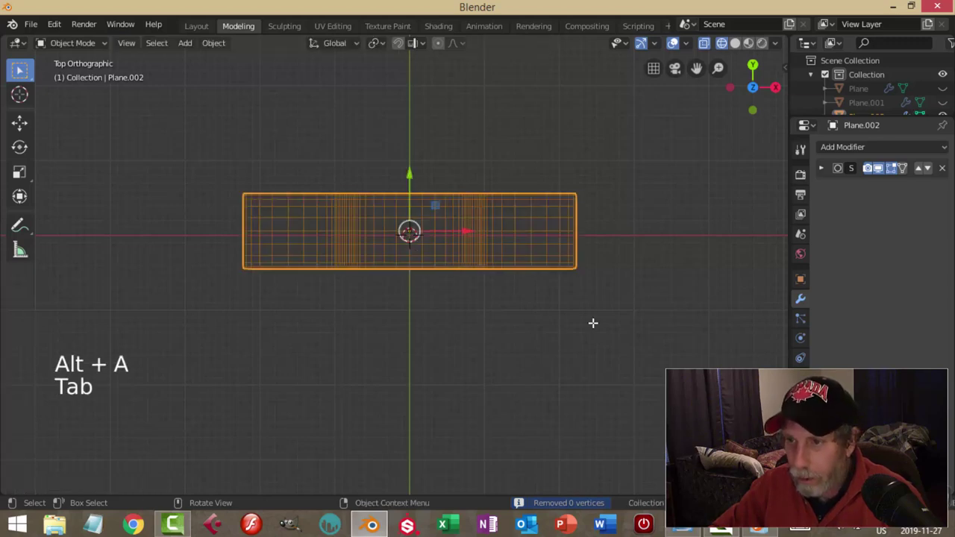
# Step: Switch the viewport to solid shading, frame the board's front slot, and turn on cavity shading
pyautogui.press('z')
pyautogui.click(673, 327)
pyautogui.moveTo(628, 369); pyautogui.dragTo(642, 260, button='middle')
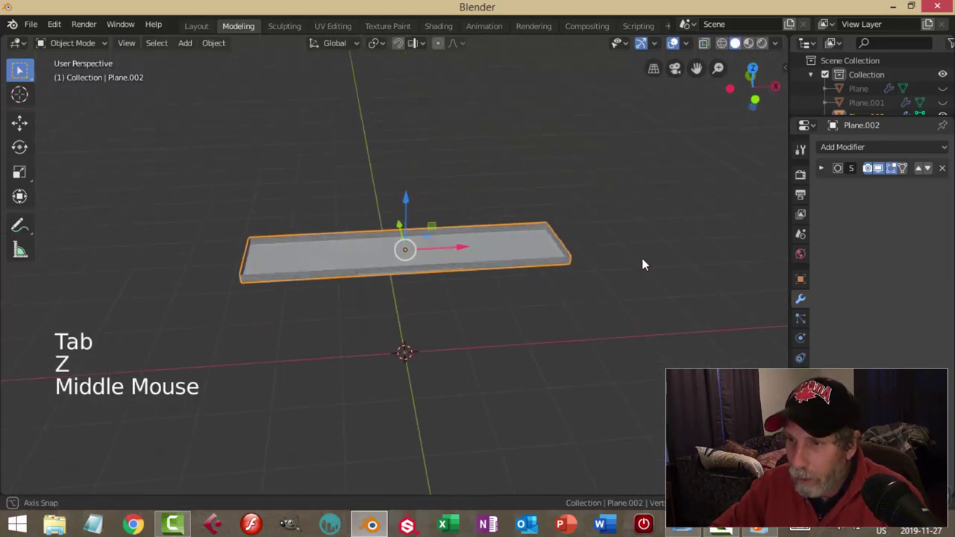
pyautogui.scroll(3, 555, 323)
pyautogui.moveTo(555, 322)
pyautogui.mouseDown(button='middle')
pyautogui.moveTo(542, 300)
pyautogui.moveTo(564, 324)
pyautogui.moveTo(499, 310)
pyautogui.mouseUp(button='middle')
pyautogui.scroll(2, 544, 306)
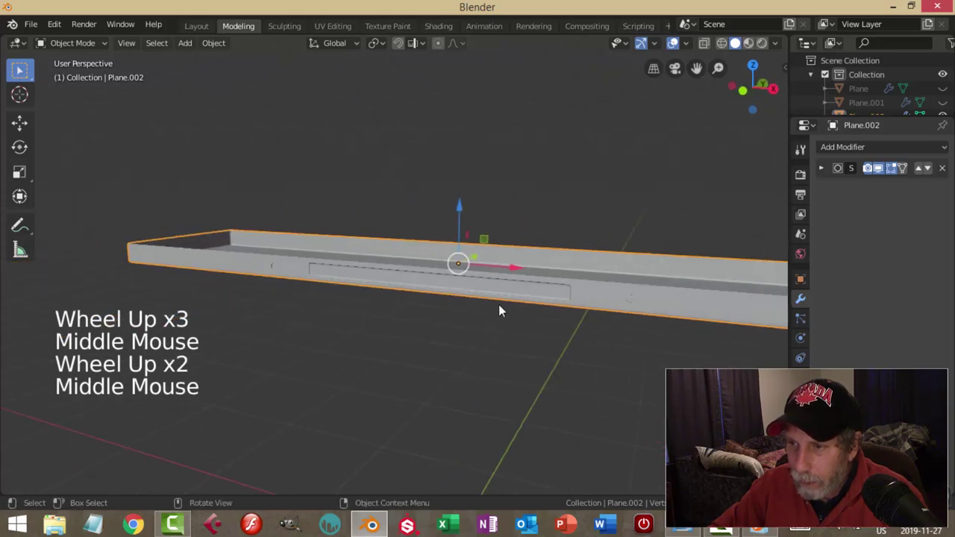
pyautogui.click(774, 42)
pyautogui.click(708, 359)
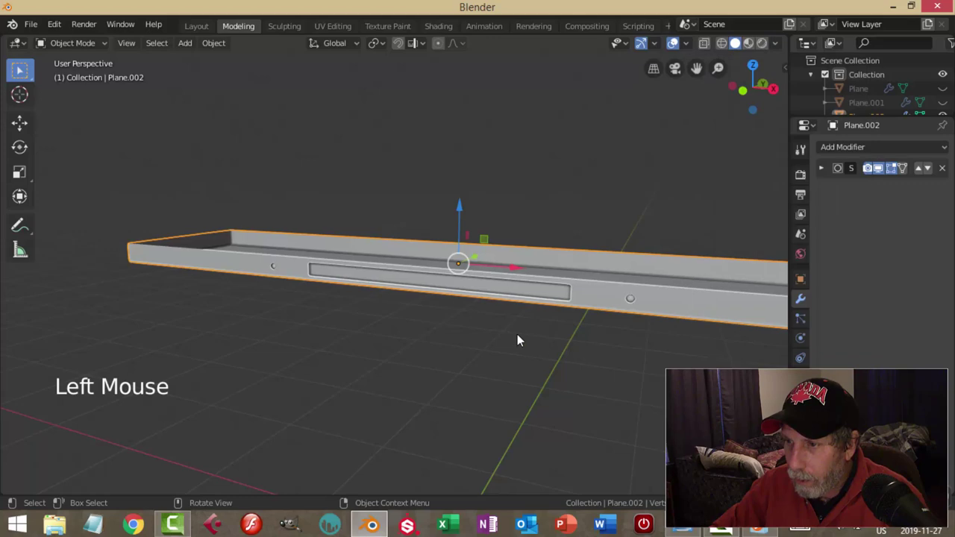
# Step: Unhide all the hidden bookcase parts and deselect everything
pyautogui.moveTo(571, 326)
pyautogui.mouseDown(button='middle')
pyautogui.moveTo(629, 330)
pyautogui.moveTo(556, 314)
pyautogui.mouseUp(button='middle')
pyautogui.scroll(3, 629, 330)
pyautogui.hotkey('alt', 'h')
pyautogui.hotkey('alt', 'a')
# Step: Examine the two-layer shelf's front slot and light recesses and how the shelf fits inside the complete bookcase
pyautogui.scroll(-4, 614, 322)
pyautogui.click(664, 291)
pyautogui.moveTo(664, 294); pyautogui.dragTo(515, 261, button='middle')
pyautogui.scroll(3, 583, 255)
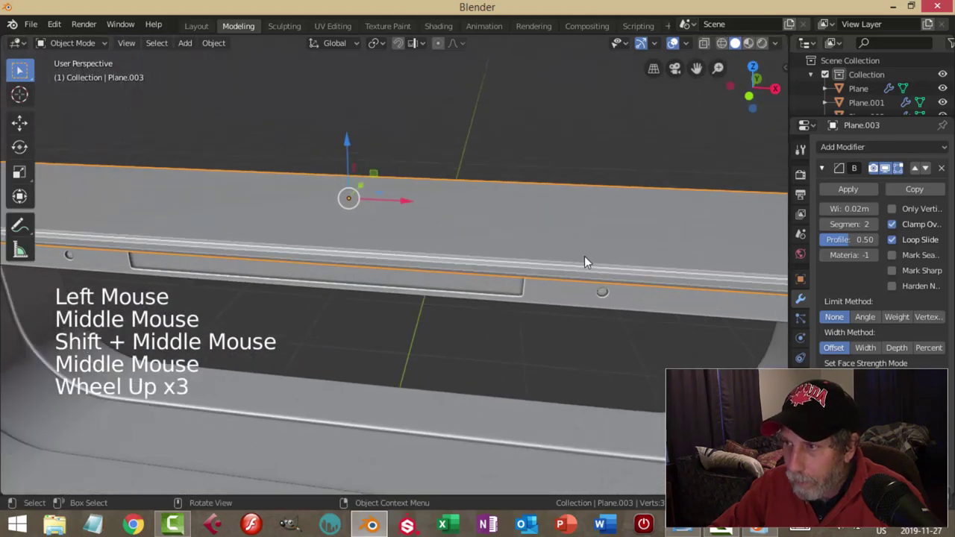
pyautogui.rightClick(549, 228)
pyautogui.moveTo(576, 295); pyautogui.dragTo(564, 267, button='middle')
pyautogui.scroll(-3, 558, 272)
pyautogui.moveTo(490, 284); pyautogui.dragTo(544, 343, button='middle')
pyautogui.scroll(3, 503, 307)
pyautogui.click(546, 254)
pyautogui.keyDown('shift'); pyautogui.click(543, 276); pyautogui.keyUp('shift')
pyautogui.scroll(-3, 540, 292)
pyautogui.hotkey('alt', 'a')
pyautogui.scroll(-3, 486, 289)
pyautogui.scroll(2, 597, 295)
pyautogui.scroll(1, 596, 289)
pyautogui.scroll(-3, 612, 283)
pyautogui.scroll(-1, 627, 363)
pyautogui.scroll(2, 571, 335)
pyautogui.moveTo(545, 344); pyautogui.dragTo(568, 328, button='middle')
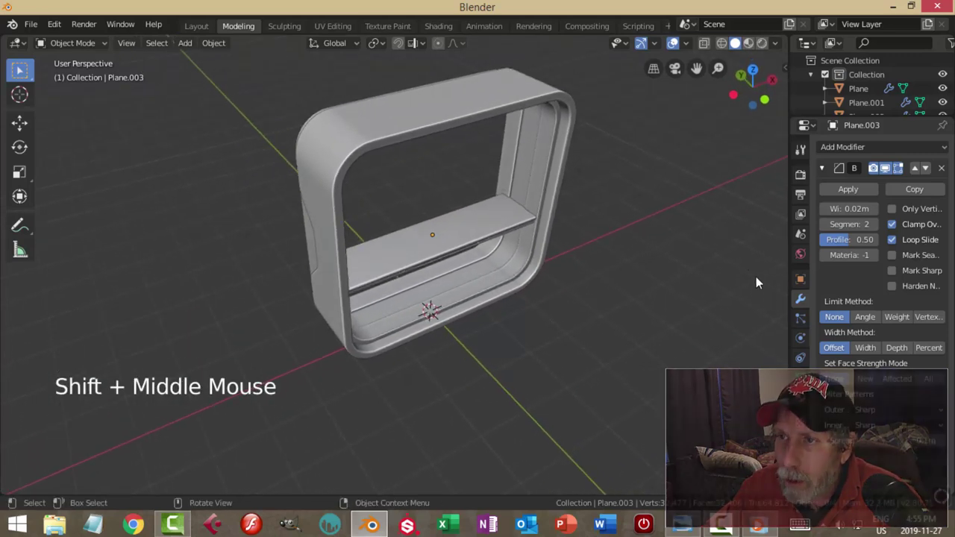
# Step: Give the outer frame a new material with a near-black base color
pyautogui.click(454, 122)
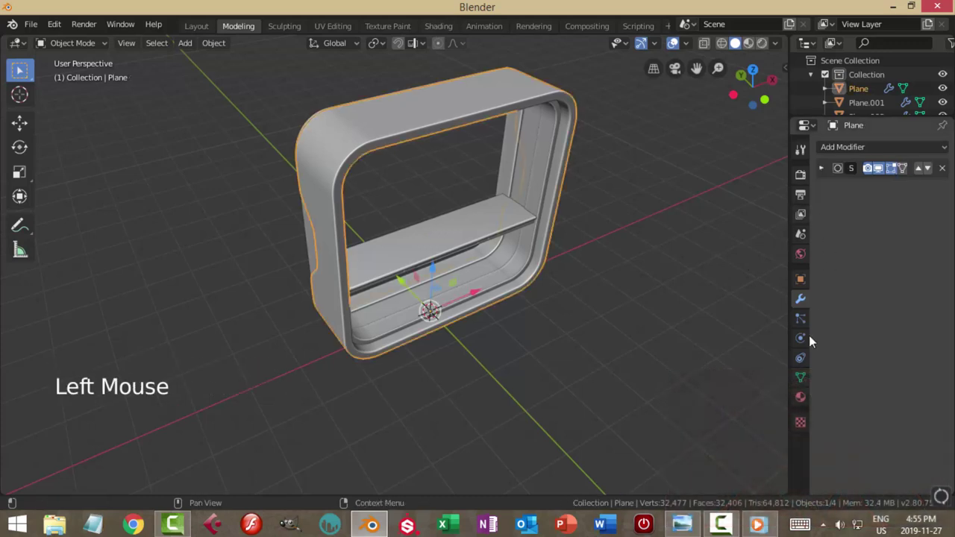
pyautogui.click(801, 398)
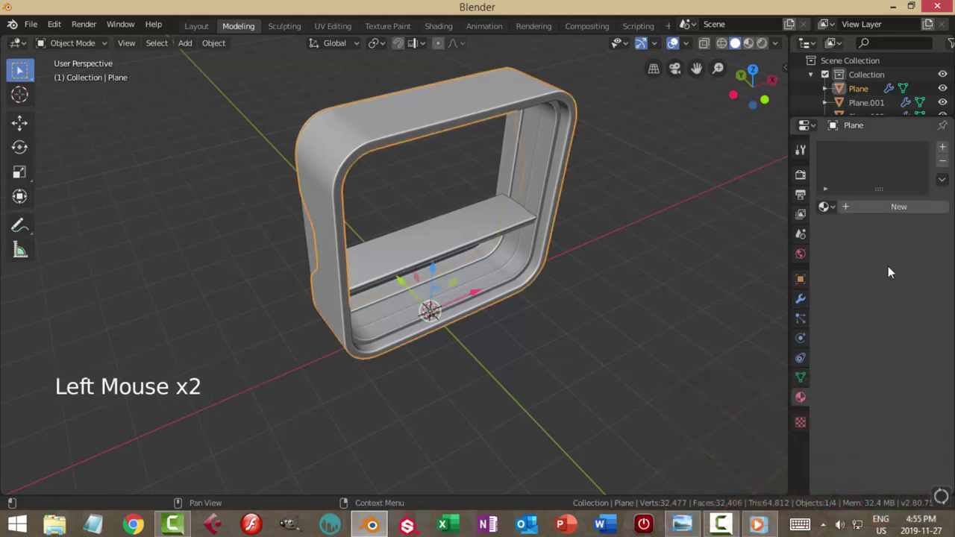
pyautogui.click(888, 206)
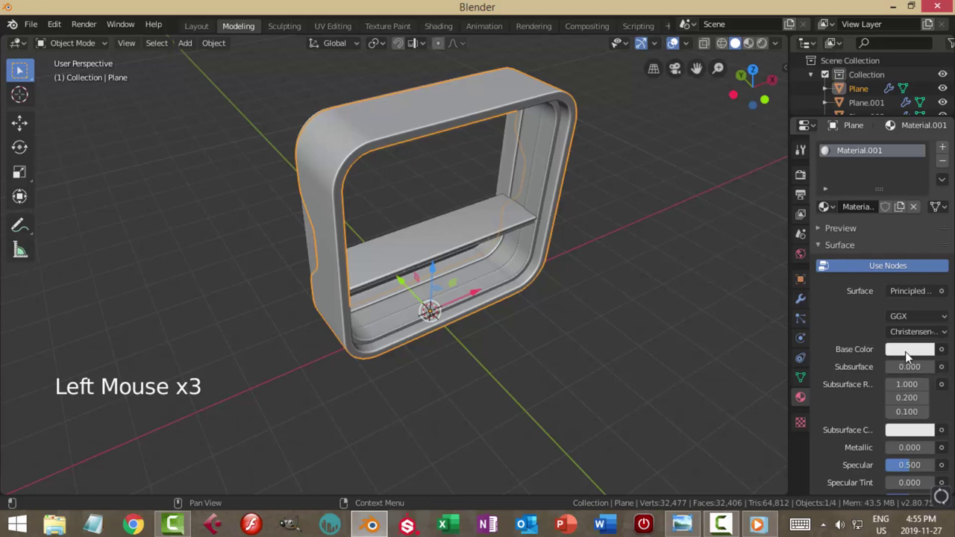
pyautogui.click(907, 351)
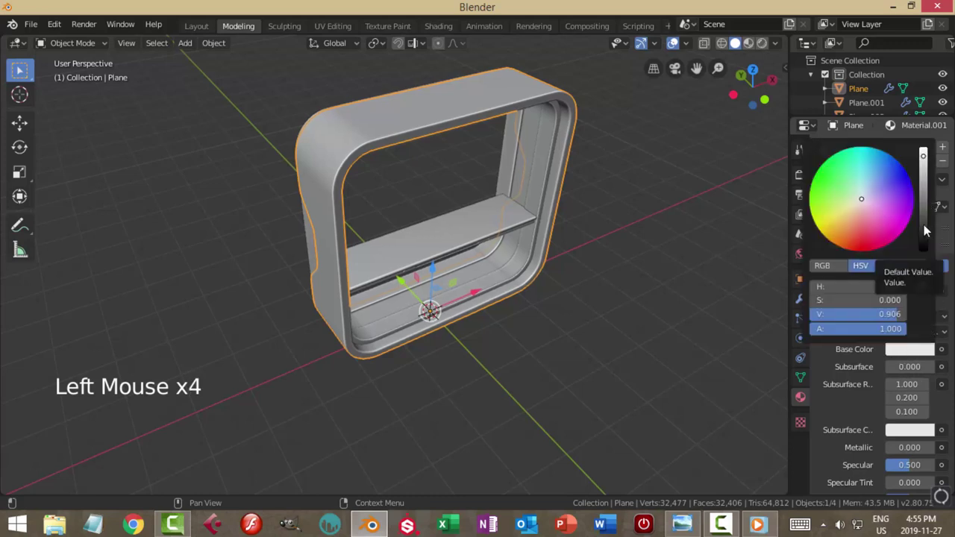
pyautogui.moveTo(923, 225); pyautogui.dragTo(923, 238)
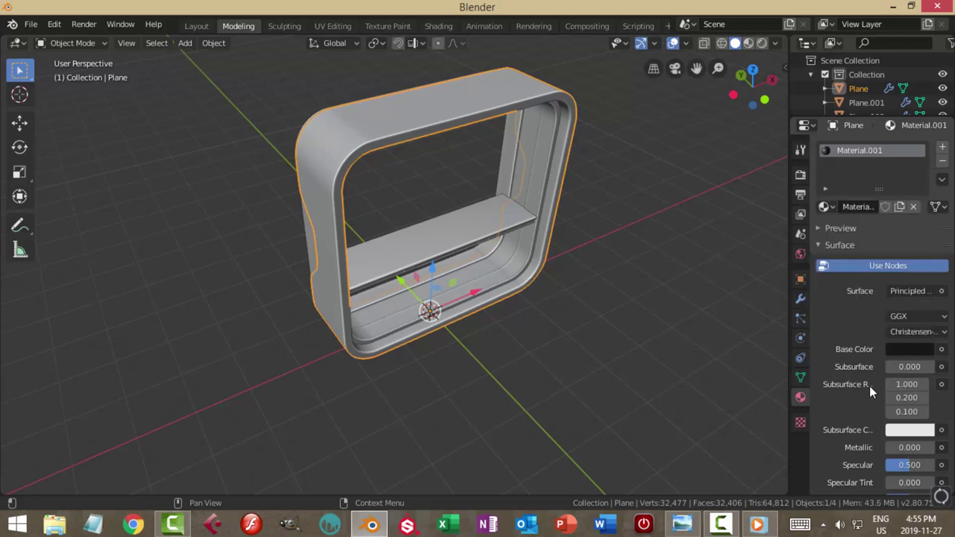
# Step: Set the near-black material's roughness to 0.35 and view the bookcase in material preview shading
pyautogui.scroll(-6, 863, 381)
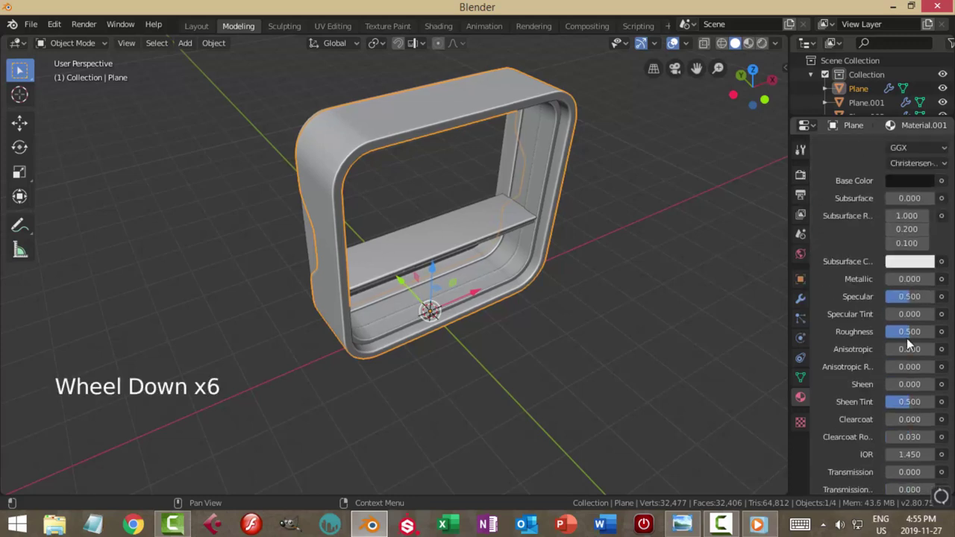
pyautogui.click(911, 331)
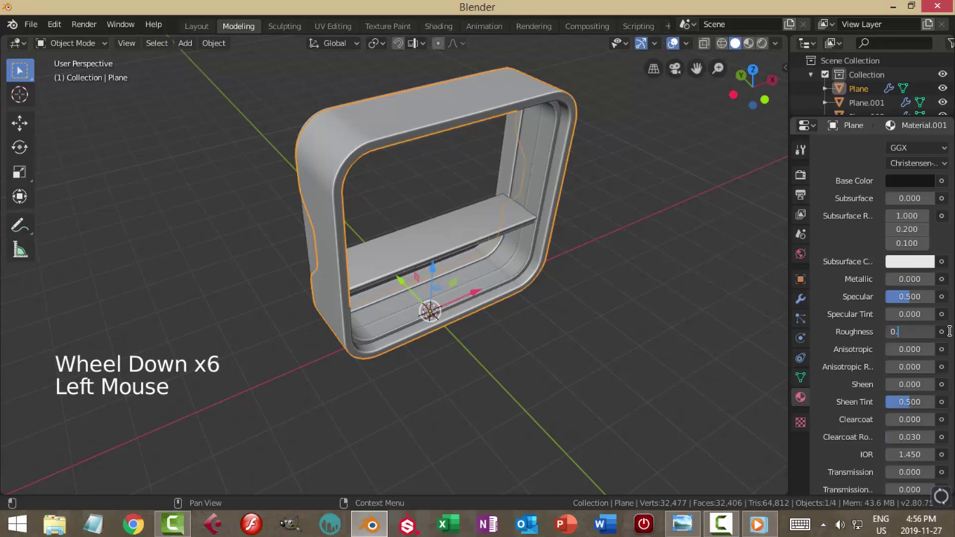
pyautogui.write('0.35')
pyautogui.press('Return')
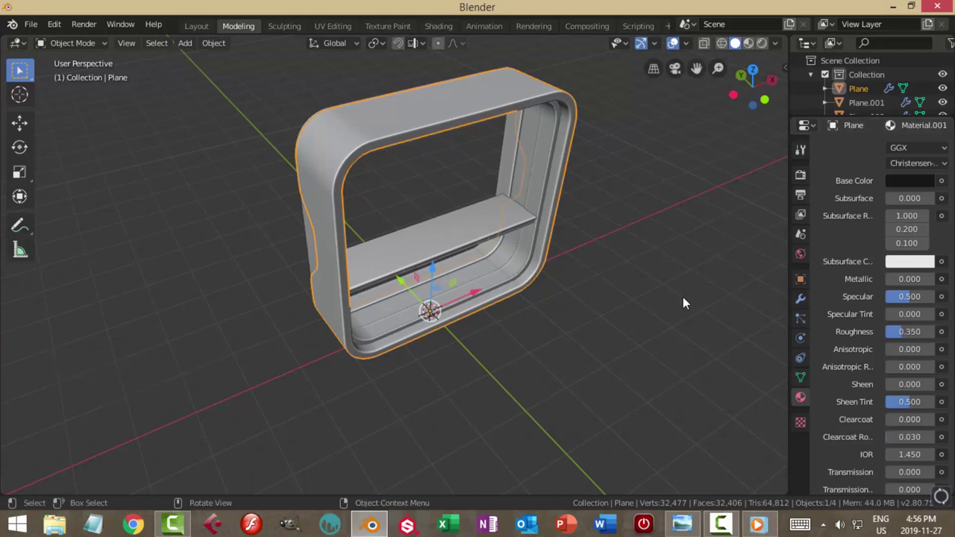
pyautogui.click(748, 42)
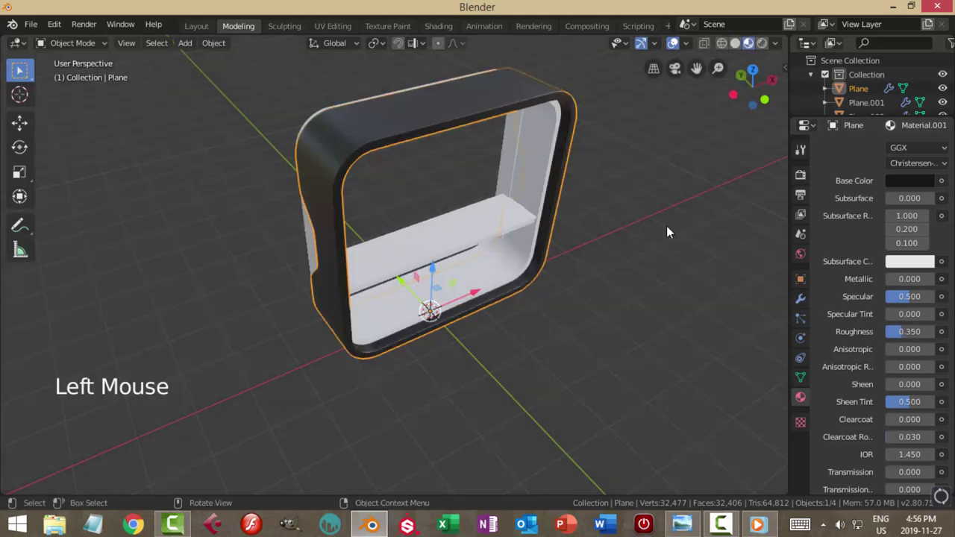
pyautogui.moveTo(468, 231); pyautogui.dragTo(515, 232, button='middle')
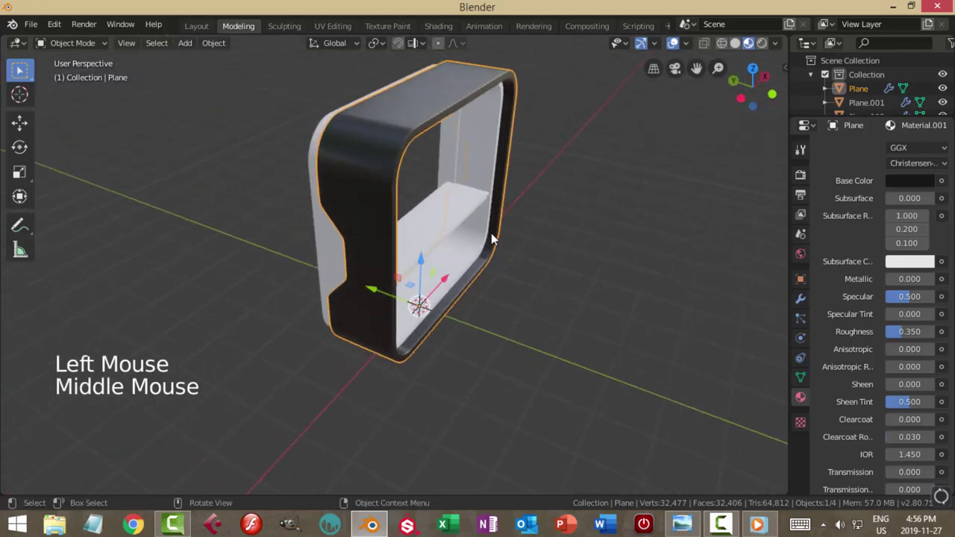
# Step: Assign the existing Material.001 to the inner frame behind the outer frame
pyautogui.click(325, 248)
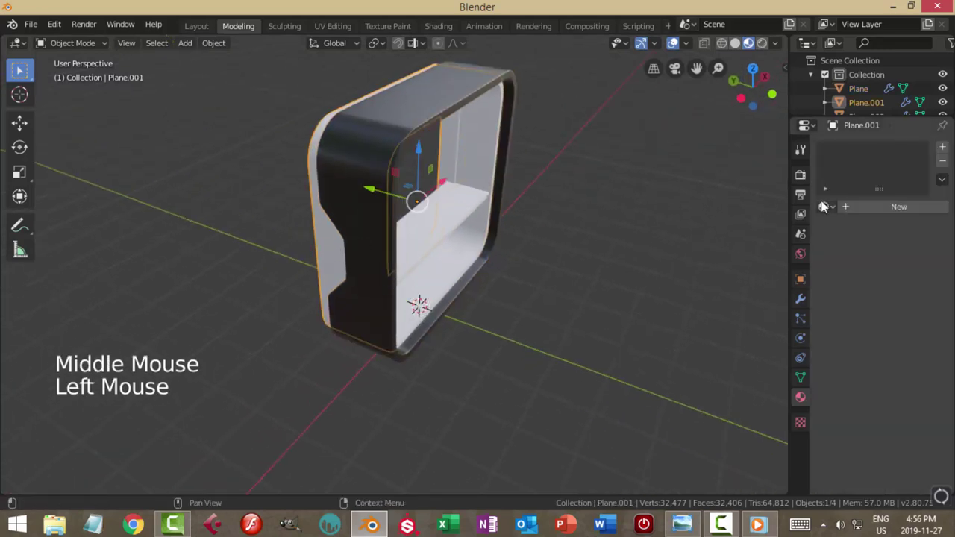
pyautogui.click(823, 207)
pyautogui.click(736, 241)
# Step: Replace the outer frame's Material.001 with a new material that has a light gray base color
pyautogui.click(418, 133)
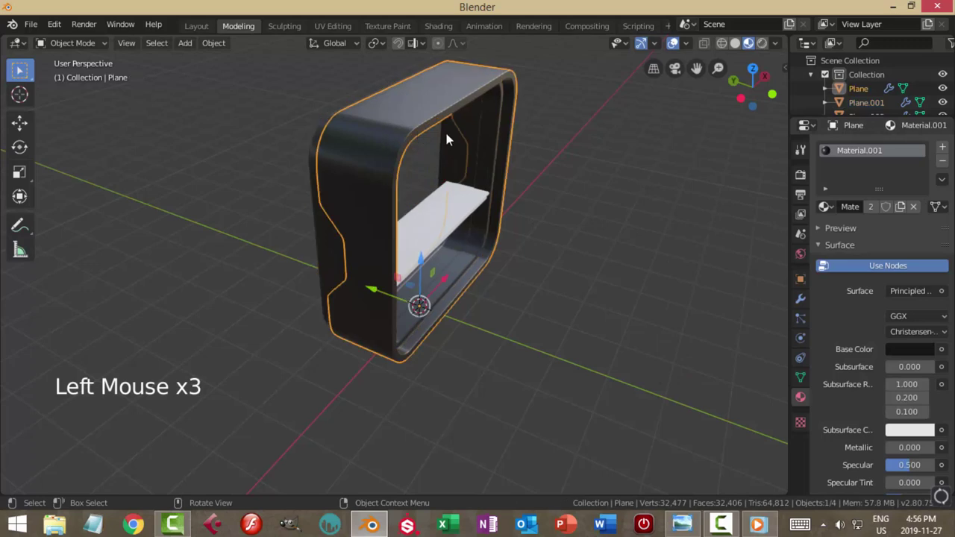
pyautogui.click(944, 148)
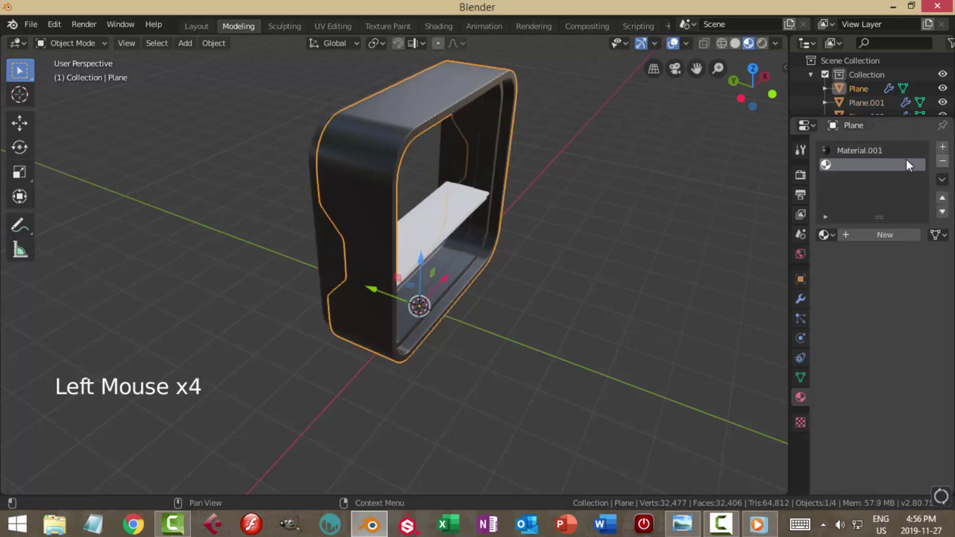
pyautogui.click(864, 235)
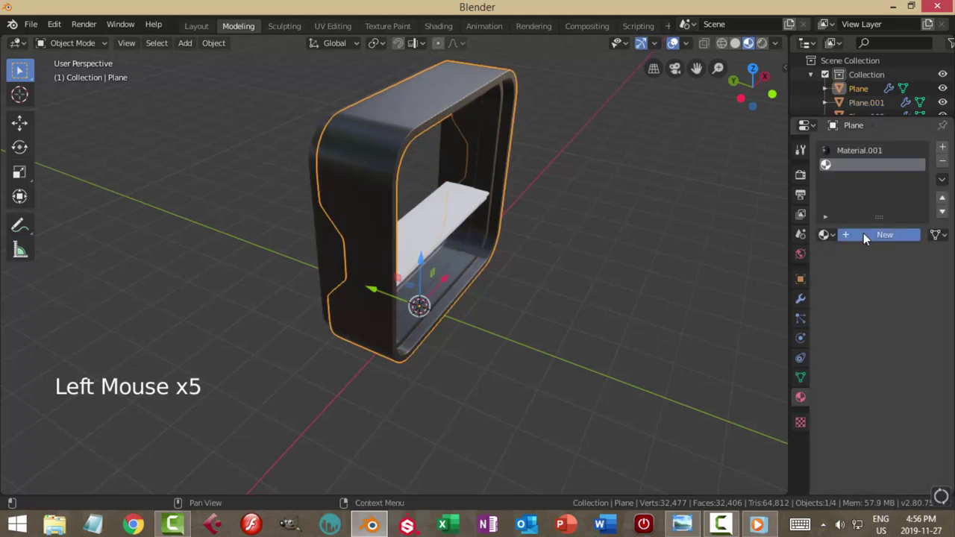
pyautogui.click(892, 153)
pyautogui.click(941, 162)
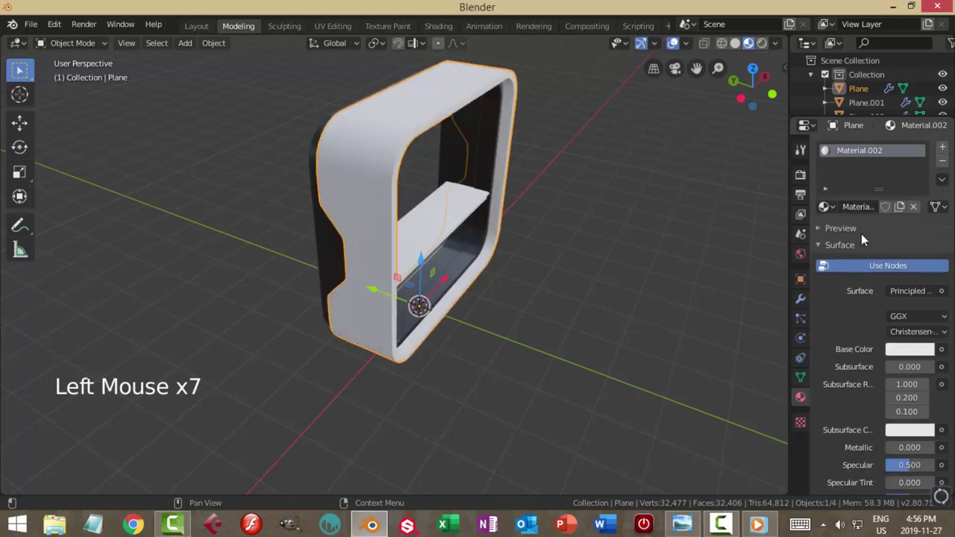
pyautogui.click(909, 349)
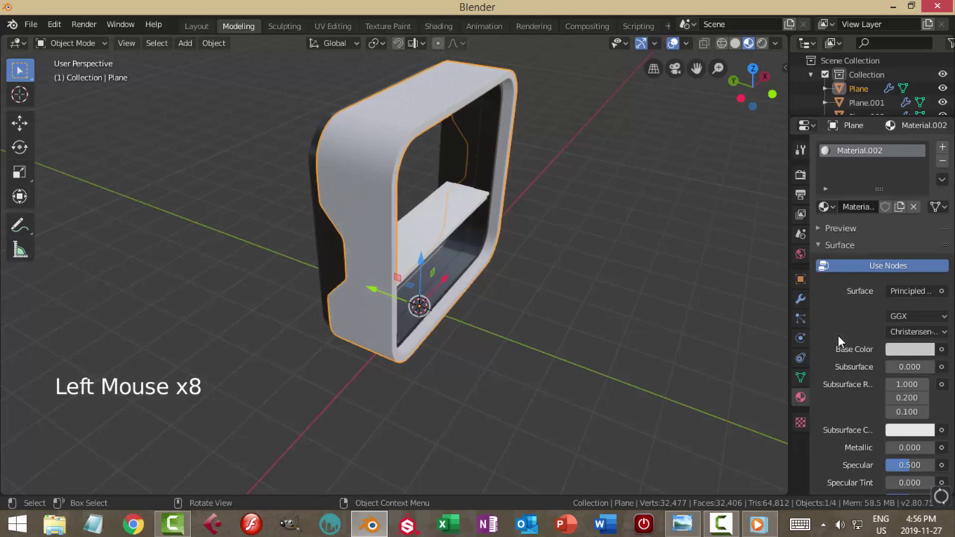
# Step: Set the outer frame material's roughness to 0.35 and its metallic value to 0.55
pyautogui.keyDown('shift'); pyautogui.moveTo(786, 315); pyautogui.dragTo(788, 316, button='middle'); pyautogui.keyUp('shift')
pyautogui.scroll(4, 865, 342)
pyautogui.scroll(-8, 864, 345)
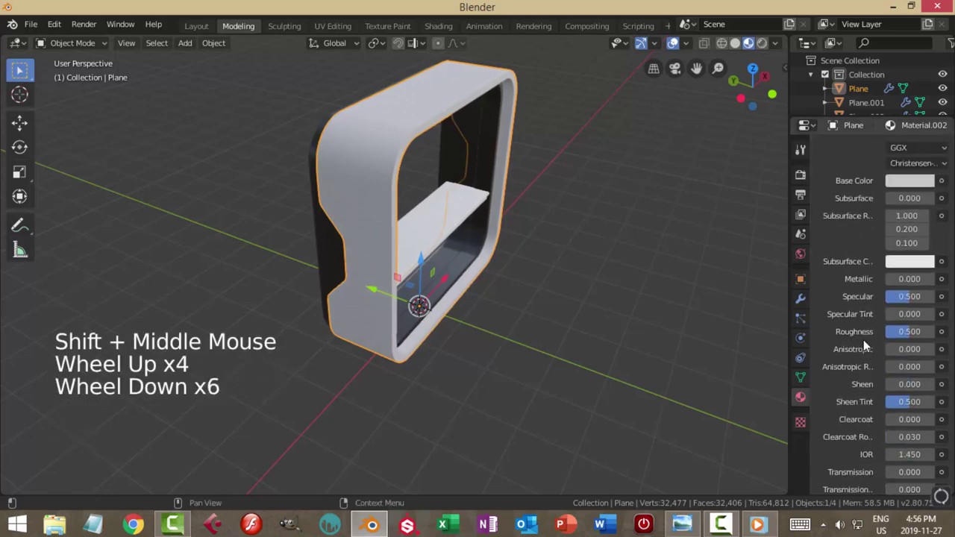
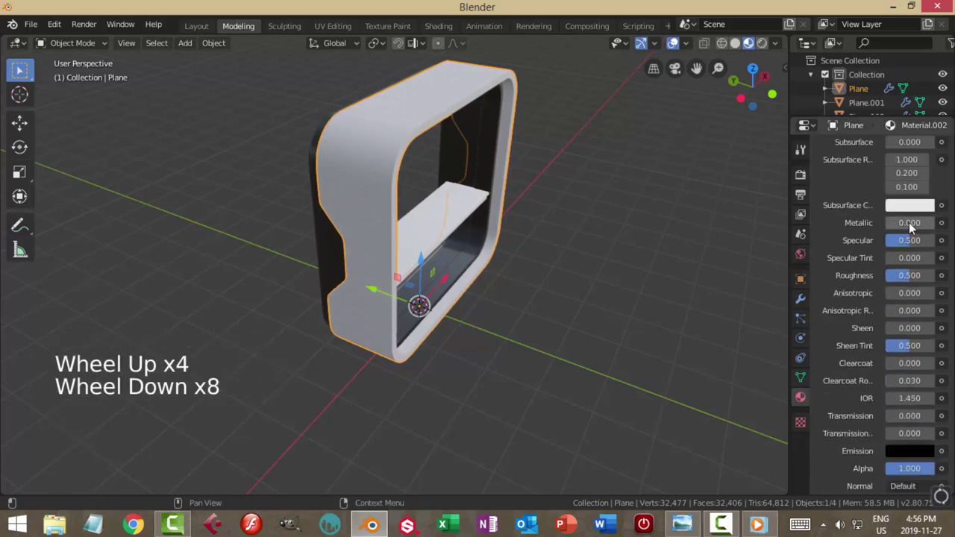
pyautogui.click(909, 222)
pyautogui.write('0.3')
pyautogui.press('Return')
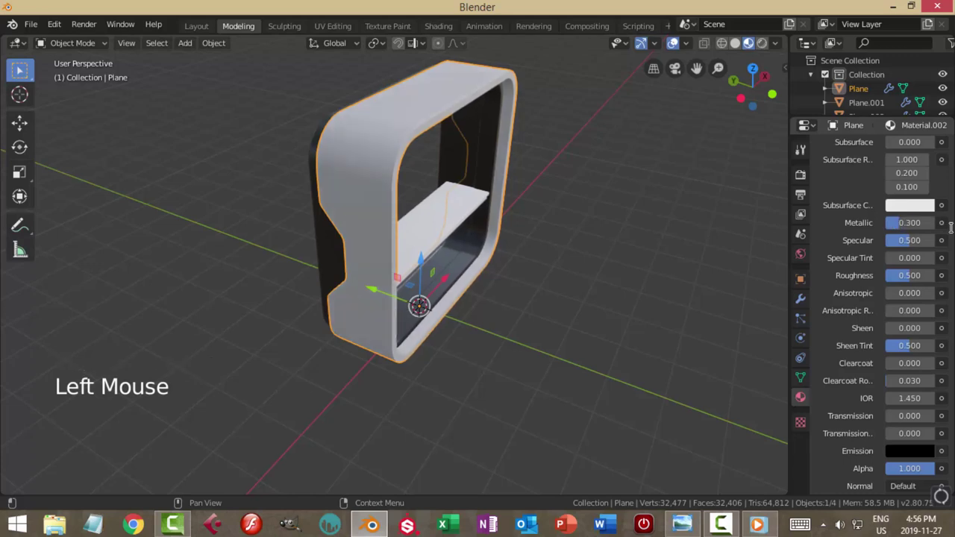
pyautogui.click(917, 278)
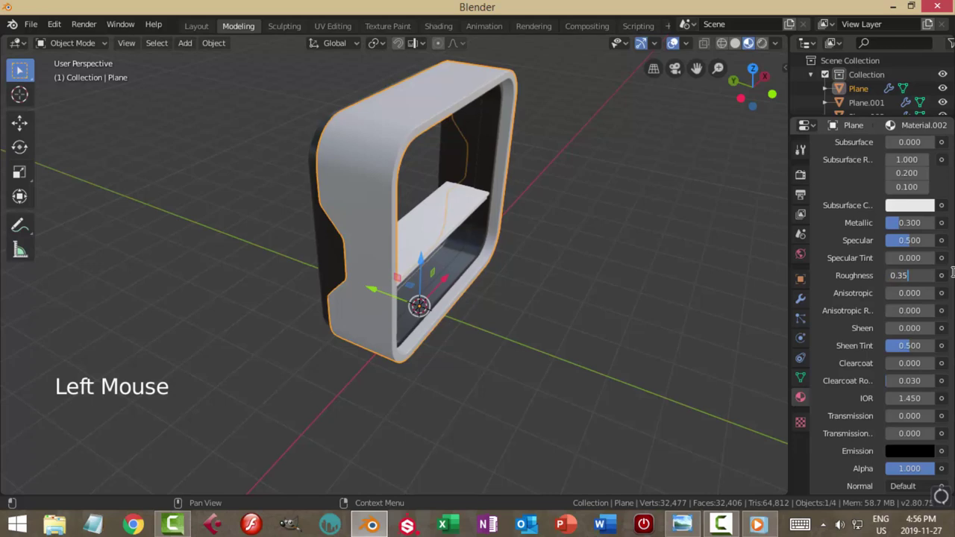
pyautogui.click(915, 206)
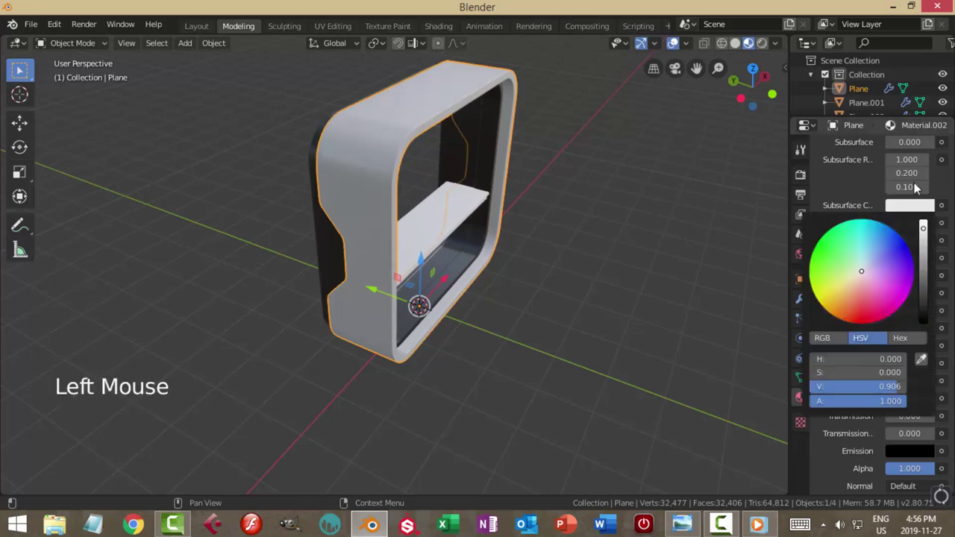
pyautogui.moveTo(901, 224); pyautogui.dragTo(912, 224)
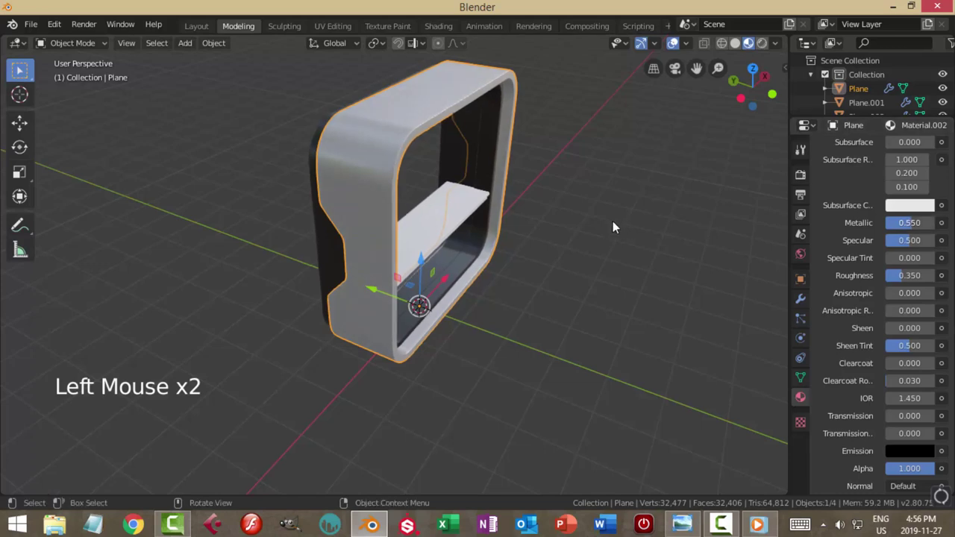
# Step: Assign Material.002 to the upper shelf board
pyautogui.hotkey('alt', 'a')
pyautogui.moveTo(627, 221); pyautogui.dragTo(485, 230, button='middle')
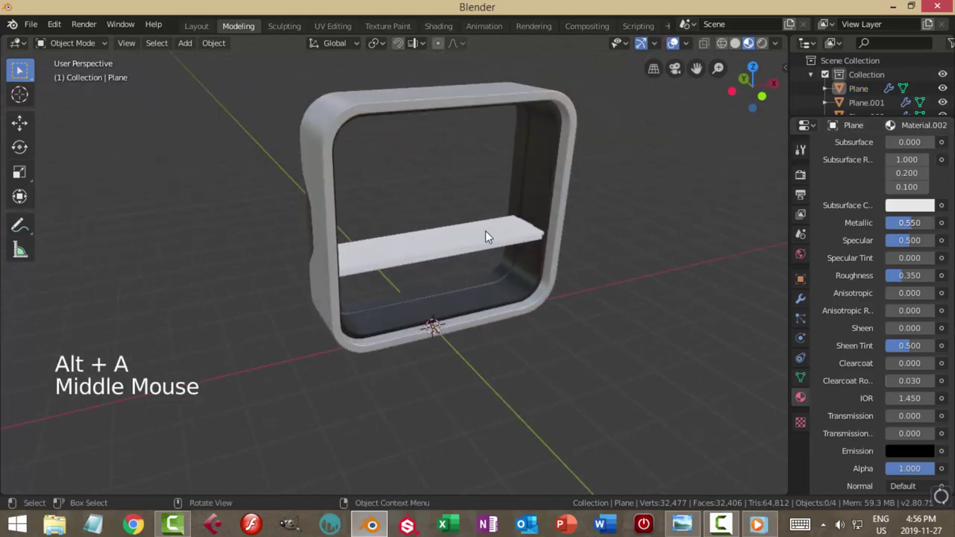
pyautogui.click(485, 231)
pyautogui.click(823, 206)
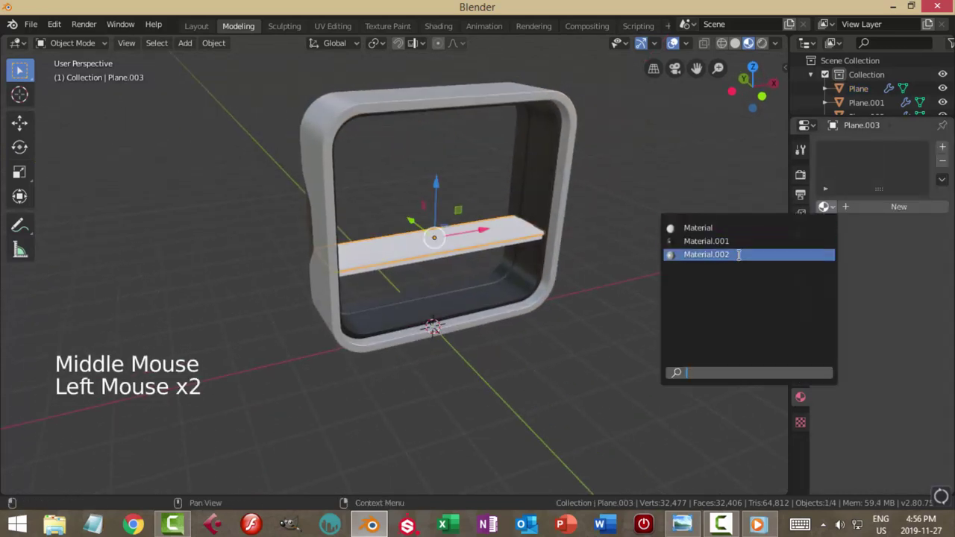
pyautogui.click(784, 254)
# Step: Rename the shelf board's material to metal and the inner frame's material to black
pyautogui.tripleClick(846, 154)
pyautogui.write('metal')
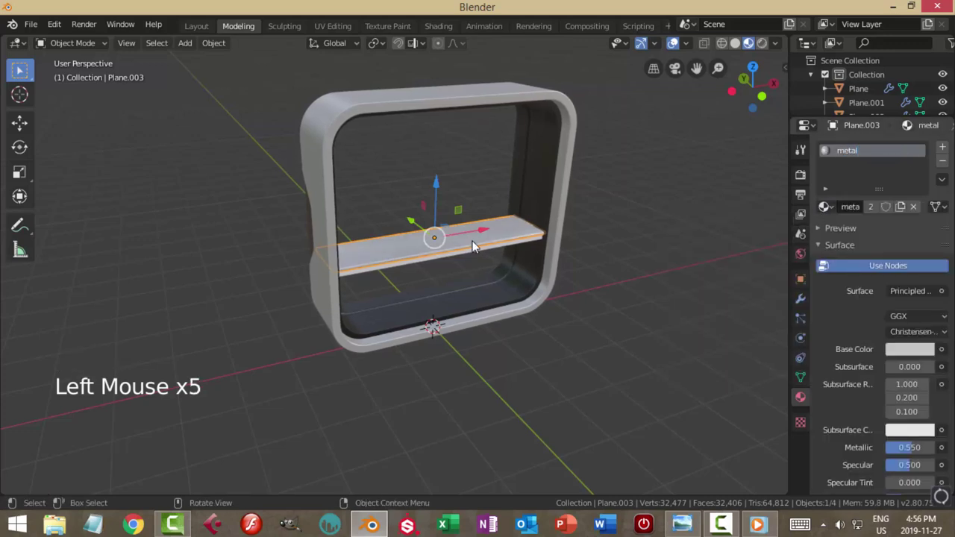
pyautogui.click(529, 180)
pyautogui.tripleClick(859, 150)
pyautogui.write('black')
pyautogui.press('Return')
pyautogui.click(446, 243)
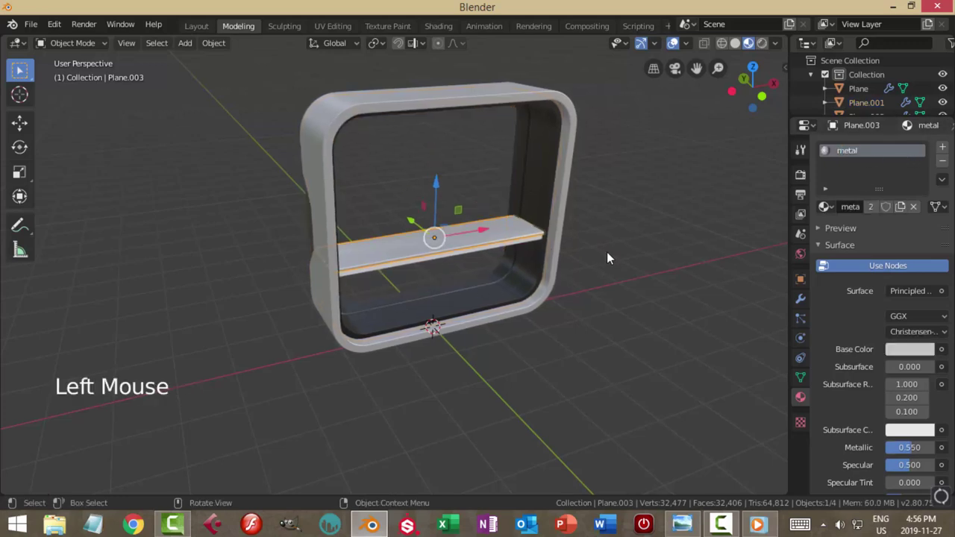
# Step: Check the BookCase.png reference and assign the existing black material to the lower shelf layer
pyautogui.click(522, 247)
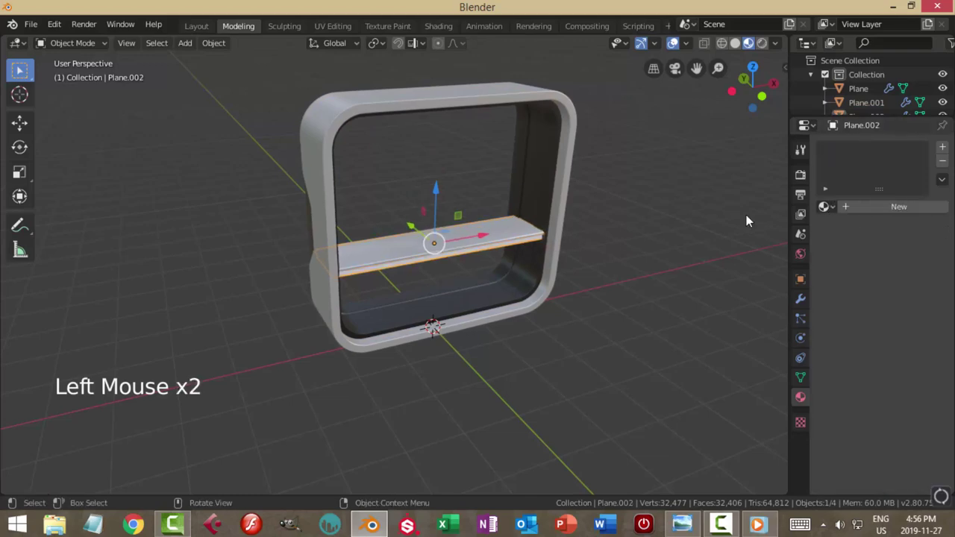
pyautogui.click(682, 525)
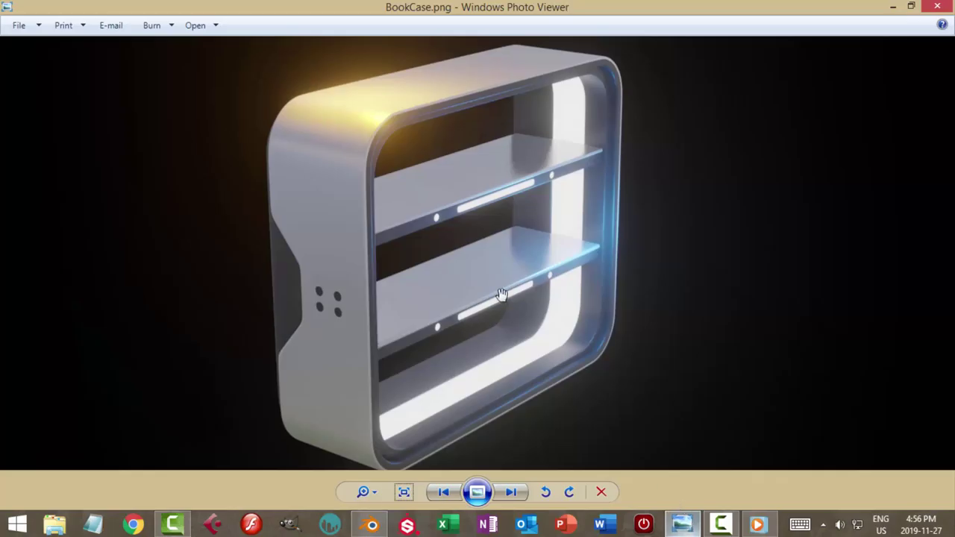
pyautogui.click(371, 525)
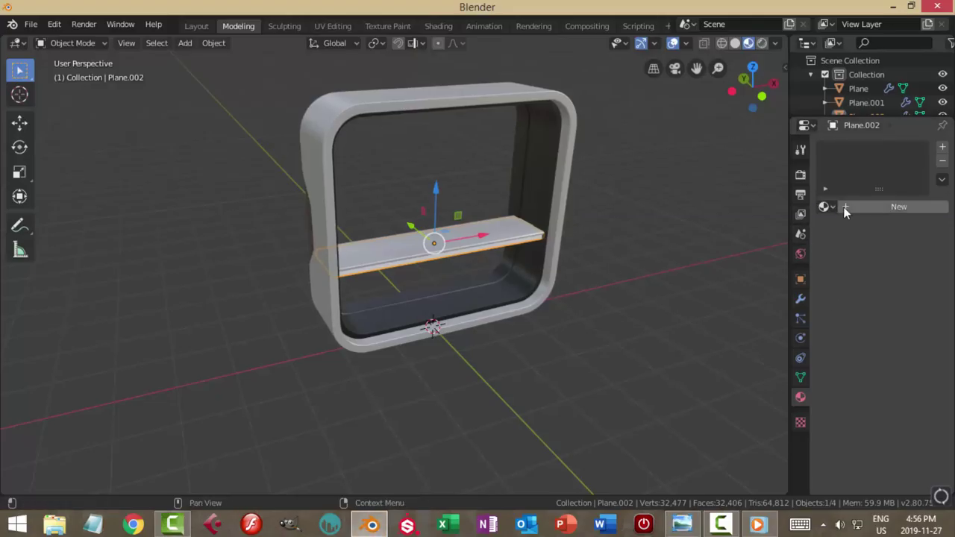
pyautogui.click(824, 206)
pyautogui.click(757, 231)
pyautogui.hotkey('alt', 'a')
# Step: Scale up the entire mesh of the black lower shelf layer in edit mode to make it thicker
pyautogui.moveTo(630, 252); pyautogui.dragTo(463, 297, button='middle')
pyautogui.scroll(2, 575, 281)
pyautogui.scroll(2, 535, 280)
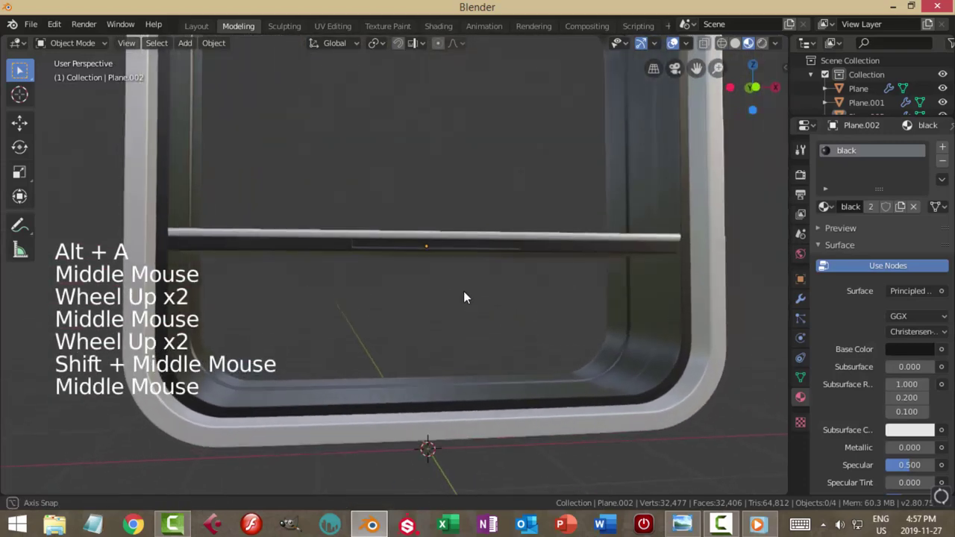
pyautogui.click(462, 250)
pyautogui.press('s')
pyautogui.press('z')
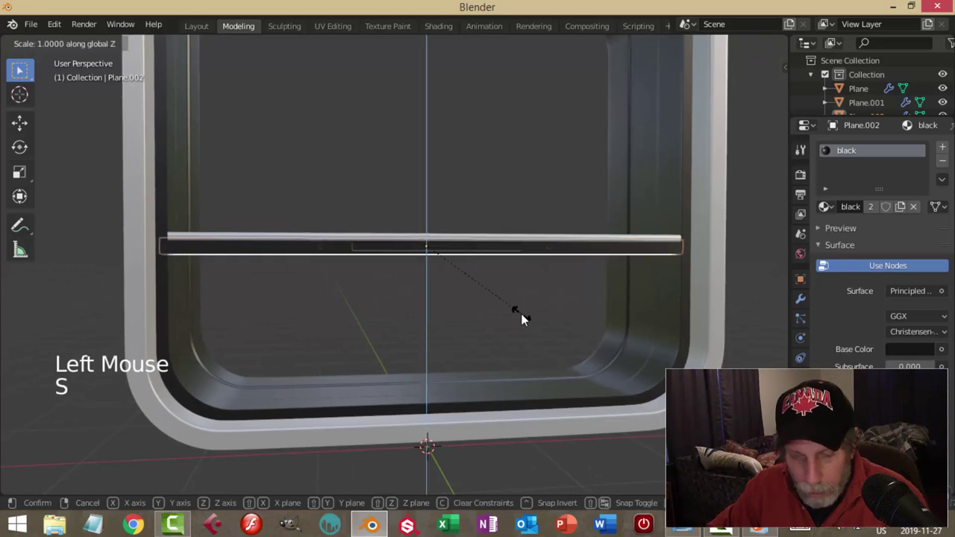
pyautogui.click(521, 315)
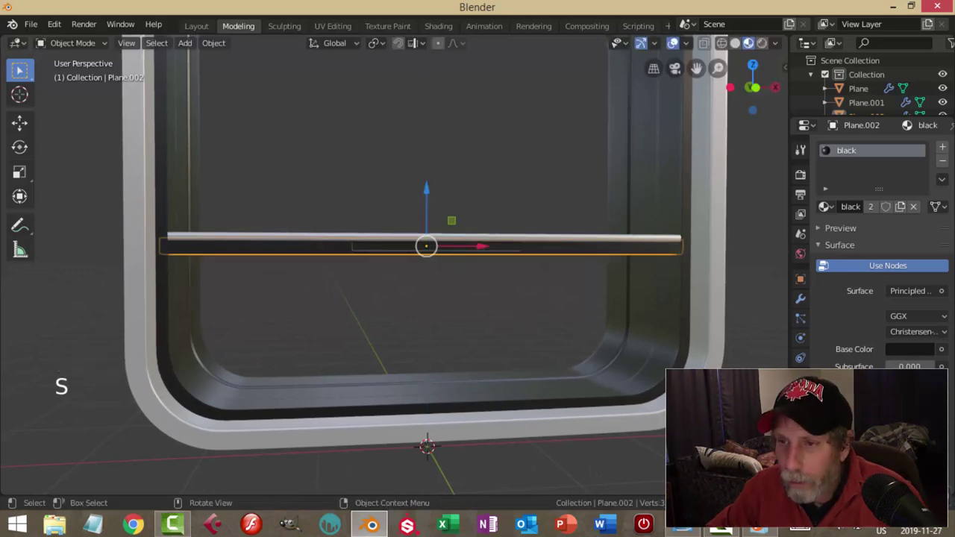
pyautogui.press('Tab')
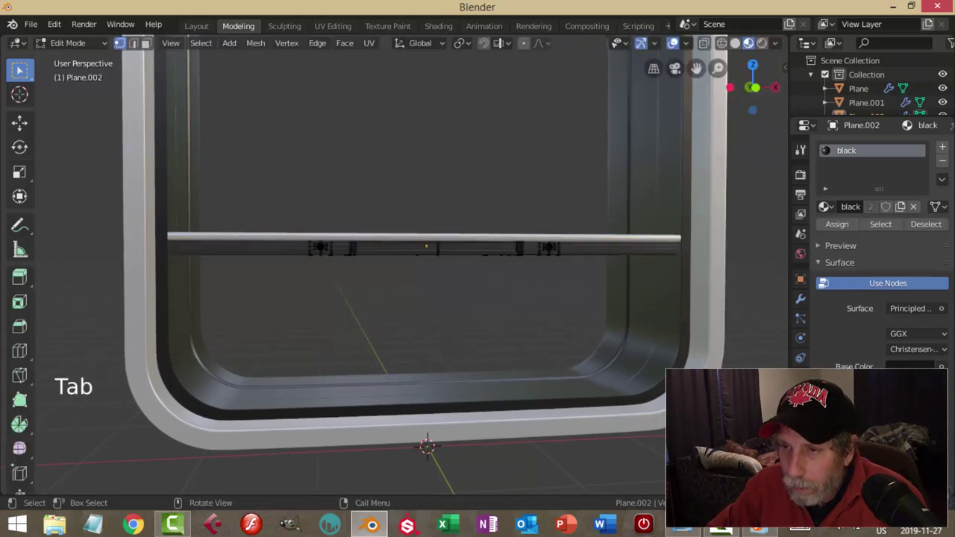
pyautogui.press('a')
pyautogui.press('s')
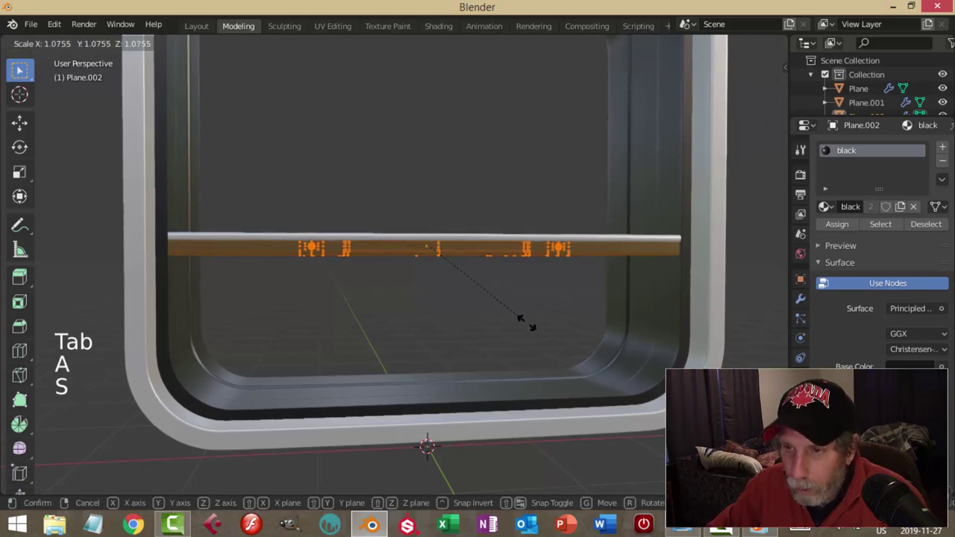
pyautogui.click(537, 331)
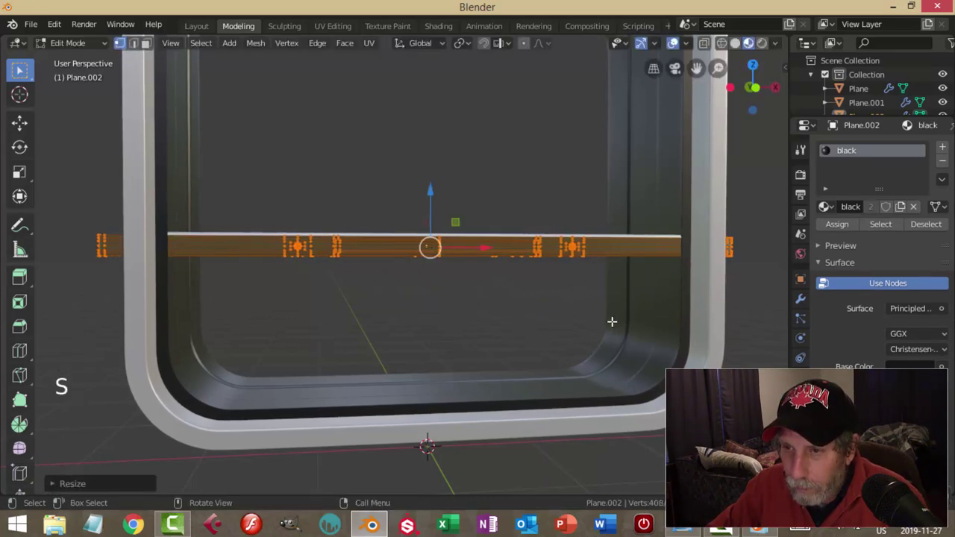
pyautogui.hotkey('alt', 'a')
# Step: Select the vertices at both ends of the lower shelf layer and scale them inward along X to fit within the frame
pyautogui.moveTo(631, 314); pyautogui.dragTo(554, 365, button='middle')
pyautogui.scroll(-2, 602, 327)
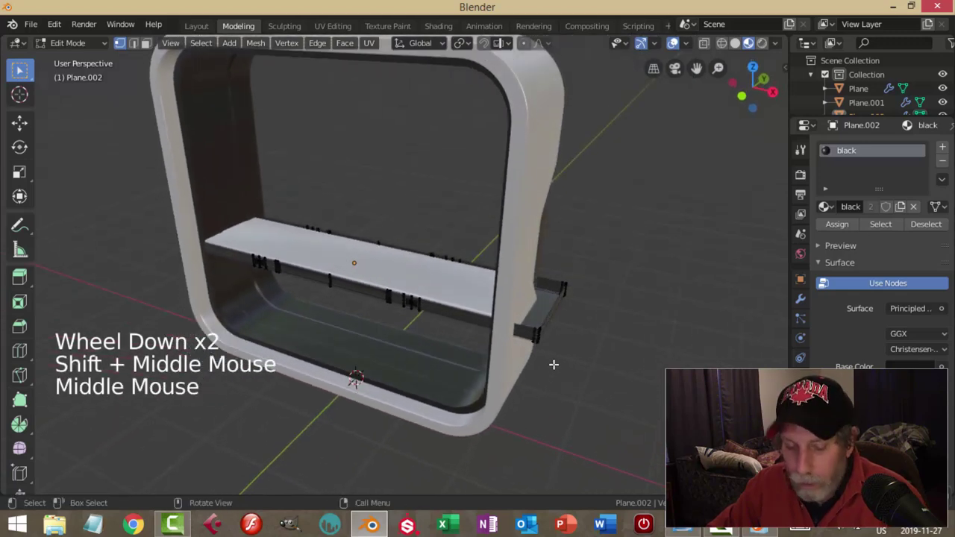
pyautogui.press('z')
pyautogui.press('KP_7')
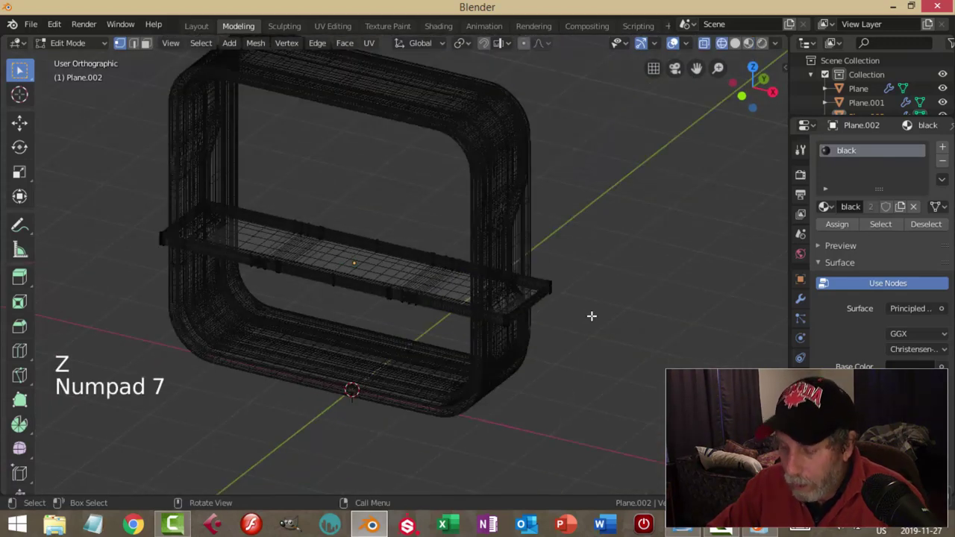
pyautogui.press('b')
pyautogui.moveTo(530, 203)
pyautogui.mouseDown()
pyautogui.moveTo(582, 356)
pyautogui.moveTo(595, 357)
pyautogui.mouseUp()
pyautogui.press('b')
pyautogui.moveTo(119, 192); pyautogui.dragTo(184, 365)
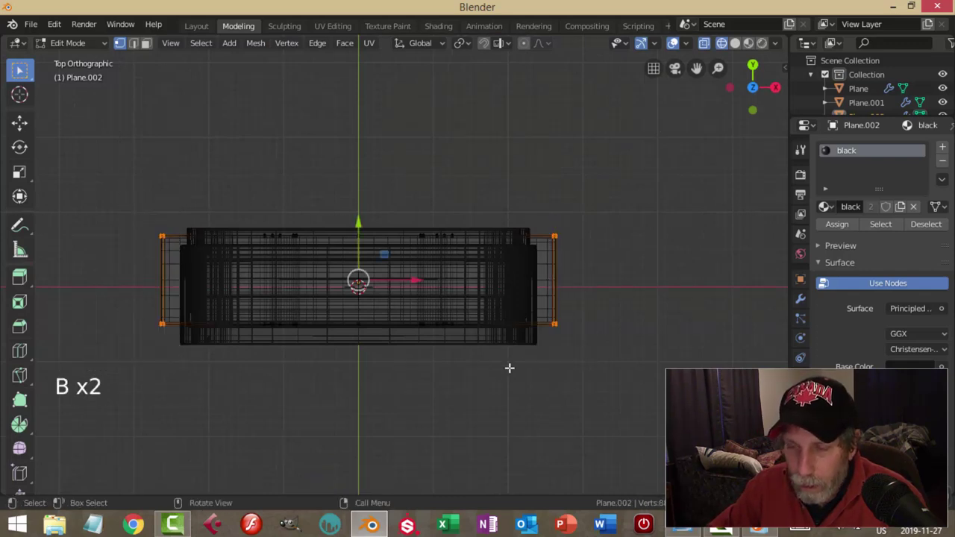
pyautogui.press('KP_1')
pyautogui.scroll(3, 632, 347)
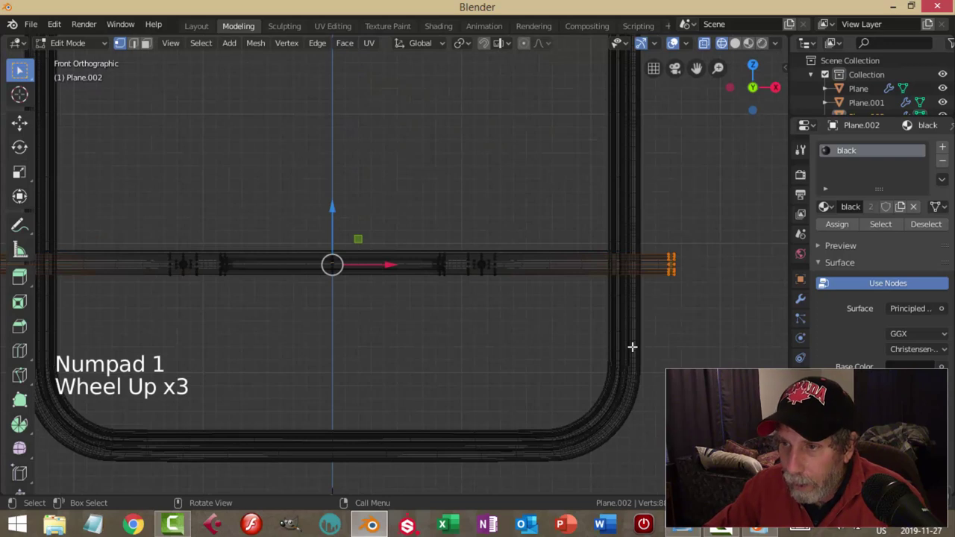
pyautogui.press('s')
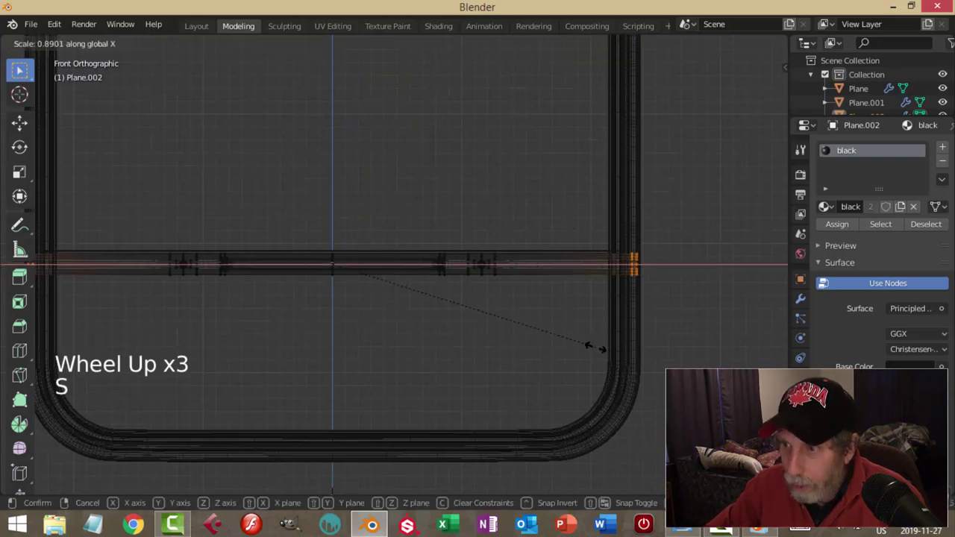
pyautogui.click(614, 348)
# Step: Switch the viewport to solid shading and return to Object Mode with nothing selected
pyautogui.press('z')
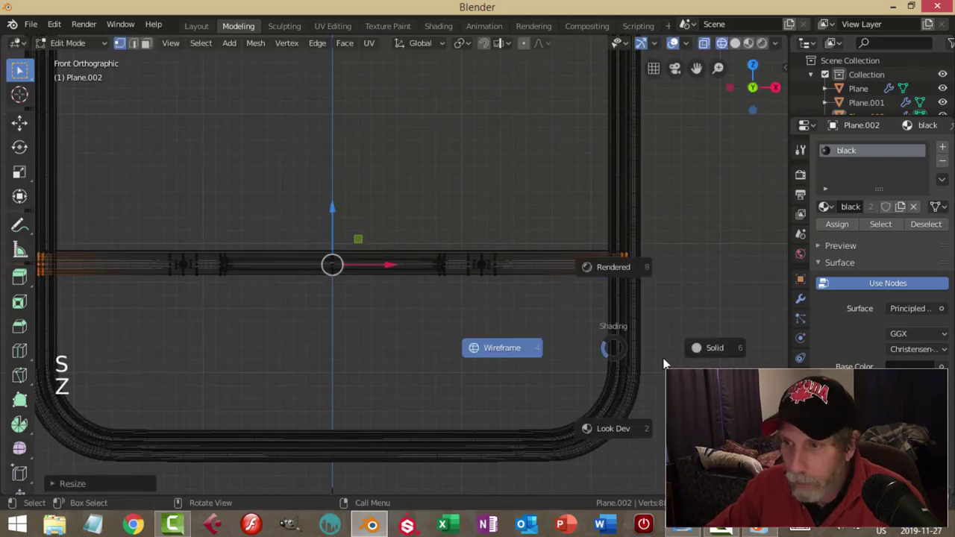
pyautogui.click(702, 348)
pyautogui.moveTo(702, 348); pyautogui.dragTo(661, 327, button='middle')
pyautogui.hotkey('alt', 'a')
pyautogui.press('Tab')
pyautogui.hotkey('alt', 'a')
pyautogui.scroll(-2, 662, 327)
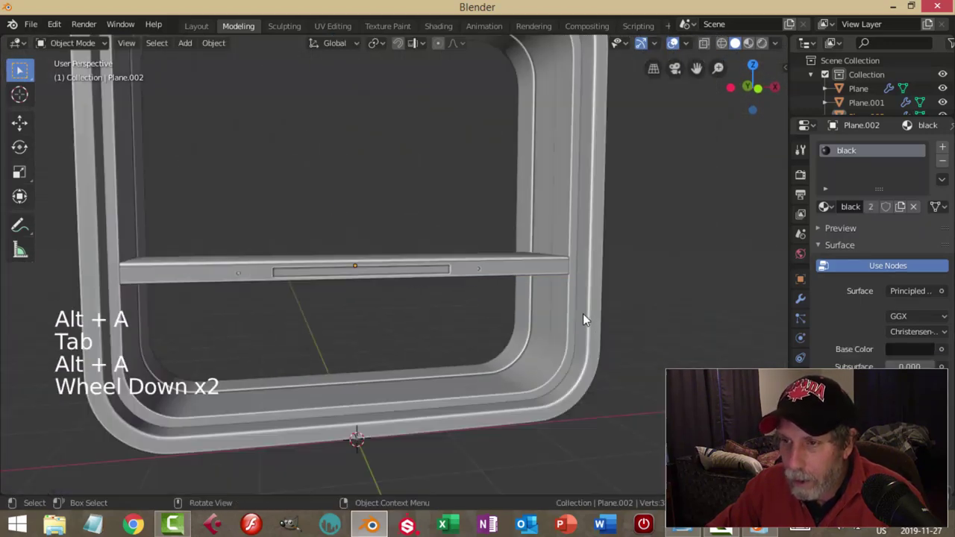
# Step: In wireframe top view, select the rear vertices of the lower shelf layer and move them slightly forward along Y
pyautogui.moveTo(584, 316); pyautogui.dragTo(568, 348, button='middle')
pyautogui.click(492, 271)
pyautogui.moveTo(493, 270); pyautogui.dragTo(294, 270, button='middle')
pyautogui.press('Tab')
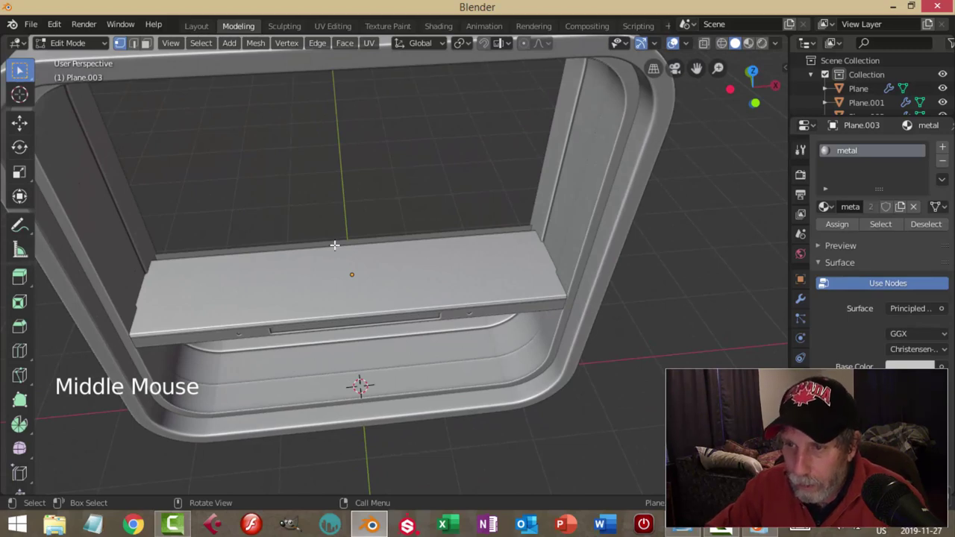
pyautogui.press('Tab')
pyautogui.click(336, 243)
pyautogui.press('Tab')
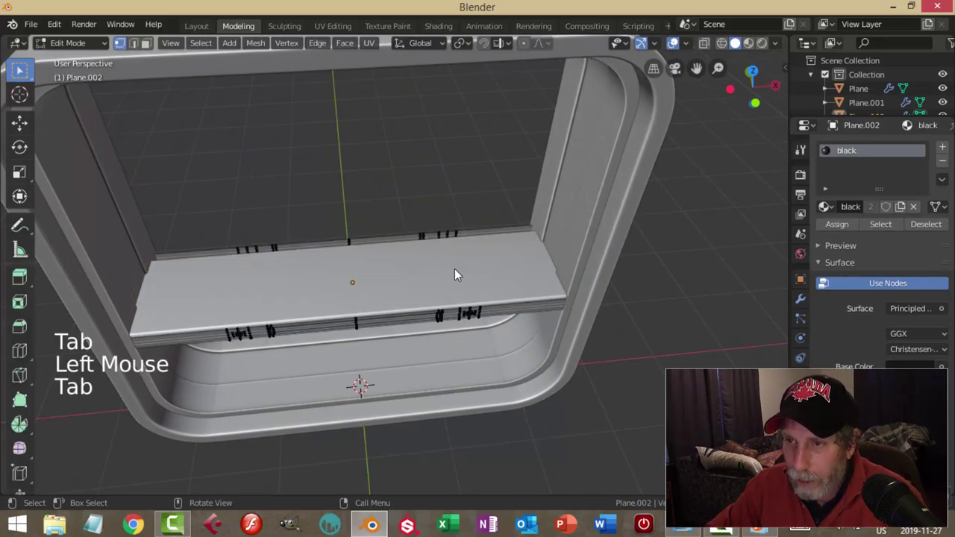
pyautogui.press('KP_7')
pyautogui.press('z')
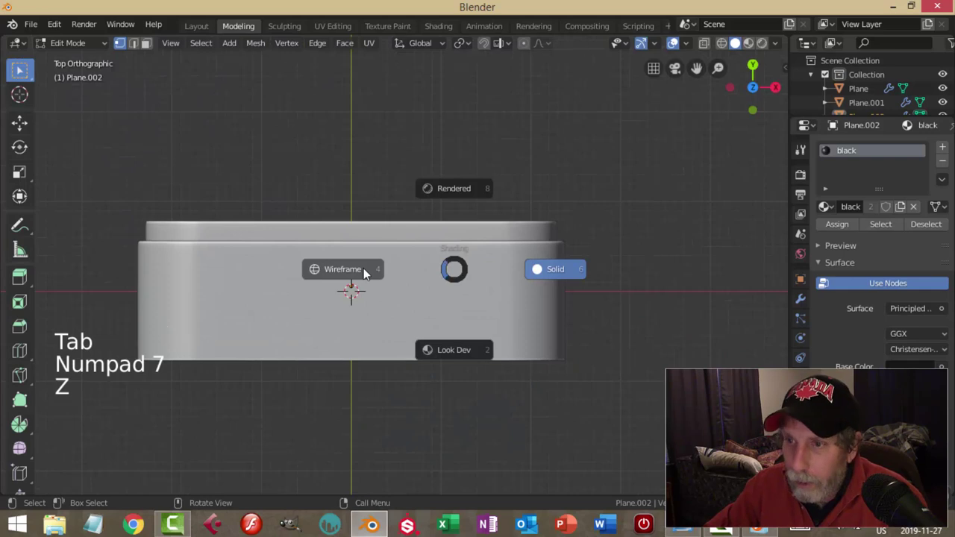
pyautogui.click(364, 269)
pyautogui.press('b')
pyautogui.moveTo(59, 182); pyautogui.dragTo(599, 243)
pyautogui.moveTo(354, 176); pyautogui.dragTo(362, 193)
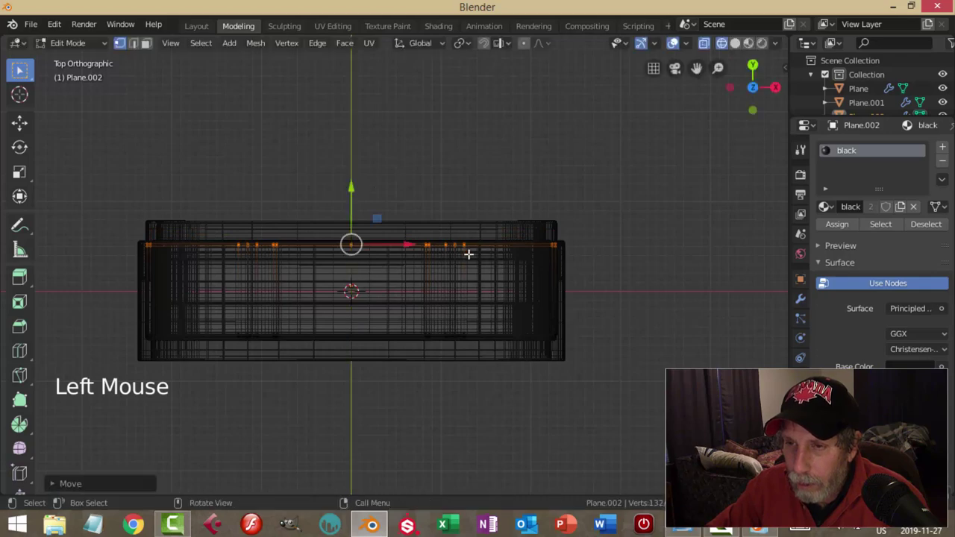
# Step: Restore solid shading and exit edit mode on the lower shelf layer, leaving nothing selected
pyautogui.hotkey('alt', 'a')
pyautogui.press('z')
pyautogui.moveTo(571, 275); pyautogui.dragTo(443, 262, button='middle')
pyautogui.press('Tab')
pyautogui.hotkey('alt', 'a')
# Step: Select the top face of the upper metal shelf board and move it along Z to adjust the board's thickness
pyautogui.scroll(1, 507, 258)
pyautogui.moveTo(507, 258); pyautogui.dragTo(420, 256, button='middle')
pyautogui.click(492, 202)
pyautogui.press('Tab')
pyautogui.press('a')
pyautogui.hotkey('alt', 'a')
pyautogui.click(370, 243)
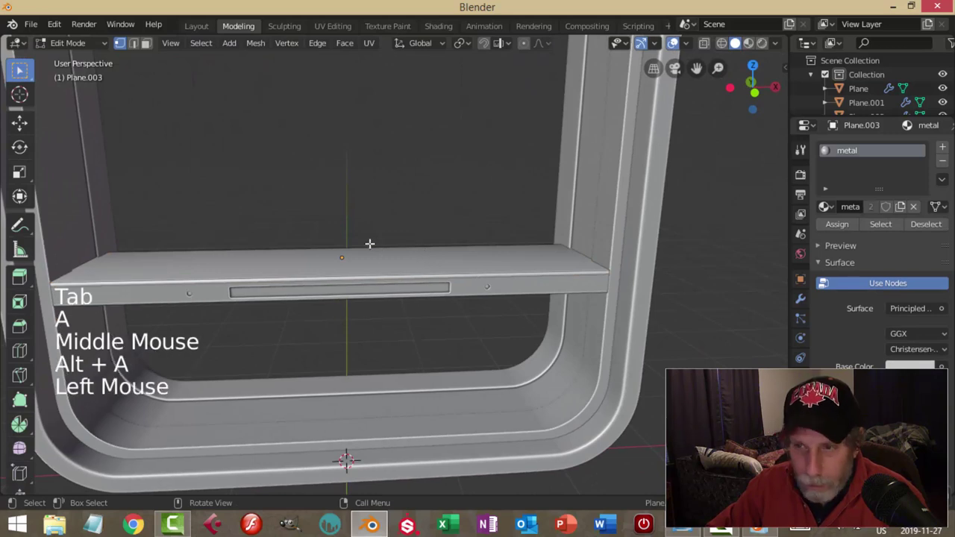
pyautogui.press('3')
pyautogui.click(348, 233)
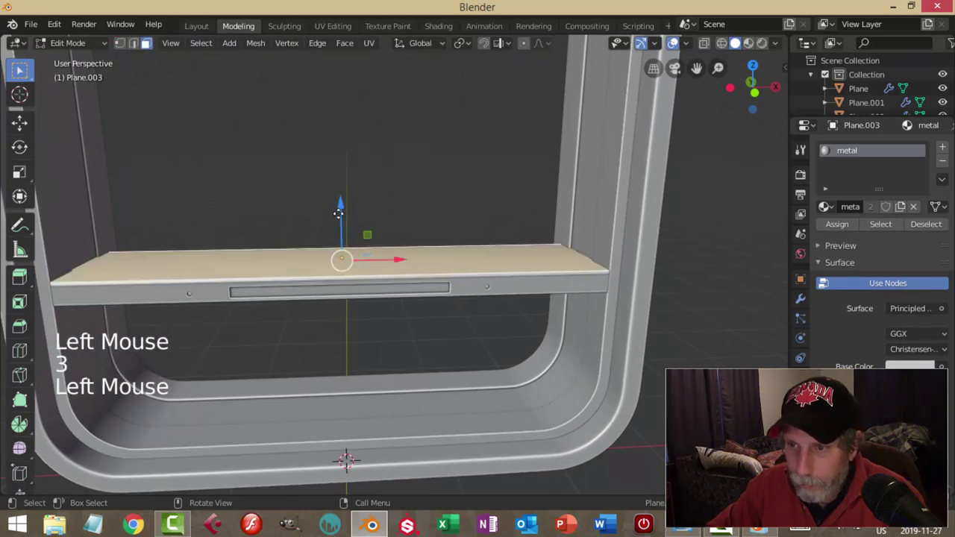
pyautogui.click(338, 214)
pyautogui.hotkey('alt', 'a')
pyautogui.press('Tab')
pyautogui.hotkey('alt', 'a')
# Step: Select the lower shelf layer and show the bookcase with Look Dev shading
pyautogui.scroll(-1, 421, 248)
pyautogui.moveTo(421, 249); pyautogui.dragTo(403, 231, button='middle')
pyautogui.scroll(-2, 449, 278)
pyautogui.scroll(3, 451, 269)
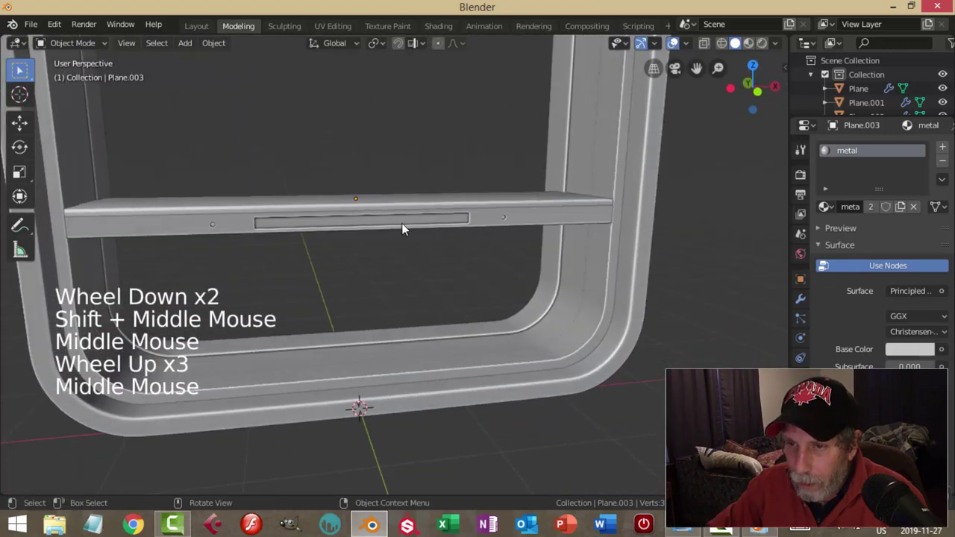
pyautogui.click(403, 226)
pyautogui.press('Tab')
pyautogui.scroll(2, 341, 256)
pyautogui.keyDown('shift'); pyautogui.moveTo(341, 256); pyautogui.dragTo(322, 284, button='middle'); pyautogui.keyUp('shift')
pyautogui.press('Tab')
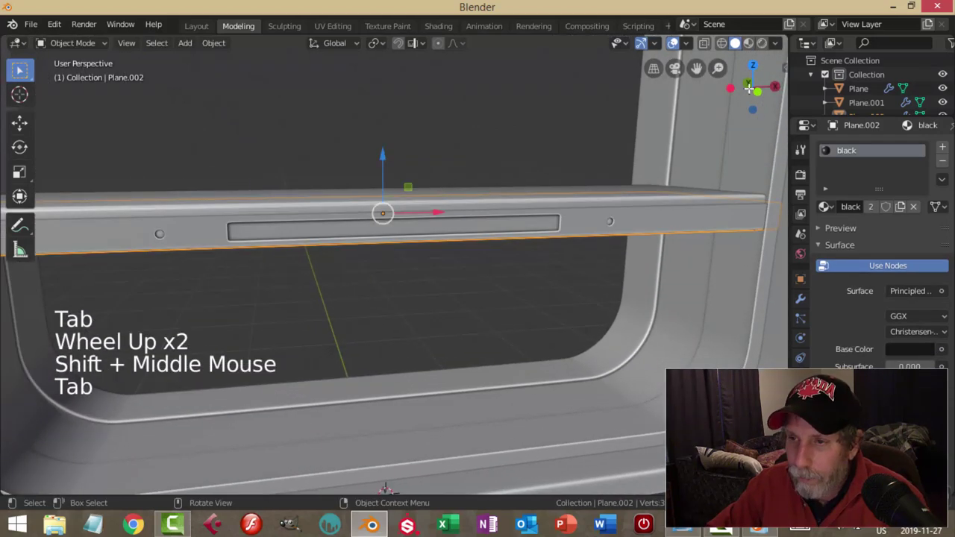
pyautogui.click(749, 44)
pyautogui.scroll(-5, 553, 241)
pyautogui.moveTo(523, 248); pyautogui.dragTo(526, 278, button='middle')
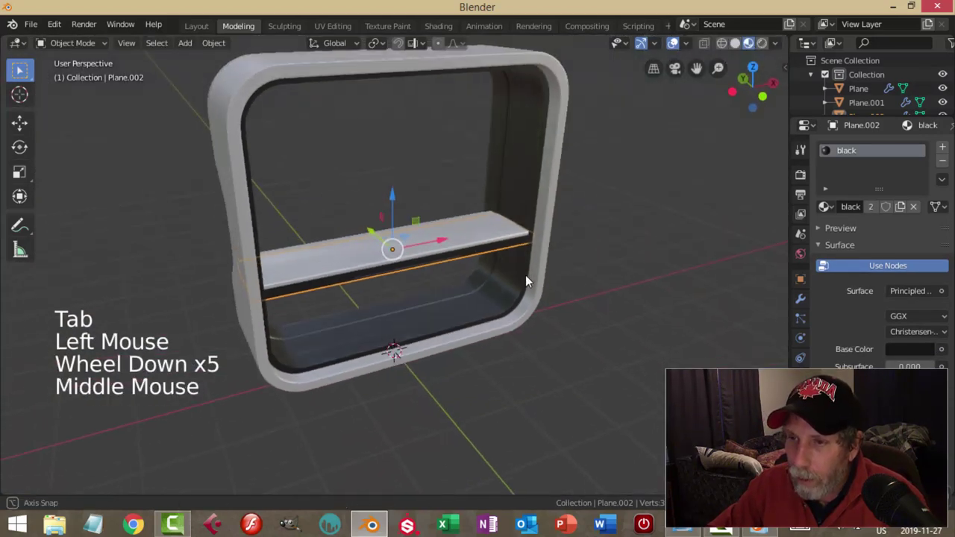
# Step: Add a point light to the scene
pyautogui.hotkey('shift', 'a')
pyautogui.moveTo(486, 235)
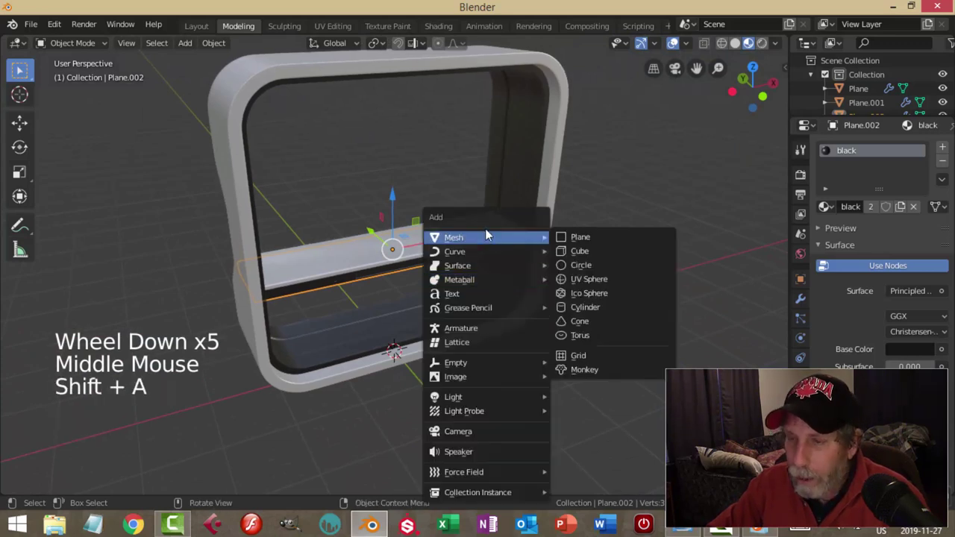
pyautogui.moveTo(455, 397)
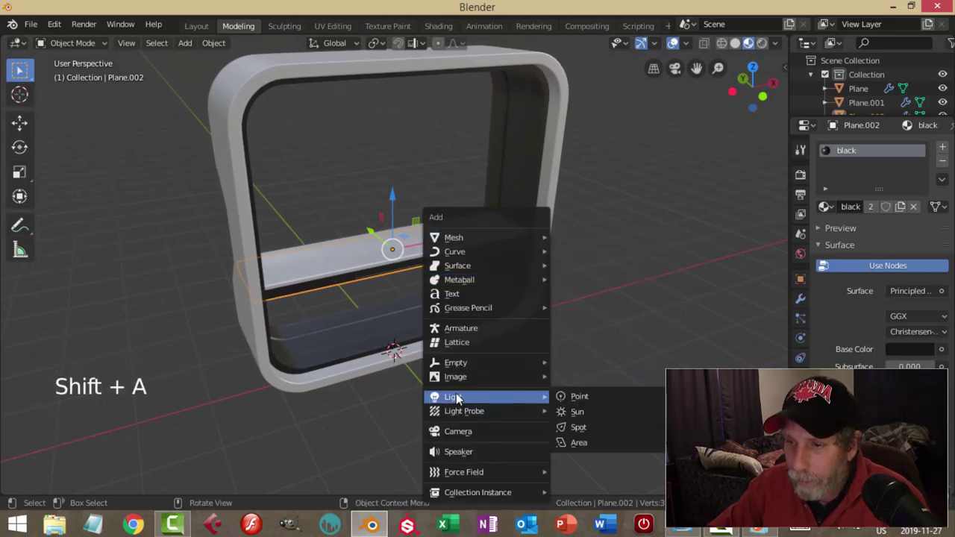
pyautogui.click(580, 398)
# Step: Move the point light up above the bookcase and over its left end
pyautogui.scroll(-3, 535, 320)
pyautogui.moveTo(535, 320); pyautogui.dragTo(403, 280, button='middle')
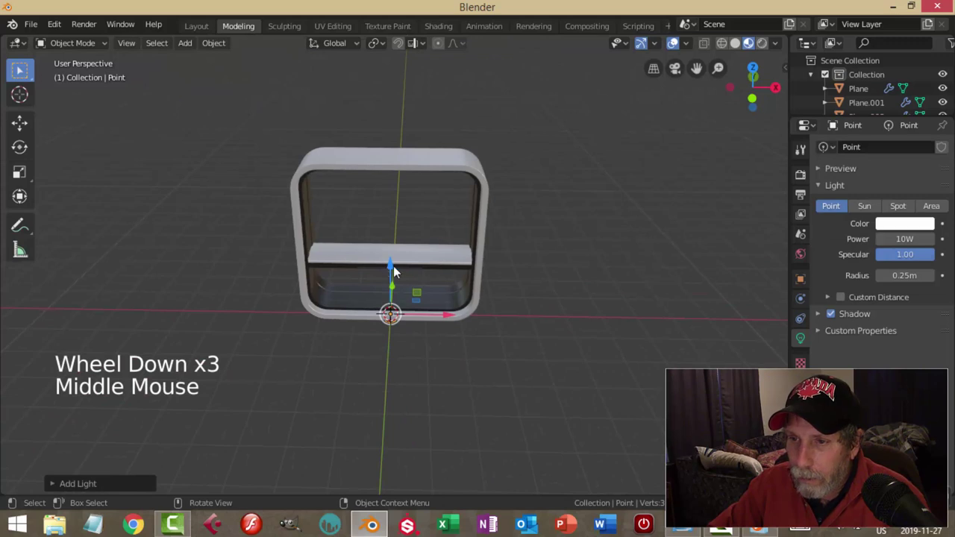
pyautogui.moveTo(394, 271); pyautogui.dragTo(381, 158)
pyautogui.moveTo(379, 86); pyautogui.dragTo(379, 88)
pyautogui.moveTo(452, 134); pyautogui.dragTo(358, 133)
pyautogui.moveTo(306, 159); pyautogui.dragTo(343, 141, button='middle')
pyautogui.moveTo(319, 82); pyautogui.dragTo(318, 54)
pyautogui.click(300, 105)
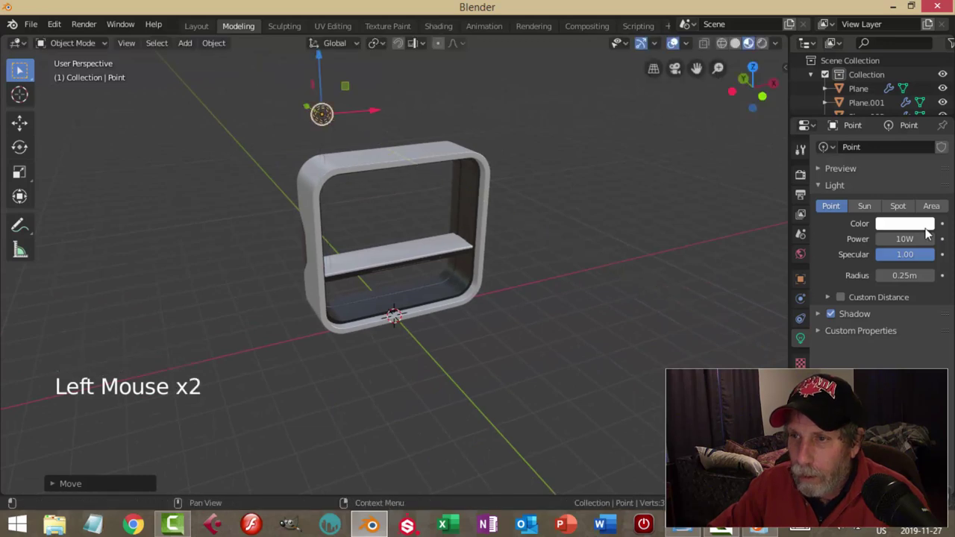
# Step: Give the point light an orange color and set its power to 500 W
pyautogui.click(904, 223)
pyautogui.moveTo(858, 114); pyautogui.dragTo(831, 126)
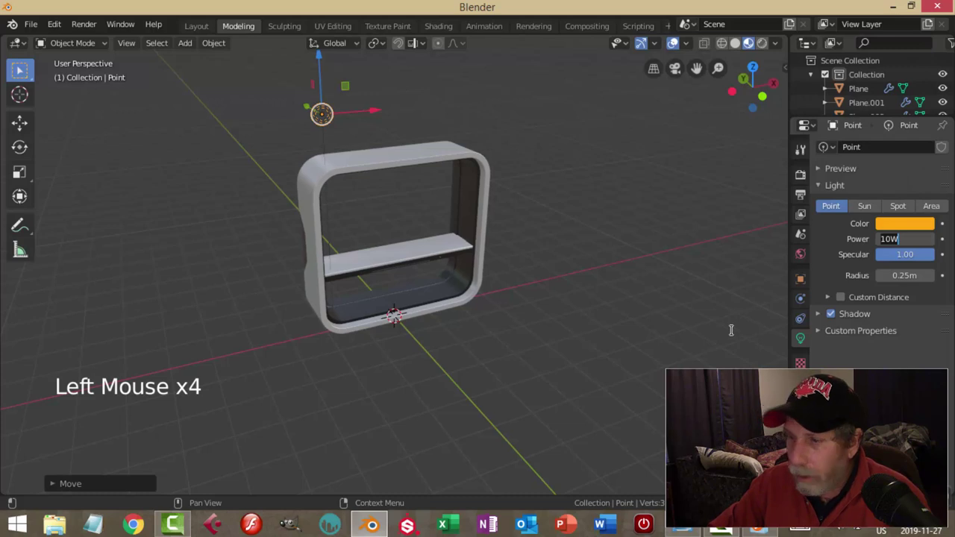
pyautogui.write('500')
pyautogui.press('Return')
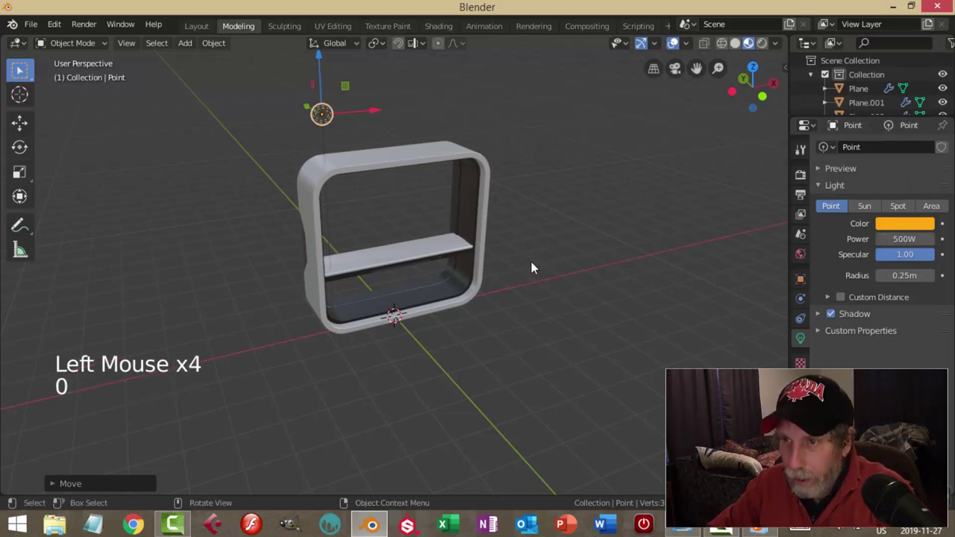
# Step: Move the orange light back along Y, duplicate it, and place the copy above the front of the bookcase's right end
pyautogui.press('KP_7')
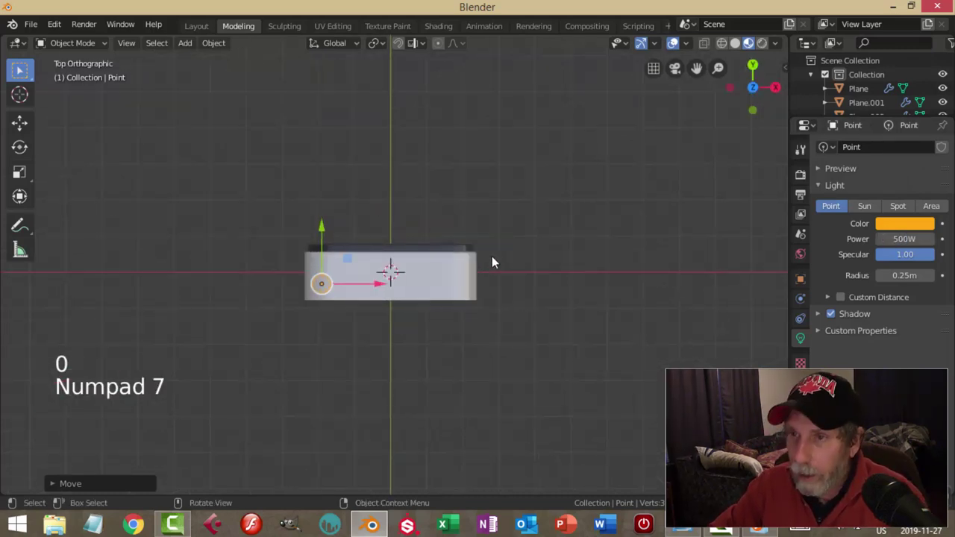
pyautogui.moveTo(323, 225); pyautogui.dragTo(324, 205)
pyautogui.hotkey('shift', 'd')
pyautogui.press('g')
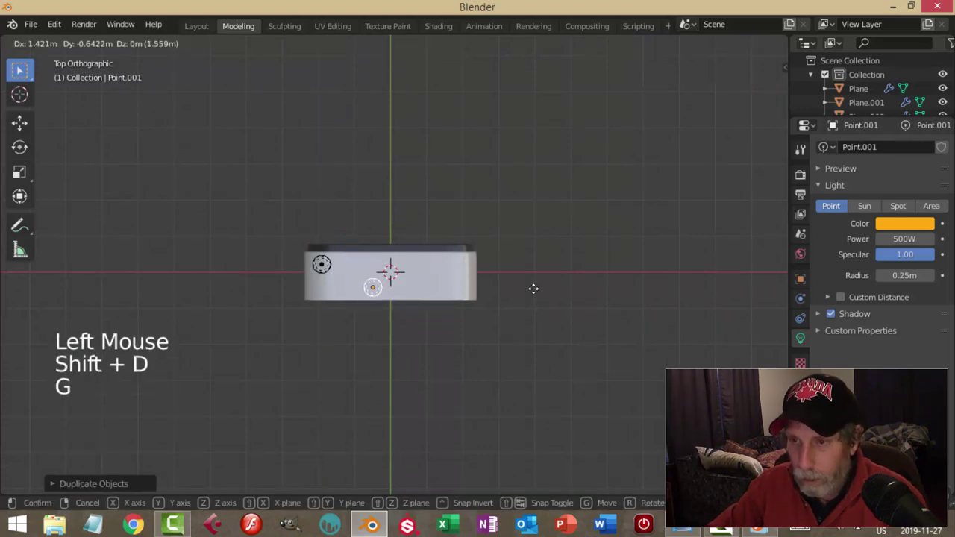
pyautogui.click(597, 313)
pyautogui.moveTo(621, 346); pyautogui.dragTo(590, 207, button='middle')
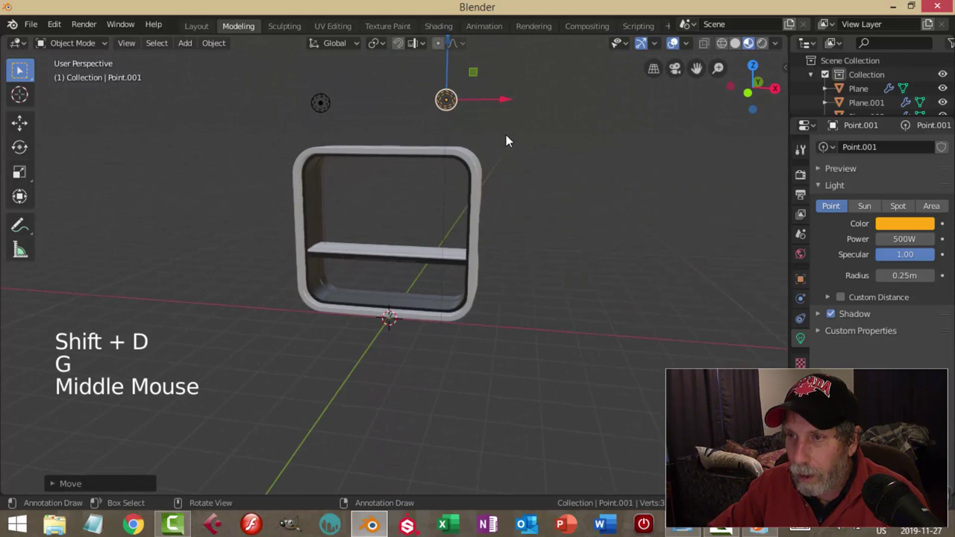
pyautogui.scroll(-2, 505, 134)
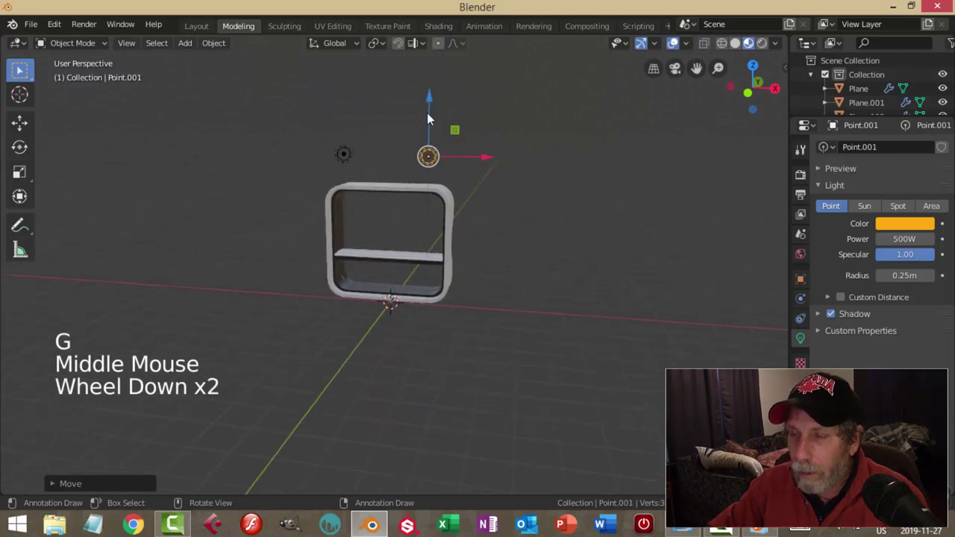
# Step: Lower the duplicated point light to shelf height at the bookcase's right end and change its color to light blue
pyautogui.click(435, 194)
pyautogui.click(904, 224)
pyautogui.moveTo(864, 97); pyautogui.dragTo(921, 127)
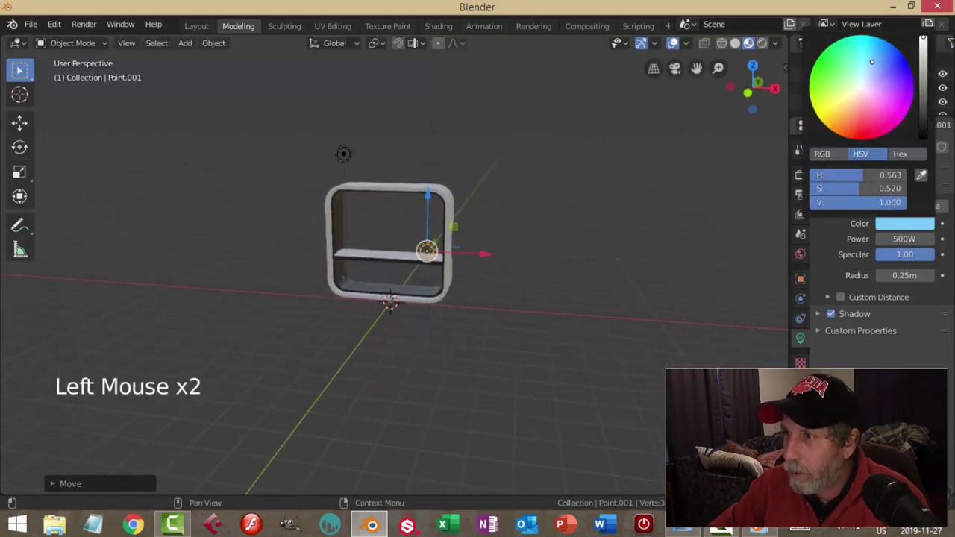
pyautogui.moveTo(600, 272); pyautogui.dragTo(643, 303, button='middle')
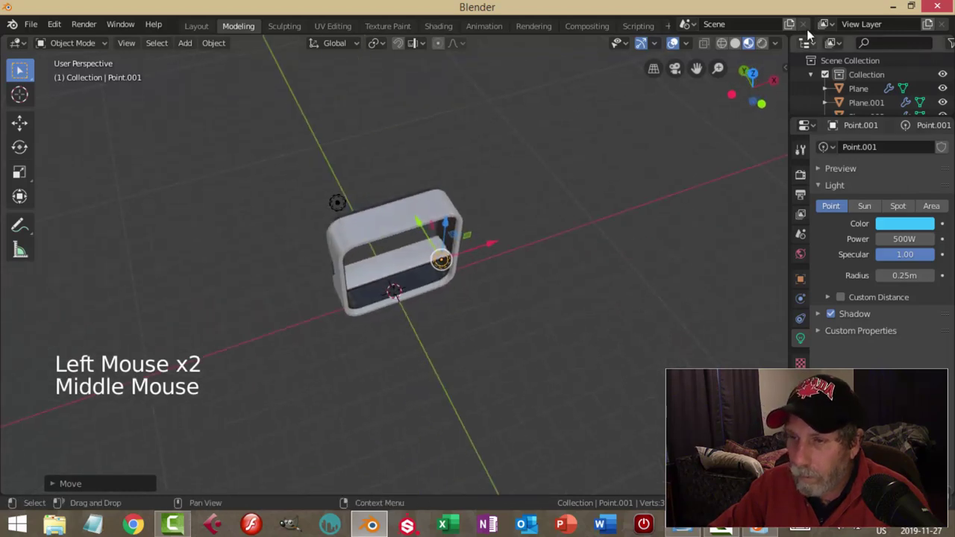
# Step: Turn on Scene Lights in the viewport shading and check the colored lighting on the bookcase
pyautogui.click(775, 43)
pyautogui.click(731, 112)
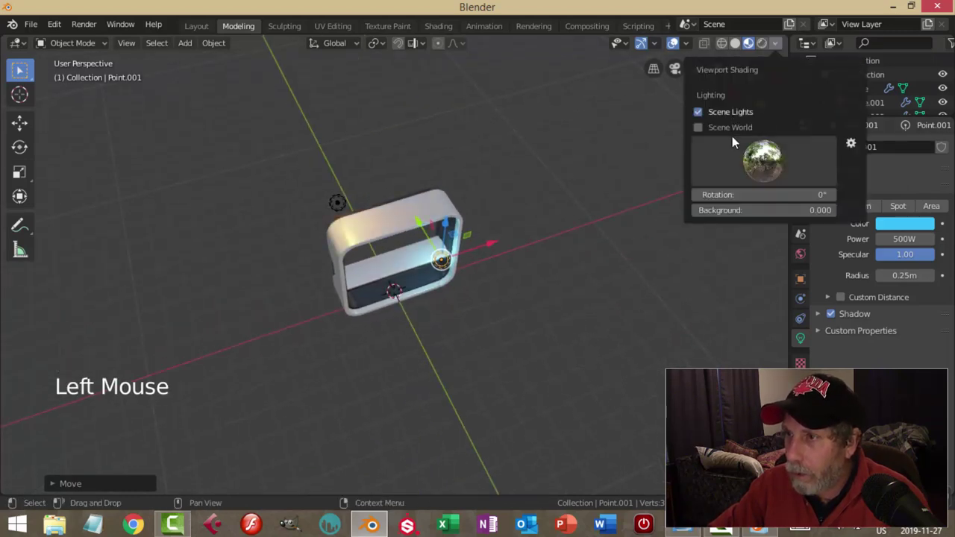
pyautogui.scroll(3, 665, 322)
pyautogui.moveTo(664, 322); pyautogui.dragTo(883, 266, button='middle')
# Step: Use an Environment Texture as the world background's color
pyautogui.click(801, 255)
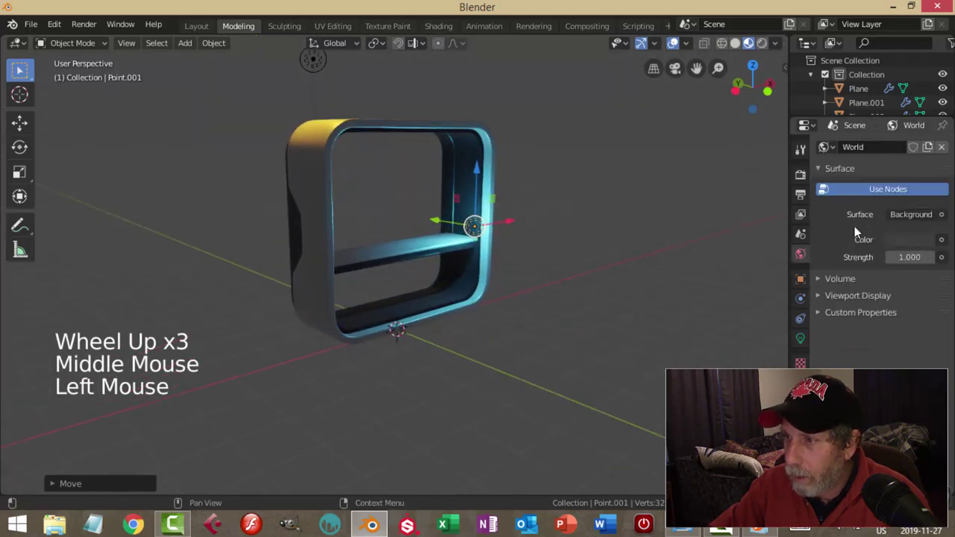
pyautogui.click(942, 240)
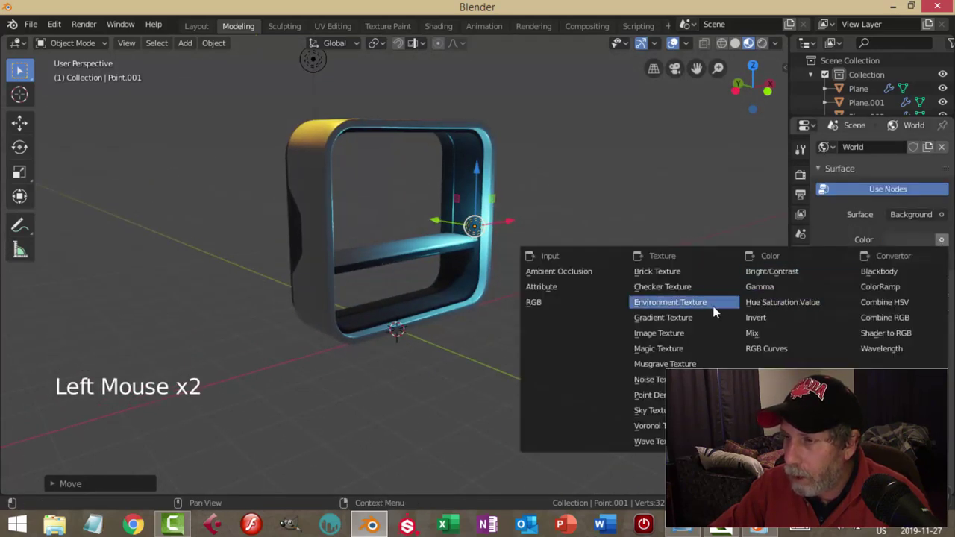
pyautogui.click(676, 302)
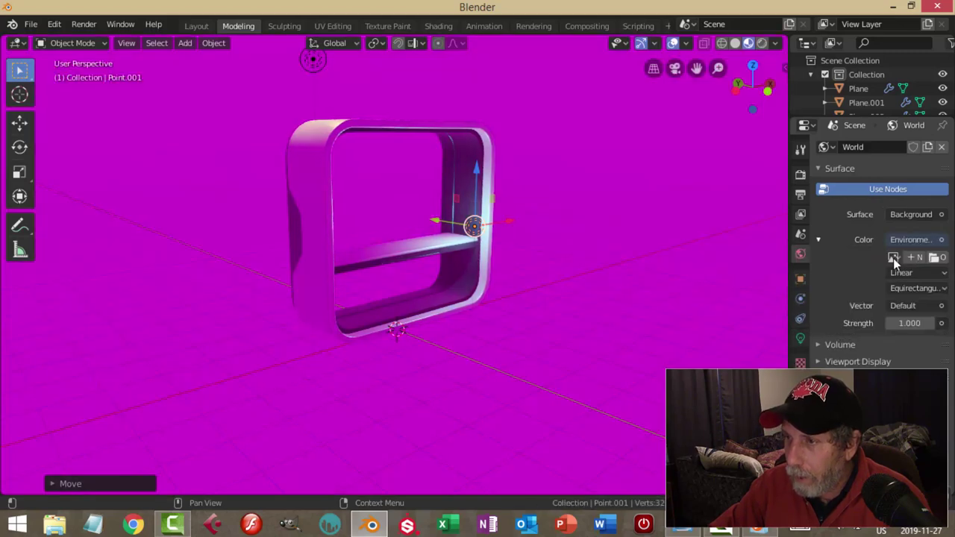
# Step: Load spruit_sunrise_2k.hdr from the HDR TEXTURES folder as the world's environment image
pyautogui.click(935, 257)
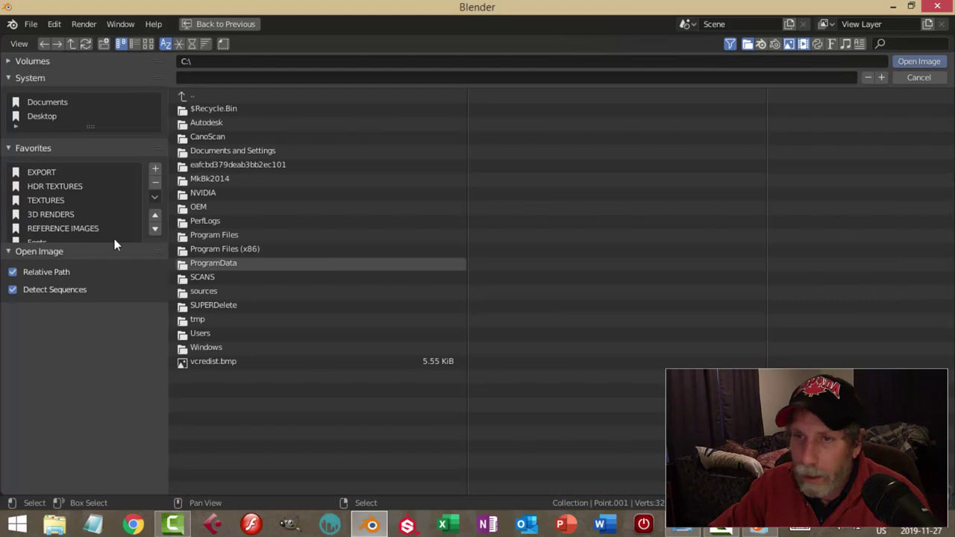
pyautogui.click(60, 186)
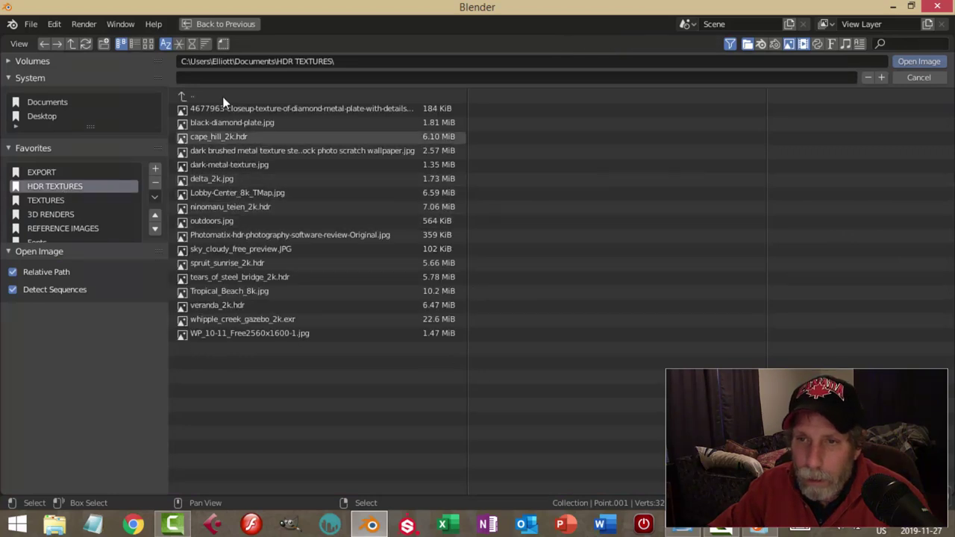
pyautogui.click(148, 43)
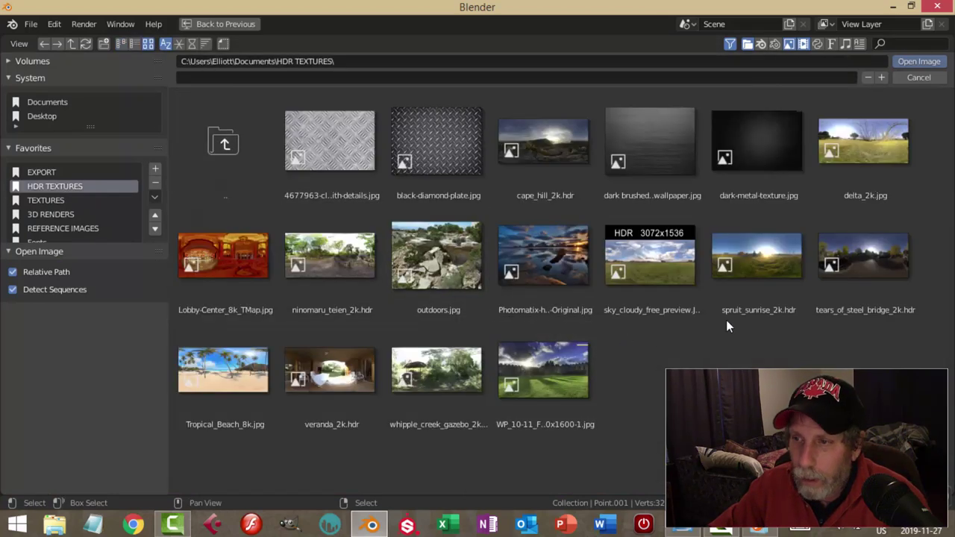
pyautogui.click(747, 261)
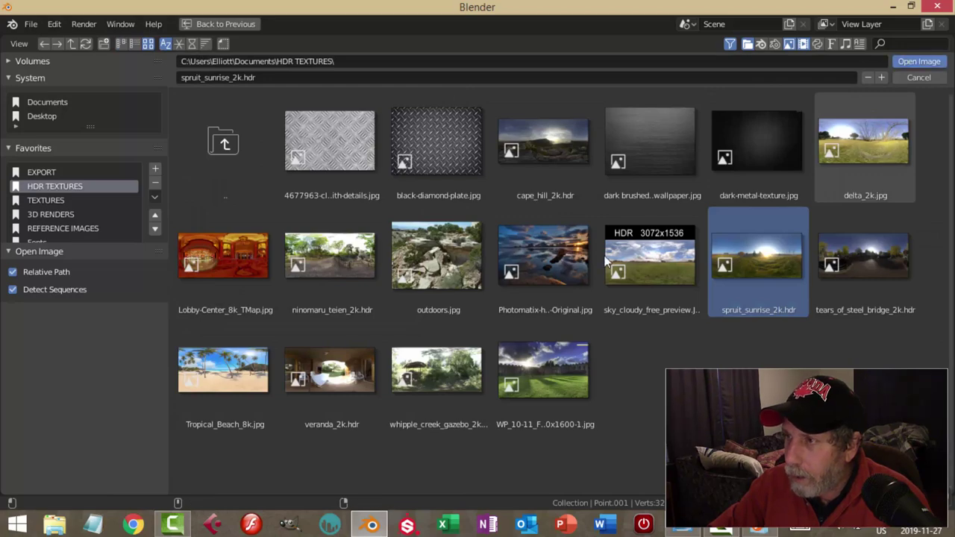
pyautogui.click(919, 61)
# Step: Dissolve the edge loop along the outer edge of the bookcase frame's front face
pyautogui.moveTo(518, 298); pyautogui.dragTo(557, 336, button='middle')
pyautogui.scroll(2, 554, 340)
pyautogui.scroll(1, 546, 333)
pyautogui.scroll(-1, 553, 336)
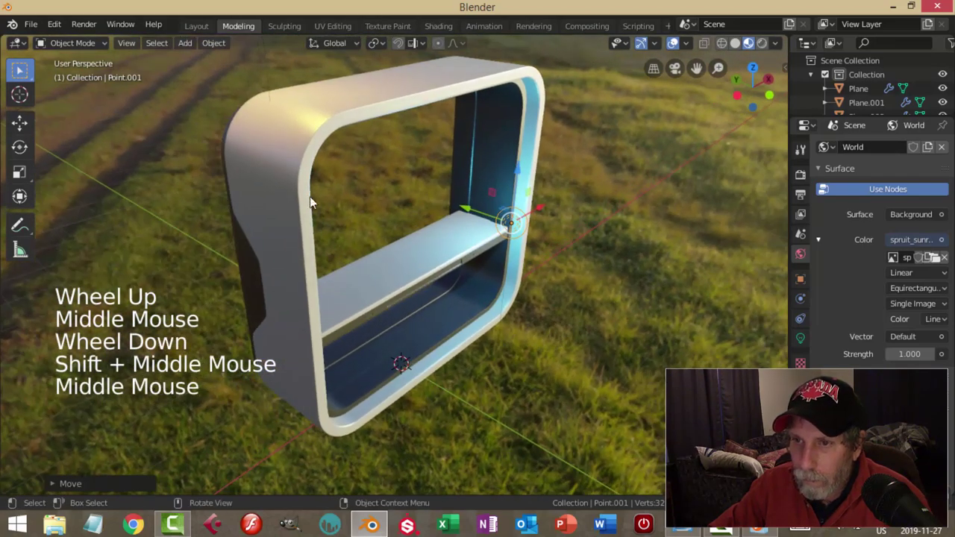
pyautogui.click(308, 145)
pyautogui.press('Tab')
pyautogui.hotkey('alt', 'a')
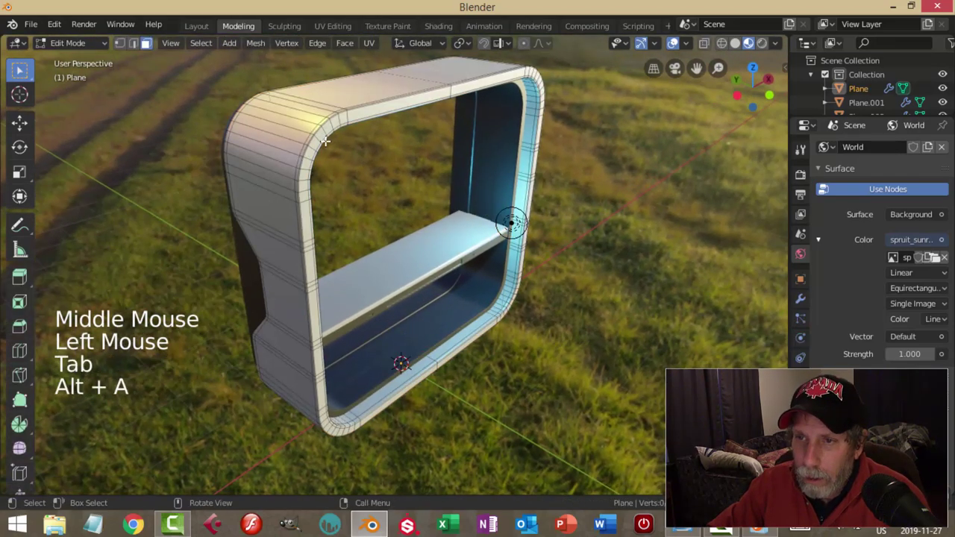
pyautogui.scroll(2, 326, 137)
pyautogui.scroll(-1, 311, 129)
pyautogui.keyDown('shift'); pyautogui.moveTo(312, 130); pyautogui.dragTo(316, 127, button='middle'); pyautogui.keyUp('shift')
pyautogui.scroll(2, 366, 205)
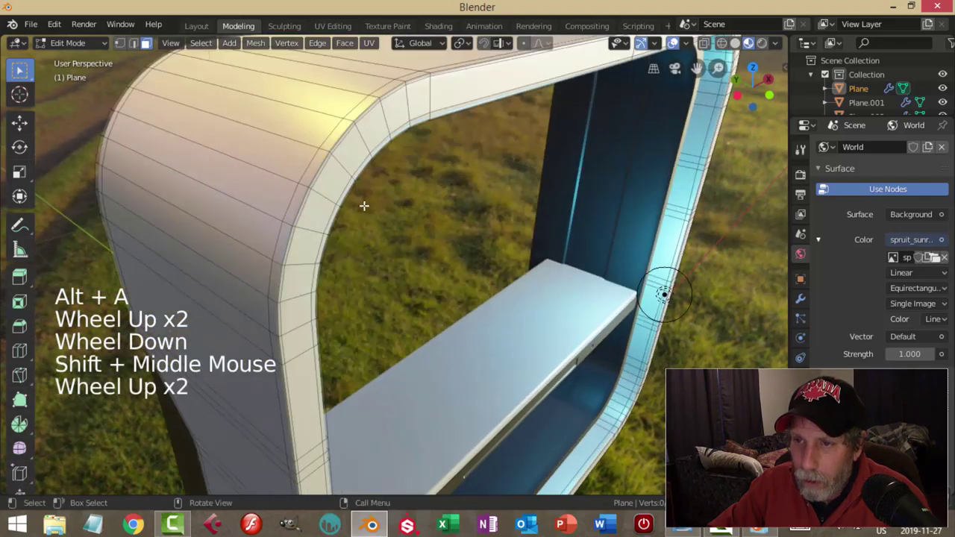
pyautogui.scroll(1, 341, 196)
pyautogui.keyDown('shift'); pyautogui.moveTo(313, 180); pyautogui.dragTo(292, 165, button='middle'); pyautogui.keyUp('shift')
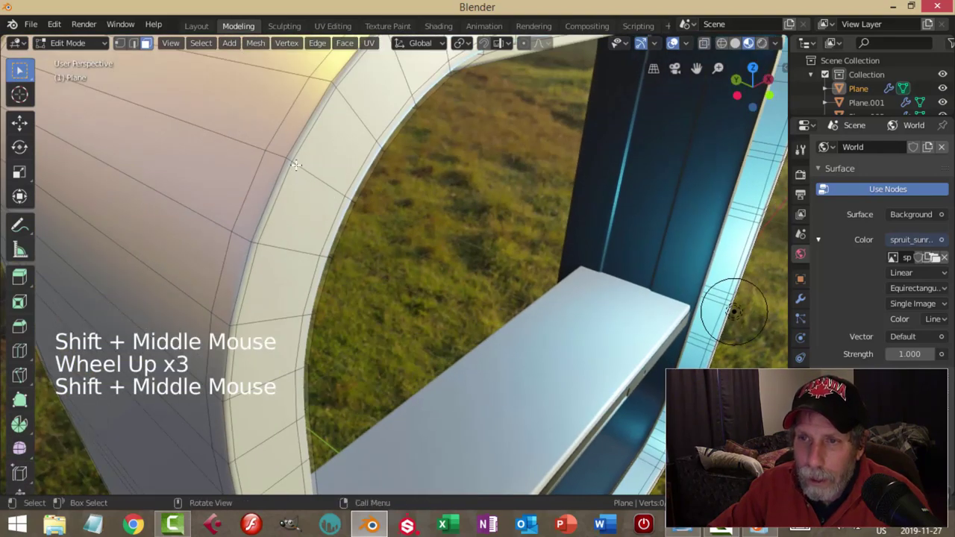
pyautogui.press('2')
pyautogui.keyDown('alt'); pyautogui.keyDown('shift'); pyautogui.click(305, 164); pyautogui.keyUp('shift'); pyautogui.keyUp('alt')
pyautogui.press('x')
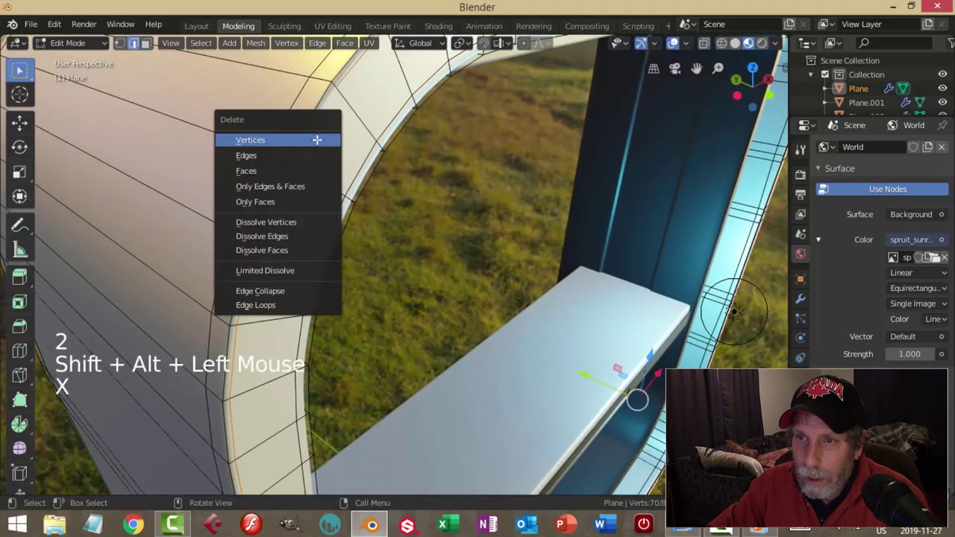
pyautogui.click(306, 236)
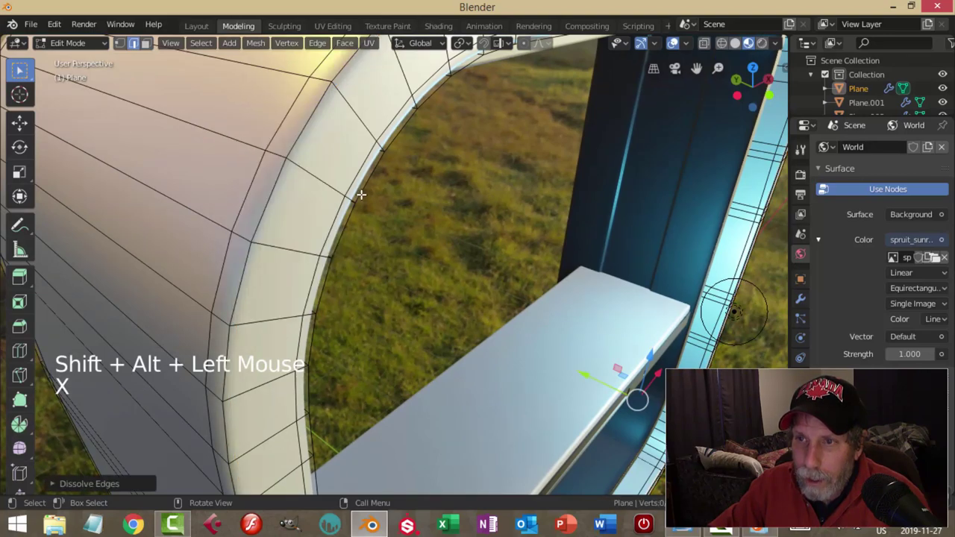
pyautogui.press('Tab')
# Step: Select the face loop along the middle of the inner liner and grow the selection to cover the whole central strip
pyautogui.scroll(-4, 366, 202)
pyautogui.moveTo(506, 222)
pyautogui.keyDown('shift'); pyautogui.mouseDown(button='middle')
pyautogui.moveTo(447, 211)
pyautogui.moveTo(479, 217)
pyautogui.moveTo(472, 239)
pyautogui.moveTo(512, 221)
pyautogui.moveTo(502, 227)
pyautogui.mouseUp(button='middle'); pyautogui.keyUp('shift')
pyautogui.hotkey('alt', 'a')
pyautogui.click(508, 226)
pyautogui.press('Tab')
pyautogui.hotkey('alt', 'a')
pyautogui.scroll(3, 512, 219)
pyautogui.moveTo(502, 227)
pyautogui.mouseDown(button='middle')
pyautogui.moveTo(491, 237)
pyautogui.moveTo(493, 228)
pyautogui.mouseUp(button='middle')
pyautogui.press('3')
pyautogui.keyDown('alt'); pyautogui.keyDown('shift'); pyautogui.click(456, 114); pyautogui.keyUp('shift'); pyautogui.keyUp('alt')
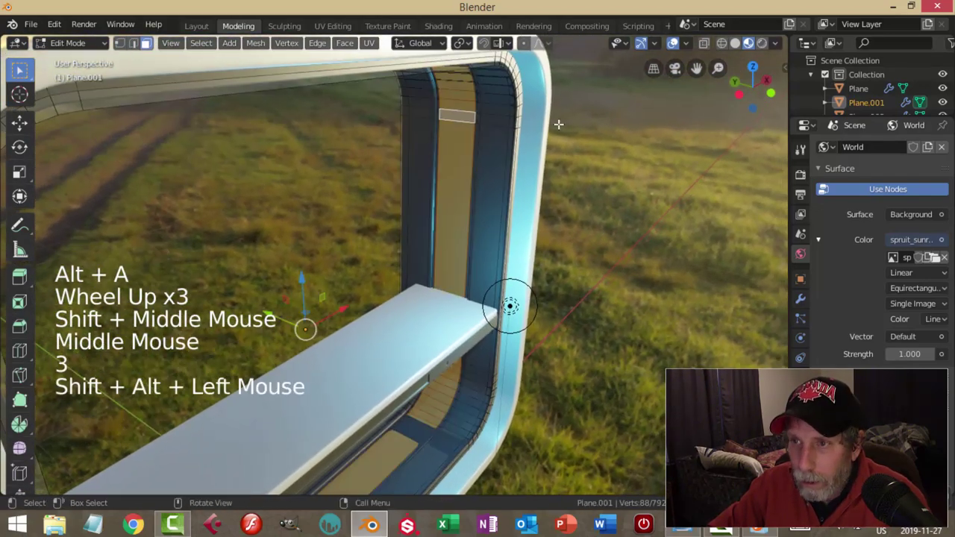
pyautogui.press('ctrl+KP_Add')
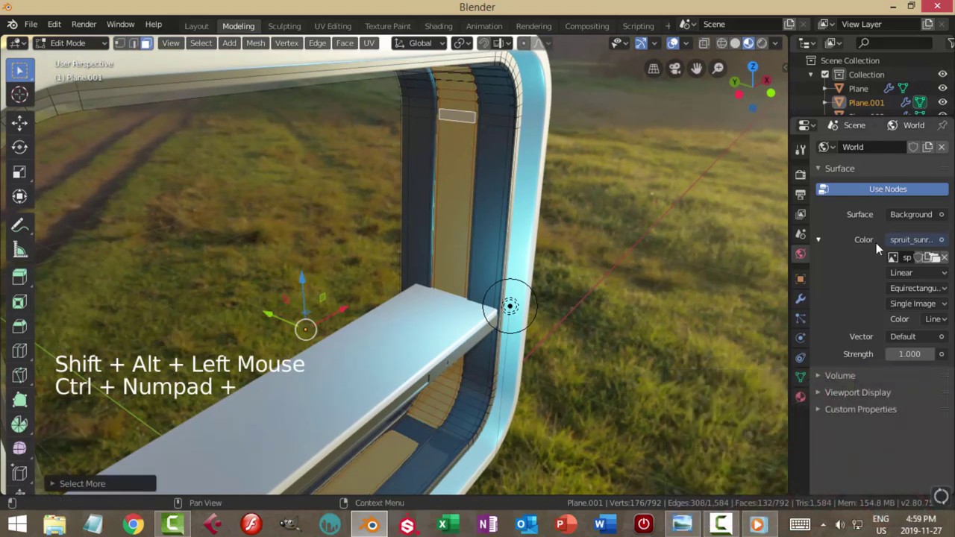
# Step: Add a new Emission material with strength 2.5 to the inner liner and assign it to the selected central strip
pyautogui.click(800, 397)
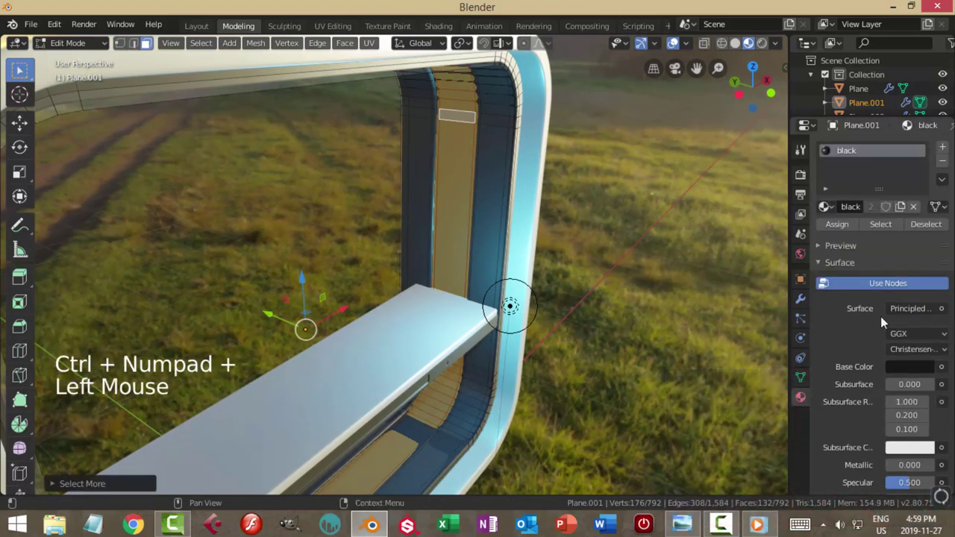
pyautogui.click(942, 147)
pyautogui.click(879, 235)
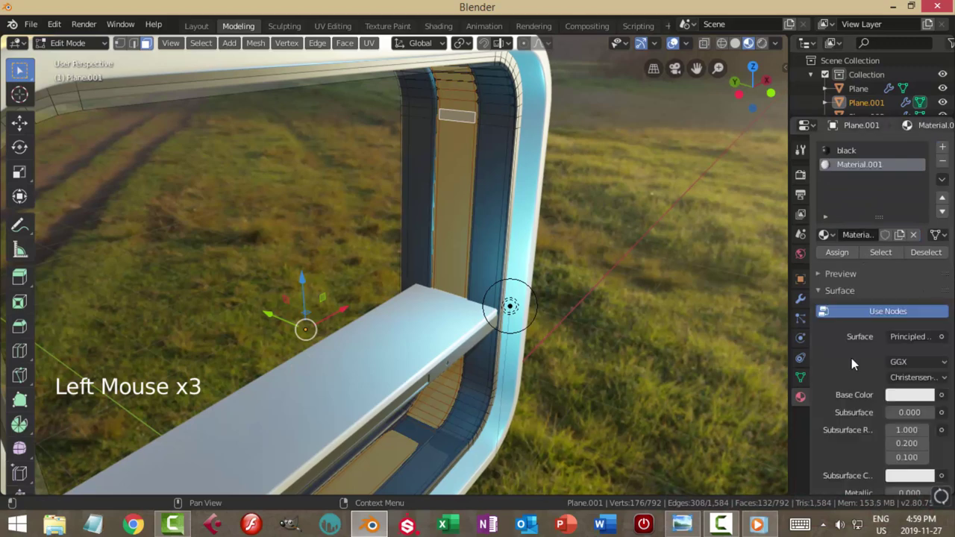
pyautogui.moveTo(909, 335); pyautogui.dragTo(797, 59)
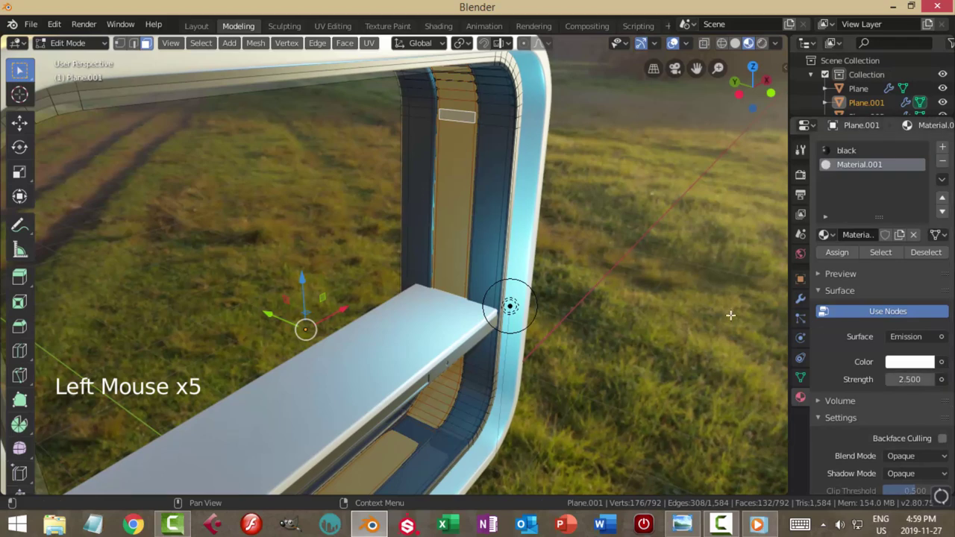
pyautogui.click(845, 254)
pyautogui.hotkey('alt', 'a')
pyautogui.press('Tab')
pyautogui.hotkey('alt', 'a')
# Step: Enable Ambient Occlusion, Bloom and Screen Space Reflections for the Eevee render
pyautogui.click(800, 173)
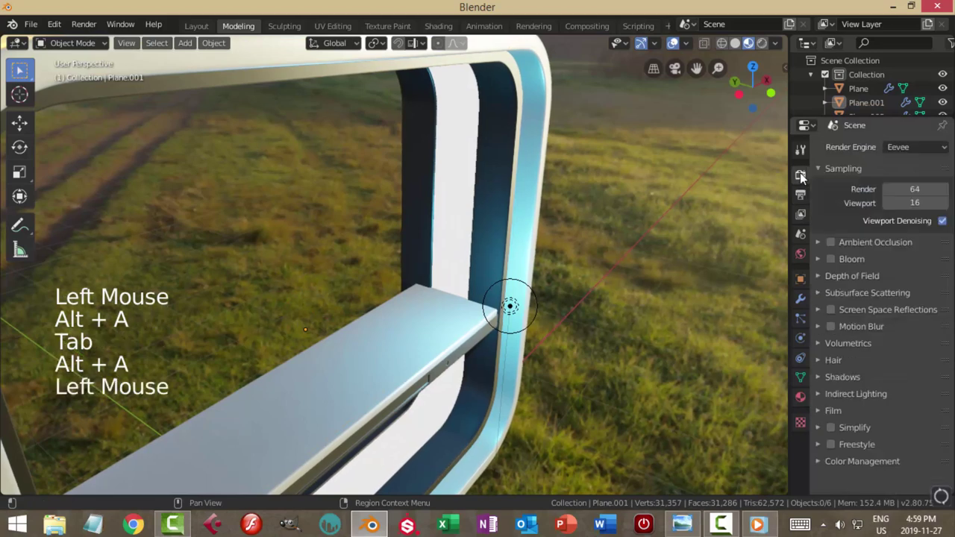
pyautogui.click(830, 243)
pyautogui.click(823, 259)
pyautogui.click(831, 259)
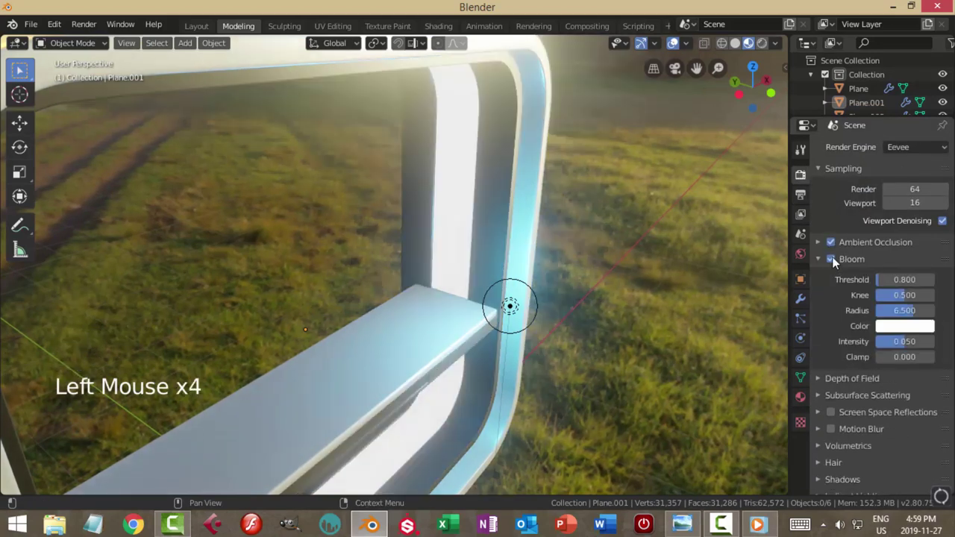
pyautogui.click(822, 258)
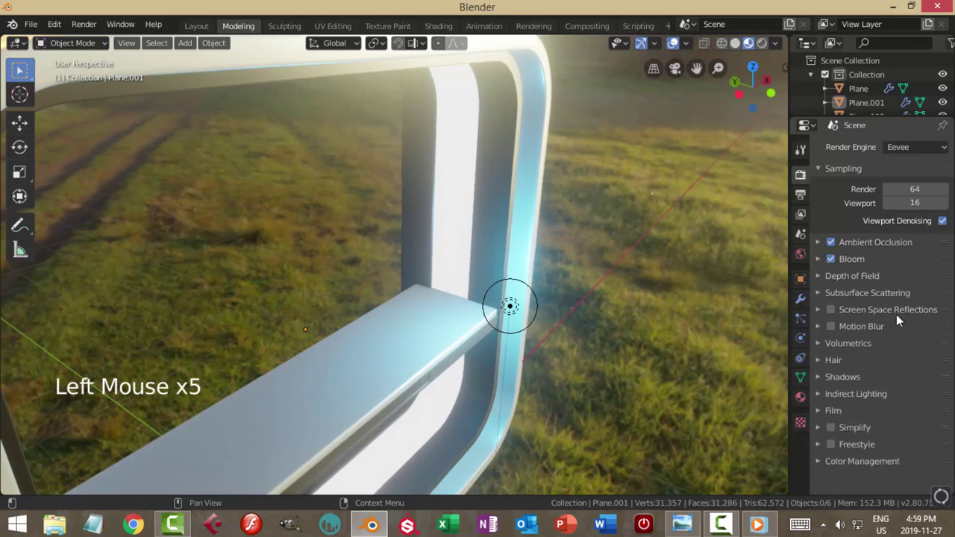
pyautogui.click(832, 310)
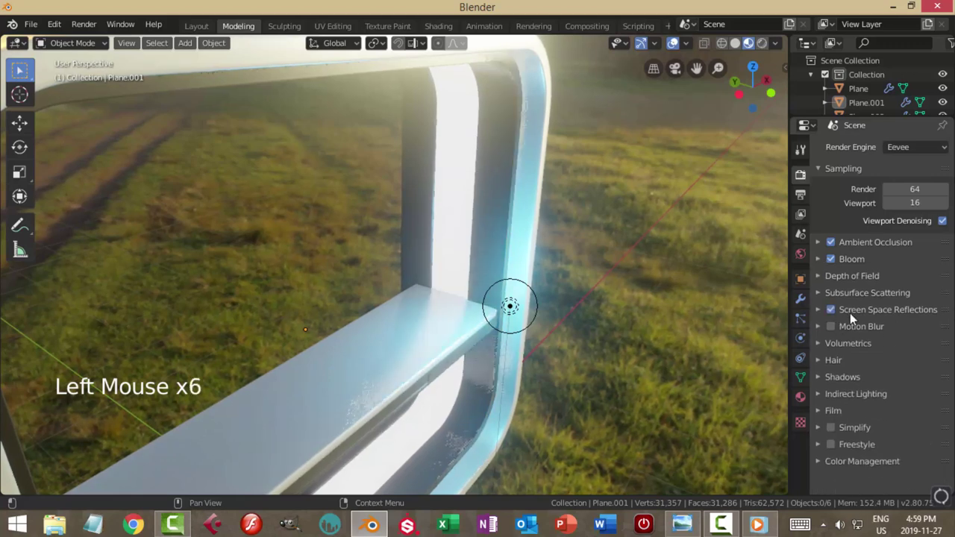
# Step: Set the render's film filter size to 1.75 px
pyautogui.click(821, 409)
pyautogui.click(907, 432)
pyautogui.write('1.75')
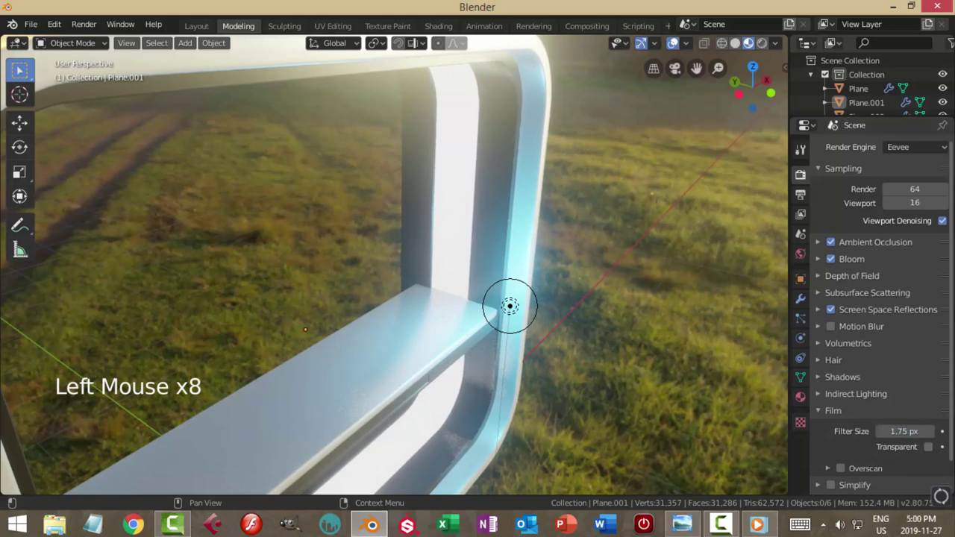
# Step: Set the render samples to 200 and the output resolution scale to 75%
pyautogui.click(910, 188)
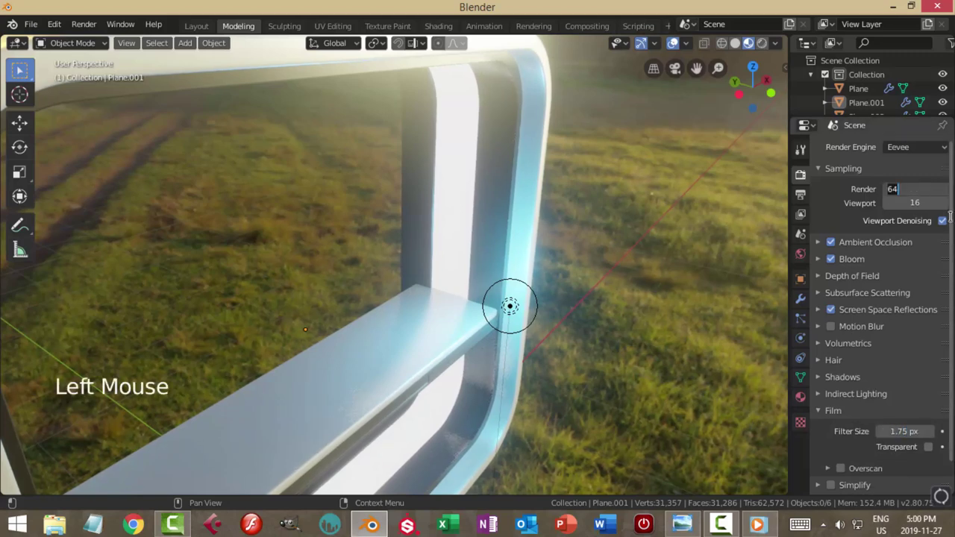
pyautogui.write('200')
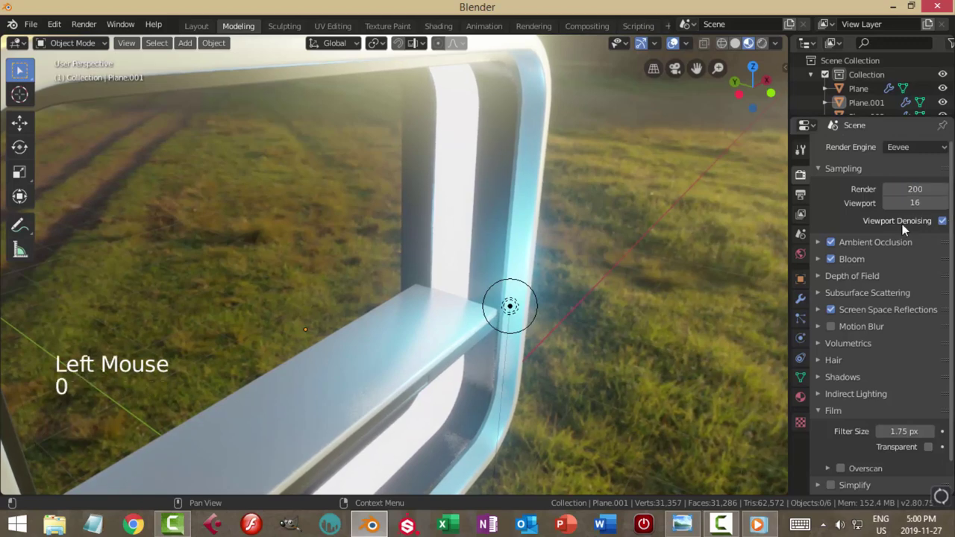
pyautogui.click(801, 195)
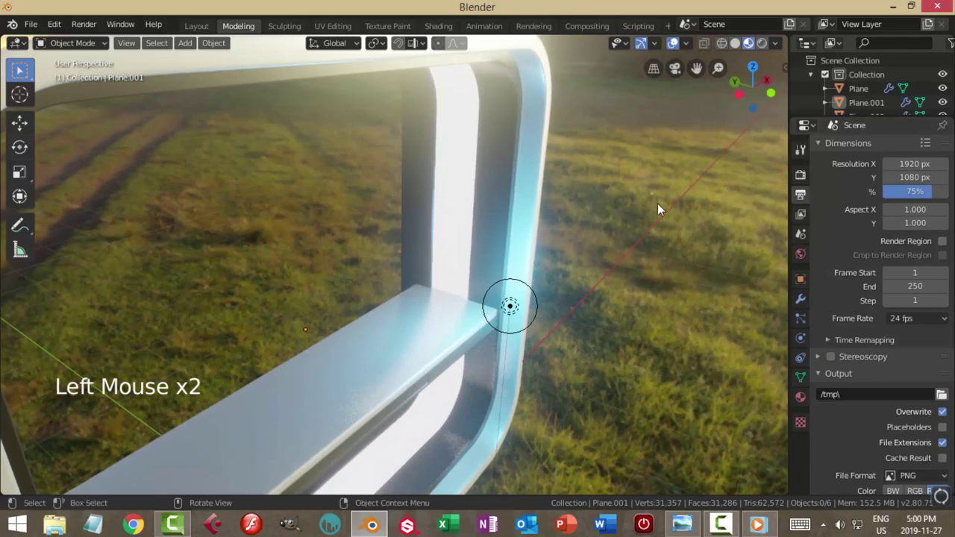
pyautogui.scroll(-4, 649, 206)
pyautogui.moveTo(649, 206); pyautogui.dragTo(627, 215, button='middle')
pyautogui.scroll(2, 612, 239)
pyautogui.moveTo(599, 258); pyautogui.dragTo(506, 328, button='middle')
pyautogui.scroll(1, 506, 329)
pyautogui.click(587, 334)
pyautogui.press('Tab')
pyautogui.moveTo(587, 333); pyautogui.dragTo(463, 291, button='middle')
pyautogui.scroll(2, 465, 341)
pyautogui.press('Tab')
# Step: Select all the faces inside the first round recess on the front edge of the shelf's black trim
pyautogui.click(469, 293)
pyautogui.press('Tab')
pyautogui.scroll(1, 508, 294)
pyautogui.scroll(4, 463, 290)
pyautogui.keyDown('shift'); pyautogui.moveTo(527, 288); pyautogui.dragTo(487, 291, button='middle'); pyautogui.keyUp('shift')
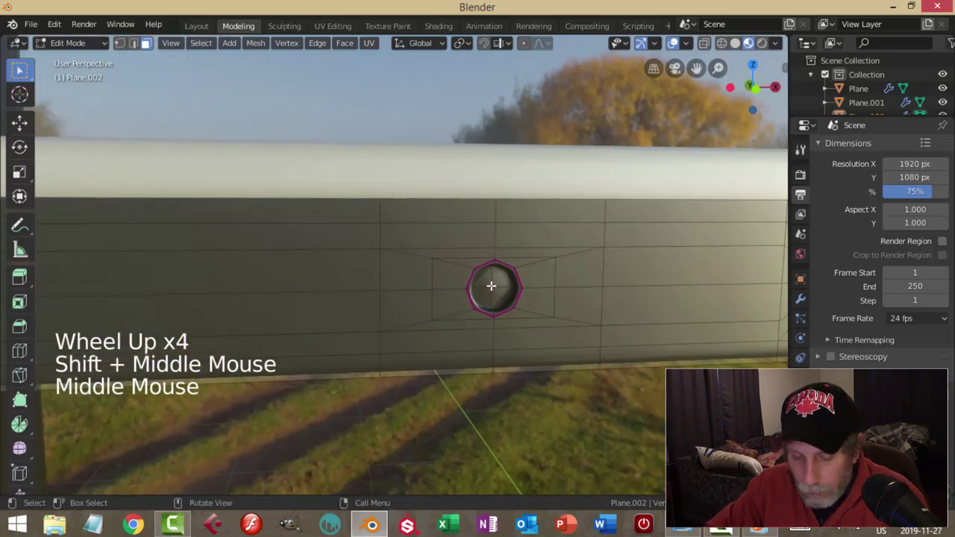
pyautogui.click(554, 289)
pyautogui.press('KP_Decimal')
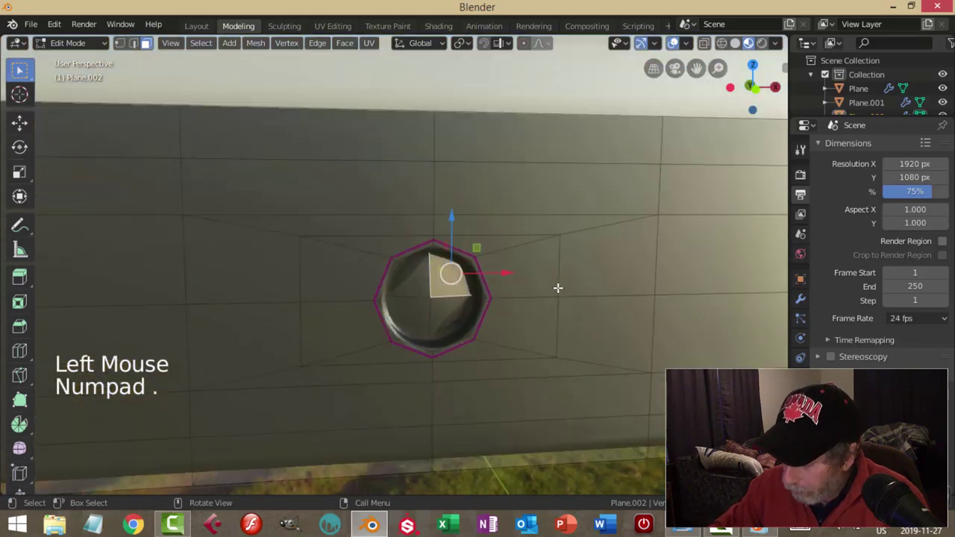
pyautogui.keyDown('shift'); pyautogui.click(337, 310); pyautogui.keyUp('shift')
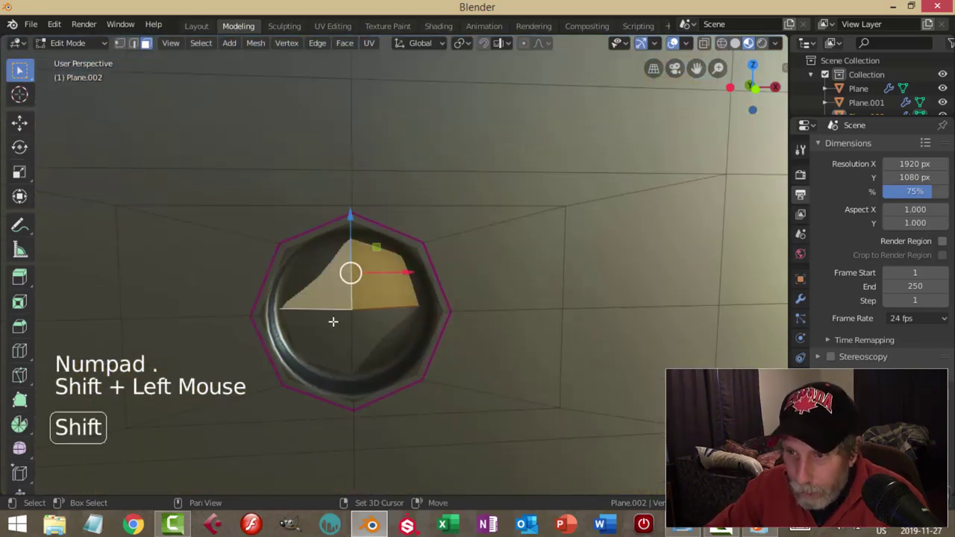
pyautogui.keyDown('shift'); pyautogui.click(335, 329); pyautogui.keyUp('shift')
pyautogui.keyDown('shift'); pyautogui.click(430, 329); pyautogui.keyUp('shift')
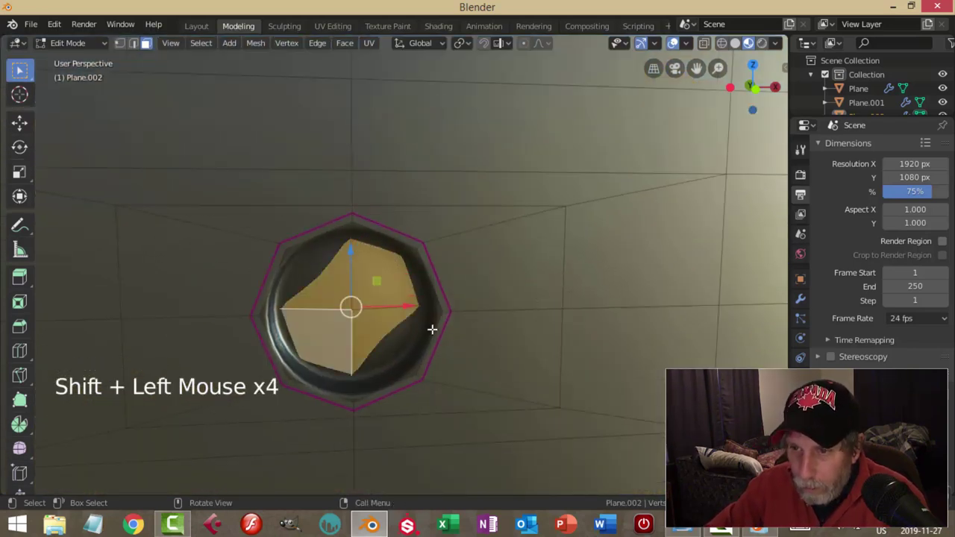
pyautogui.press('ctrl+KP_Add')
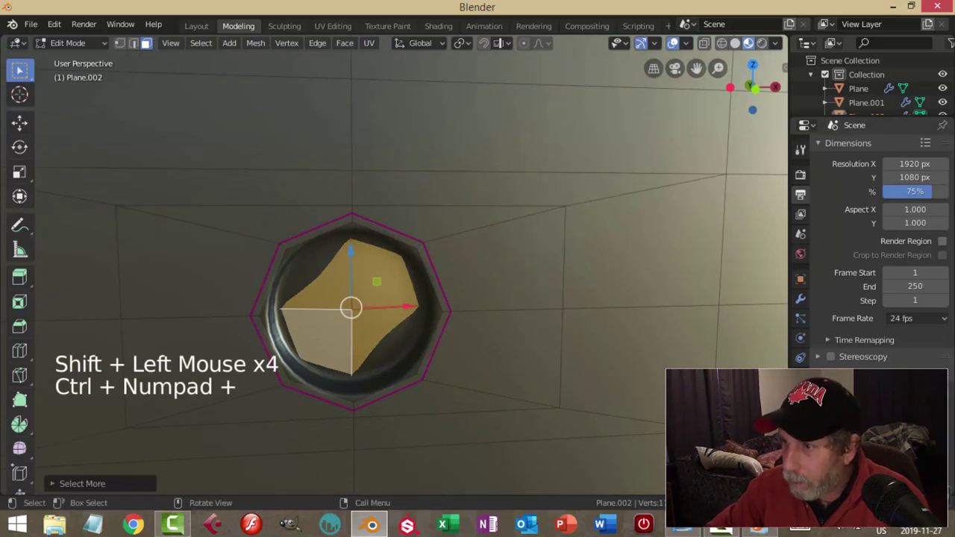
# Step: Add Material.001 as a second material of the trim, rename it emission, and assign it to the selected round recess
pyautogui.click(800, 397)
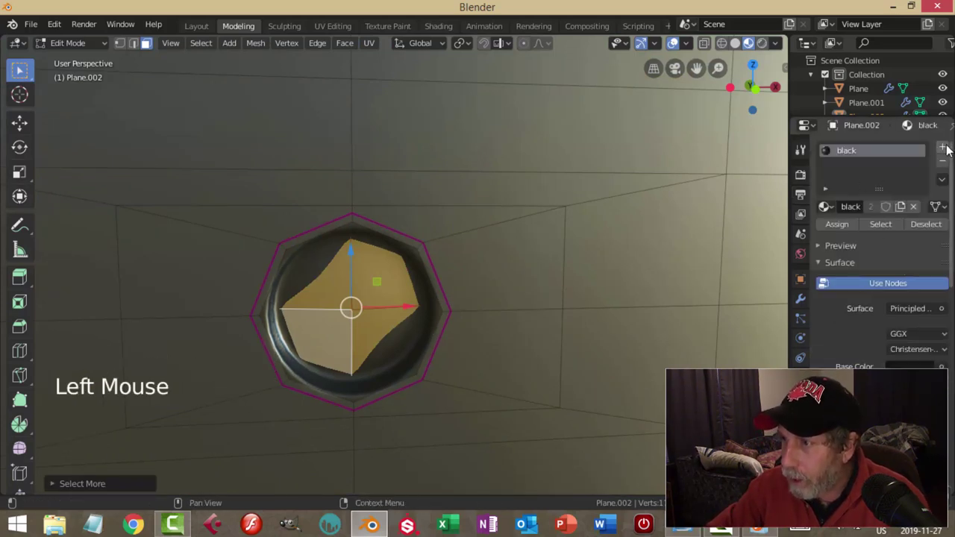
pyautogui.click(944, 148)
pyautogui.click(827, 236)
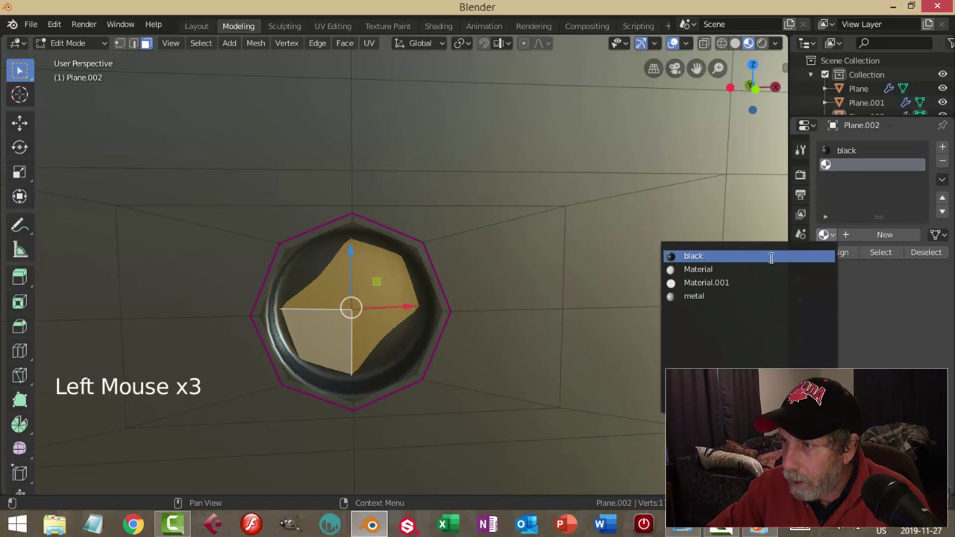
pyautogui.click(736, 283)
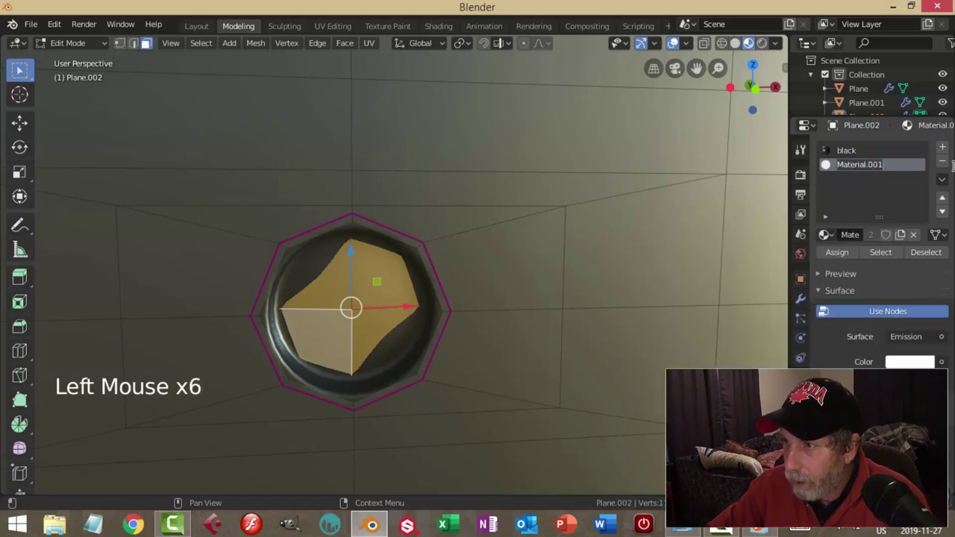
pyautogui.write('emission')
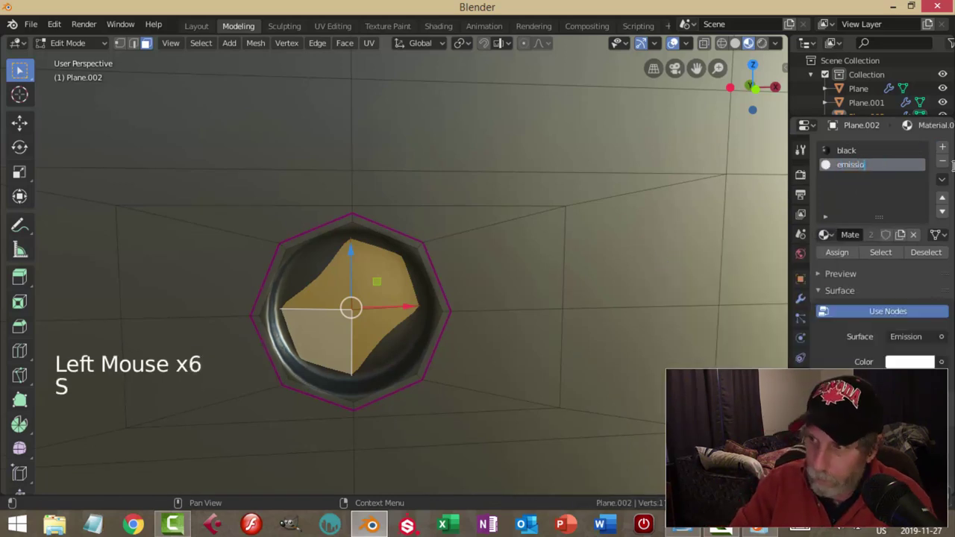
pyautogui.click(840, 253)
pyautogui.hotkey('alt', 'a')
pyautogui.press('Tab')
pyautogui.hotkey('alt', 'a')
# Step: Select all the faces inside the round recess at the opposite end of the shelf trim
pyautogui.moveTo(564, 261); pyautogui.dragTo(423, 214, button='middle')
pyautogui.scroll(-4, 526, 280)
pyautogui.scroll(-5, 530, 281)
pyautogui.scroll(-5, 448, 283)
pyautogui.click(542, 198)
pyautogui.press('Tab')
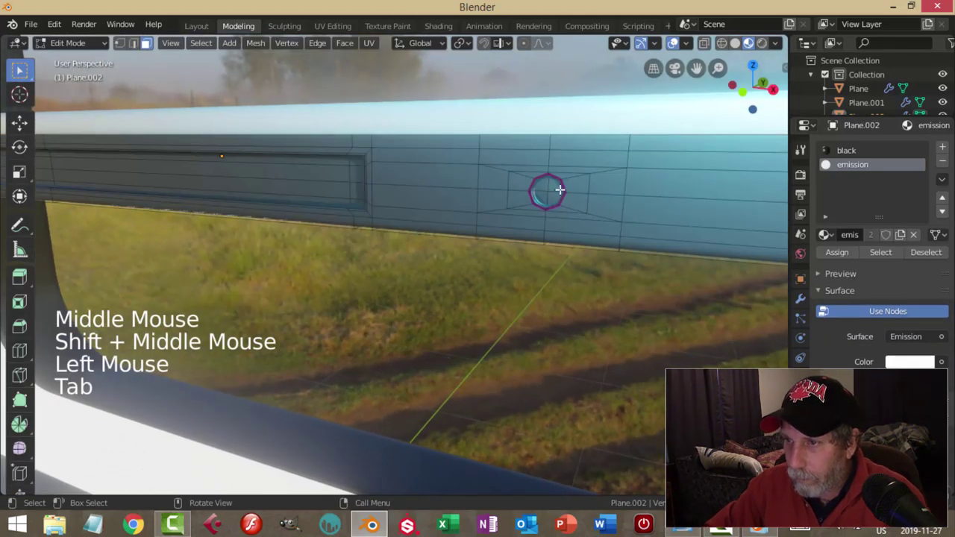
pyautogui.scroll(1, 546, 193)
pyautogui.click(647, 142)
pyautogui.keyDown('shift'); pyautogui.moveTo(646, 142); pyautogui.dragTo(660, 132); pyautogui.keyUp('shift')
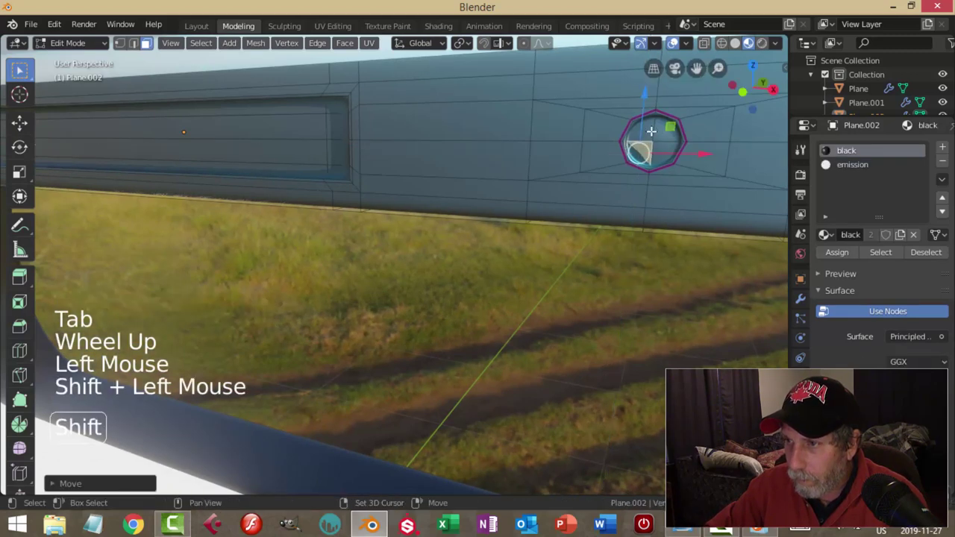
pyautogui.keyDown('shift'); pyautogui.click(661, 139); pyautogui.keyUp('shift')
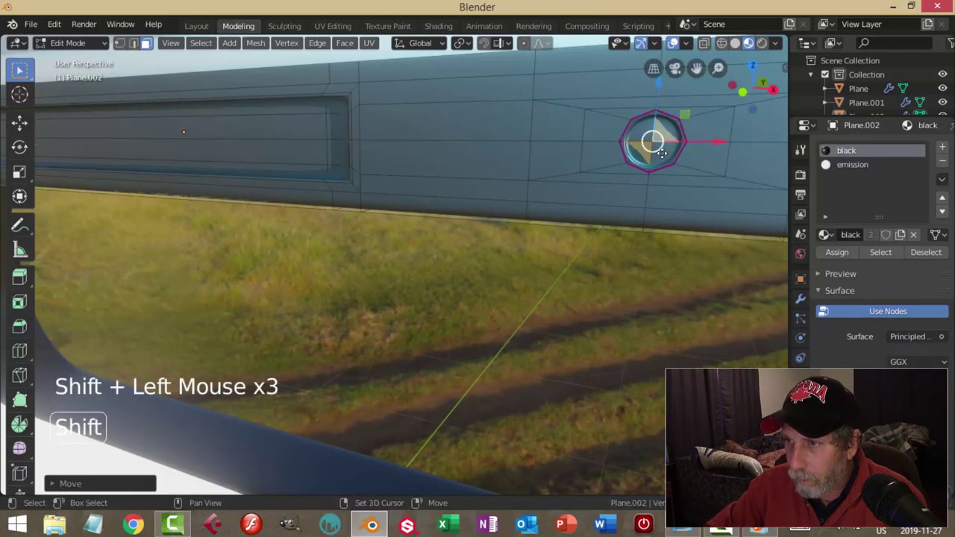
pyautogui.press('3')
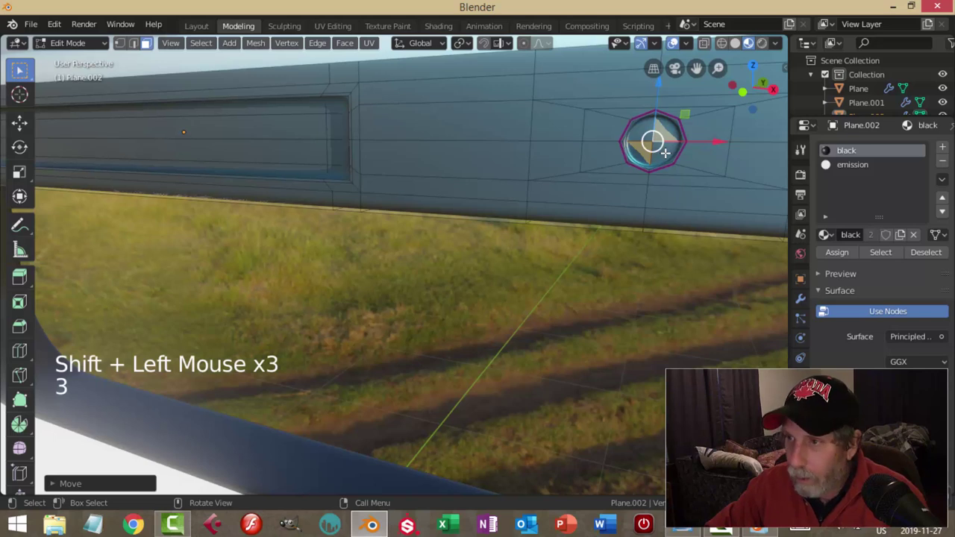
pyautogui.press('c')
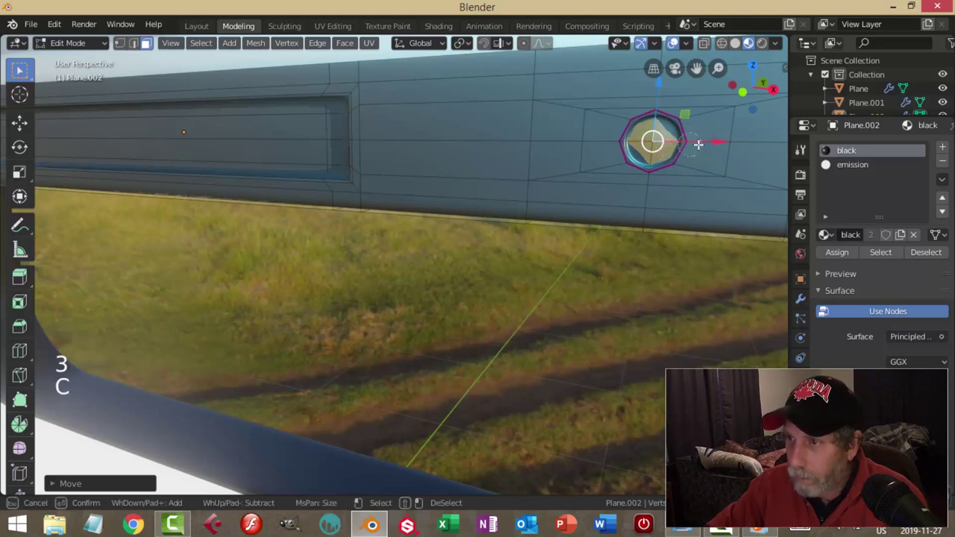
pyautogui.press('ctrl+KP_Add')
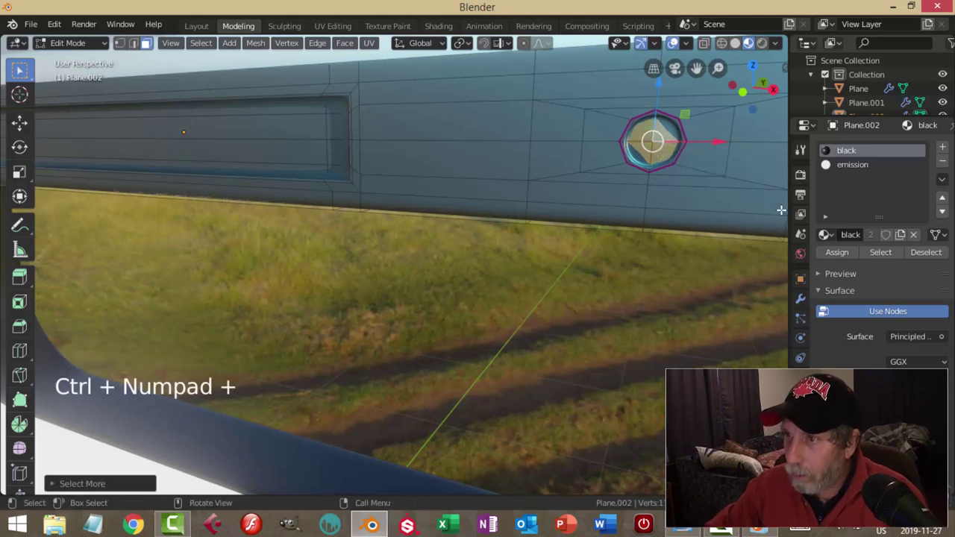
# Step: Assign the emission material to the second round recess and return to Object Mode
pyautogui.click(833, 252)
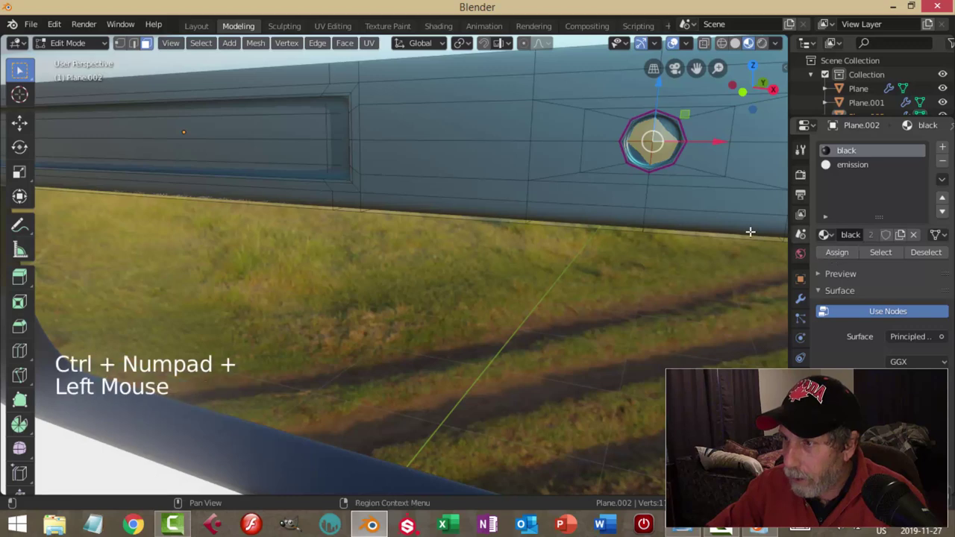
pyautogui.click(852, 164)
pyautogui.click(839, 251)
pyautogui.hotkey('alt', 'a')
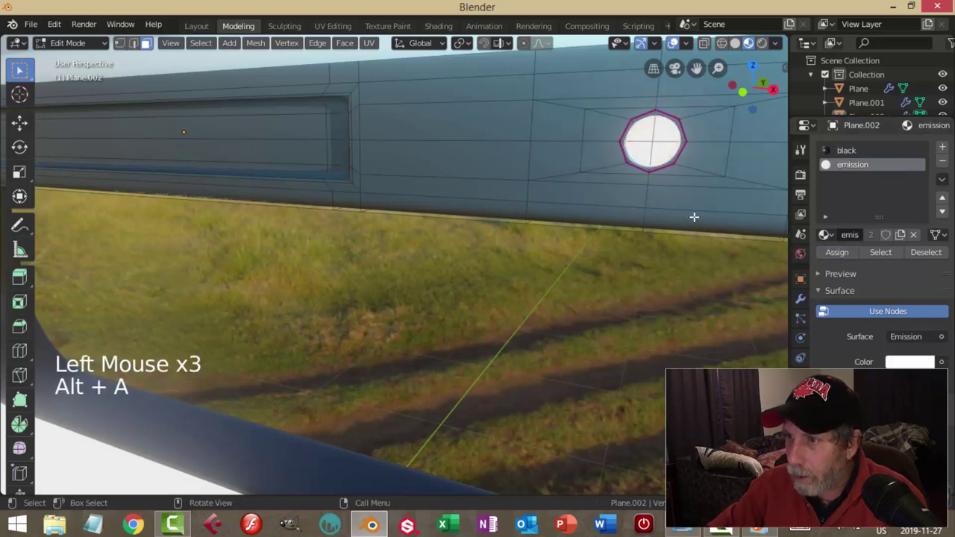
pyautogui.press('Tab')
# Step: Select the inner faces of the long slot in the shelf trim, from its middle to the end near the second round recess
pyautogui.moveTo(451, 215); pyautogui.dragTo(527, 233, button='middle')
pyautogui.press('Tab')
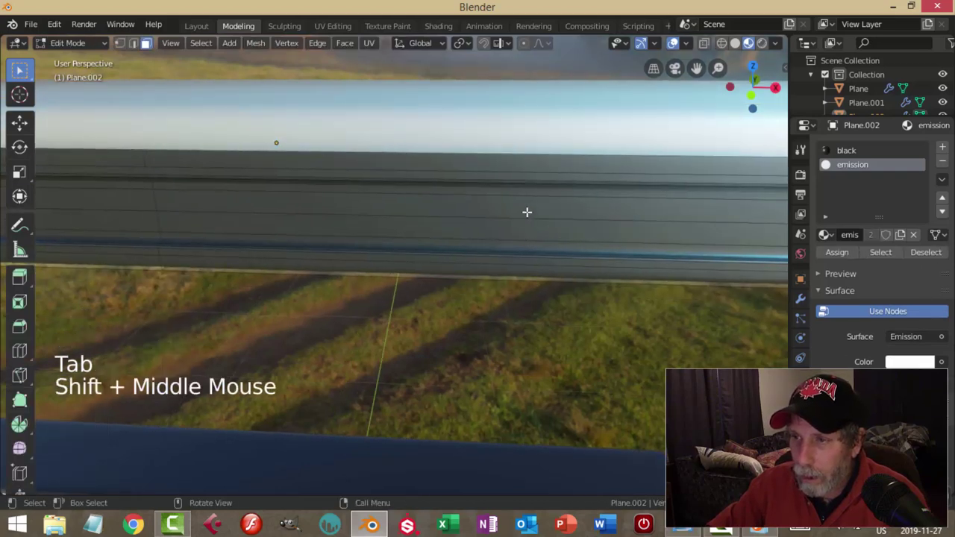
pyautogui.click(527, 212)
pyautogui.keyDown('shift'); pyautogui.click(590, 224); pyautogui.keyUp('shift')
pyautogui.keyDown('shift'); pyautogui.click(644, 225); pyautogui.keyUp('shift')
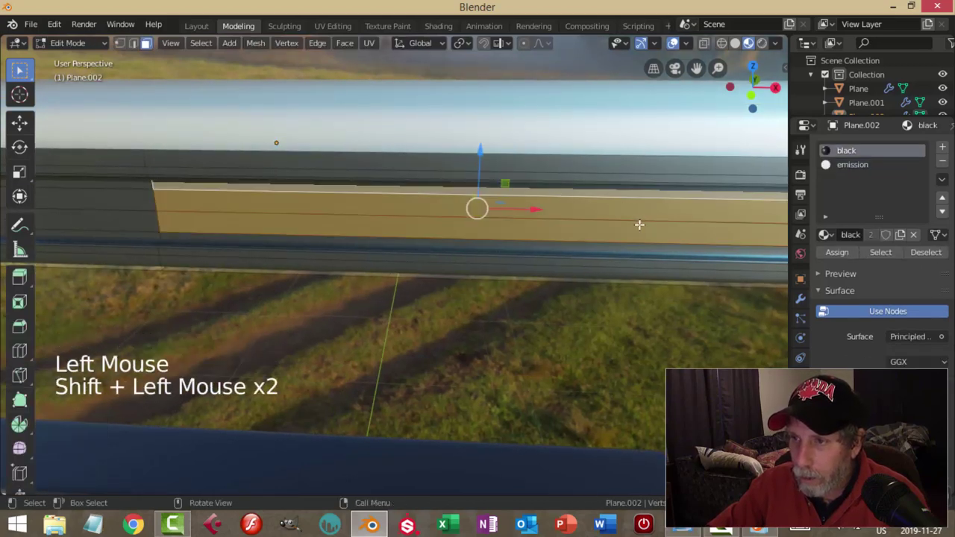
pyautogui.scroll(-2, 646, 223)
pyautogui.keyDown('shift'); pyautogui.moveTo(646, 223); pyautogui.dragTo(477, 275, button='middle'); pyautogui.keyUp('shift')
pyautogui.scroll(2, 476, 275)
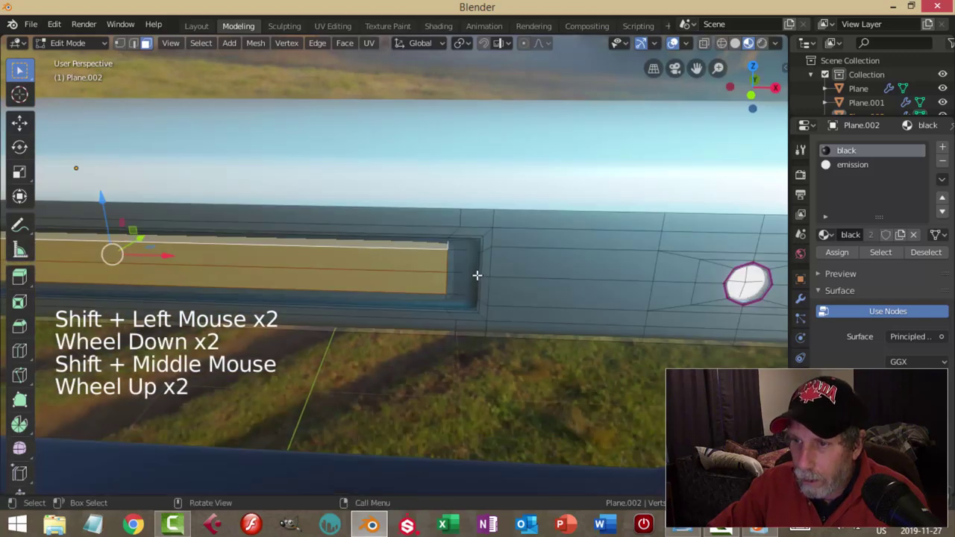
pyautogui.keyDown('shift'); pyautogui.click(439, 293); pyautogui.keyUp('shift')
pyautogui.keyDown('shift'); pyautogui.click(460, 287); pyautogui.keyUp('shift')
pyautogui.keyDown('shift'); pyautogui.click(460, 284); pyautogui.keyUp('shift')
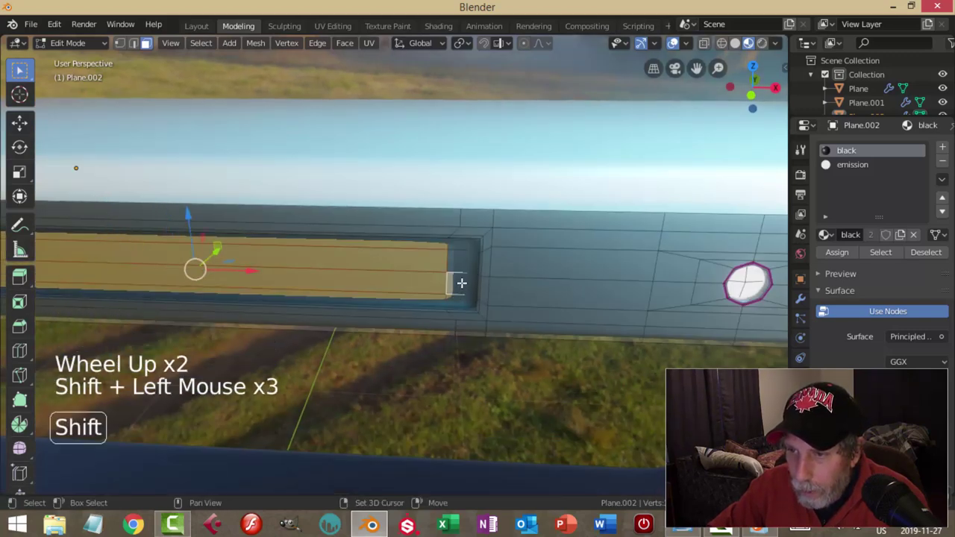
# Step: Extend the selection with the remaining inner faces of the long slot, up to its end near the first round recess
pyautogui.scroll(-2, 370, 287)
pyautogui.keyDown('shift'); pyautogui.moveTo(370, 287); pyautogui.dragTo(582, 279, button='middle'); pyautogui.keyUp('shift')
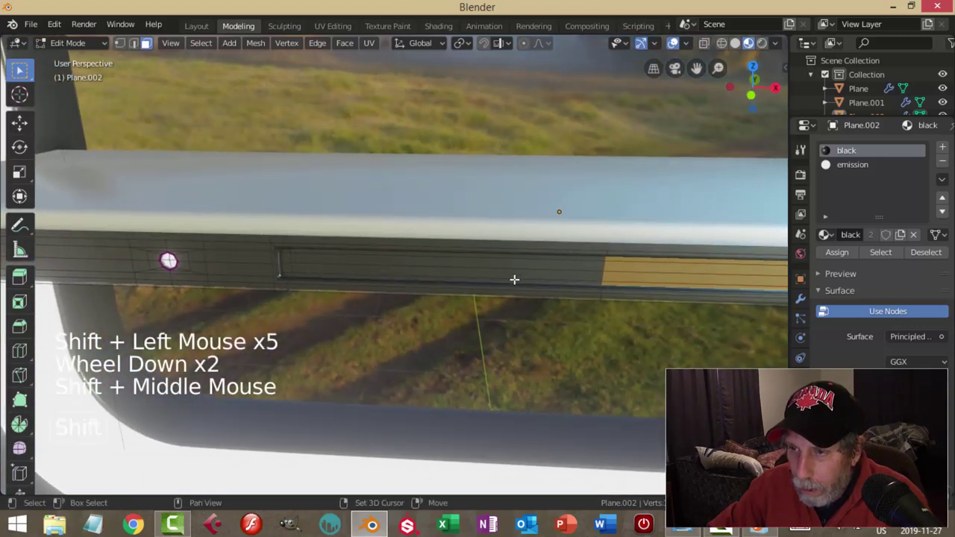
pyautogui.scroll(3, 567, 287)
pyautogui.keyDown('shift'); pyautogui.click(589, 291); pyautogui.keyUp('shift')
pyautogui.keyDown('shift'); pyautogui.click(587, 263); pyautogui.keyUp('shift')
pyautogui.keyDown('shift'); pyautogui.click(578, 231); pyautogui.keyUp('shift')
pyautogui.keyDown('shift'); pyautogui.click(129, 263); pyautogui.keyUp('shift')
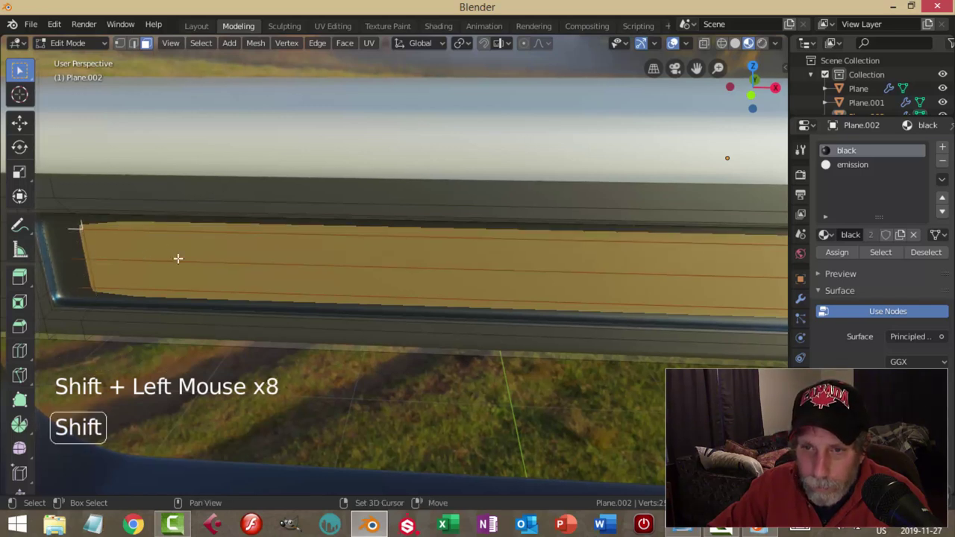
# Step: Assign the emission material to the long slot's selected faces and return to Object Mode with nothing selected
pyautogui.click(872, 163)
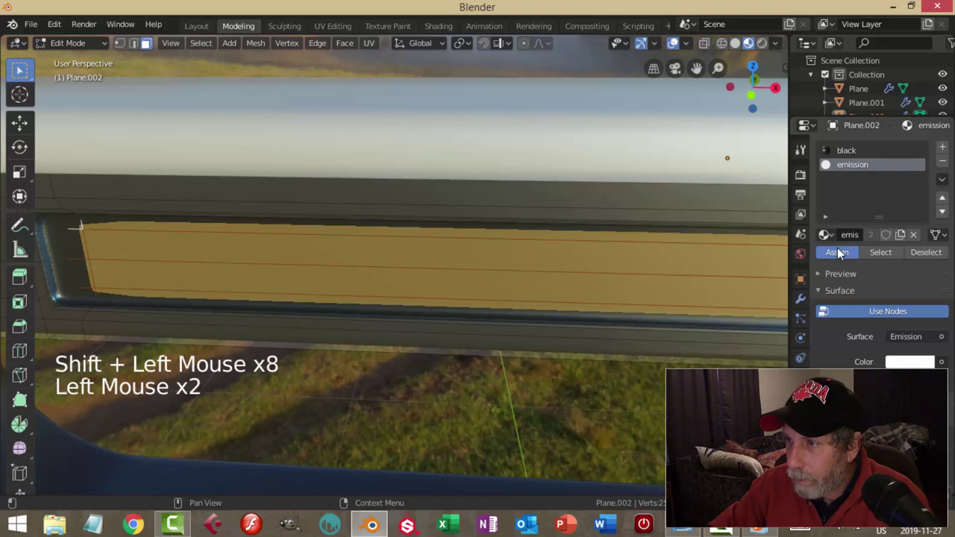
pyautogui.scroll(-3, 375, 257)
pyautogui.hotkey('alt', 'a')
pyautogui.press('Tab')
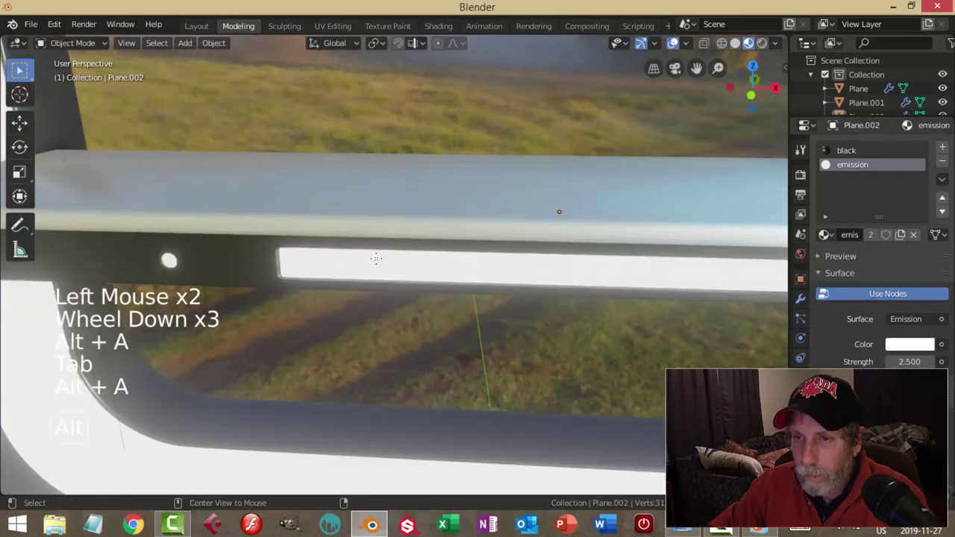
pyautogui.hotkey('alt', 'a')
# Step: Select the shelf together with its lit trim and adjust their height inside the frame in front view
pyautogui.scroll(-4, 504, 276)
pyautogui.keyDown('shift'); pyautogui.moveTo(504, 277); pyautogui.dragTo(440, 282, button='middle'); pyautogui.keyUp('shift')
pyautogui.moveTo(441, 282); pyautogui.dragTo(475, 313, button='middle')
pyautogui.scroll(-4, 378, 289)
pyautogui.scroll(1, 499, 295)
pyautogui.scroll(3, 499, 295)
pyautogui.click(535, 296)
pyautogui.moveTo(536, 296)
pyautogui.keyDown('shift'); pyautogui.mouseDown(button='middle')
pyautogui.moveTo(542, 324)
pyautogui.moveTo(527, 287)
pyautogui.mouseUp(button='middle'); pyautogui.keyUp('shift')
pyautogui.keyDown('shift'); pyautogui.click(577, 315); pyautogui.keyUp('shift')
pyautogui.scroll(-2, 576, 315)
pyautogui.moveTo(576, 314); pyautogui.dragTo(607, 386, button='middle')
pyautogui.press('KP_1')
pyautogui.scroll(2, 512, 292)
pyautogui.scroll(-2, 463, 312)
pyautogui.moveTo(405, 247); pyautogui.dragTo(405, 237)
# Step: Duplicate the shelf and its trim and place the copy vertically above the original as an upper shelf
pyautogui.hotkey('shift', 'd')
pyautogui.click(406, 180)
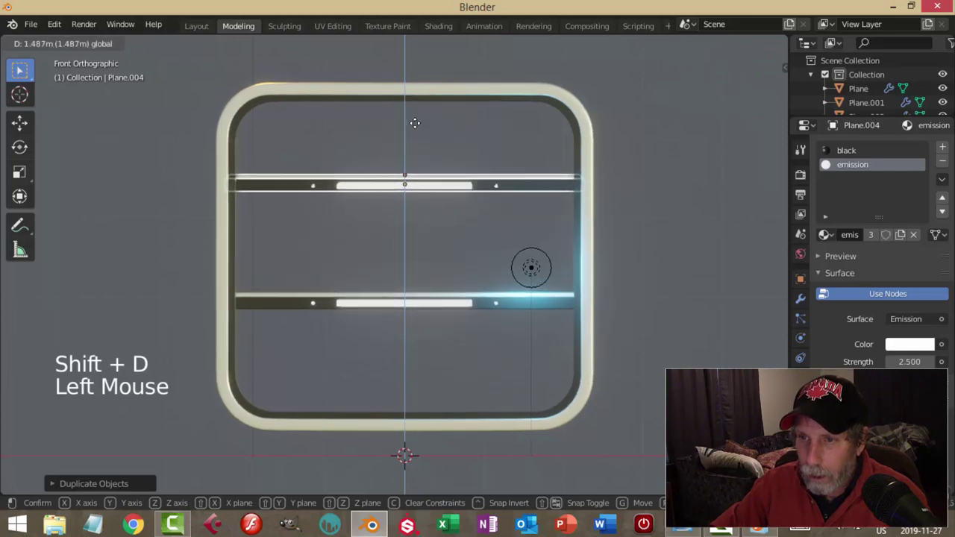
pyautogui.click(417, 157)
pyautogui.hotkey('alt', 'a')
# Step: Move the orange point light slightly along the Y axis above the bookcase
pyautogui.scroll(-4, 403, 166)
pyautogui.moveTo(403, 166); pyautogui.dragTo(353, 110, button='middle')
pyautogui.scroll(2, 482, 250)
pyautogui.click(361, 106)
pyautogui.moveTo(276, 77); pyautogui.dragTo(291, 87)
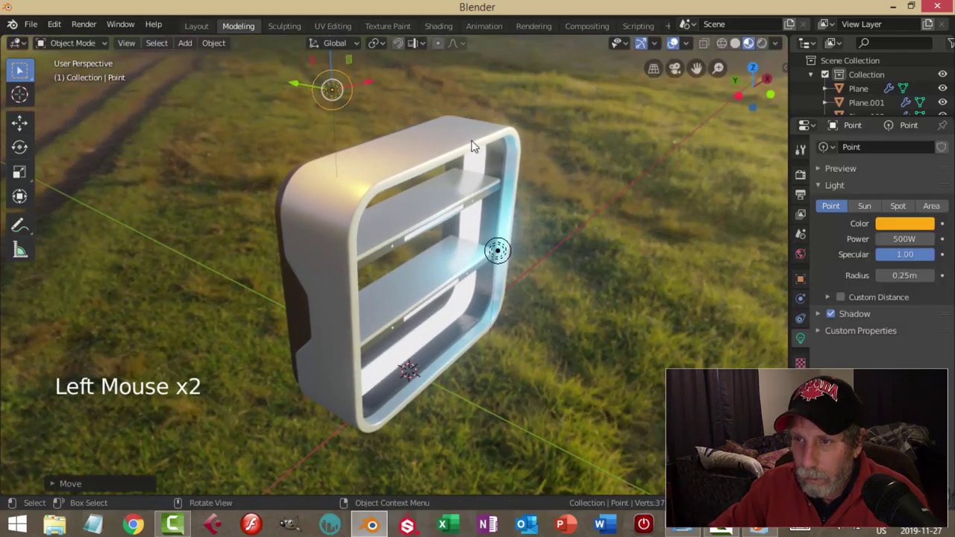
# Step: Raise the blue point light along the Z axis to between the two shelves
pyautogui.moveTo(462, 239); pyautogui.dragTo(532, 261, button='middle')
pyautogui.click(505, 260)
pyautogui.moveTo(507, 206); pyautogui.dragTo(507, 170)
# Step: Set the Metallic value of the outer frame's metal material to 0.8
pyautogui.scroll(-2, 517, 252)
pyautogui.moveTo(517, 252); pyautogui.dragTo(402, 242, button='middle')
pyautogui.scroll(2, 465, 271)
pyautogui.scroll(1, 466, 271)
pyautogui.scroll(-1, 465, 271)
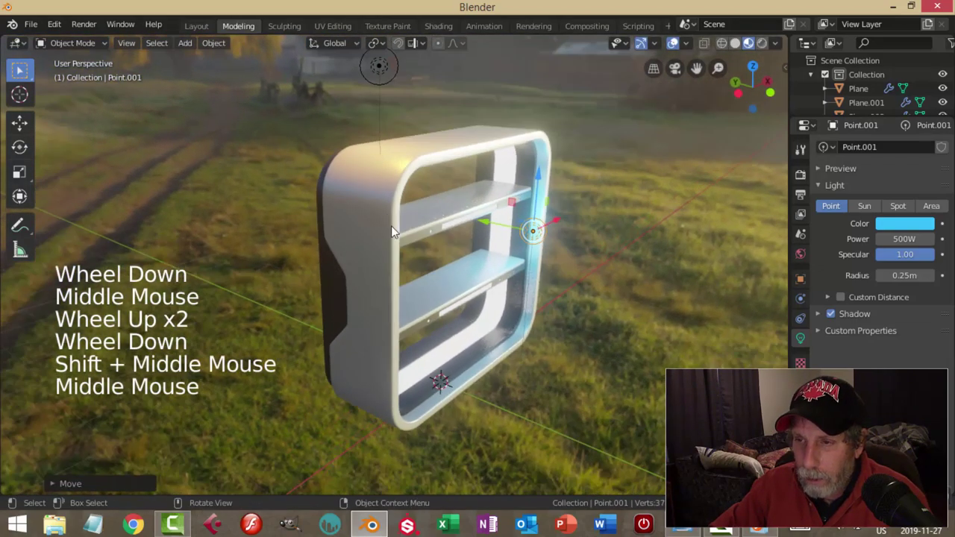
pyautogui.click(403, 242)
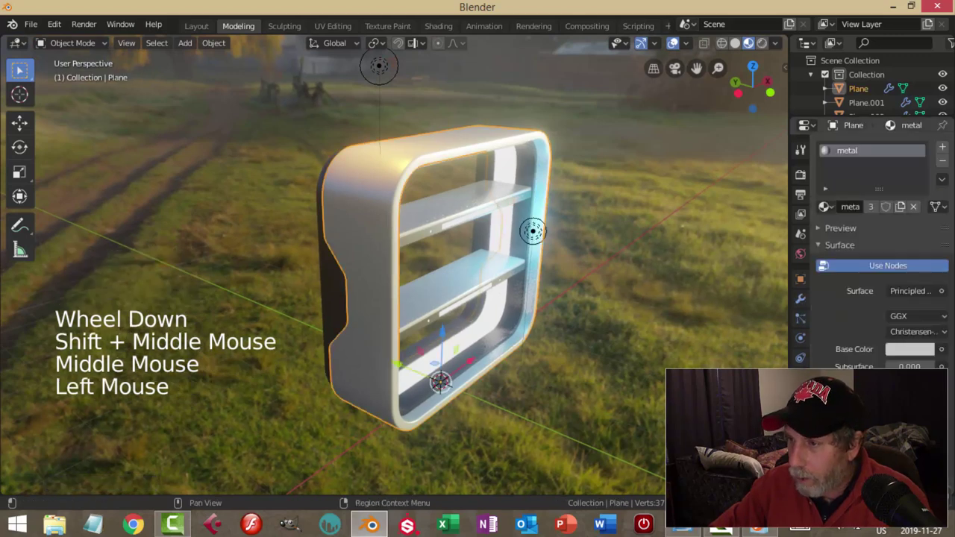
pyautogui.scroll(-4, 881, 247)
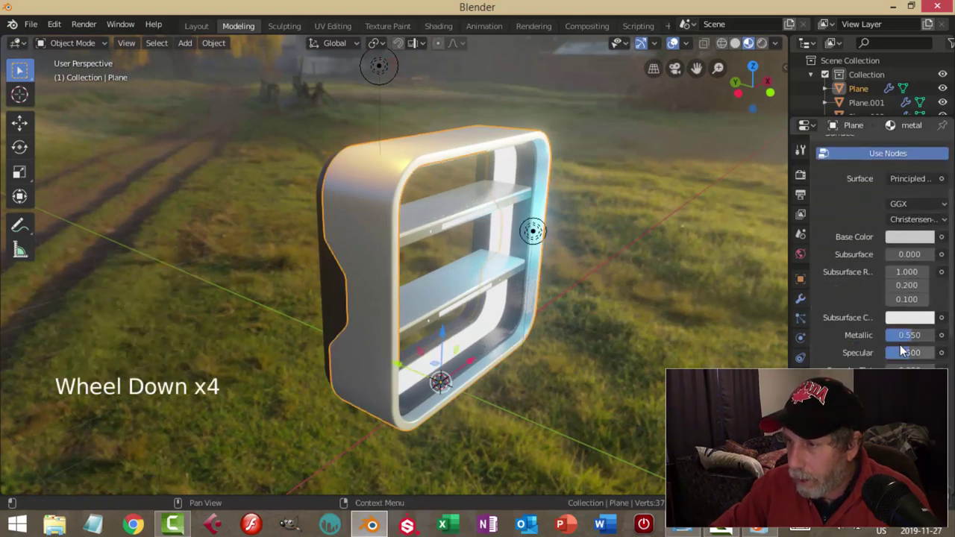
pyautogui.moveTo(898, 332); pyautogui.dragTo(912, 331)
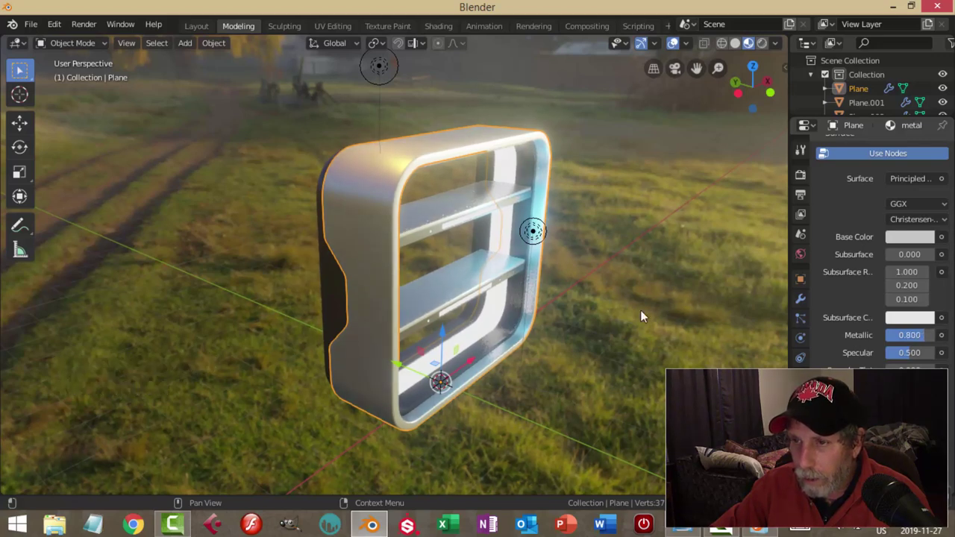
pyautogui.hotkey('alt', 'a')
# Step: Examine the bookcase's materials, glowing strips and lighting from several angles and distances
pyautogui.scroll(-2, 559, 299)
pyautogui.scroll(2, 411, 323)
pyautogui.moveTo(411, 323); pyautogui.dragTo(351, 266, button='middle')
pyautogui.scroll(-1, 527, 365)
pyautogui.scroll(-1, 527, 366)
pyautogui.moveTo(527, 365); pyautogui.dragTo(542, 347, button='middle')
pyautogui.scroll(3, 331, 328)
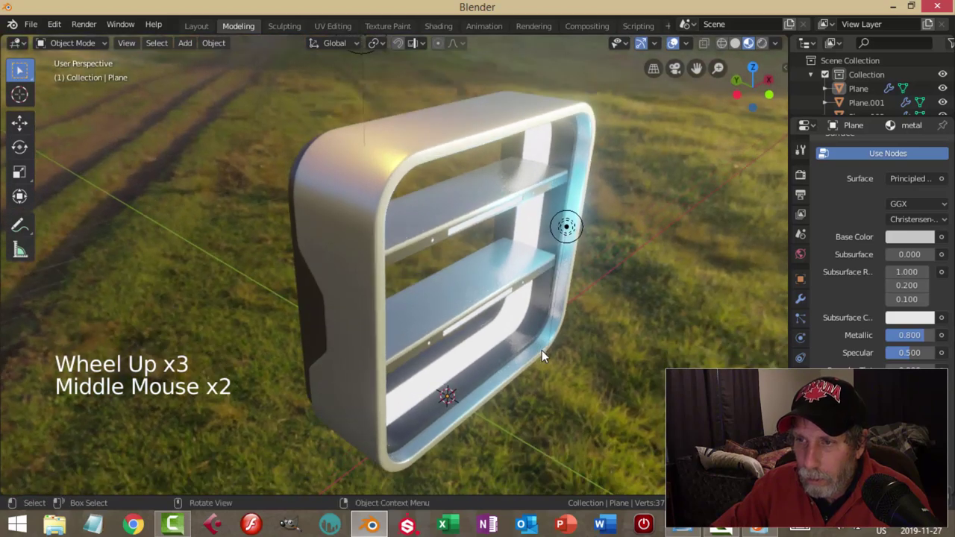
# Step: Save the scene as BookCaseVideo.blend in the SCIFI BOOKSHELF folder
pyautogui.hotkey('ctrl', 's')
pyautogui.scroll(-1, 541, 350)
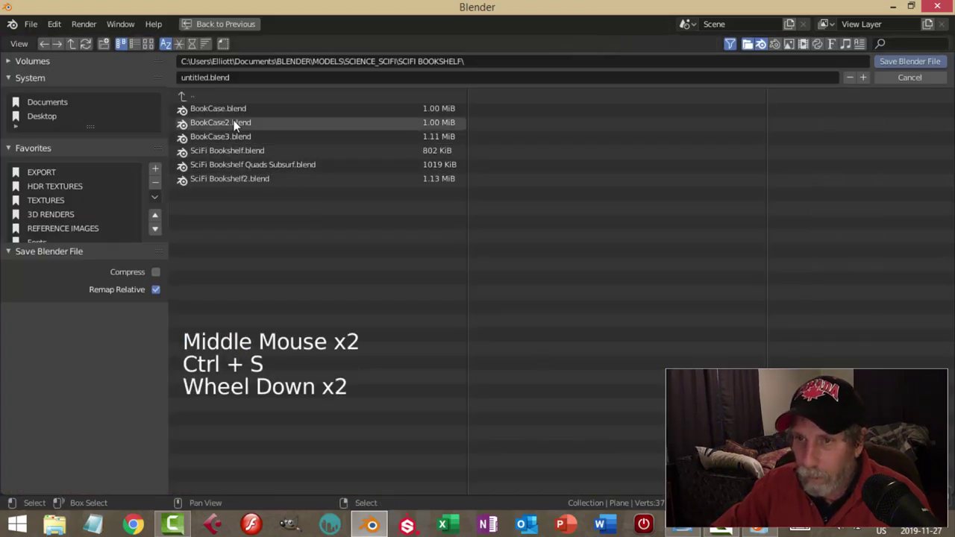
pyautogui.click(243, 77)
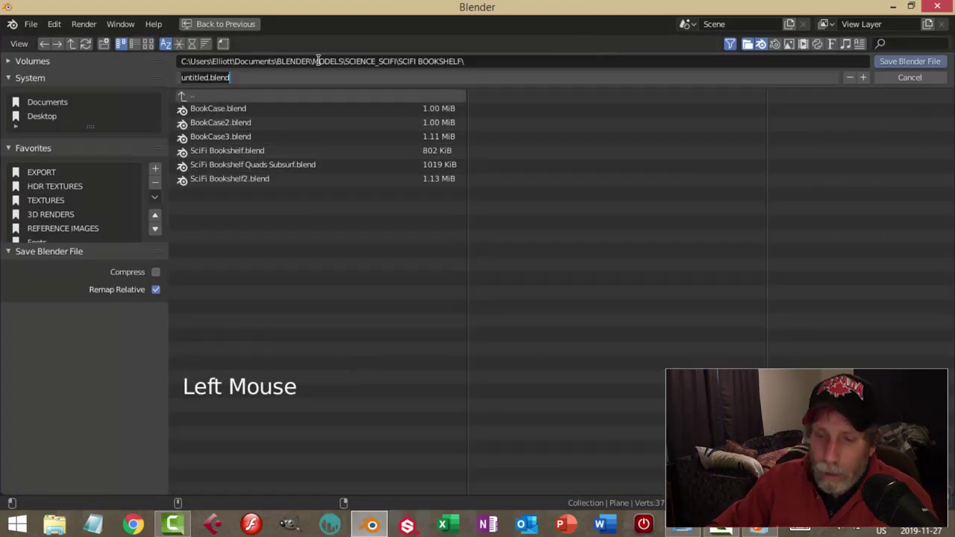
pyautogui.write('BookCase')
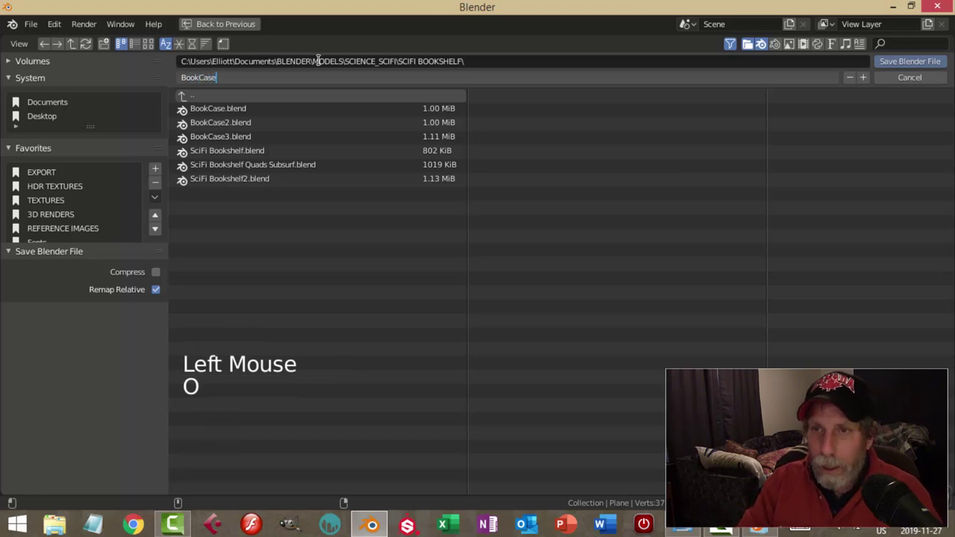
pyautogui.write('Video')
pyautogui.press('Return')
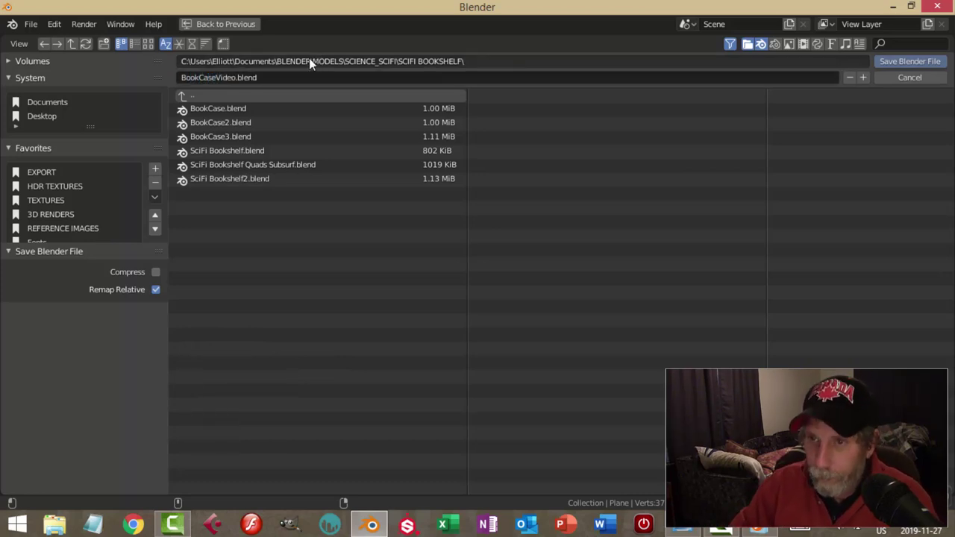
pyautogui.click(846, 92)
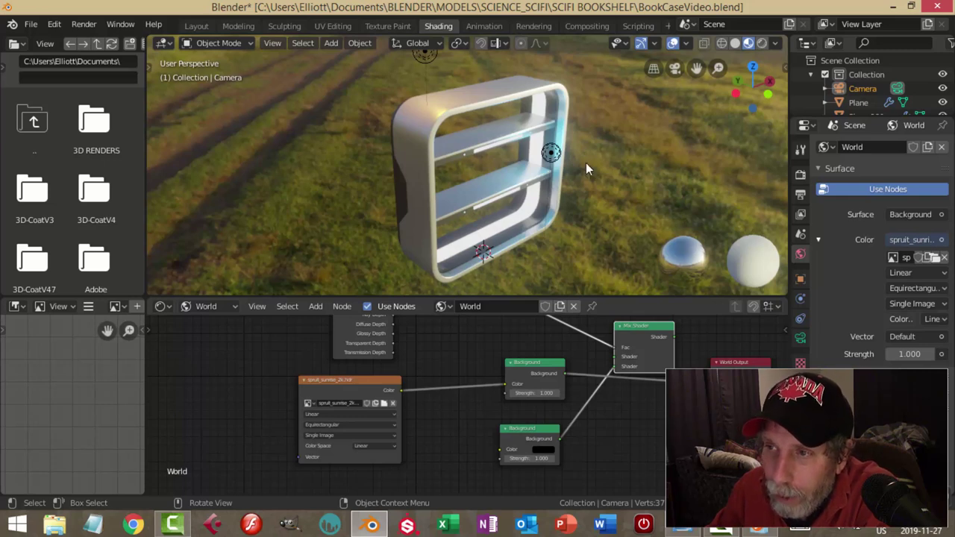
# Step: Rewire the world nodes so the HDR Background feeds the Mix Shader's first shader input and the Mix Shader feeds the World Output surface
pyautogui.moveTo(359, 379); pyautogui.dragTo(396, 382)
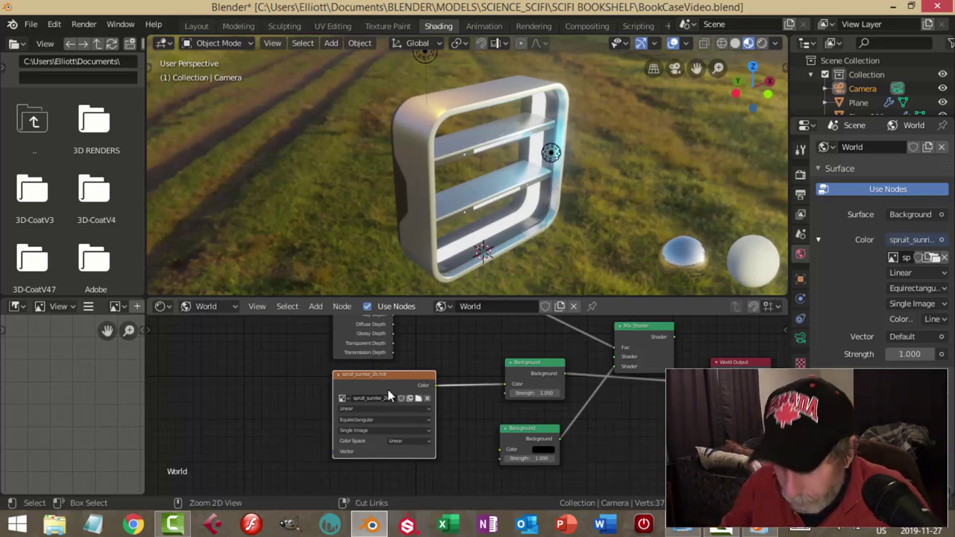
pyautogui.hotkey('ctrl', 'space')
pyautogui.press('Home')
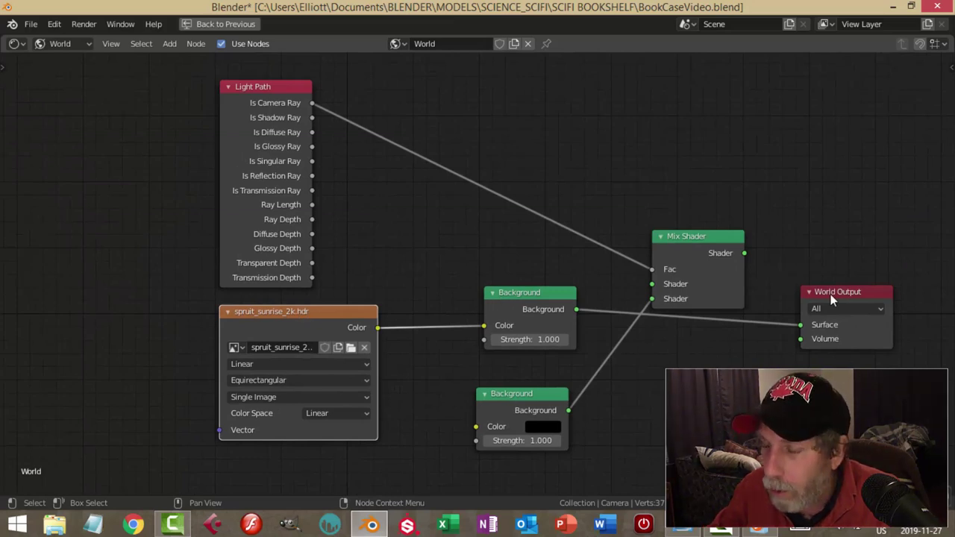
pyautogui.moveTo(838, 289); pyautogui.dragTo(807, 295)
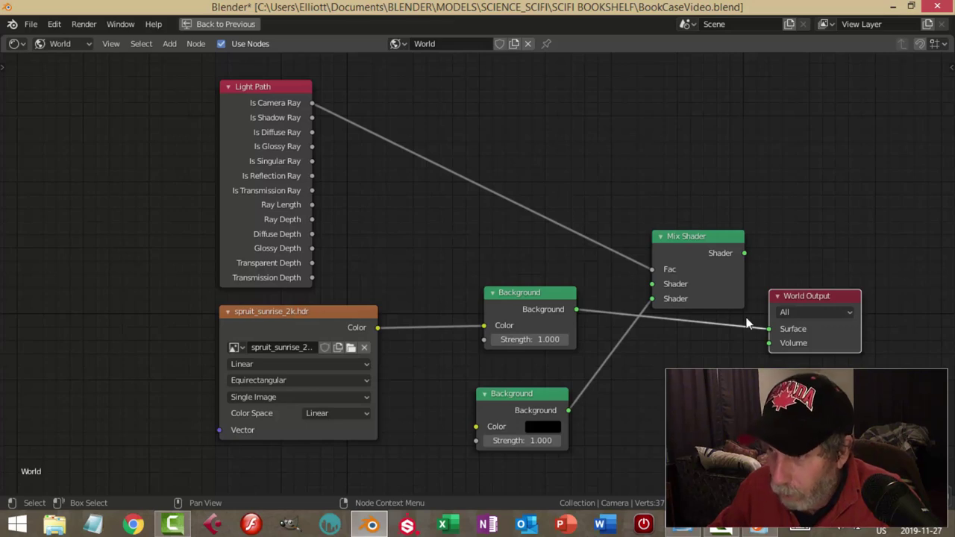
pyautogui.moveTo(769, 329); pyautogui.dragTo(654, 285)
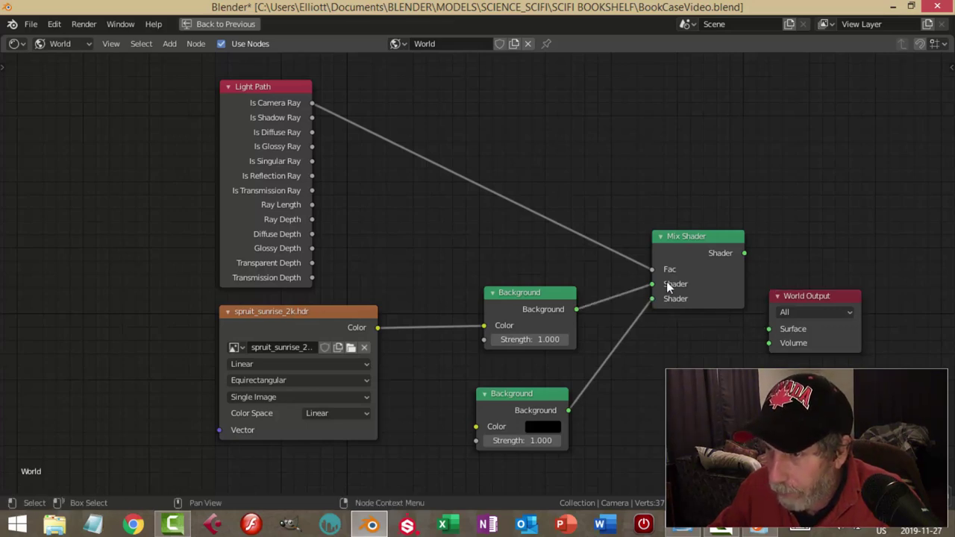
pyautogui.moveTo(745, 254); pyautogui.dragTo(756, 288)
pyautogui.moveTo(773, 328); pyautogui.dragTo(769, 329)
# Step: Tidy the world node layout by repositioning the World Output, HDR texture and both Background nodes, and restore the full Shading workspace
pyautogui.moveTo(810, 294); pyautogui.dragTo(828, 262)
pyautogui.moveTo(542, 292); pyautogui.dragTo(534, 285)
pyautogui.moveTo(305, 327); pyautogui.dragTo(293, 320)
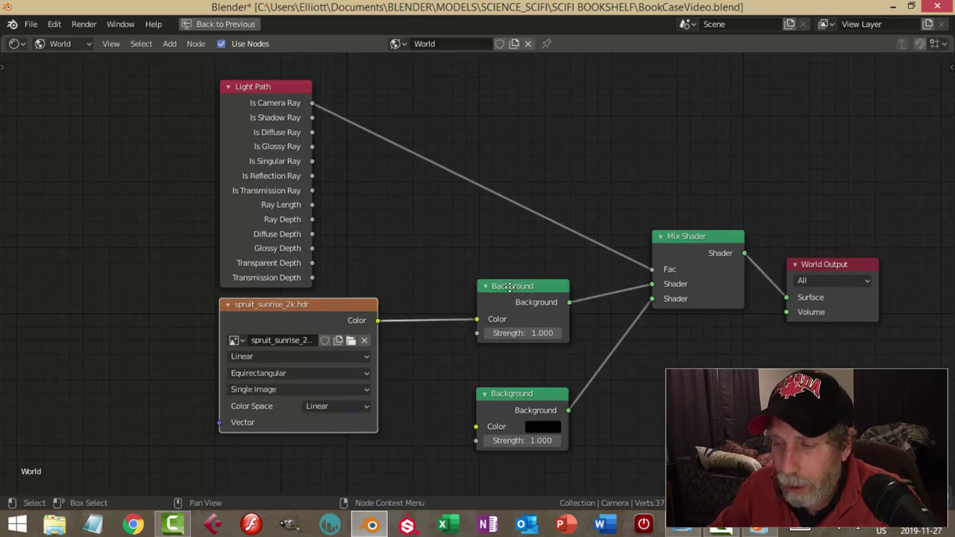
pyautogui.moveTo(512, 286); pyautogui.dragTo(502, 290)
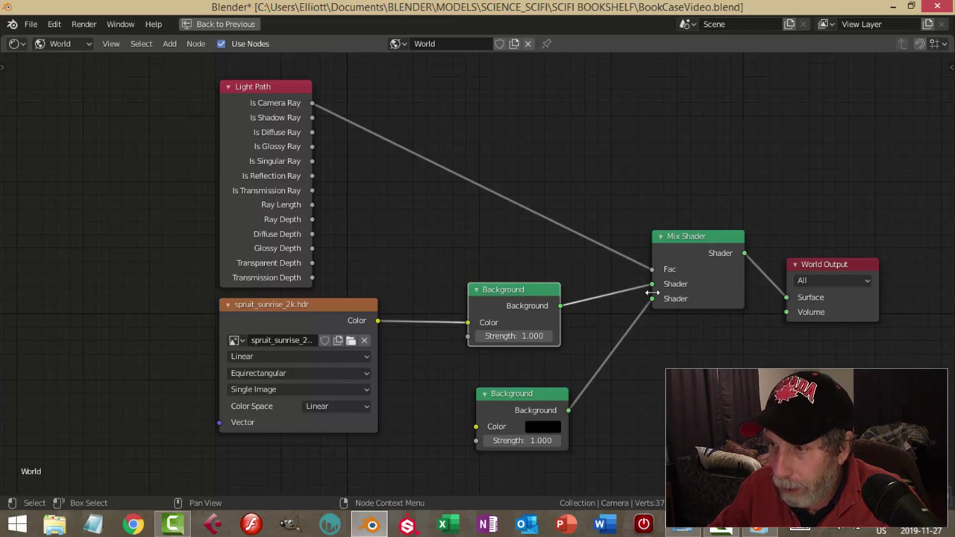
pyautogui.moveTo(522, 396); pyautogui.dragTo(529, 395)
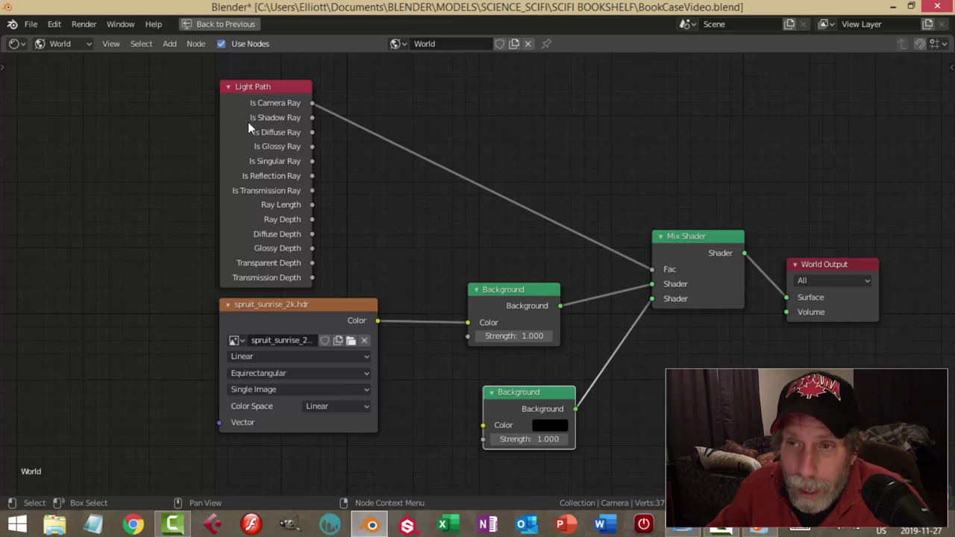
pyautogui.hotkey('shift', 'a')
pyautogui.moveTo(85, 174)
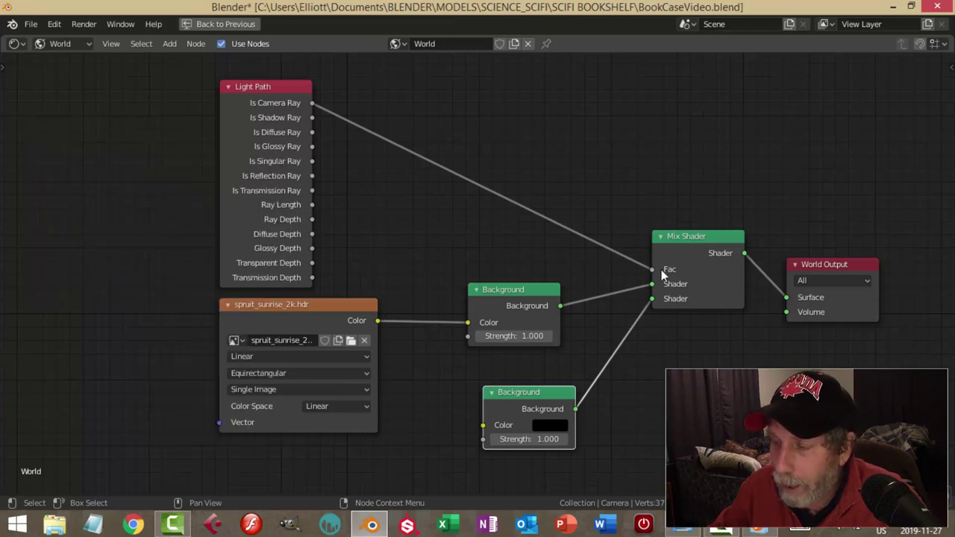
pyautogui.moveTo(825, 269); pyautogui.dragTo(833, 244)
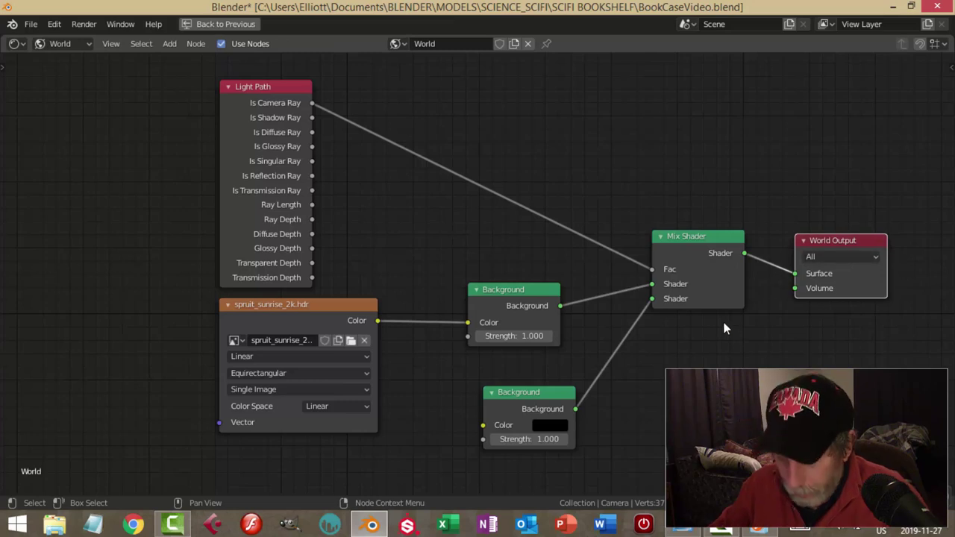
pyautogui.hotkey('ctrl', 'space')
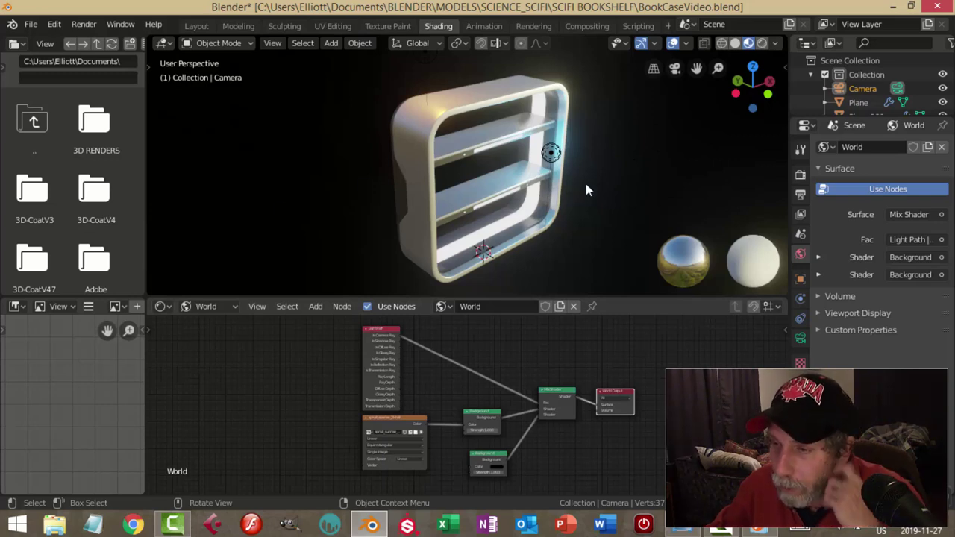
# Step: Return to the Modeling workspace and save the changes to BookCaseVideo.blend
pyautogui.click(238, 26)
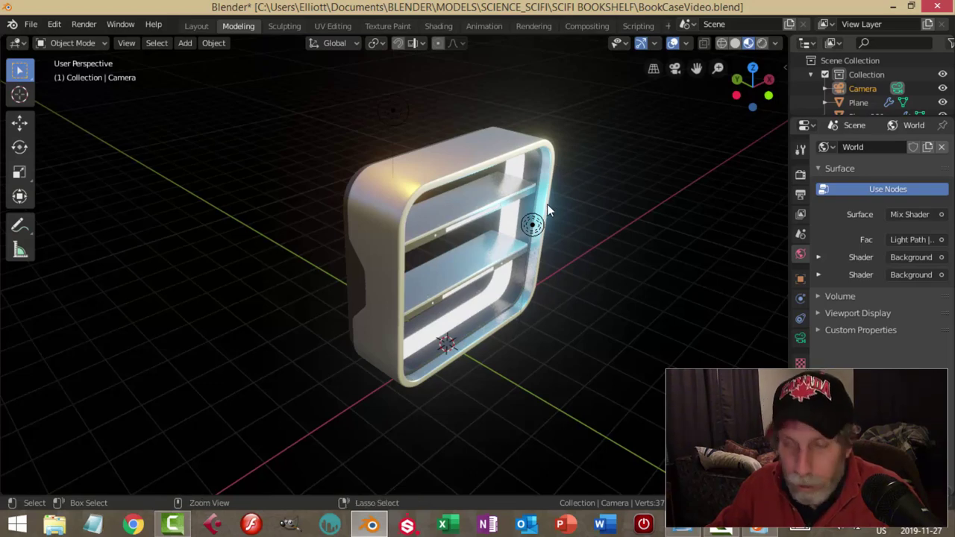
pyautogui.hotkey('ctrl', 's')
# Step: Frame the whole bookcase at an angle in the camera view and render the image
pyautogui.scroll(2, 547, 203)
pyautogui.scroll(-2, 547, 210)
pyautogui.moveTo(547, 210); pyautogui.dragTo(423, 194, button='middle')
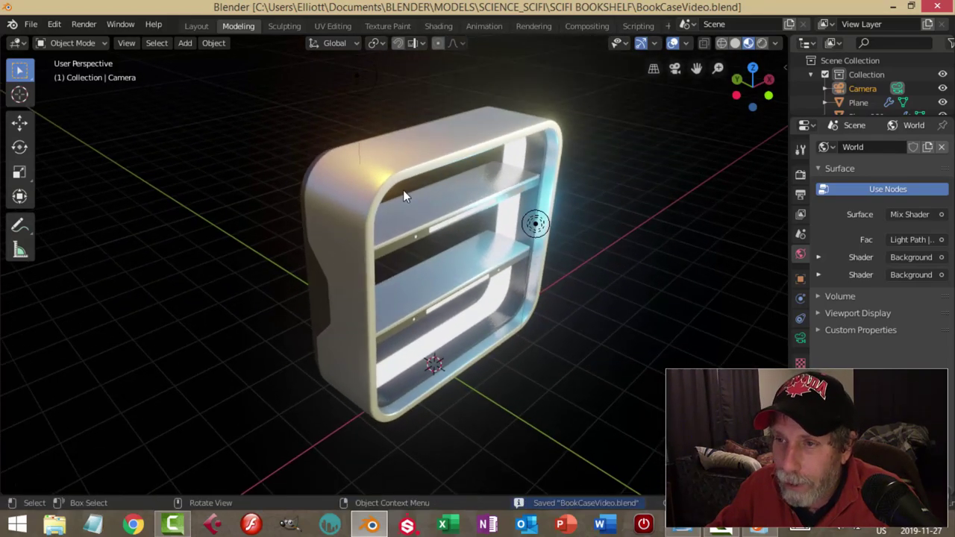
pyautogui.moveTo(568, 191); pyautogui.dragTo(585, 204, button='middle')
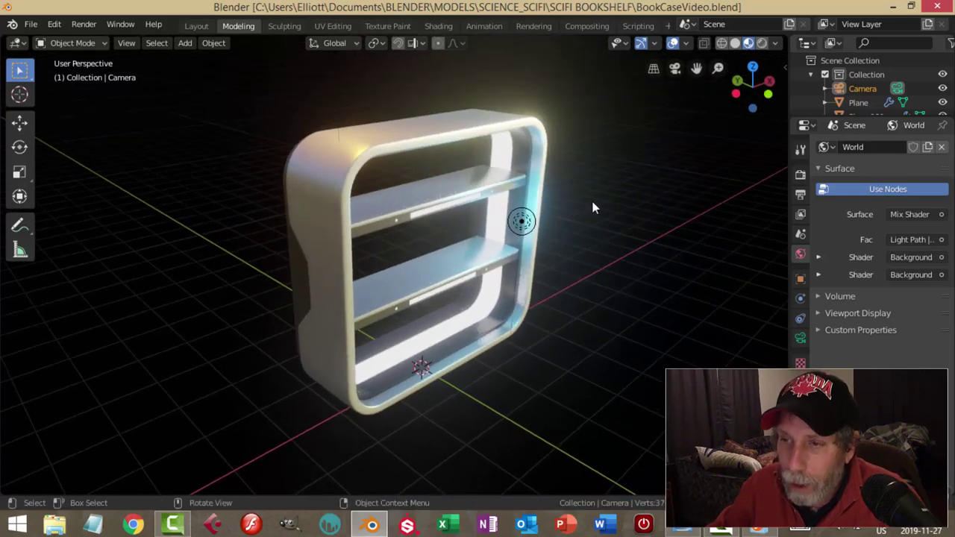
pyautogui.press('KP_0')
pyautogui.moveTo(591, 208); pyautogui.dragTo(556, 240, button='middle')
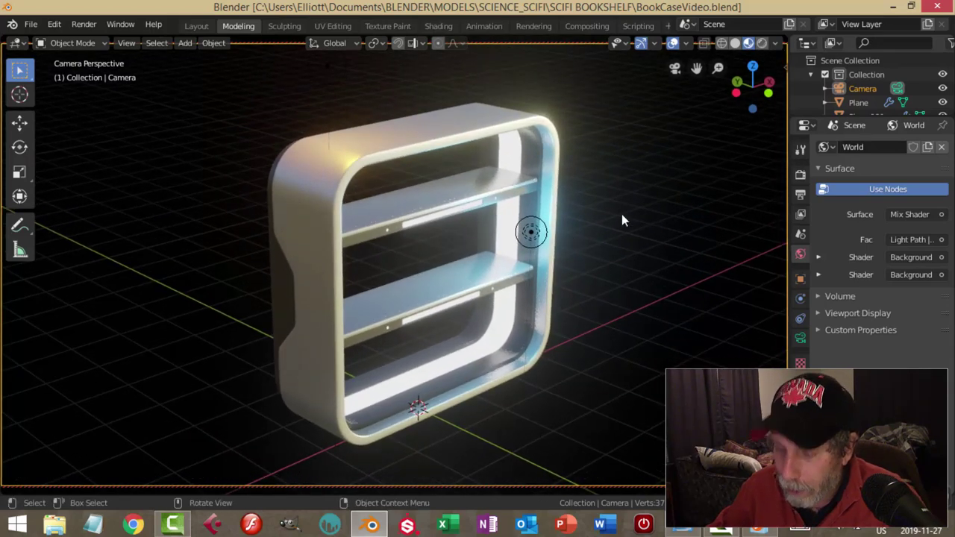
pyautogui.press('F12')
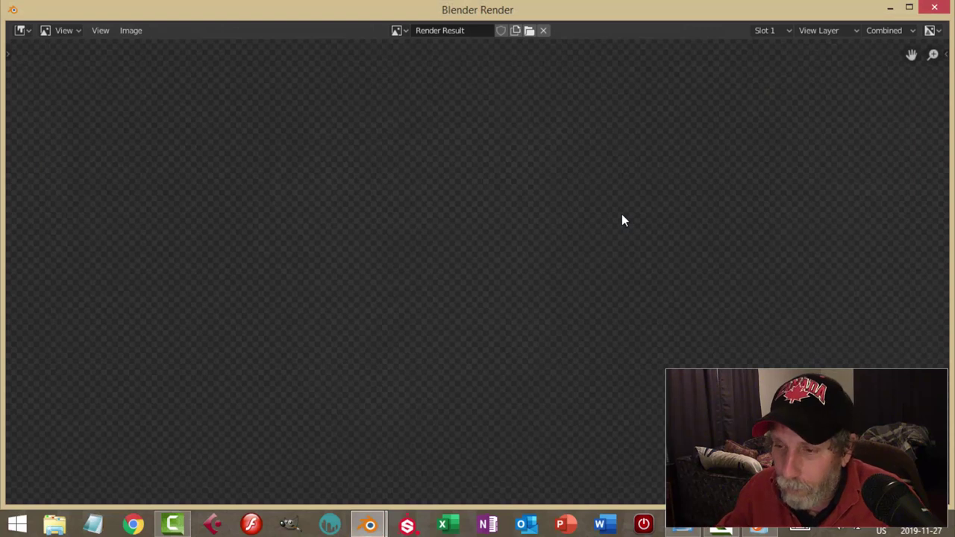